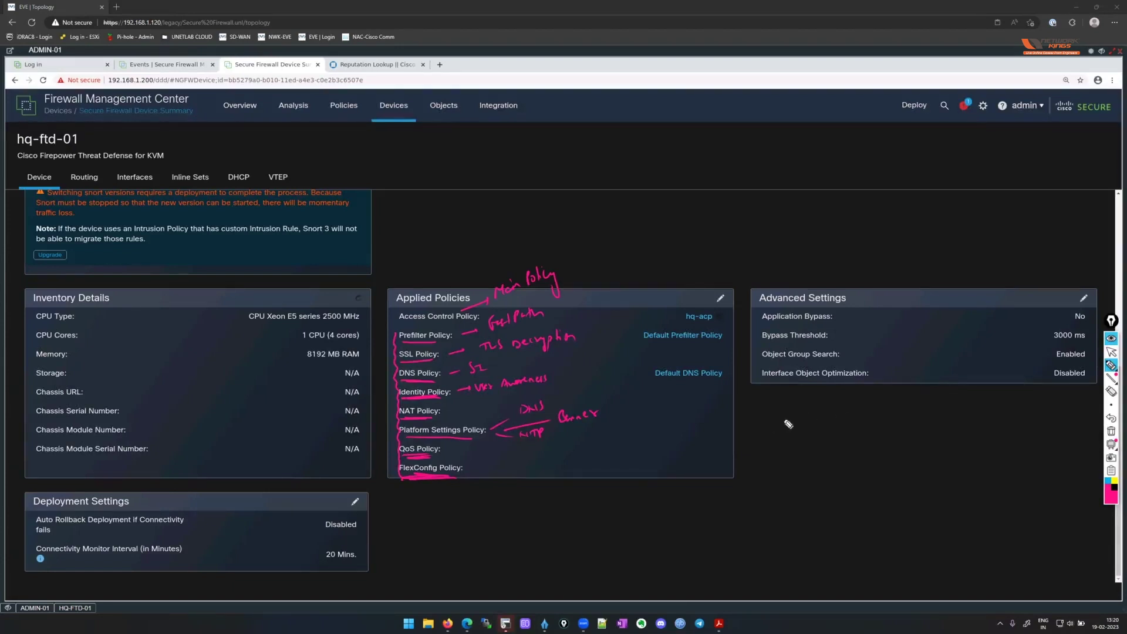
Handwrite 'NAT + QoS + Platform + Flex → Sensor' and begin the 'Prefilter + SSL + DNS + Identity' note.
mouse_move(783, 425)
mouse_down()
mouse_move(793, 415)
mouse_move(902, 407)
mouse_move(915, 394)
mouse_move(947, 398)
mouse_up()
drag(942, 395, 992, 394)
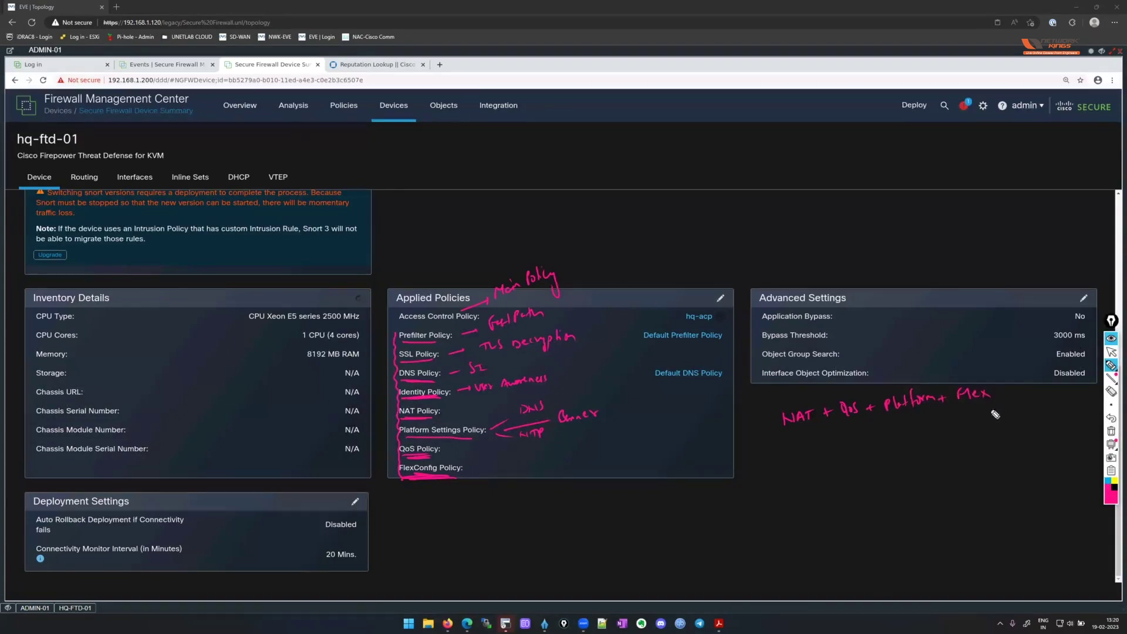
mouse_move(874, 422)
mouse_down()
mouse_move(874, 464)
mouse_move(904, 451)
mouse_up()
mouse_move(690, 188)
mouse_down()
mouse_move(728, 199)
mouse_move(817, 168)
mouse_move(904, 172)
mouse_move(870, 165)
mouse_move(915, 147)
mouse_move(938, 159)
mouse_up()
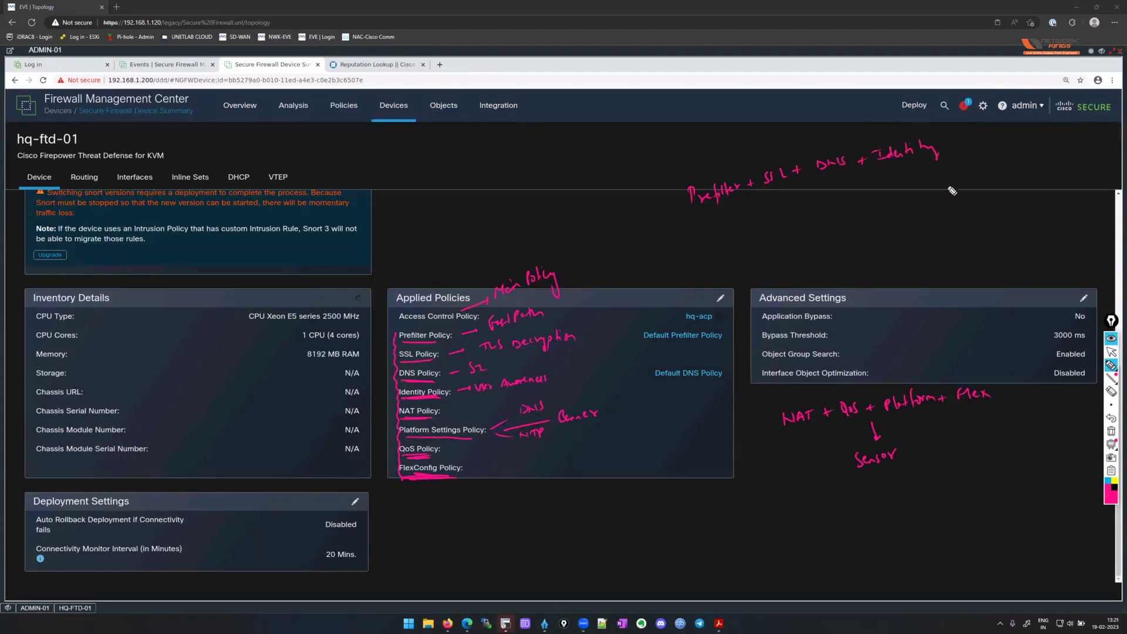
Arrow the Prefilter/SSL/DNS/Identity note to Access Control Policy and Sensor, underlining each policy name.
mouse_move(813, 182)
mouse_down()
mouse_move(803, 227)
mouse_move(878, 199)
mouse_move(936, 196)
mouse_move(925, 204)
mouse_up()
mouse_move(852, 225)
mouse_down()
mouse_move(843, 265)
mouse_move(879, 253)
mouse_up()
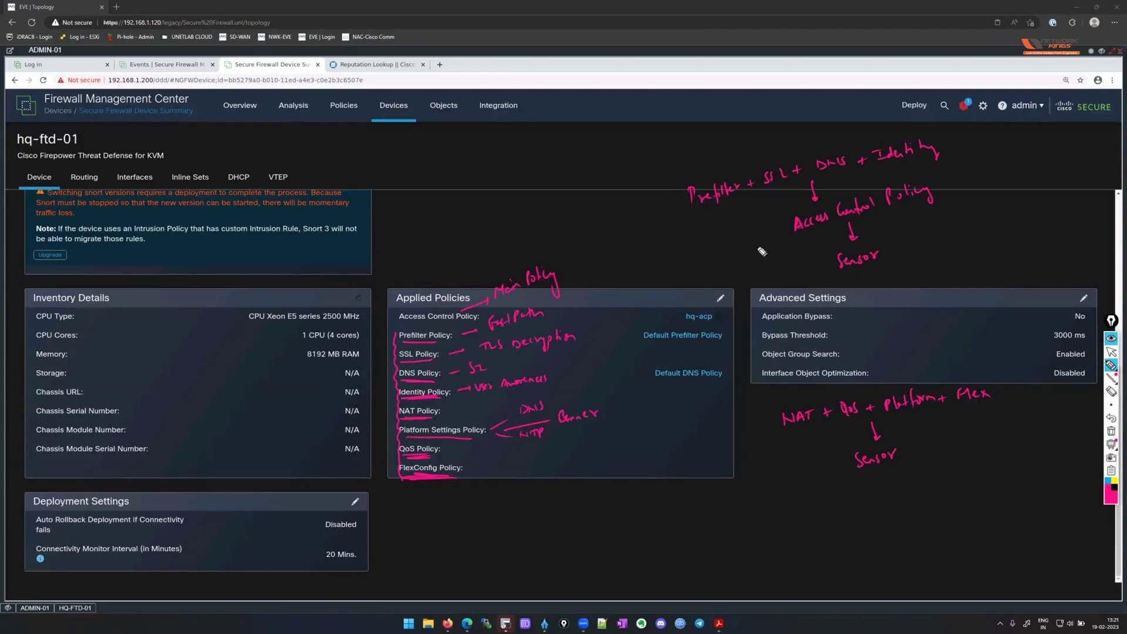
drag(690, 222, 732, 207)
drag(763, 189, 849, 165)
drag(873, 159, 948, 142)
drag(776, 205, 784, 241)
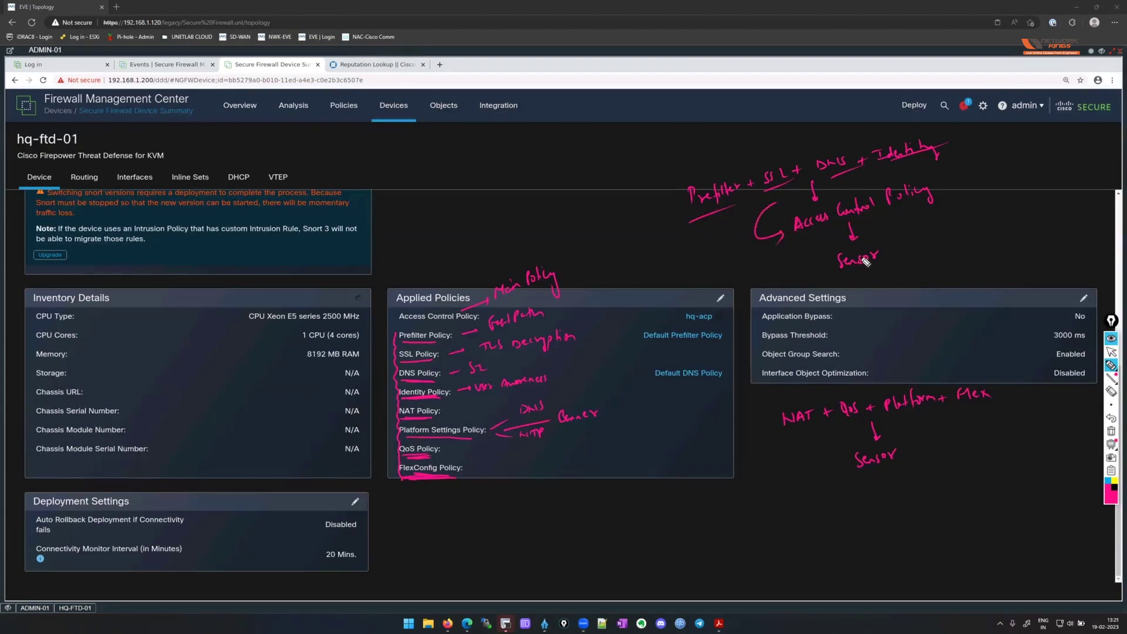
Box the hq-acp value and underline the NAT + QoS + Platform + Flex note with arrows to Sensor.
mouse_move(681, 327)
mouse_down()
mouse_move(680, 307)
mouse_move(717, 305)
mouse_move(682, 327)
mouse_move(674, 301)
mouse_move(709, 296)
mouse_up()
mouse_move(813, 237)
mouse_down()
mouse_move(794, 258)
mouse_move(825, 268)
mouse_up()
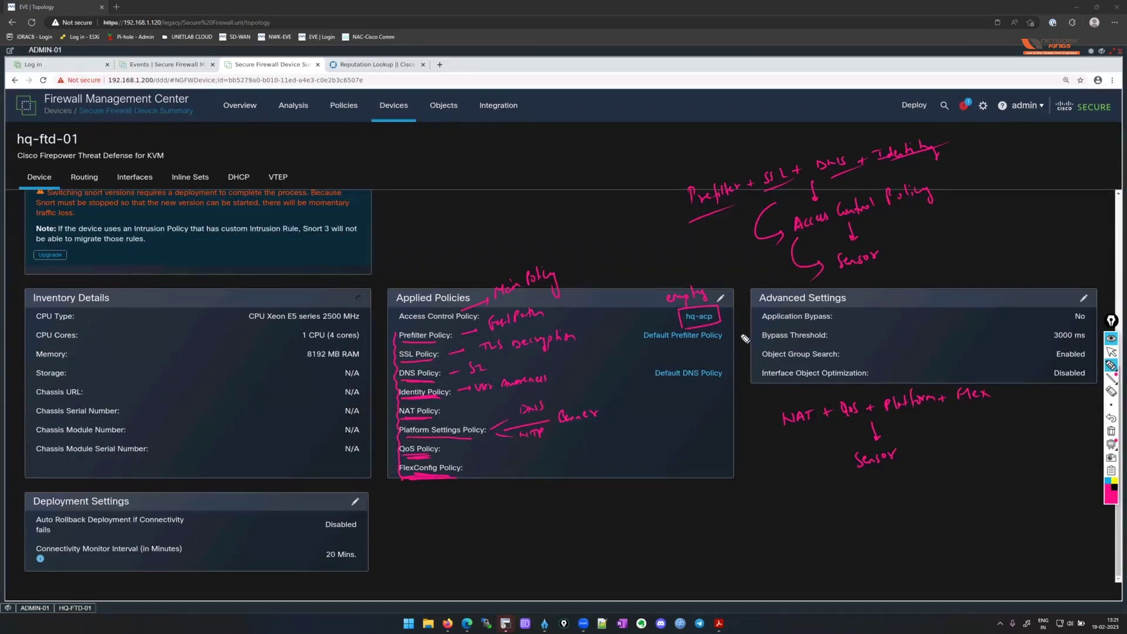
drag(782, 436, 991, 392)
drag(830, 440, 836, 487)
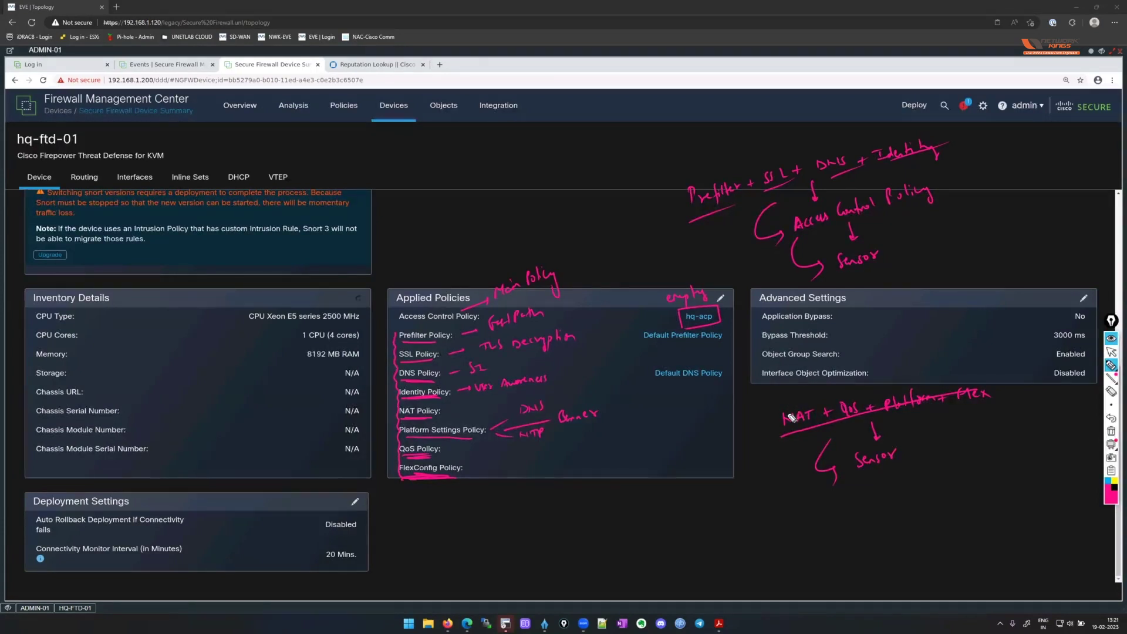
Bracket the applied policy values and underline Default Prefilter Policy and Default DNS Policy.
mouse_move(727, 311)
mouse_down()
mouse_move(740, 355)
mouse_move(727, 387)
mouse_up()
drag(737, 340, 767, 347)
drag(647, 346, 711, 346)
drag(659, 382, 706, 383)
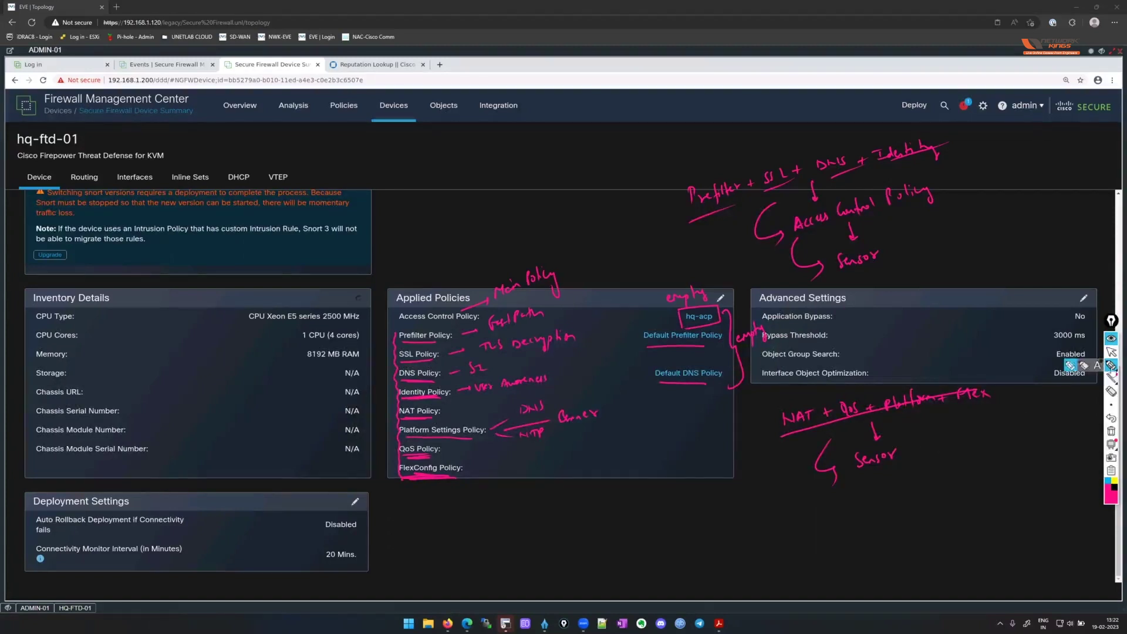
Erase all previous ink and bracket the Advanced Settings panel with the pen.
click(1111, 431)
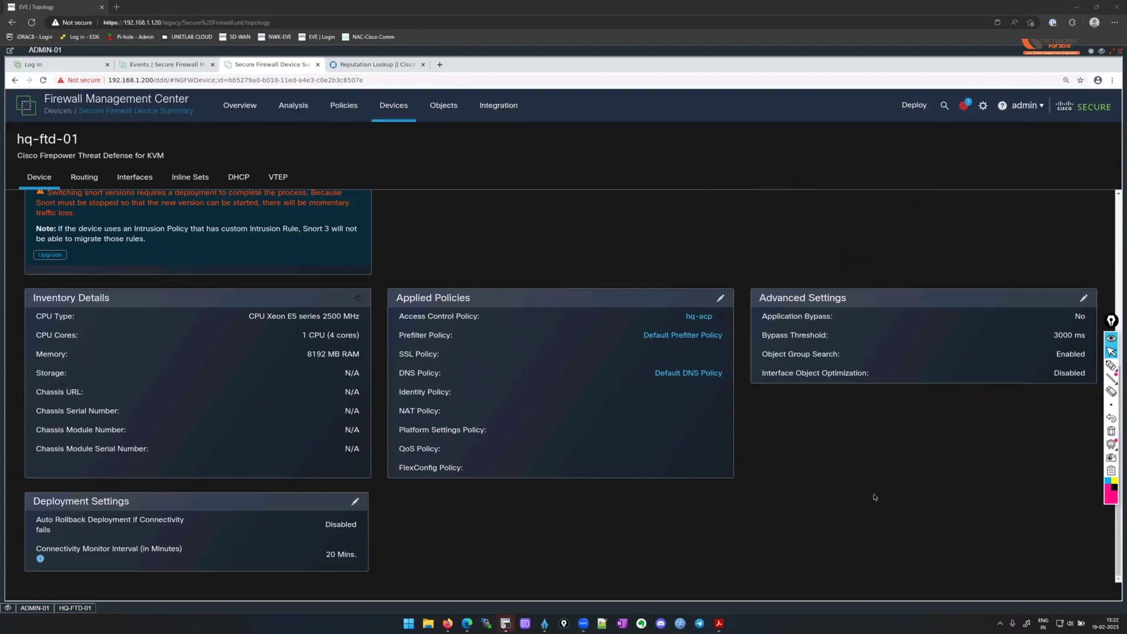
click(1111, 365)
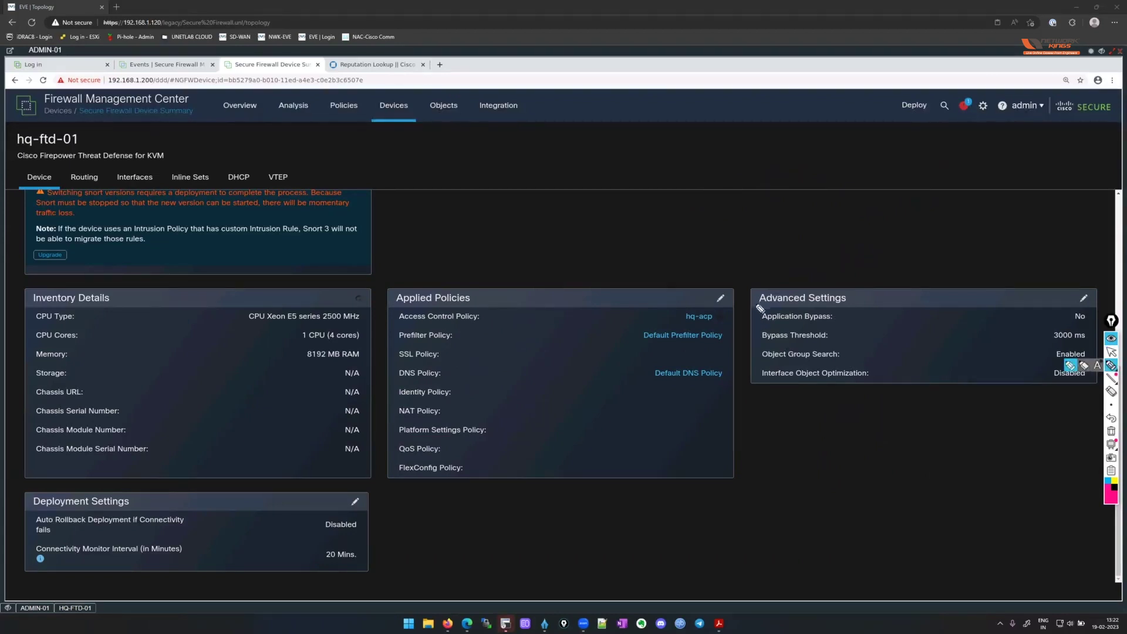
mouse_move(757, 285)
mouse_down()
mouse_move(763, 380)
mouse_move(786, 389)
mouse_up()
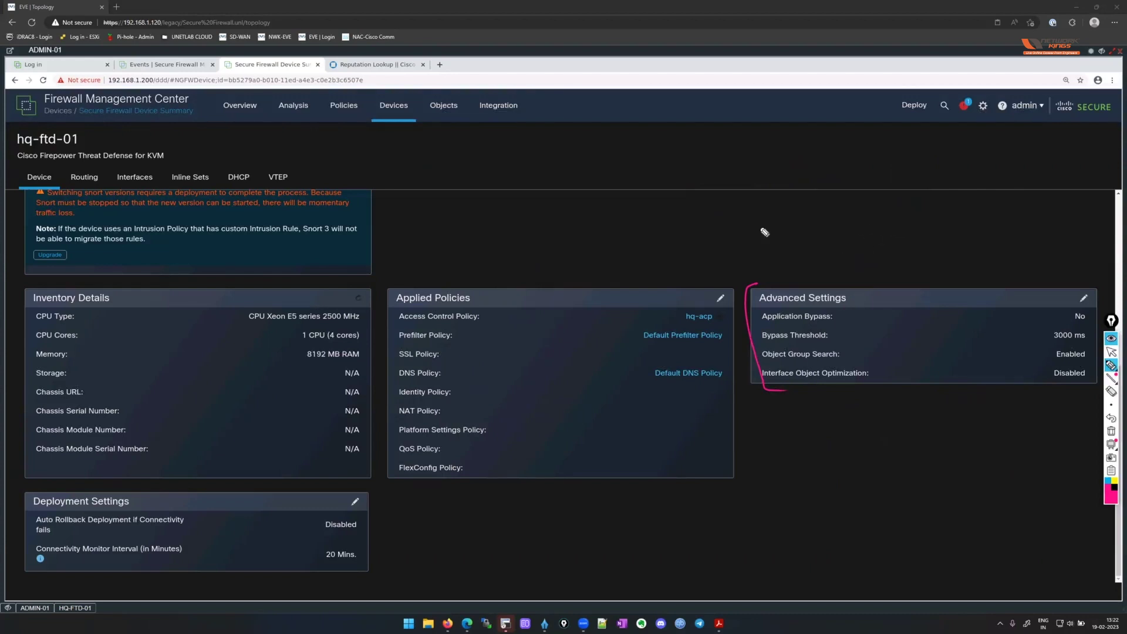
Underline Application Bypass and Bypass Threshold and write 'Snort' beside them.
drag(810, 316, 846, 310)
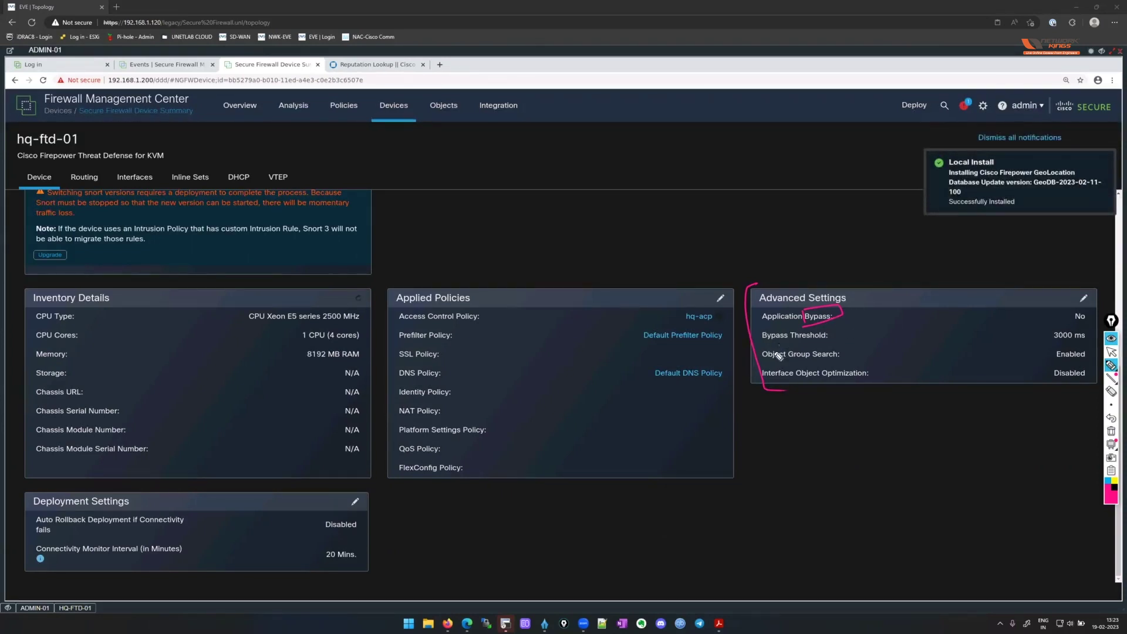
drag(763, 341, 824, 342)
drag(848, 304, 912, 288)
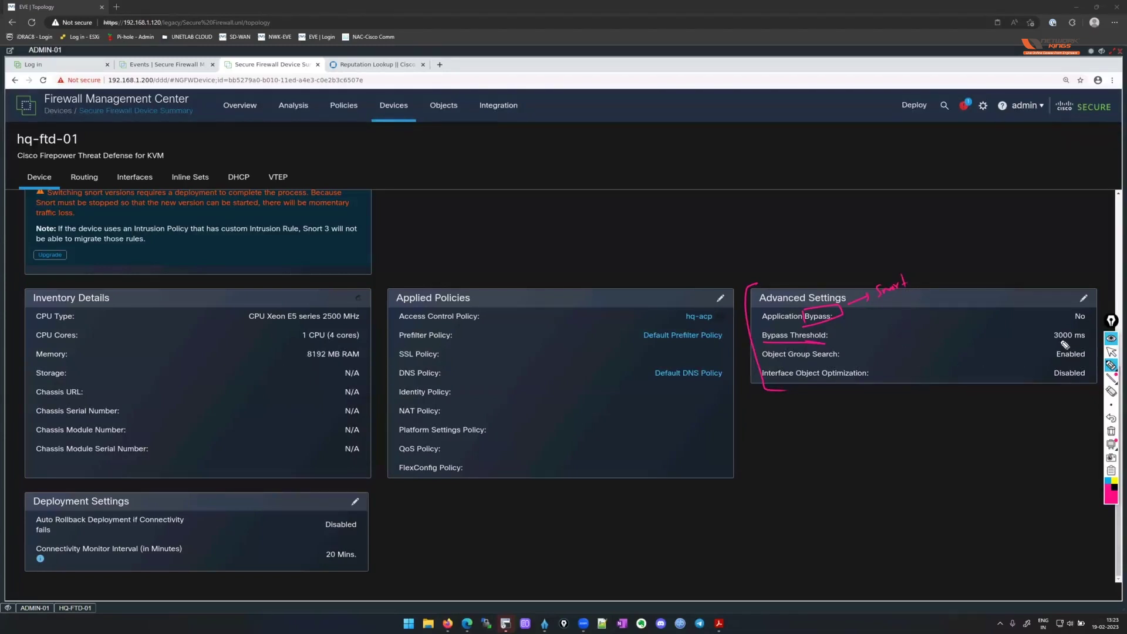
Box the 3000 ms threshold and write '(Traffic Bypass)' after Snort.
mouse_move(1050, 335)
mouse_down()
mouse_move(1091, 326)
mouse_move(1047, 341)
mouse_up()
mouse_move(930, 258)
mouse_down()
mouse_move(928, 283)
mouse_move(985, 254)
mouse_move(990, 267)
mouse_up()
drag(1005, 251, 1005, 273)
Box the Application Bypass value No and label the settings 'AAB' and 'IAB'.
drag(766, 324, 800, 323)
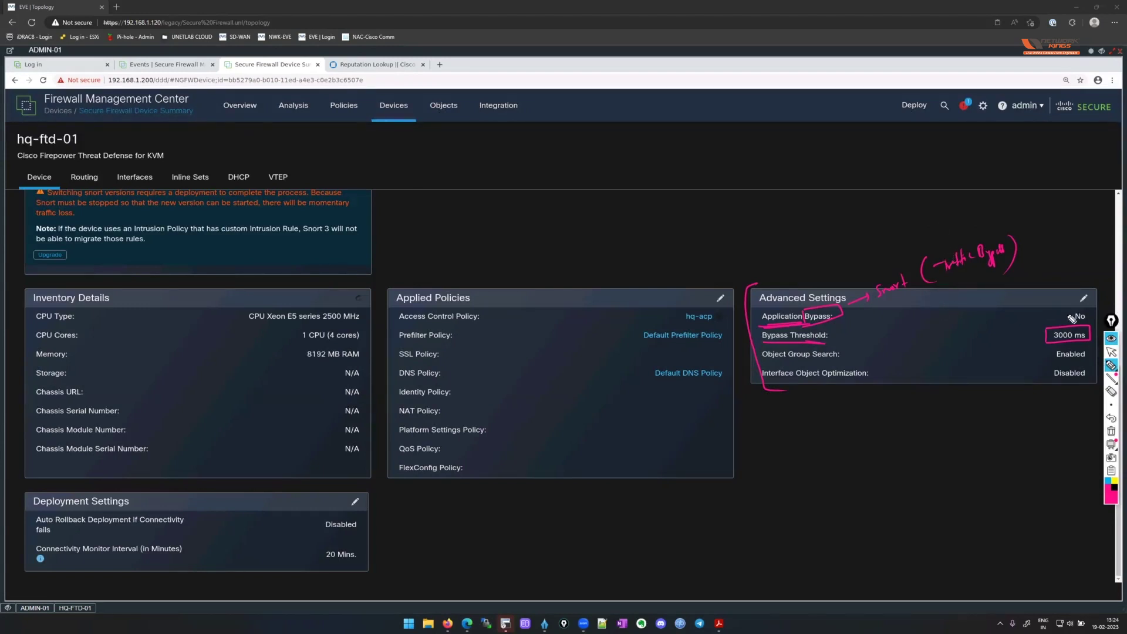
mouse_move(1072, 317)
mouse_down()
mouse_move(1092, 310)
mouse_move(1092, 324)
mouse_move(1069, 323)
mouse_up()
drag(779, 284, 804, 283)
mouse_move(813, 216)
mouse_down()
mouse_move(834, 218)
mouse_move(811, 232)
mouse_move(821, 226)
mouse_up()
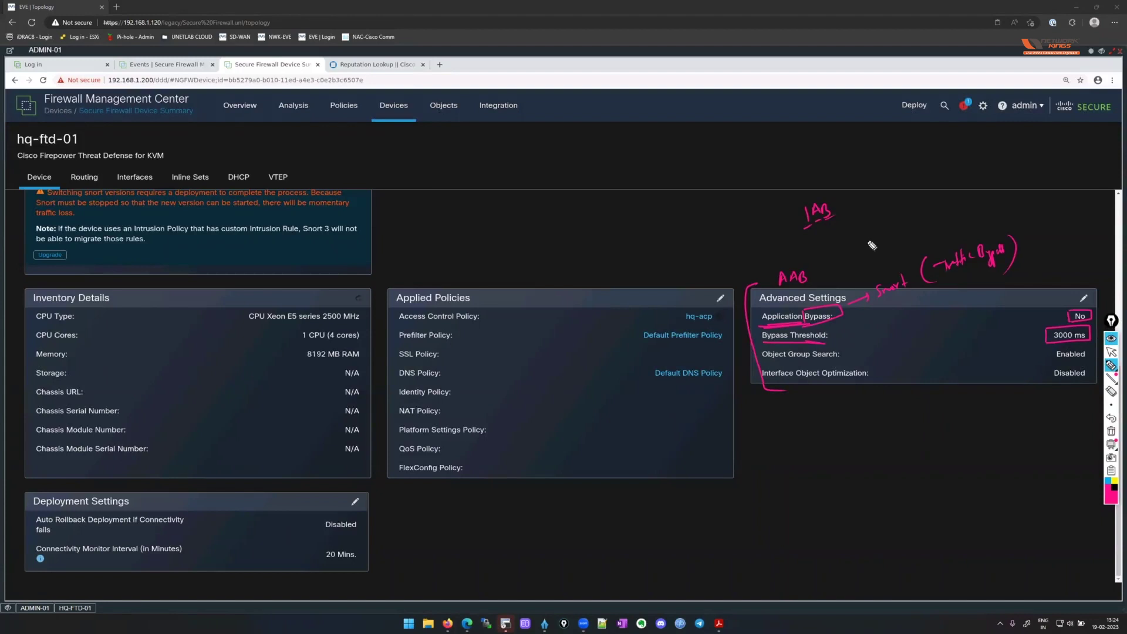
Write 'Fail-to-Wire (FTW) Hardware Bypass' by IAB and underline Prefilter Policy with an arrow to Fast Path.
mouse_move(841, 187)
mouse_down()
mouse_move(853, 226)
mouse_move(934, 174)
mouse_move(981, 164)
mouse_move(998, 175)
mouse_up()
mouse_move(919, 200)
mouse_down()
mouse_move(935, 211)
mouse_move(974, 189)
mouse_move(996, 203)
mouse_move(1007, 187)
mouse_up()
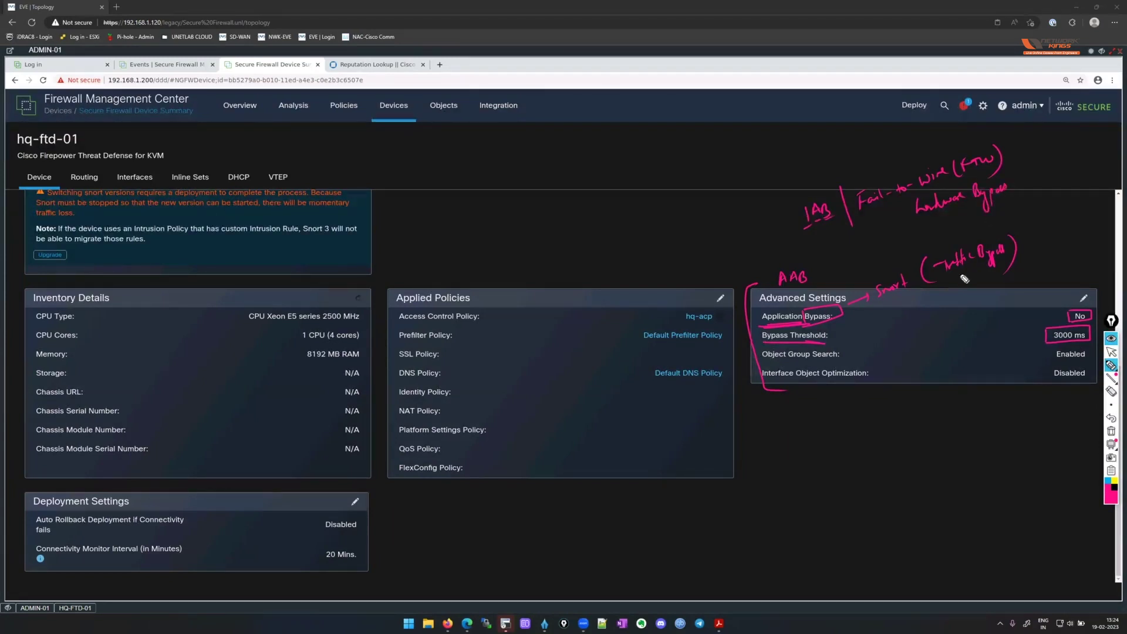
mouse_move(400, 342)
mouse_down()
mouse_move(512, 331)
mouse_move(549, 309)
mouse_move(534, 339)
mouse_move(549, 352)
mouse_move(565, 328)
mouse_move(563, 352)
mouse_up()
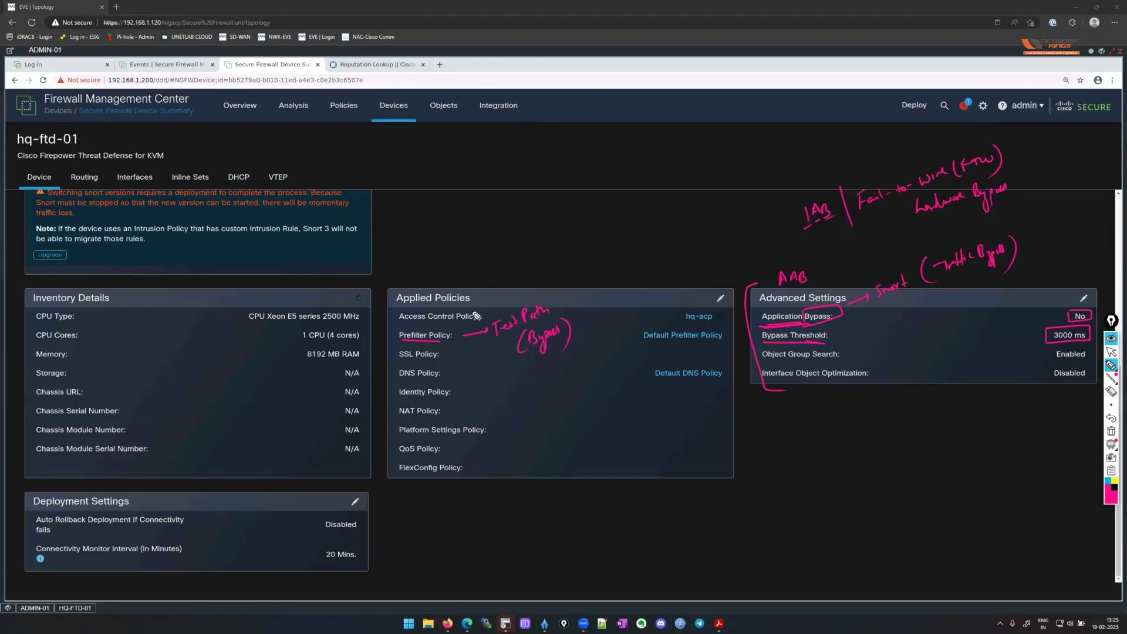
mouse_move(472, 308)
mouse_down()
mouse_move(496, 274)
mouse_move(532, 261)
mouse_move(543, 269)
mouse_up()
Add a '(pseudo-bypass)' remark beside Trust, circle Application, and note 100-200 ms below Advanced Settings.
click(547, 242)
mouse_move(548, 243)
mouse_down()
mouse_move(555, 268)
mouse_move(611, 233)
mouse_move(623, 249)
mouse_move(637, 214)
mouse_move(633, 247)
mouse_up()
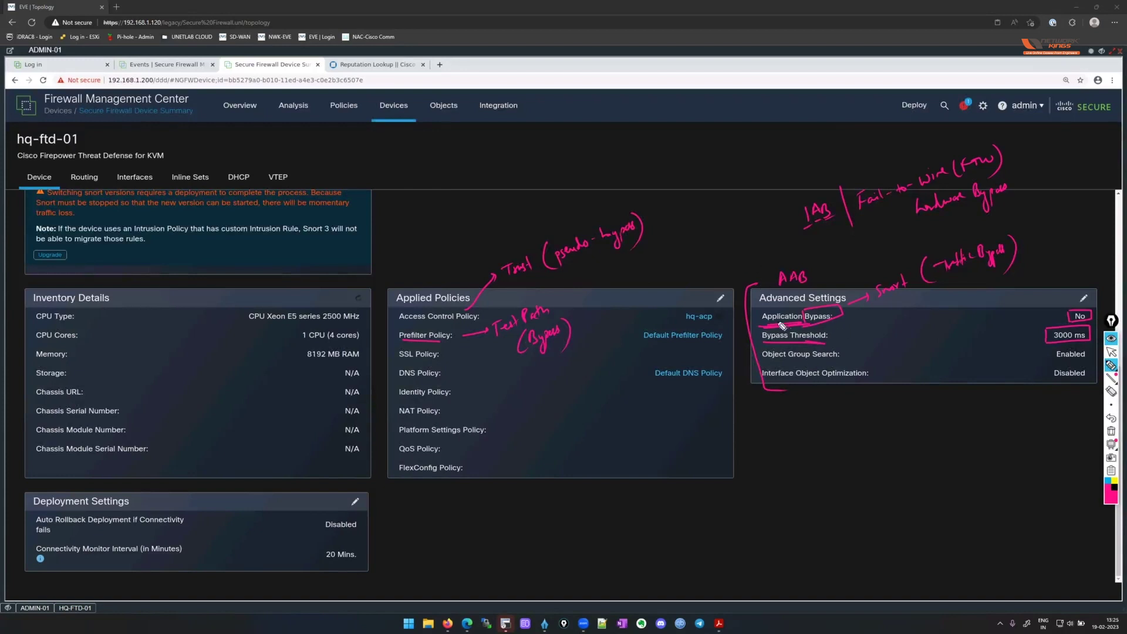
mouse_move(764, 320)
mouse_down()
mouse_move(839, 304)
mouse_move(828, 321)
mouse_up()
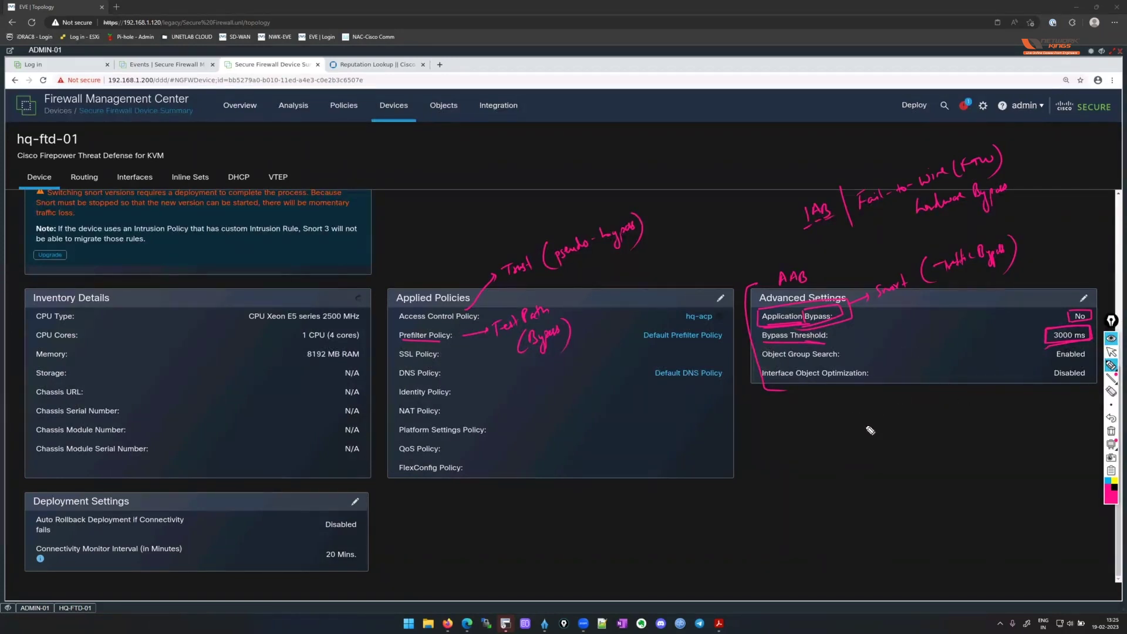
drag(878, 423, 945, 404)
Write a Timer note with an arrow below the settings panel, then erase all ink.
drag(1093, 303, 1107, 322)
drag(792, 484, 868, 481)
drag(785, 453, 831, 449)
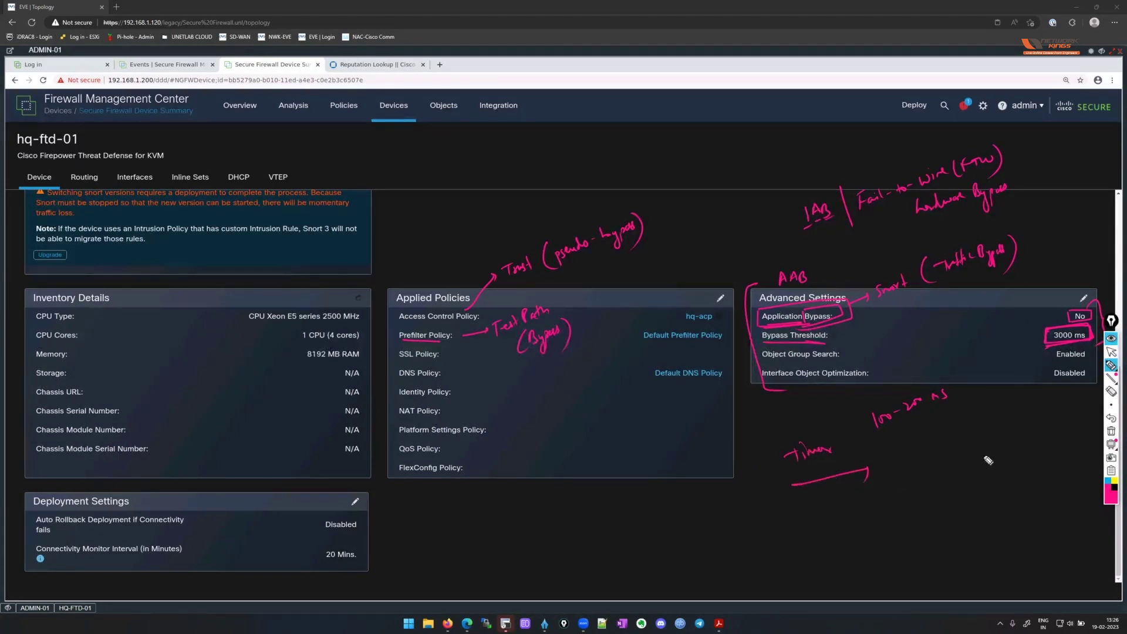
drag(963, 453, 1003, 457)
drag(828, 446, 810, 450)
click(1111, 352)
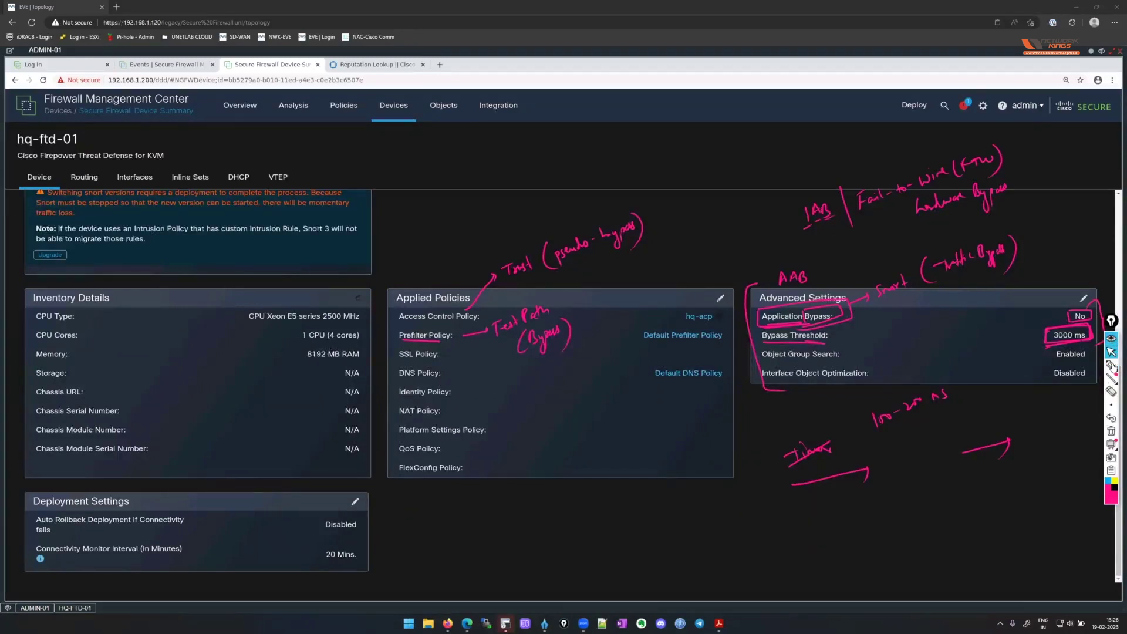
click(1112, 431)
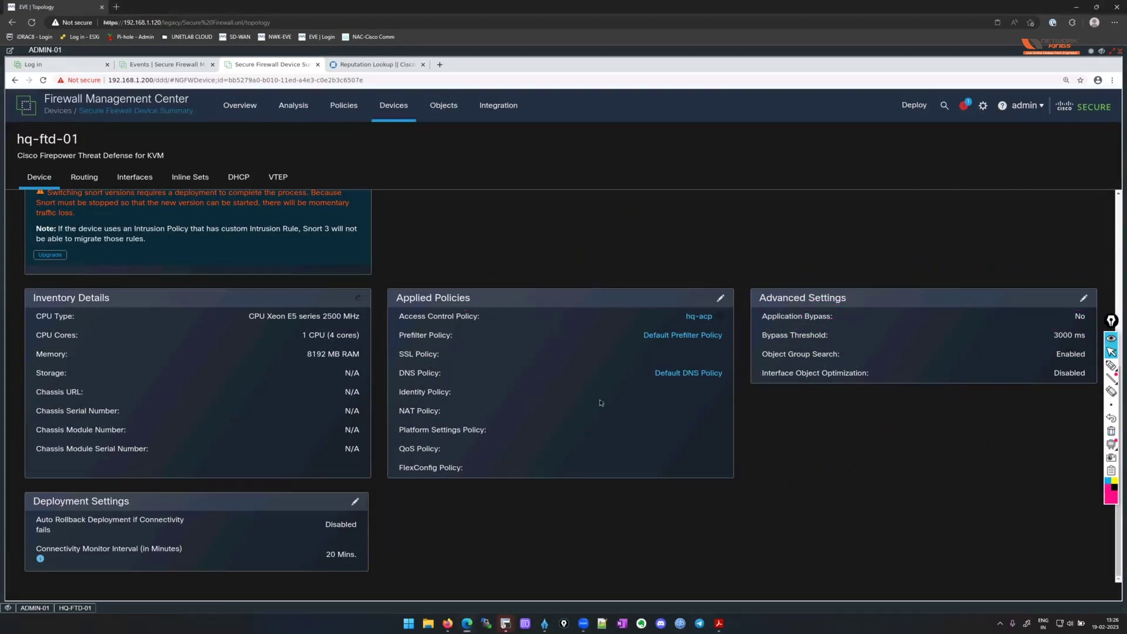
Browse hq-ftd-01's Inline Sets and DHCP pages, load its Interfaces tab, then minimize the remote session.
scroll(602, 403, up, 5)
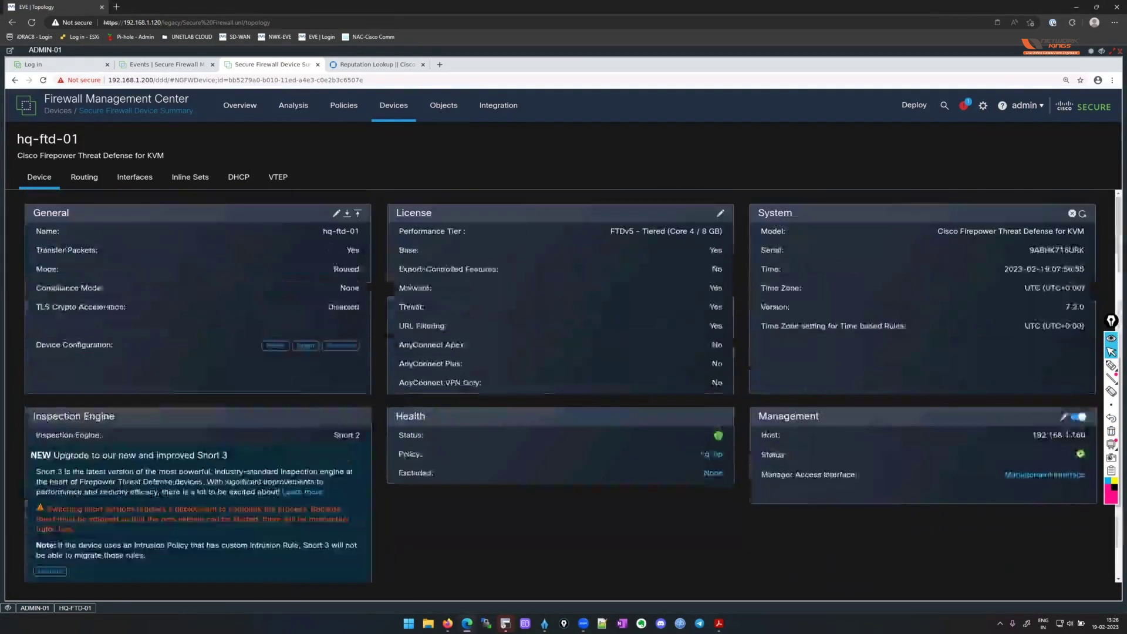
click(200, 178)
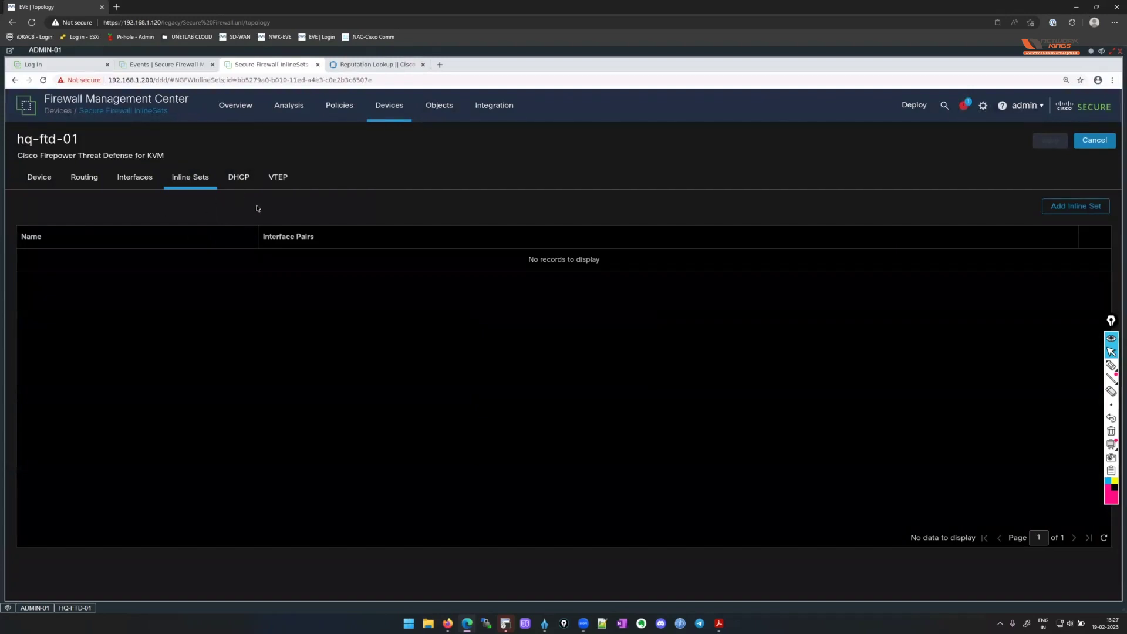
click(246, 183)
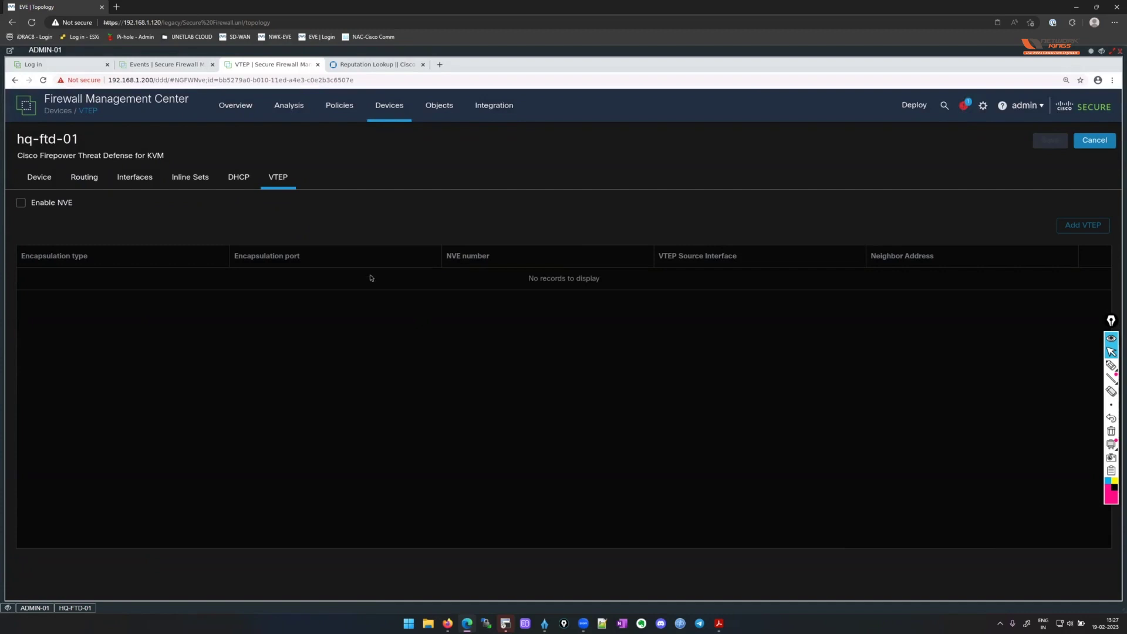
click(135, 179)
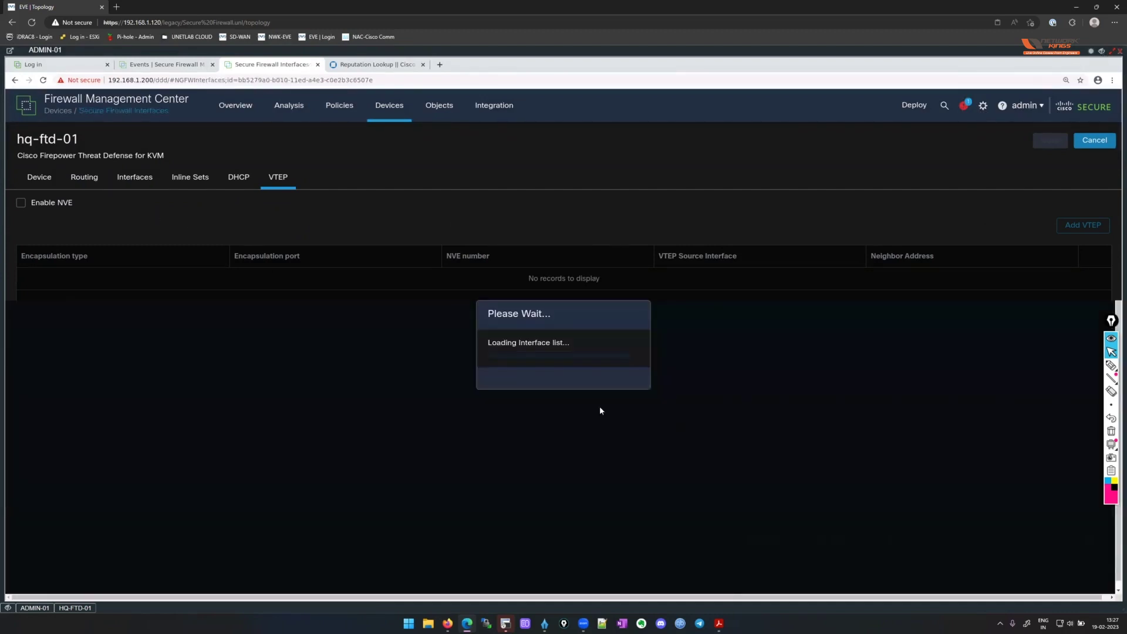
click(1102, 52)
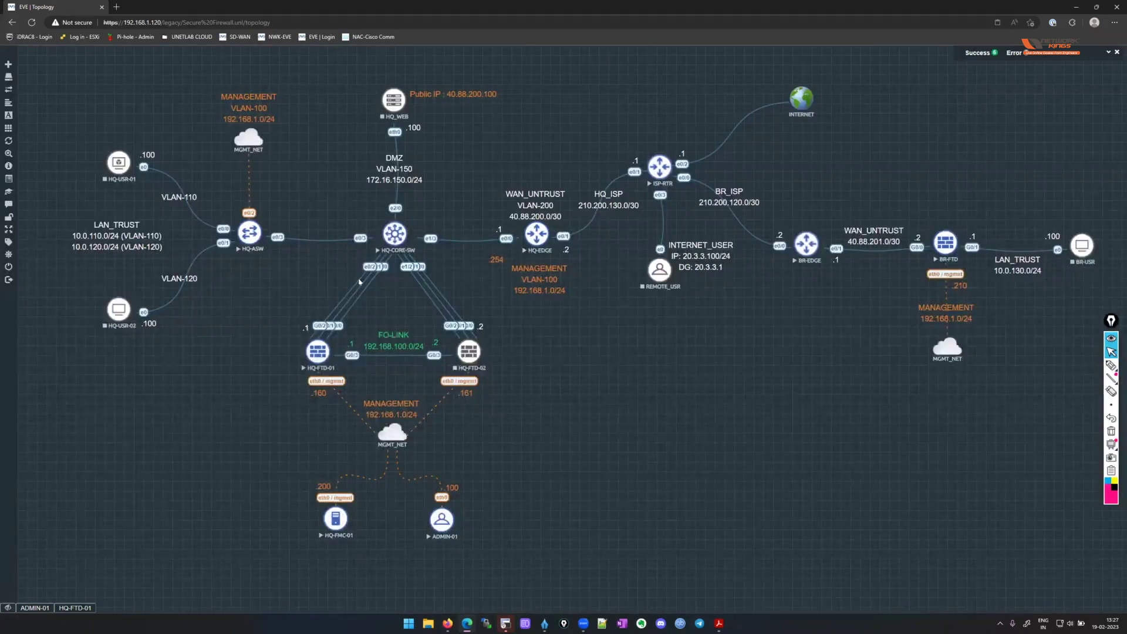
Bring up the EVE-NG lab topology and turn on the annotation pen.
mouse_move(1111, 378)
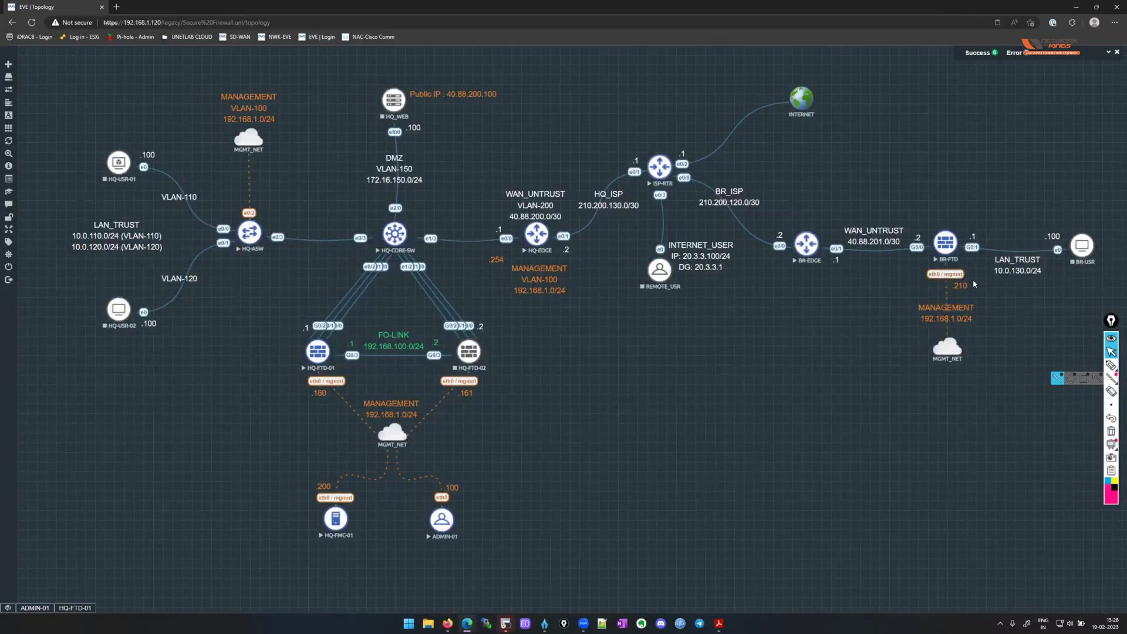
click(1111, 365)
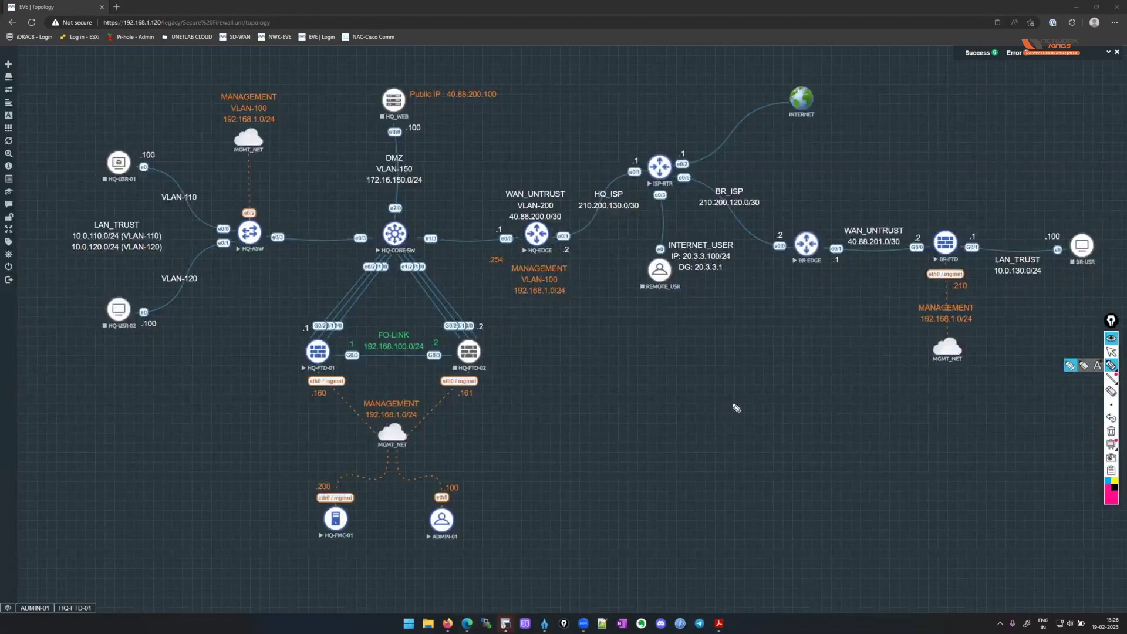
Sketch HQ-FTD-01 trunked to a switch carrying VLAN 110 and VLAN 120 in pink.
mouse_move(734, 431)
mouse_down()
mouse_move(738, 399)
mouse_move(755, 397)
mouse_move(741, 419)
mouse_move(775, 418)
mouse_up()
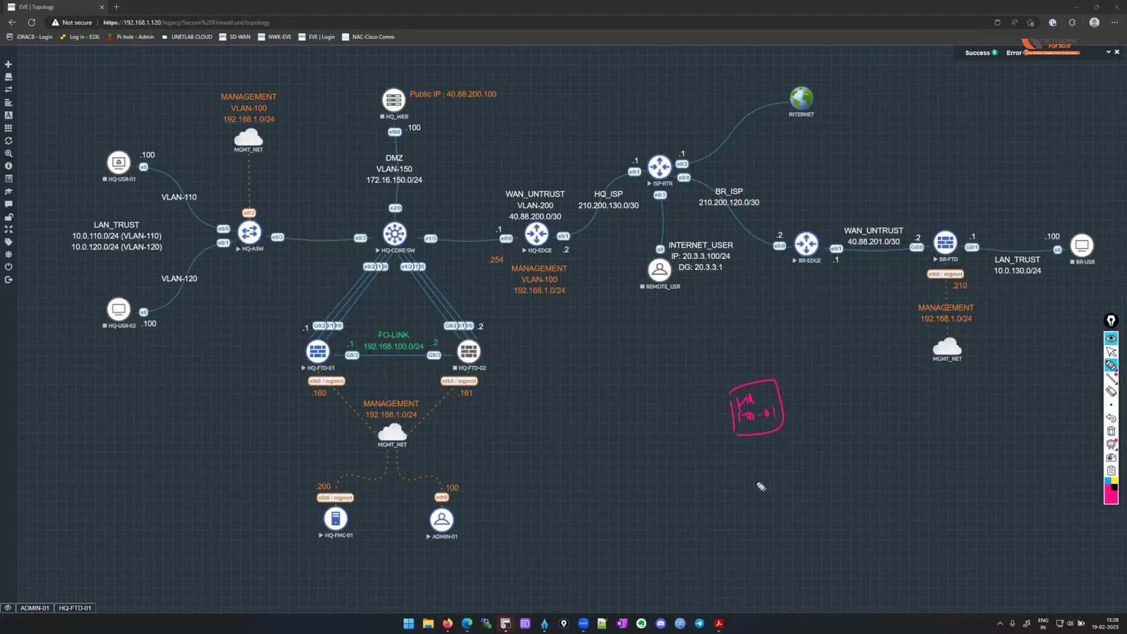
drag(657, 435, 734, 411)
drag(650, 409, 685, 402)
mouse_move(733, 430)
mouse_down()
mouse_move(713, 463)
mouse_move(736, 459)
mouse_up()
mouse_move(624, 446)
mouse_down()
mouse_move(634, 439)
mouse_move(649, 452)
mouse_move(636, 453)
mouse_up()
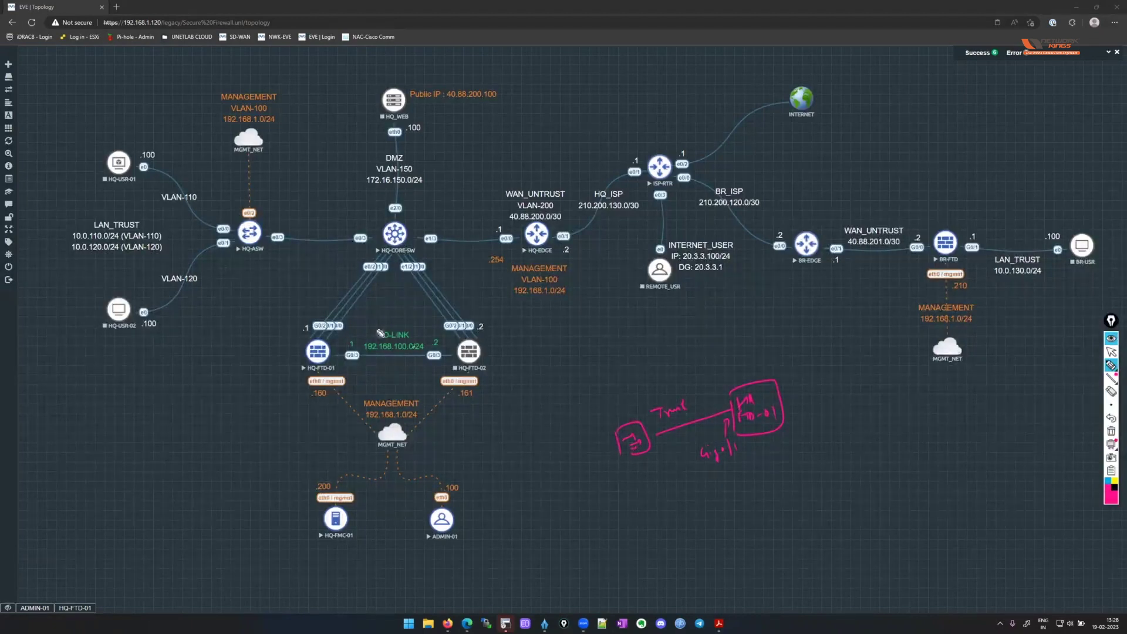
mouse_move(553, 413)
mouse_down()
mouse_move(608, 429)
mouse_move(597, 487)
mouse_up()
drag(505, 414, 541, 410)
mouse_move(547, 399)
mouse_down()
mouse_move(546, 408)
mouse_move(555, 398)
mouse_up()
drag(551, 503, 604, 497)
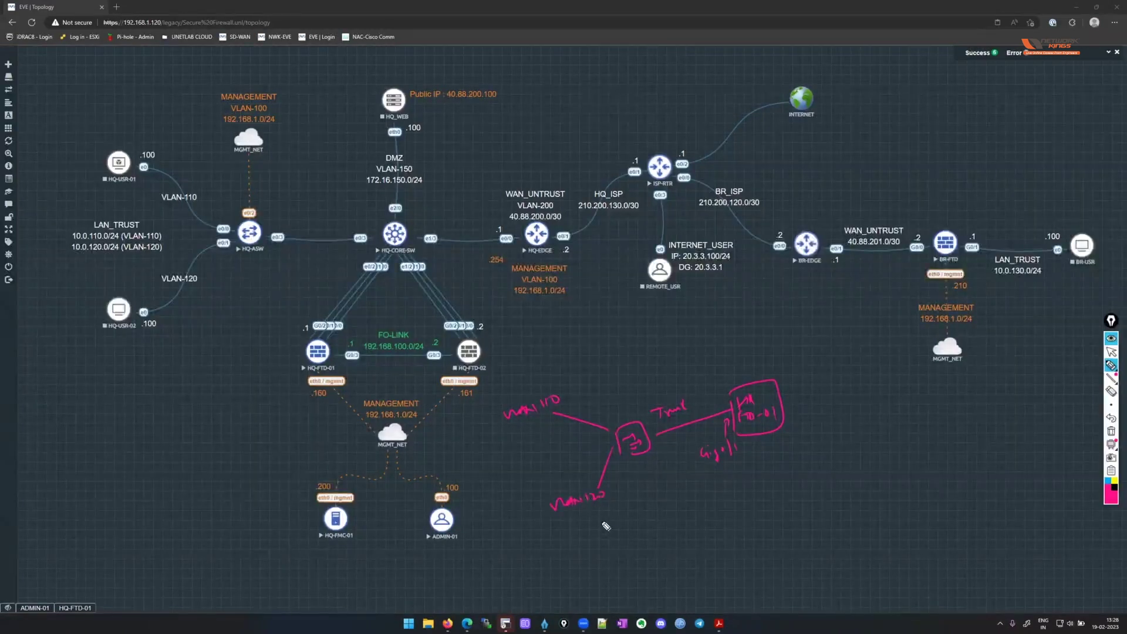
In yellow, underline the VLAN 110 and 120 labels and note 802.1Q tagging on the trunk.
click(1114, 480)
mouse_move(703, 477)
mouse_down()
mouse_move(708, 488)
mouse_move(734, 486)
mouse_move(741, 472)
mouse_move(738, 493)
mouse_up()
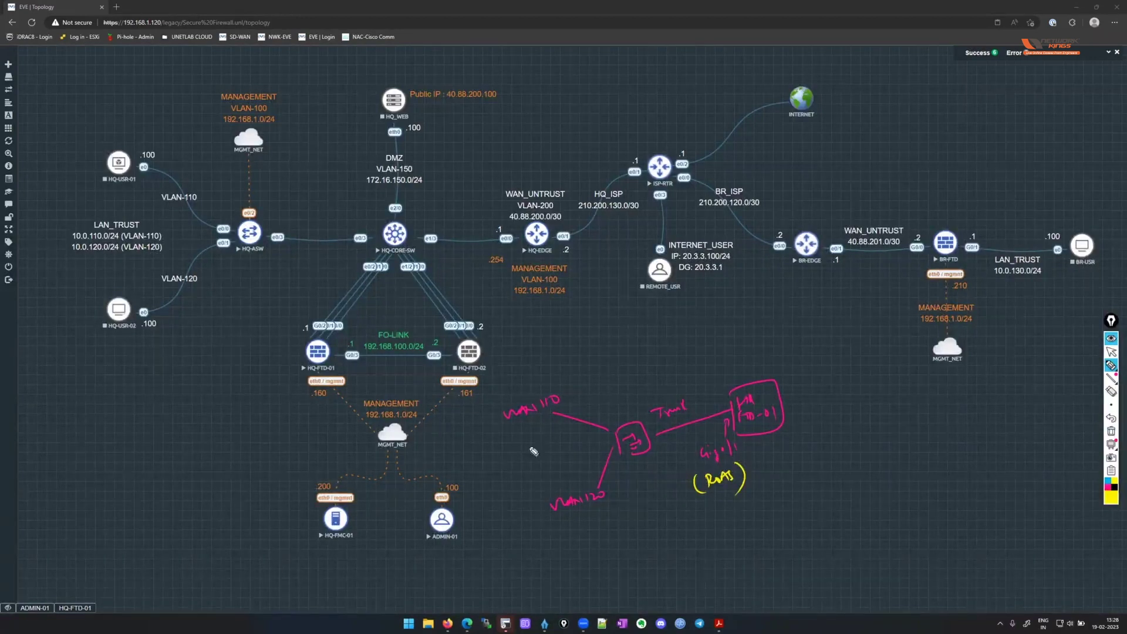
drag(500, 432, 559, 409)
drag(568, 518, 623, 496)
drag(657, 445, 709, 440)
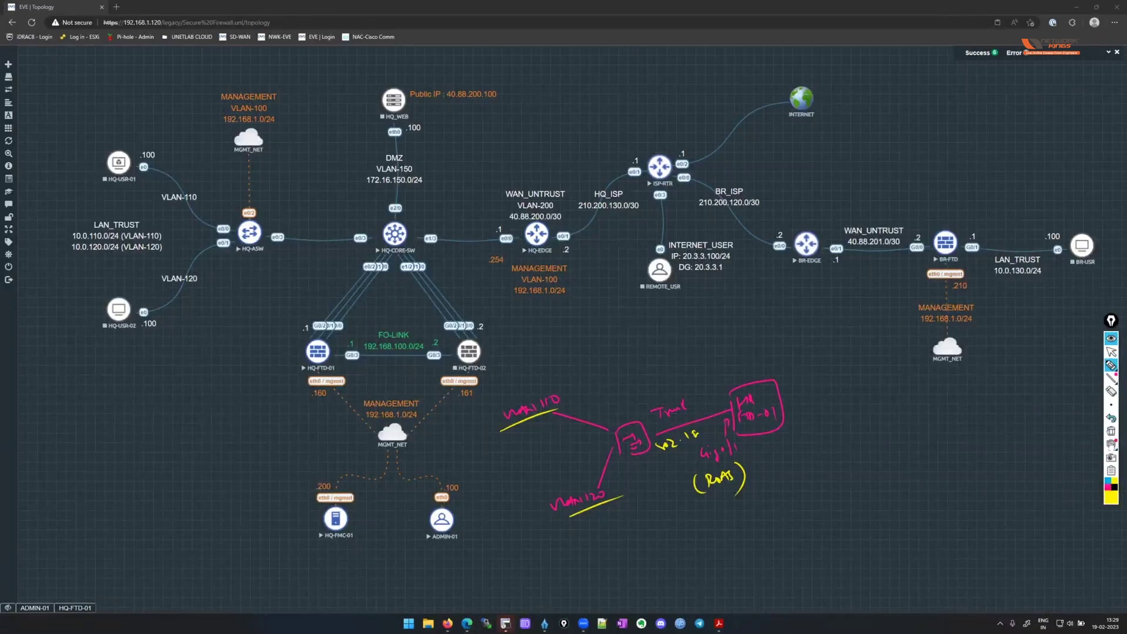
Draw the firewall's outside link to the HQ-EDGE router, cloud it, and box WAN_UNTRUST VLAN-200.
click(1108, 488)
mouse_move(786, 398)
mouse_down()
mouse_move(841, 379)
mouse_move(800, 416)
mouse_move(804, 442)
mouse_move(816, 427)
mouse_move(827, 441)
mouse_up()
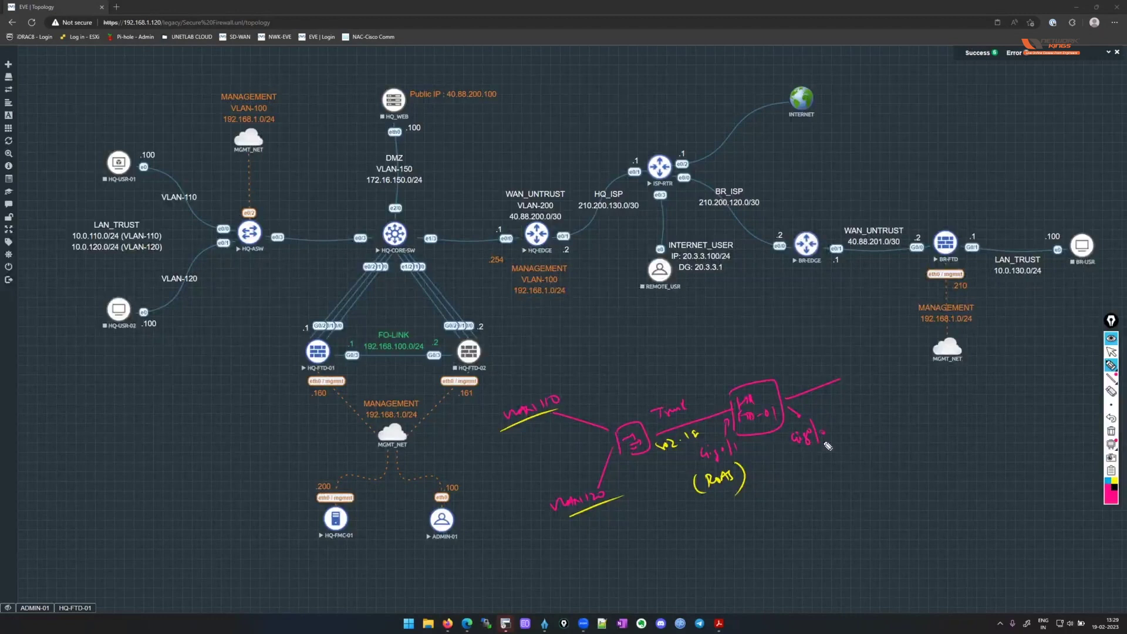
mouse_move(854, 359)
mouse_down()
mouse_move(843, 378)
mouse_move(855, 360)
mouse_up()
mouse_move(848, 366)
mouse_down()
mouse_move(860, 382)
mouse_move(848, 381)
mouse_move(877, 405)
mouse_move(928, 382)
mouse_up()
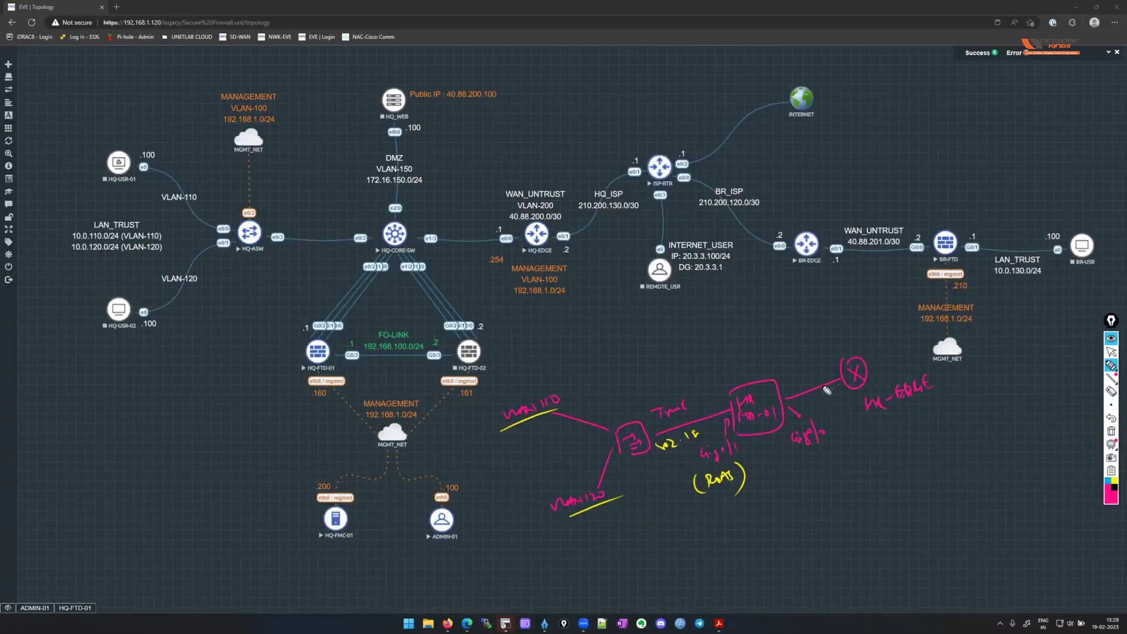
click(1114, 481)
mouse_move(879, 333)
mouse_down()
mouse_move(817, 357)
mouse_move(831, 411)
mouse_move(918, 417)
mouse_move(922, 344)
mouse_move(880, 333)
mouse_up()
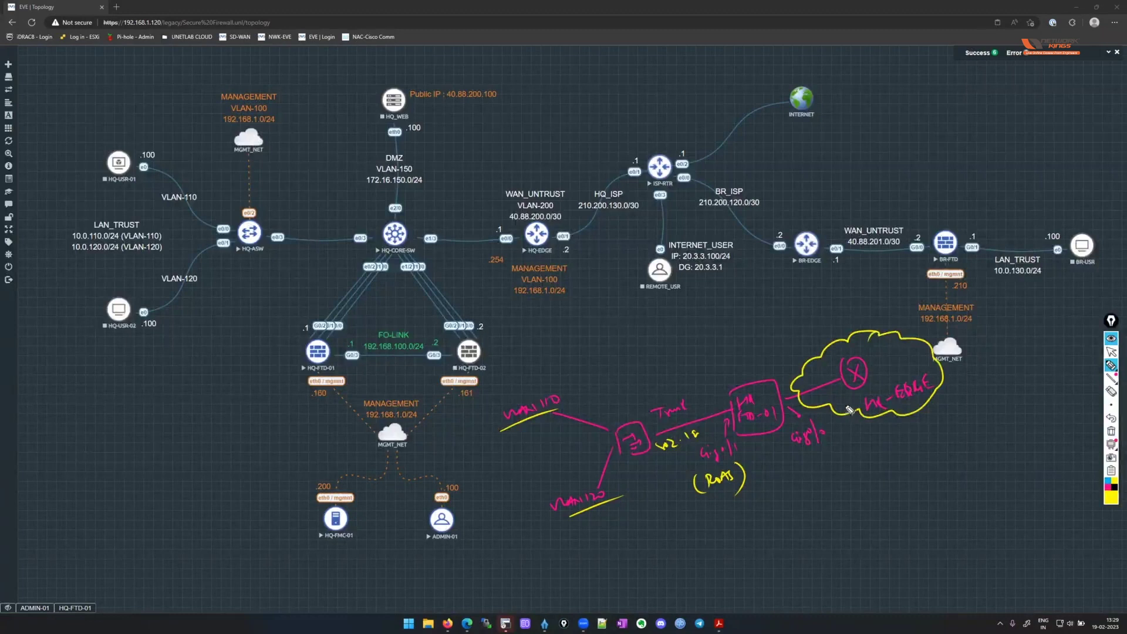
mouse_move(501, 220)
mouse_down()
mouse_move(500, 186)
mouse_move(574, 183)
mouse_move(552, 221)
mouse_move(498, 230)
mouse_up()
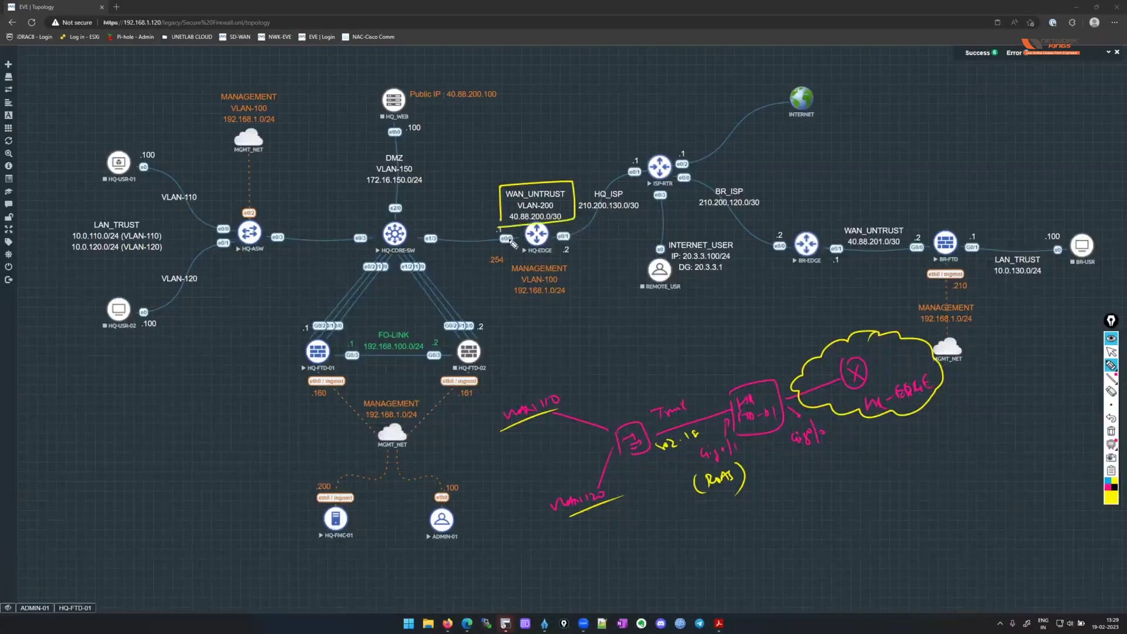
Add a magenta DMZ link and server below the firewall, underlining subnet 172.16.150.0/24.
click(1107, 487)
drag(767, 435, 785, 488)
drag(757, 448, 783, 457)
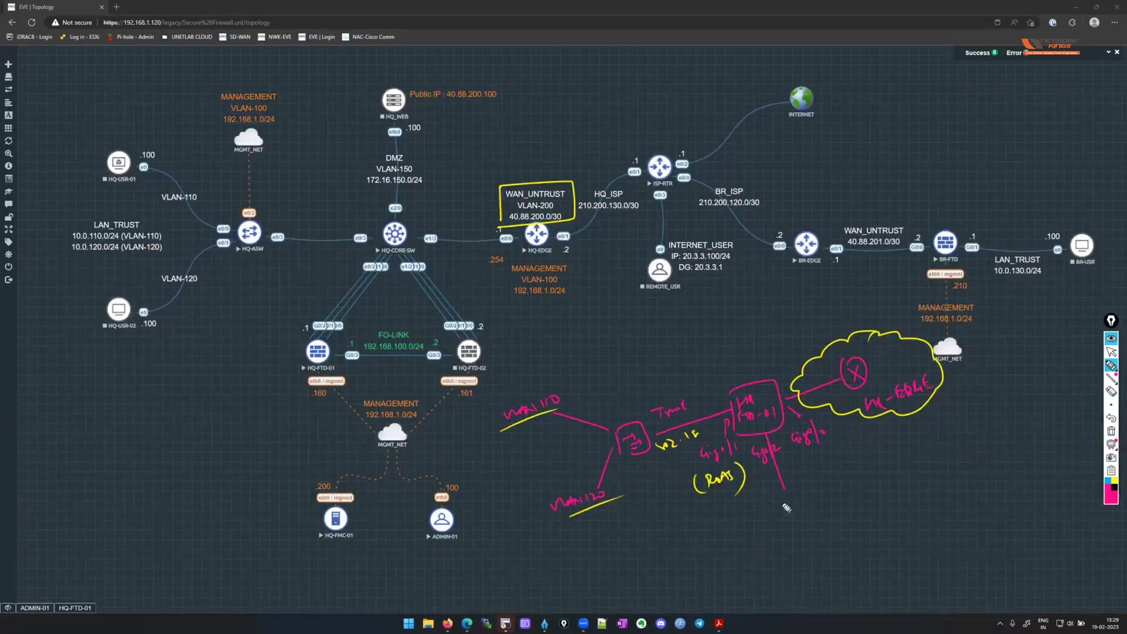
mouse_move(777, 506)
mouse_down()
mouse_move(793, 531)
mouse_move(875, 521)
mouse_up()
mouse_move(374, 62)
mouse_down()
mouse_move(384, 183)
mouse_move(350, 111)
mouse_up()
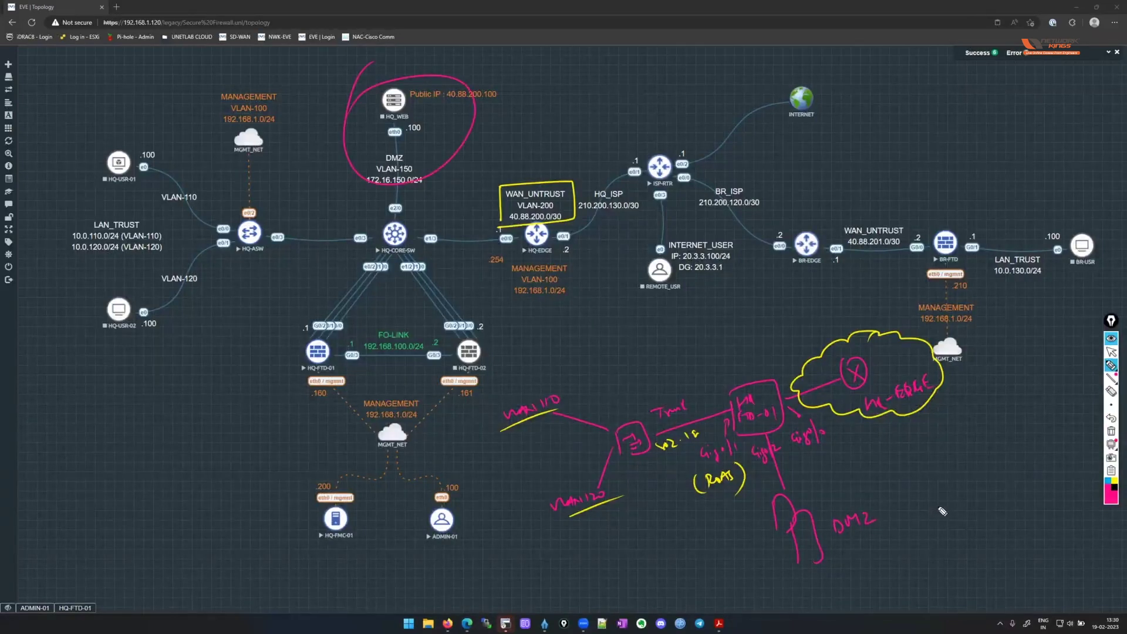
drag(369, 191, 431, 186)
Circle HQ-CORE-SW, mark its links to the firewalls, then clear all drawings.
mouse_move(429, 208)
mouse_down()
mouse_move(438, 259)
mouse_move(411, 206)
mouse_up()
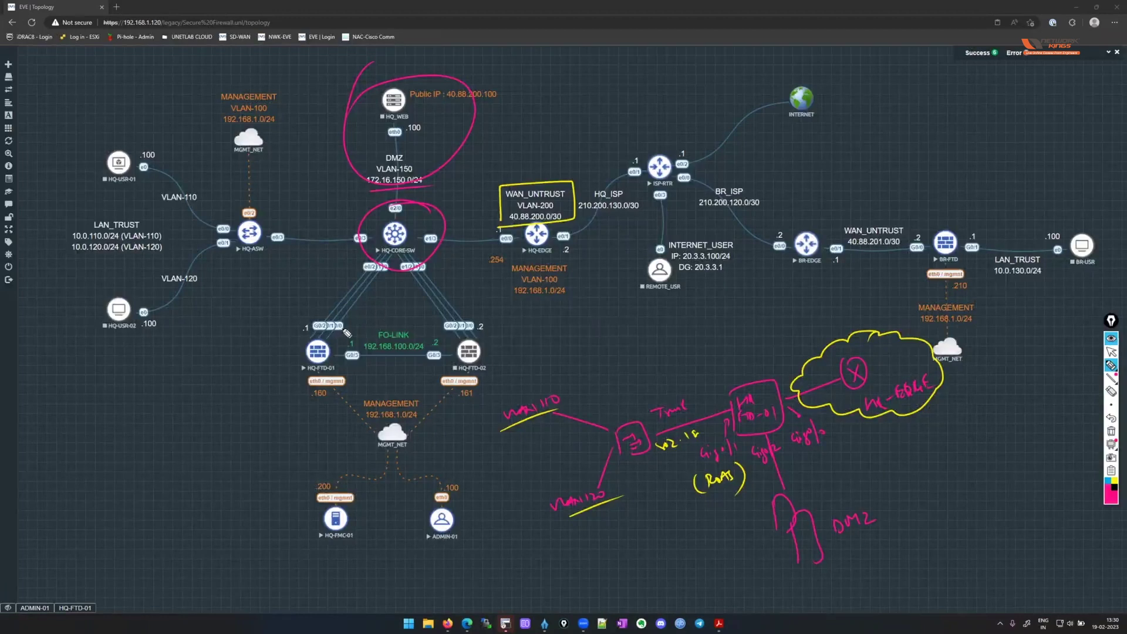
drag(340, 329, 347, 324)
drag(394, 270, 385, 273)
drag(392, 274, 385, 271)
click(1111, 352)
Leave drawing mode and dismiss the CORP-ASW-01 terminal window.
click(1112, 432)
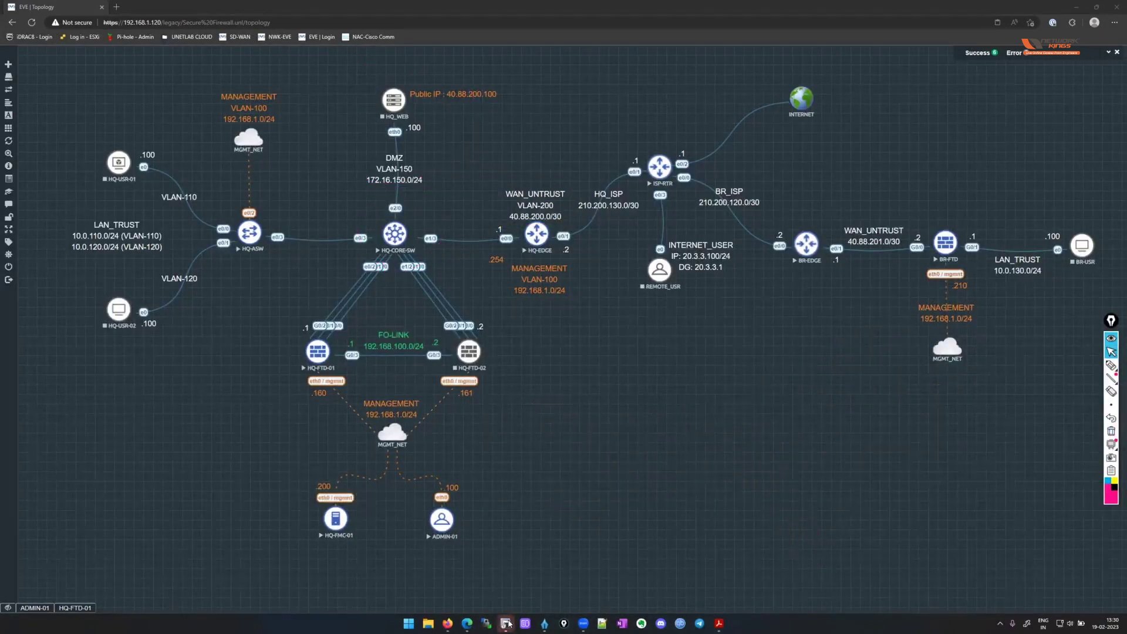
click(507, 624)
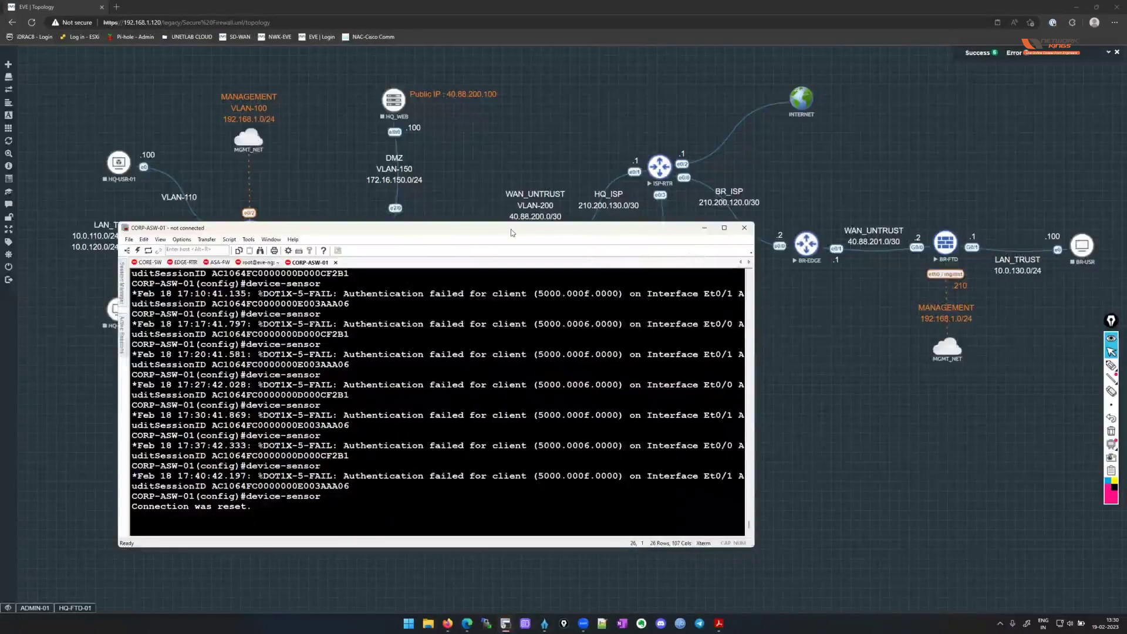
click(704, 228)
Open, reposition and close the HQ-CORE-SW console, then log out of EVE-NG.
click(393, 235)
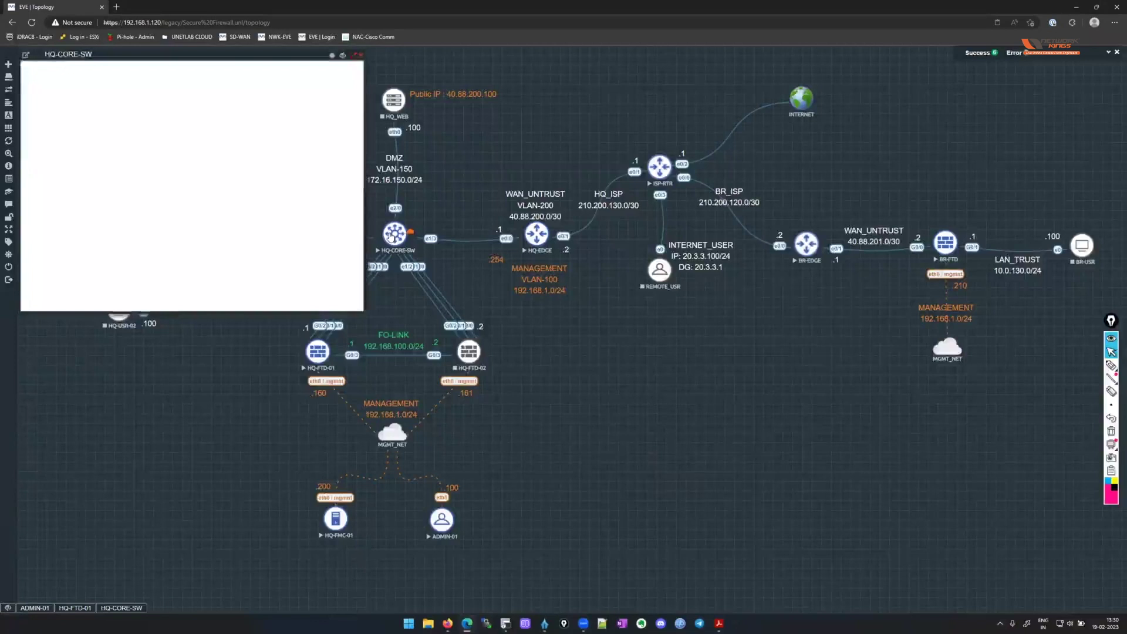
drag(230, 55, 732, 185)
drag(822, 402, 1061, 579)
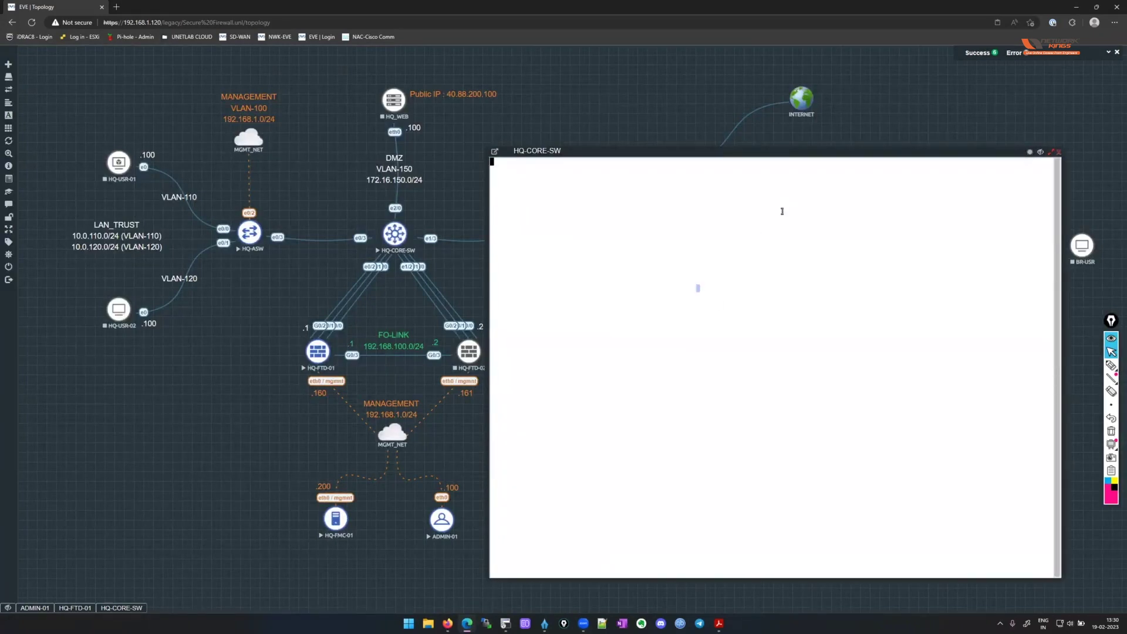
click(1058, 152)
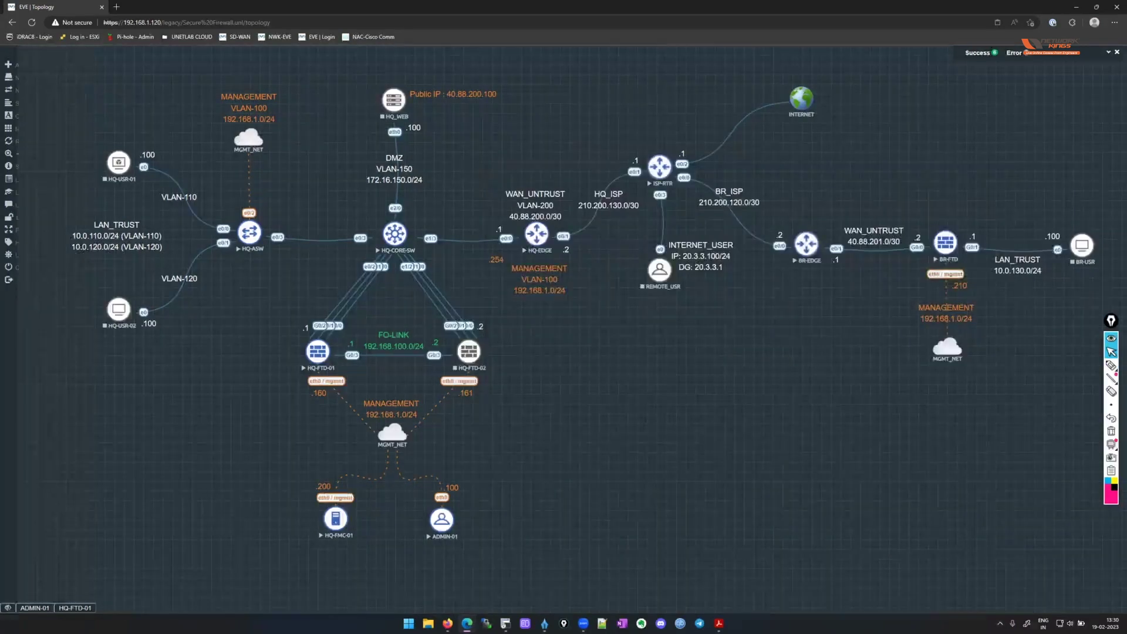
click(36, 280)
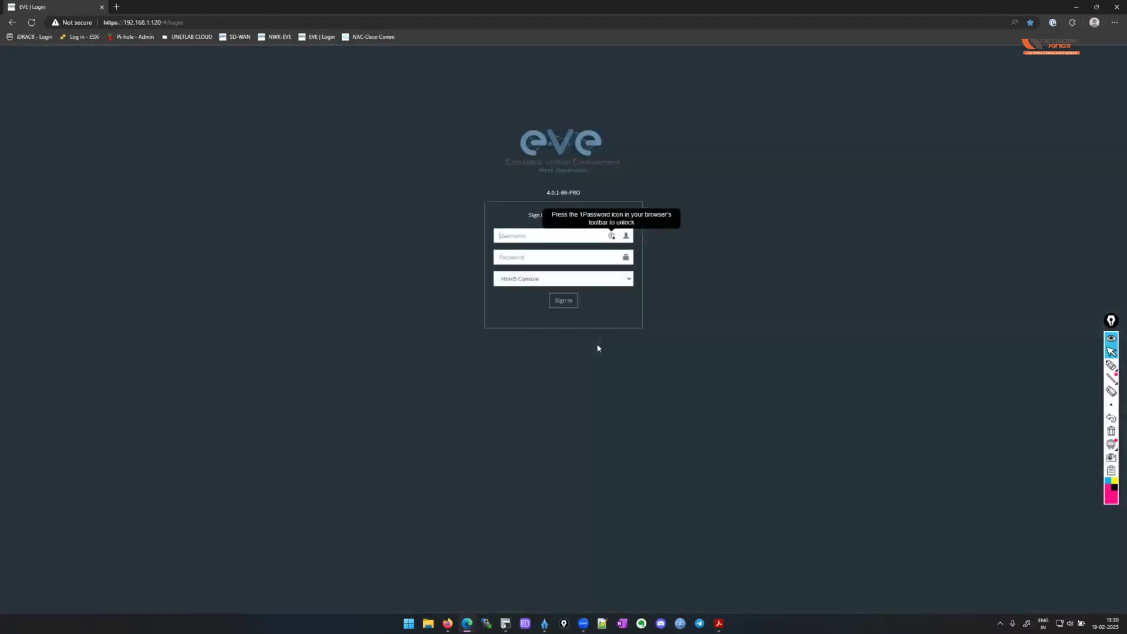
Select Native Console and sign in to EVE-NG with the lab username and password.
click(549, 280)
click(552, 297)
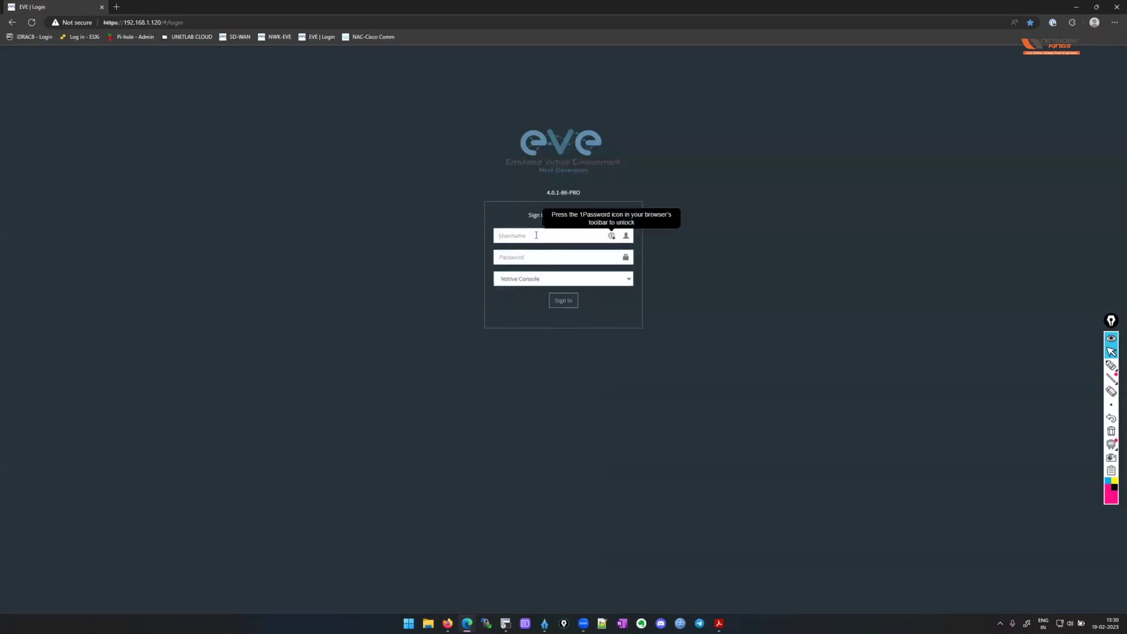
text(abdbmbbibbbbbnbb)
key(Tab)
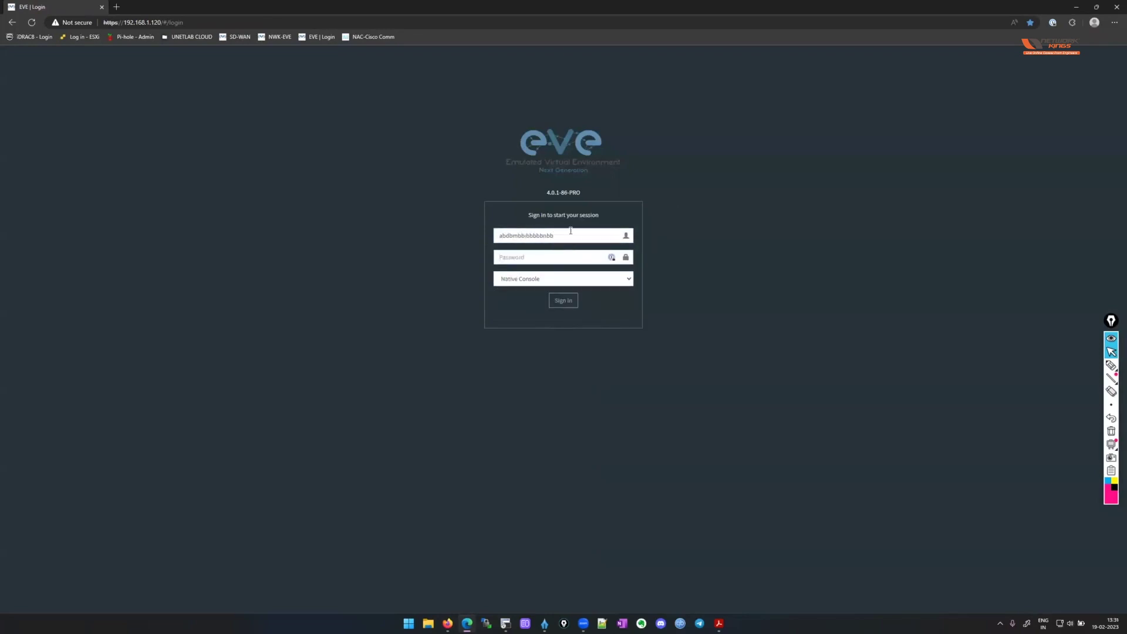
double_click(570, 230)
text(babdbmbbibbbbbb)
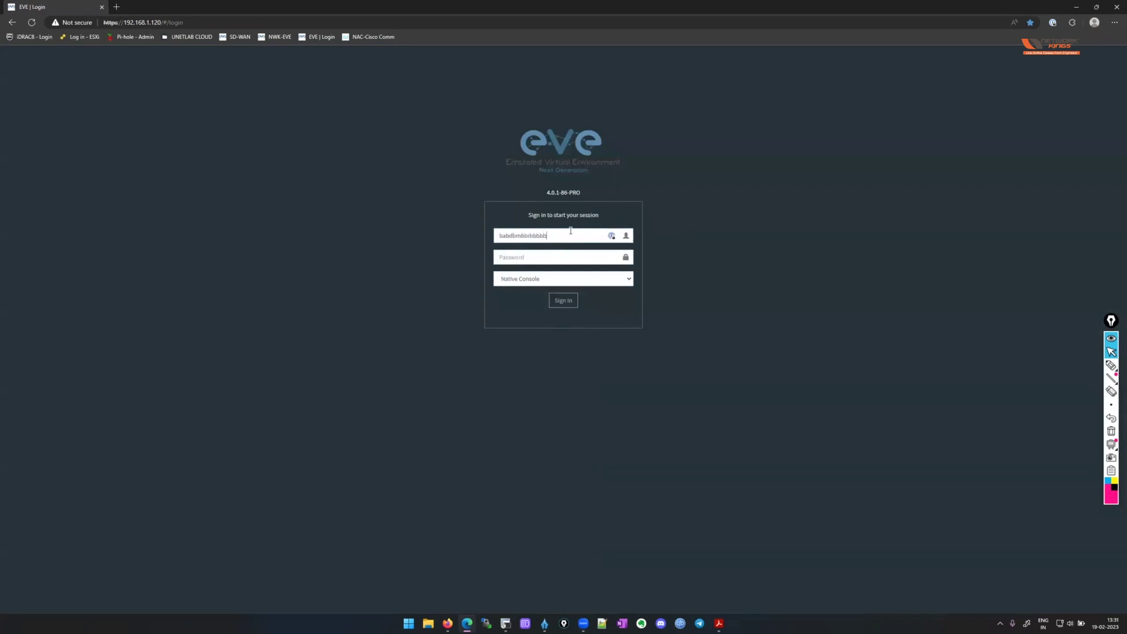
key(BackSpace)
key(BackSpace)
key(BackSpace)
key(BackSpace)
key(BackSpace)
key(BackSpace)
key(BackSpace)
key(BackSpace)
key(BackSpace)
key(BackSpace)
key(BackSpace)
text(bad)
key(BackSpace)
key(BackSpace)
text(admin)
key(Tab)
text(e)
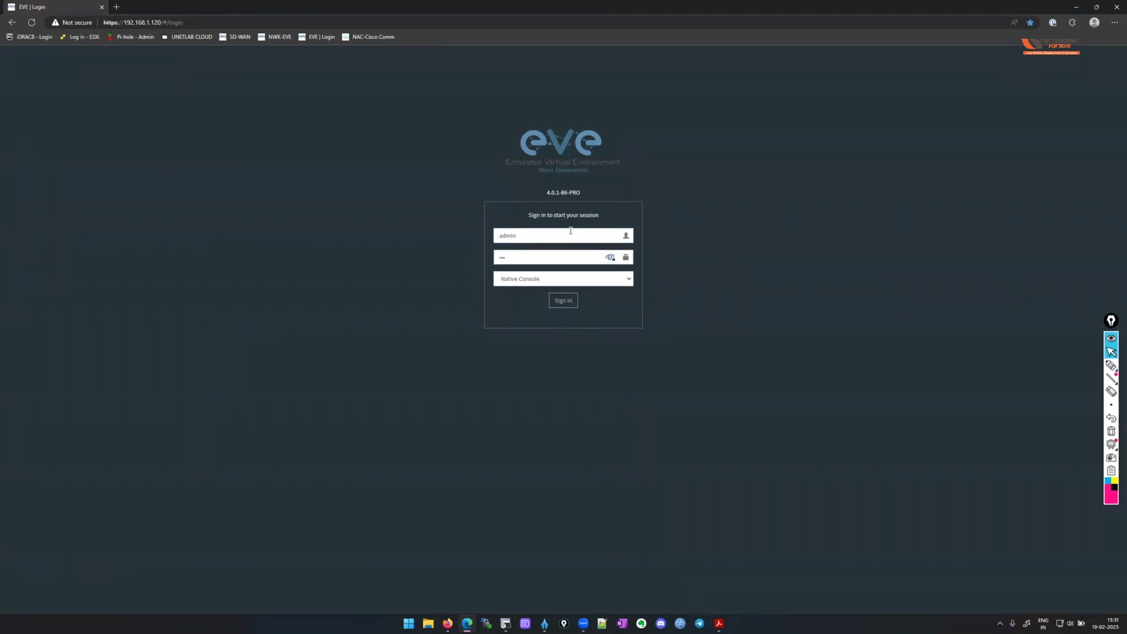
key(Return)
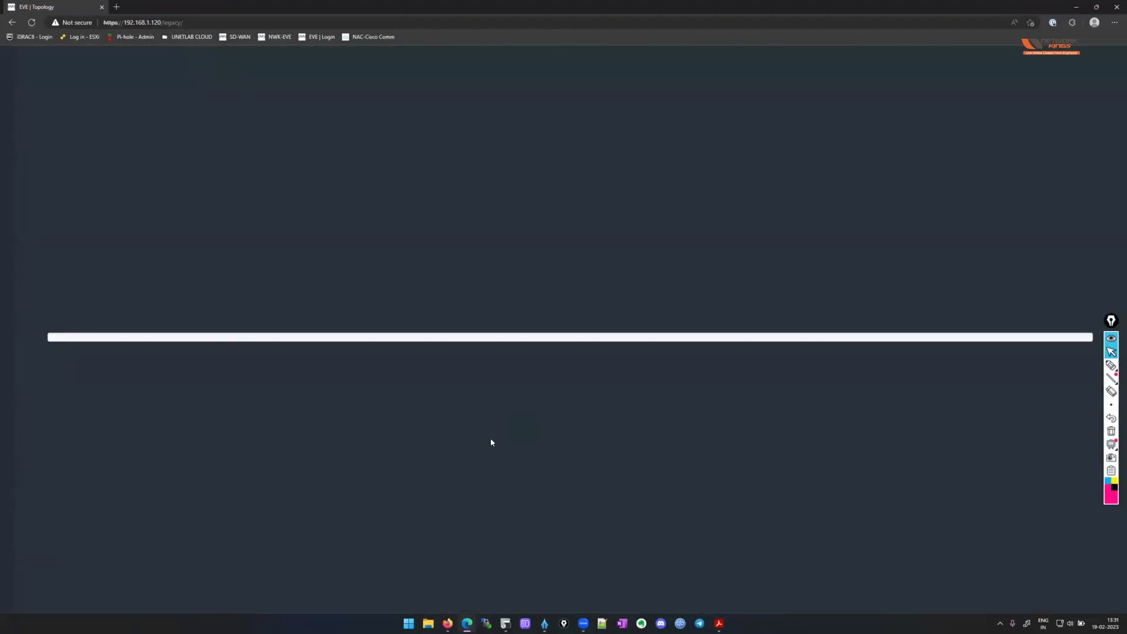
Open the HQ-CORE-SW console, enter enable mode and run 'sh vlan br' to list VLANs 100–200.
click(363, 222)
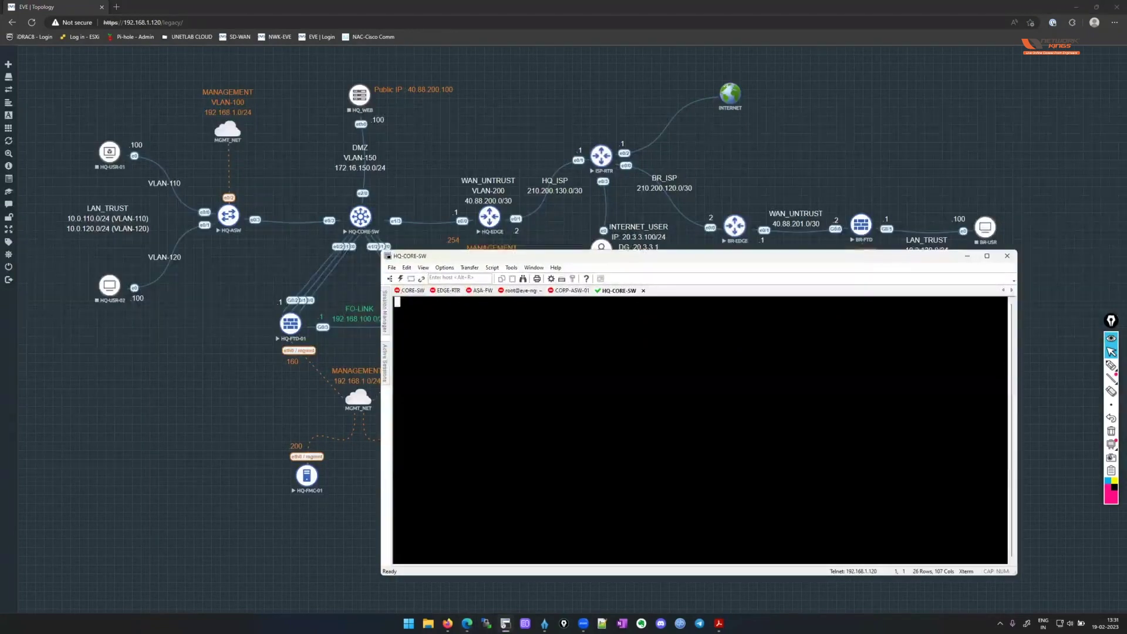
key(Return)
key(Return)
key(Return)
key(Return)
key(Return)
key(Return)
text(en)
key(Return)
key(Return)
key(Return)
key(Return)
key(Return)
text(sh vlan br)
key(Return)
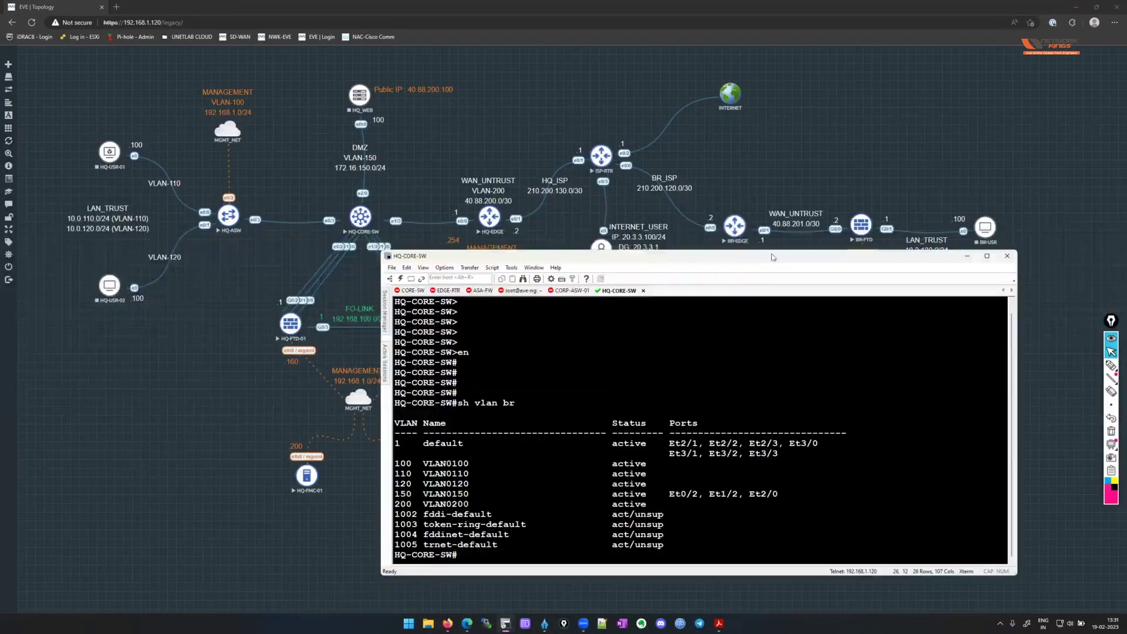
drag(772, 257, 849, 183)
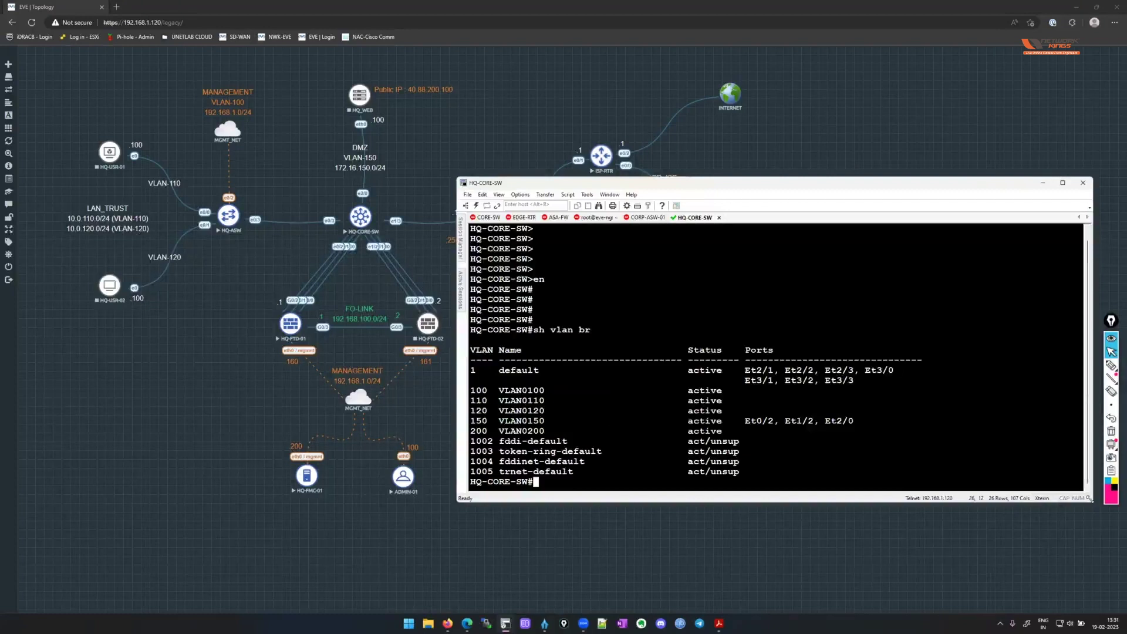
drag(1090, 501, 1099, 522)
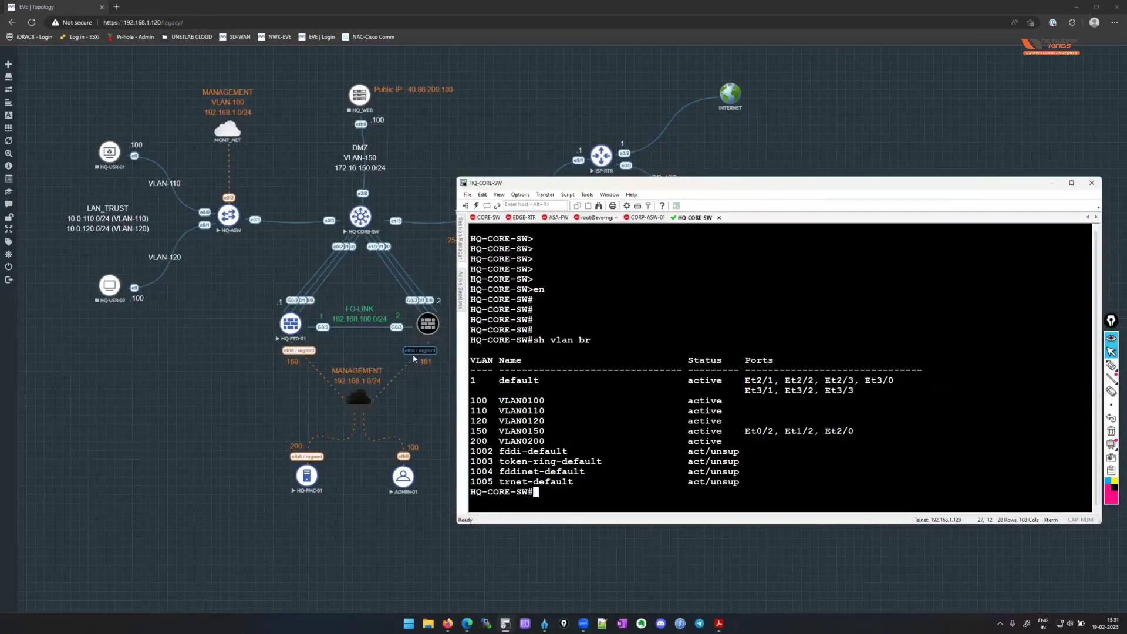
click(648, 217)
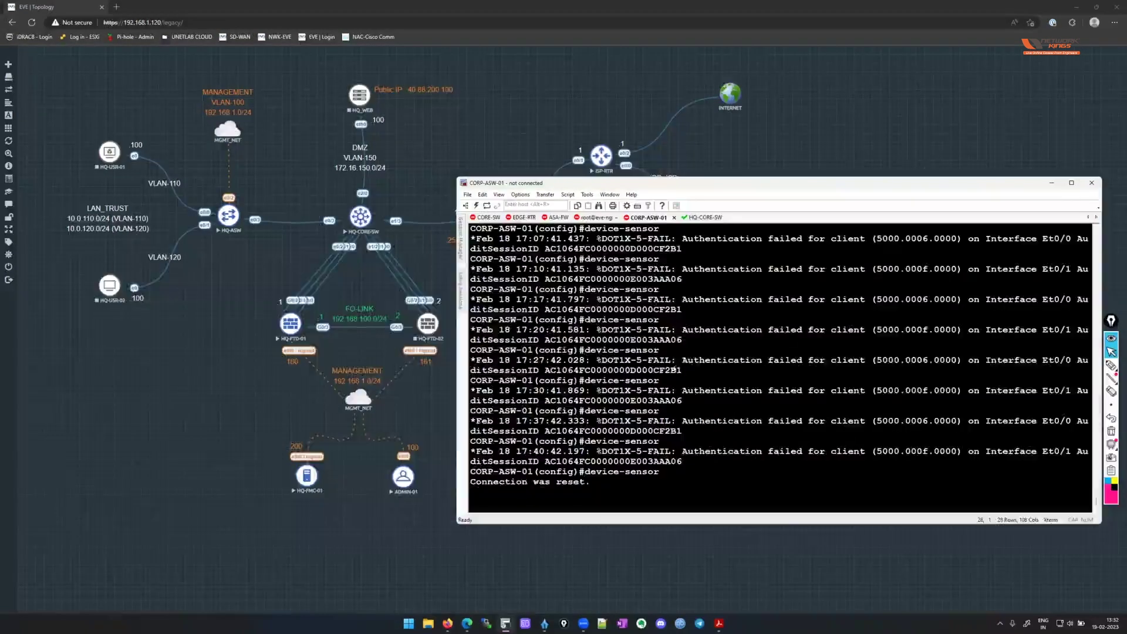
key(ctrl+Tab)
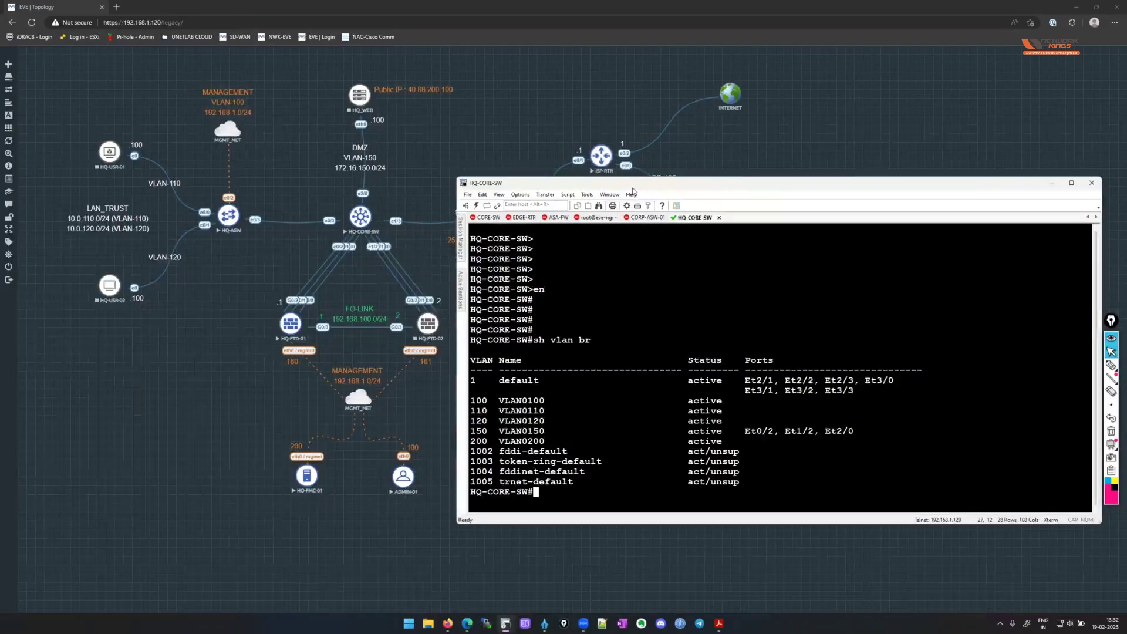
drag(631, 183, 624, 288)
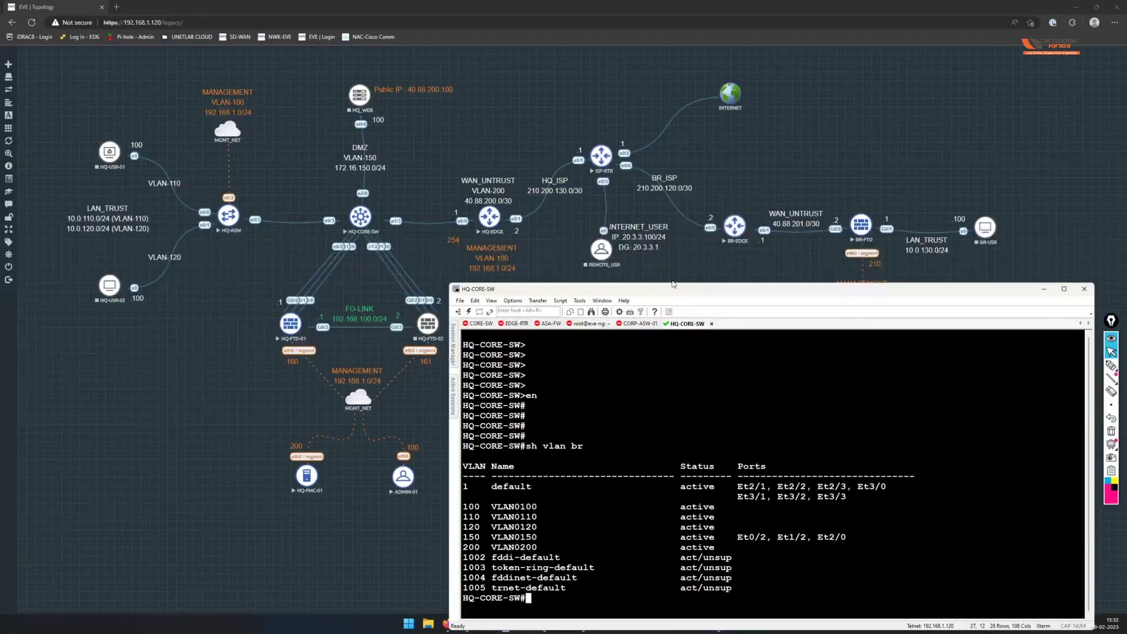
drag(670, 289, 670, 224)
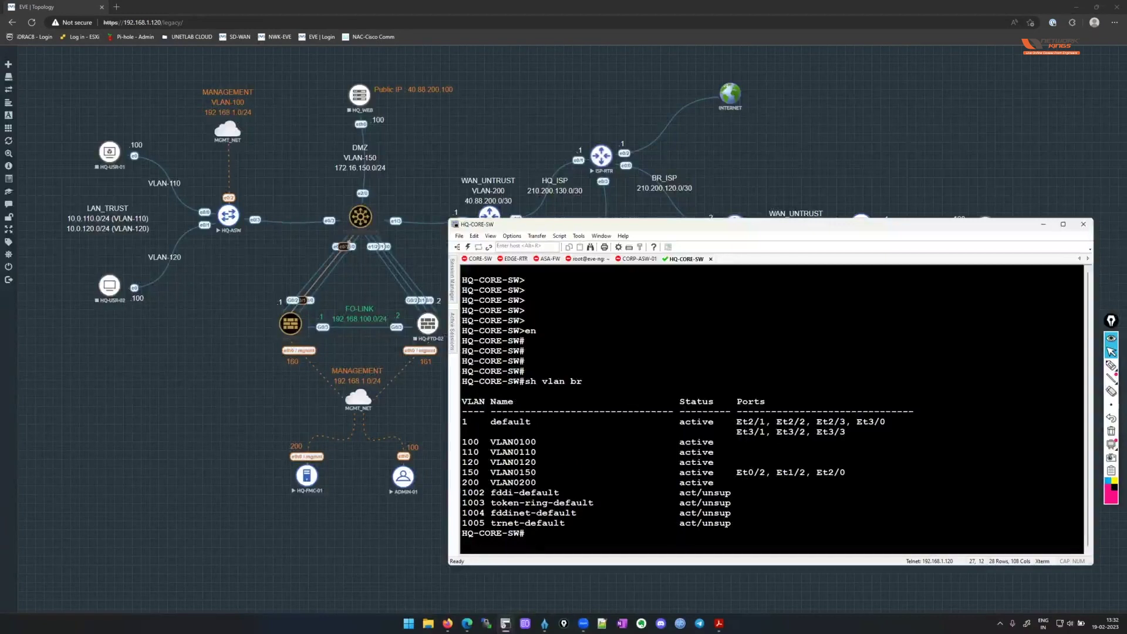
click(382, 246)
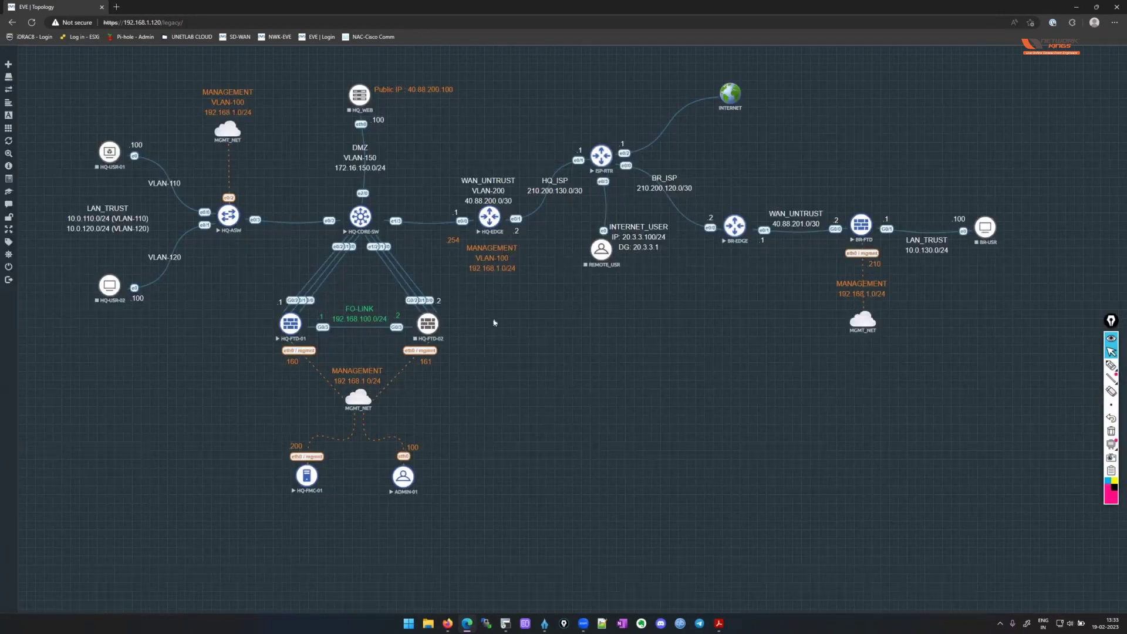
key(alt+Tab)
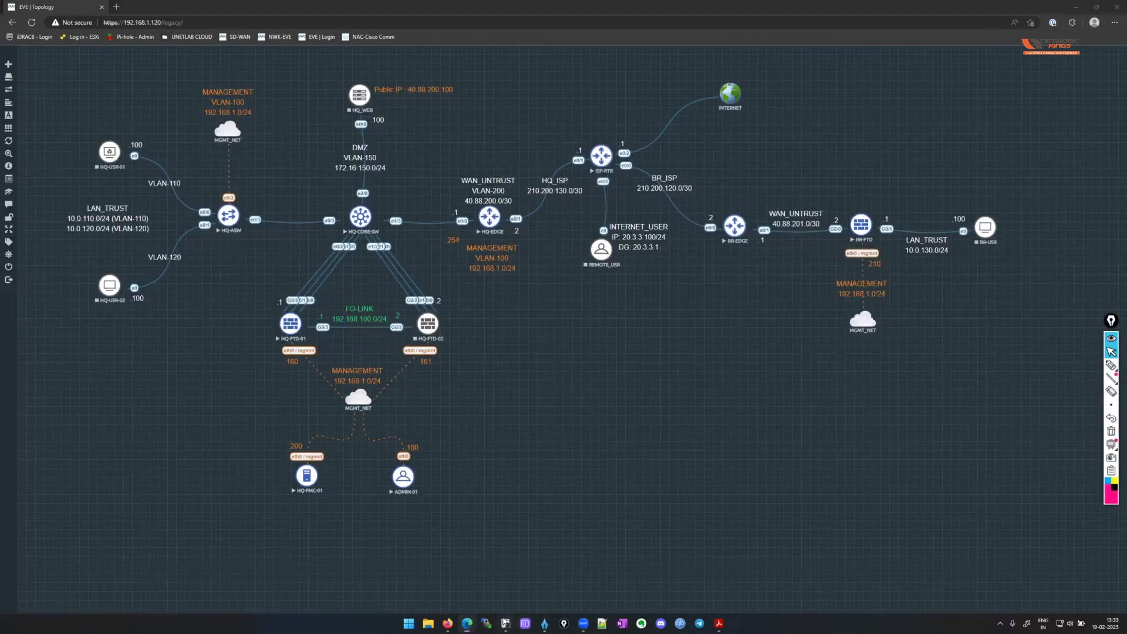
drag(463, 442, 830, 452)
click(830, 452)
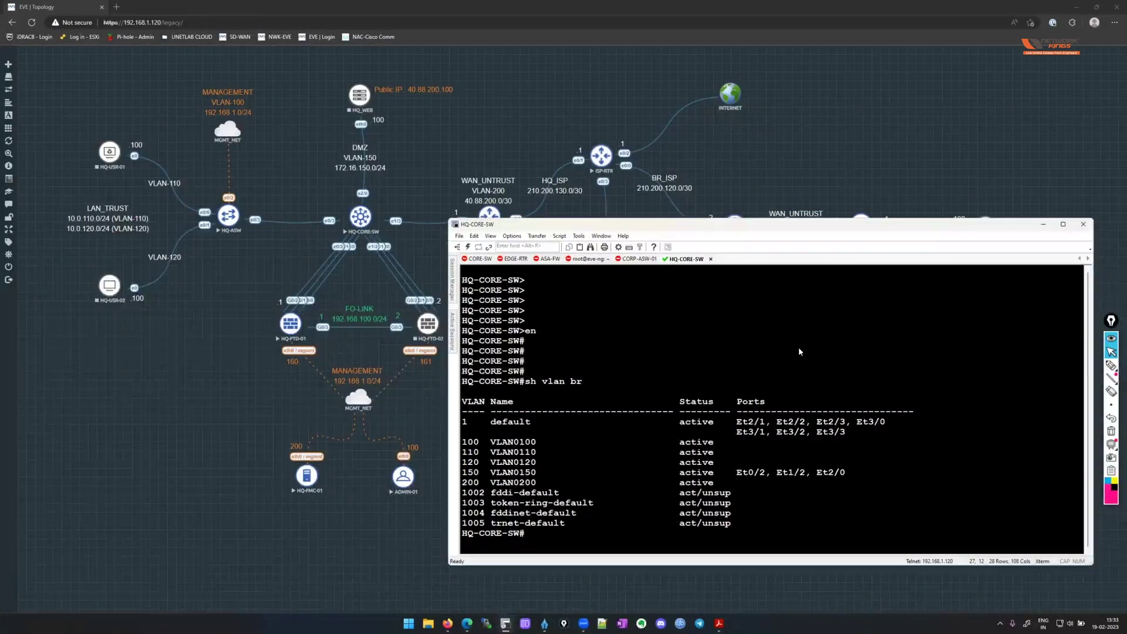
key(Return)
key(Return)
key(Return)
key(Return)
Enter configuration mode and select the interface range e0/0, e1/0.
key(Return)
text(conf t)
key(Return)
key(Return)
key(Return)
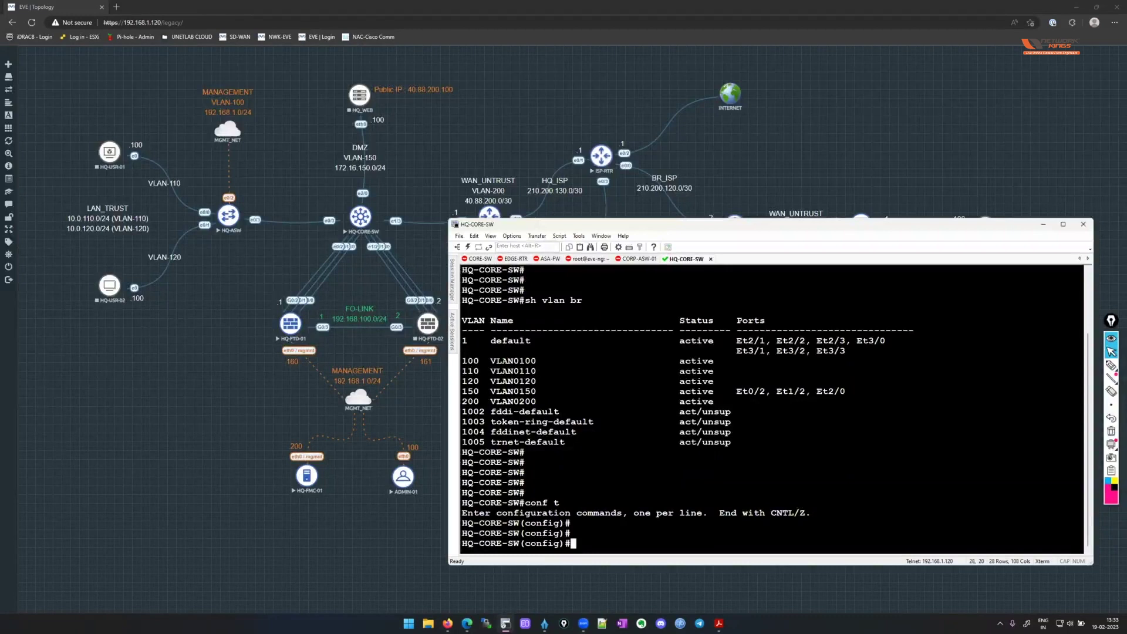
text(switc)
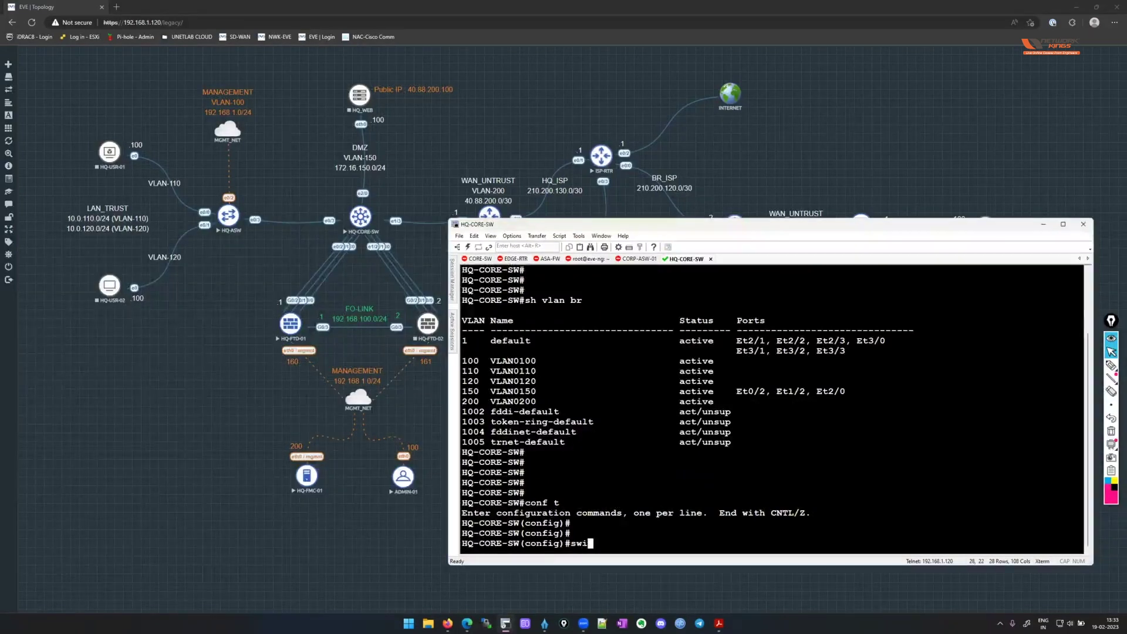
key(BackSpace)
key(BackSpace)
key(BackSpace)
text(ran e)
text(0/0 -)
key(BackSpace)
key(BackSpace)
text(, e1/0)
key(Return)
text(s)
key(BackSpace)
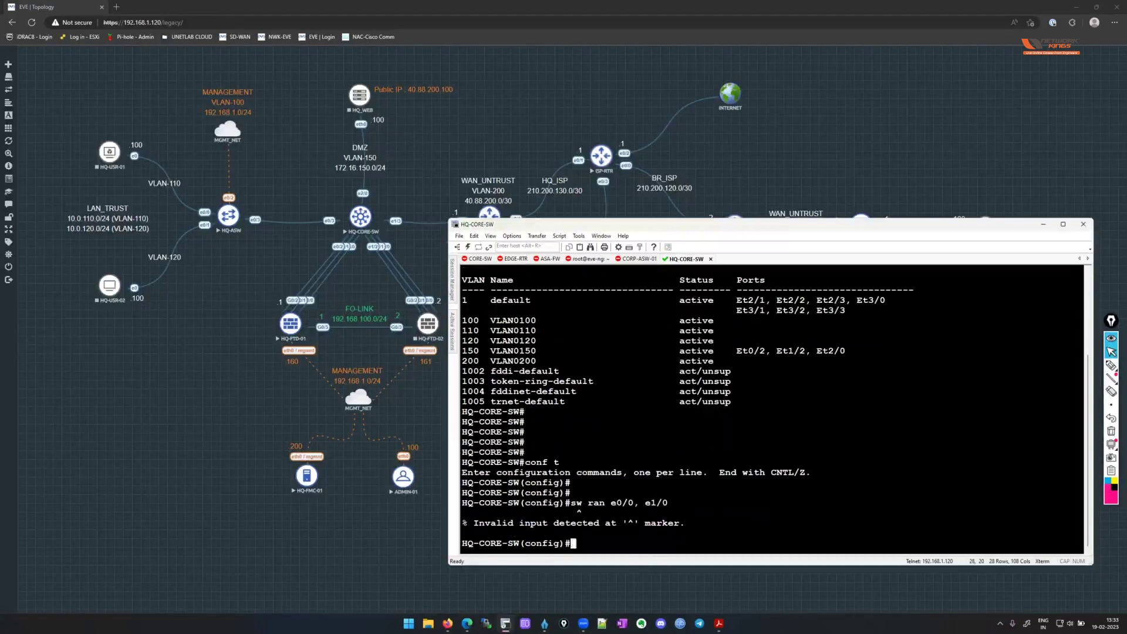
key(Up)
key(Left)
key(Left)
key(Left)
key(Left)
key(Left)
key(Left)
key(Left)
key(Left)
key(Left)
key(Left)
key(Left)
key(Left)
key(Left)
key(Left)
key(Left)
key(BackSpace)
key(BackSpace)
text(int)
key(Return)
Make those ports host-style access ports in VLAN 200, then exit interface configuration.
key(Return)
text(s)
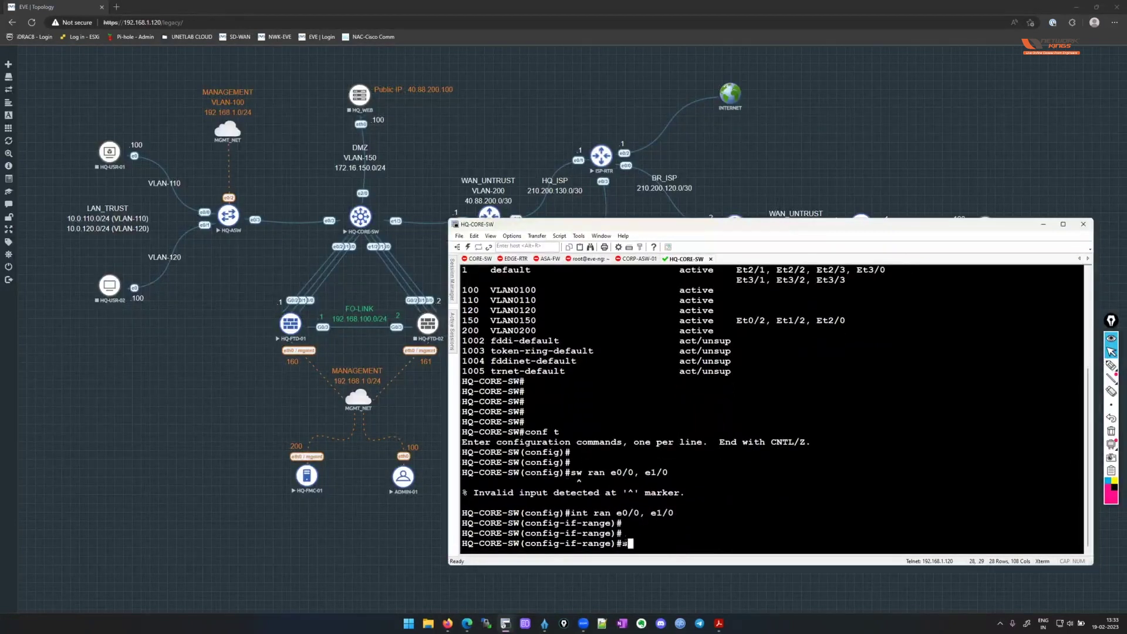
text(w host)
key(Return)
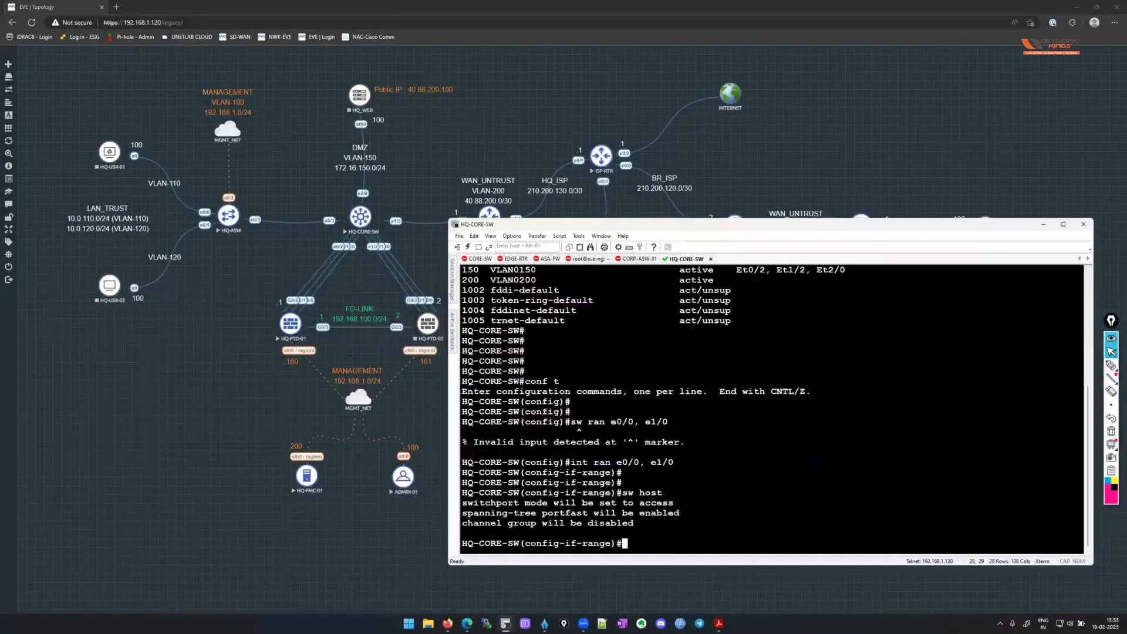
key(Return)
key(Return)
text(acc)
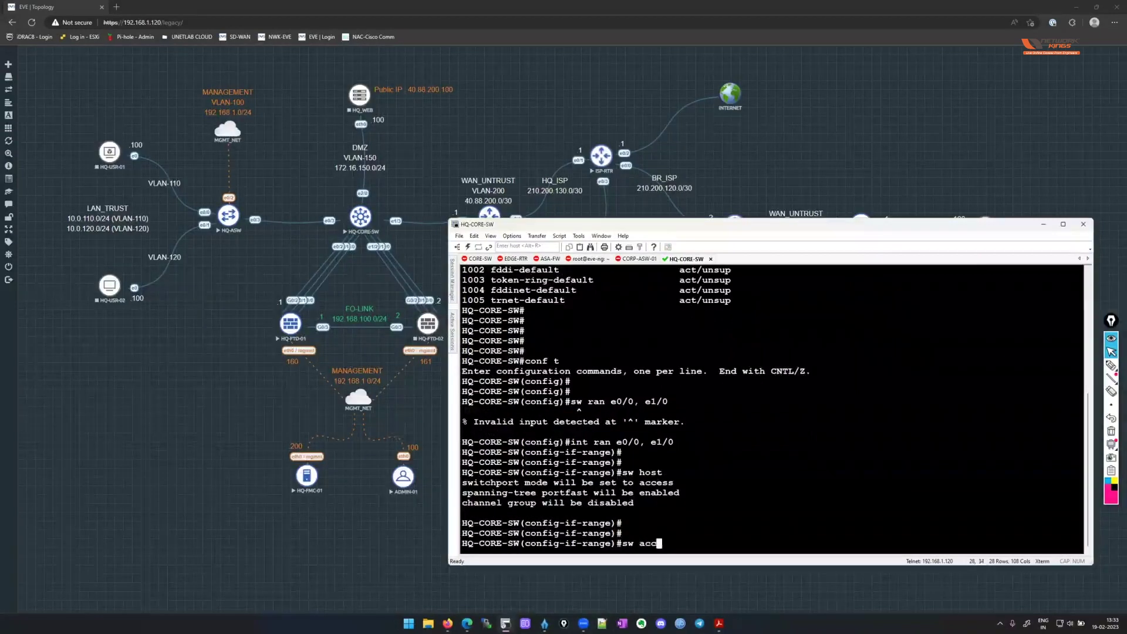
text( vlan 200)
key(Return)
key(Return)
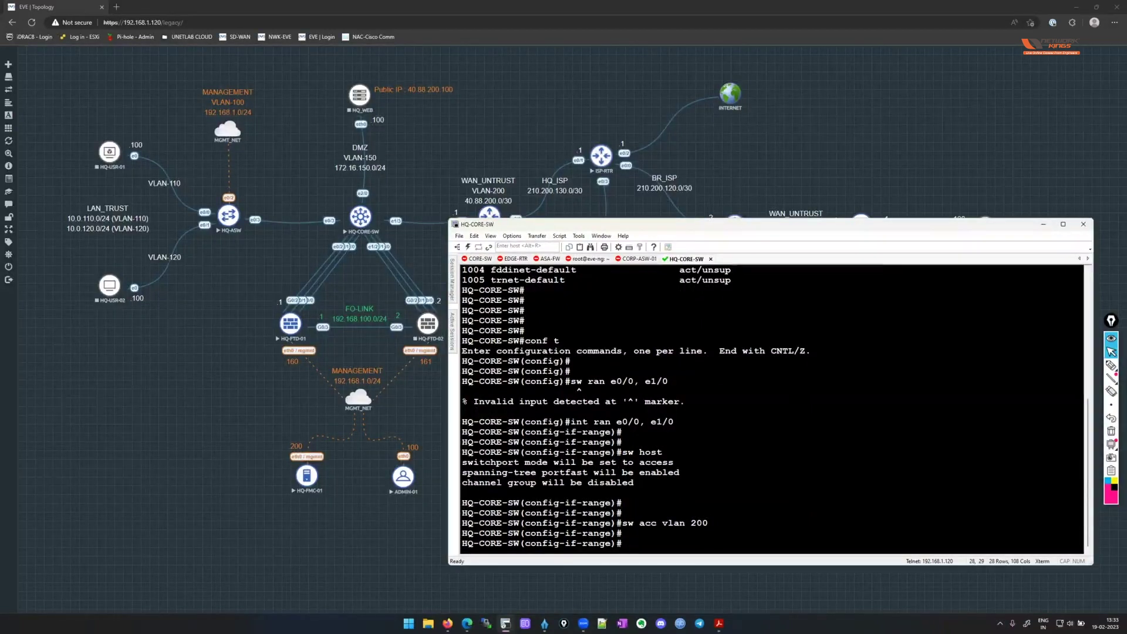
key(Return)
text(exit)
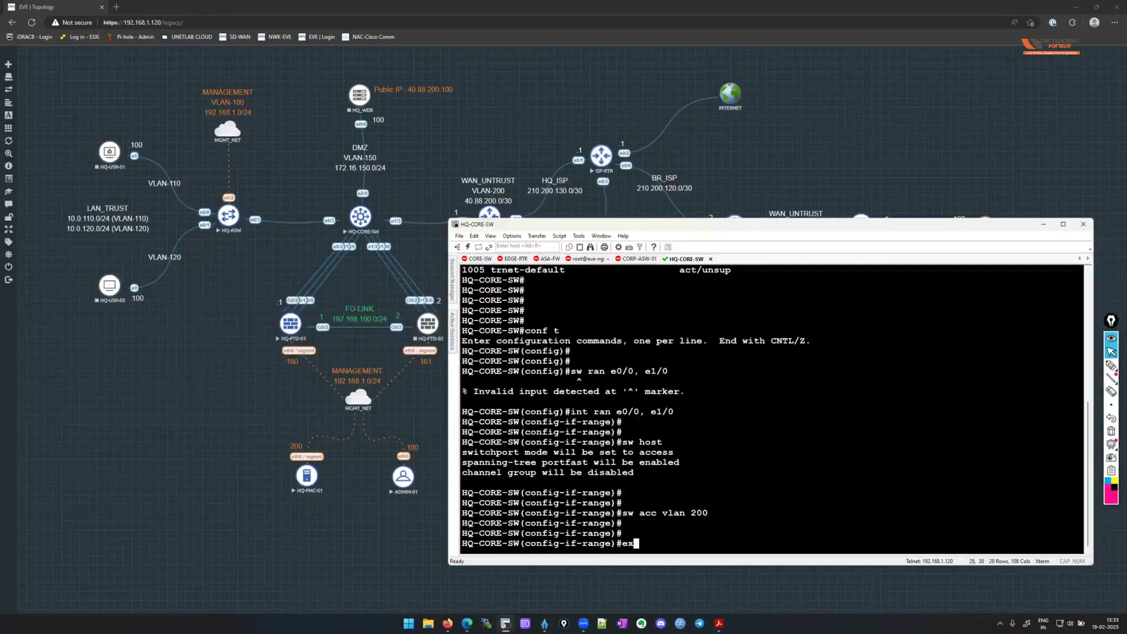
key(Return)
key(Return)
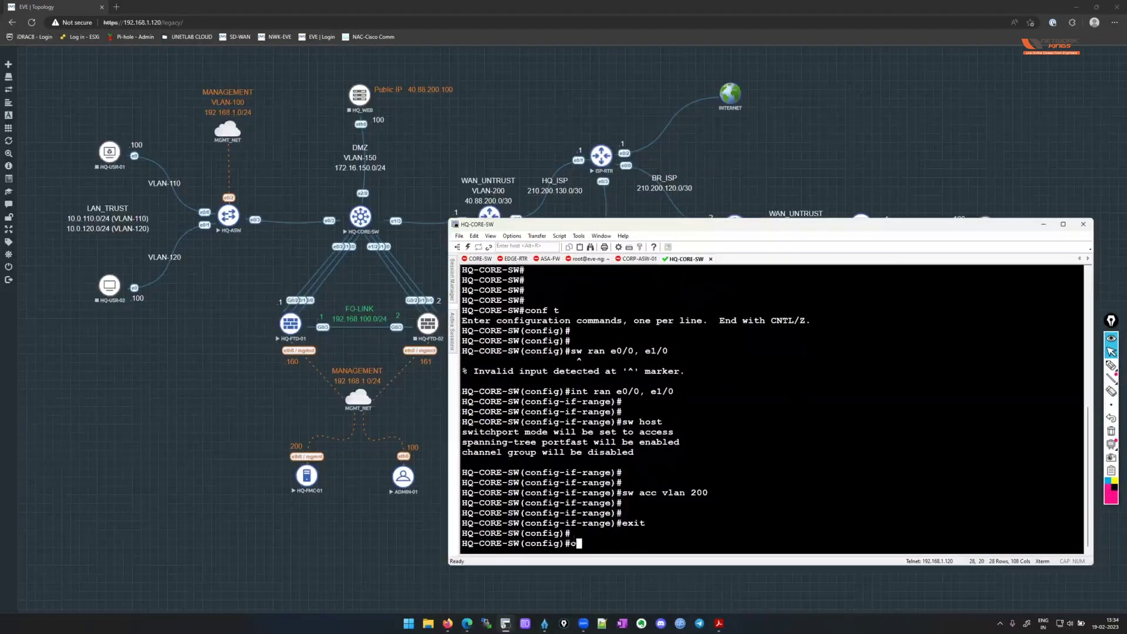
key(Return)
Begin entering the interface range e0/1, e1/1.
text(int ra)
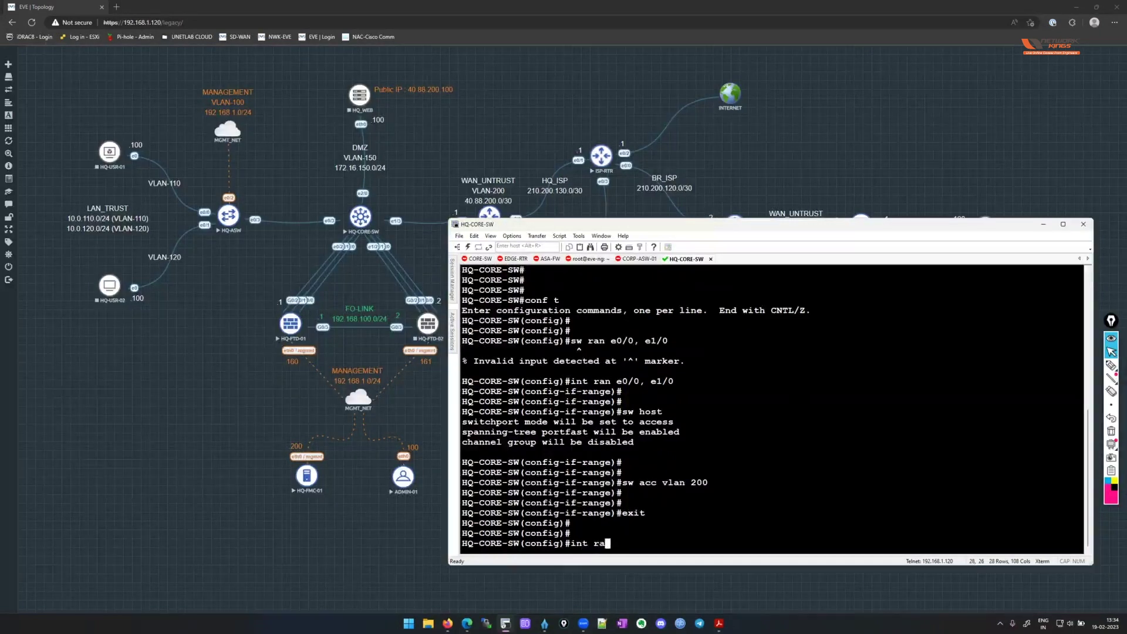
text(n )
text(0/1)
key(BackSpace)
key(BackSpace)
key(BackSpace)
text(e0/1, e)
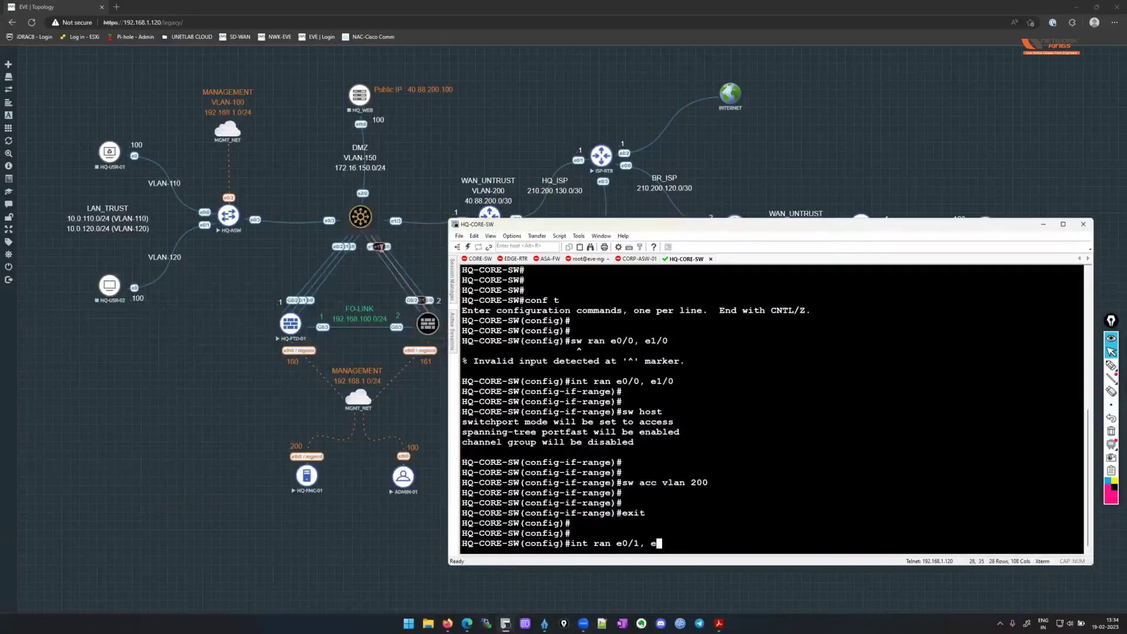
text(1/1)
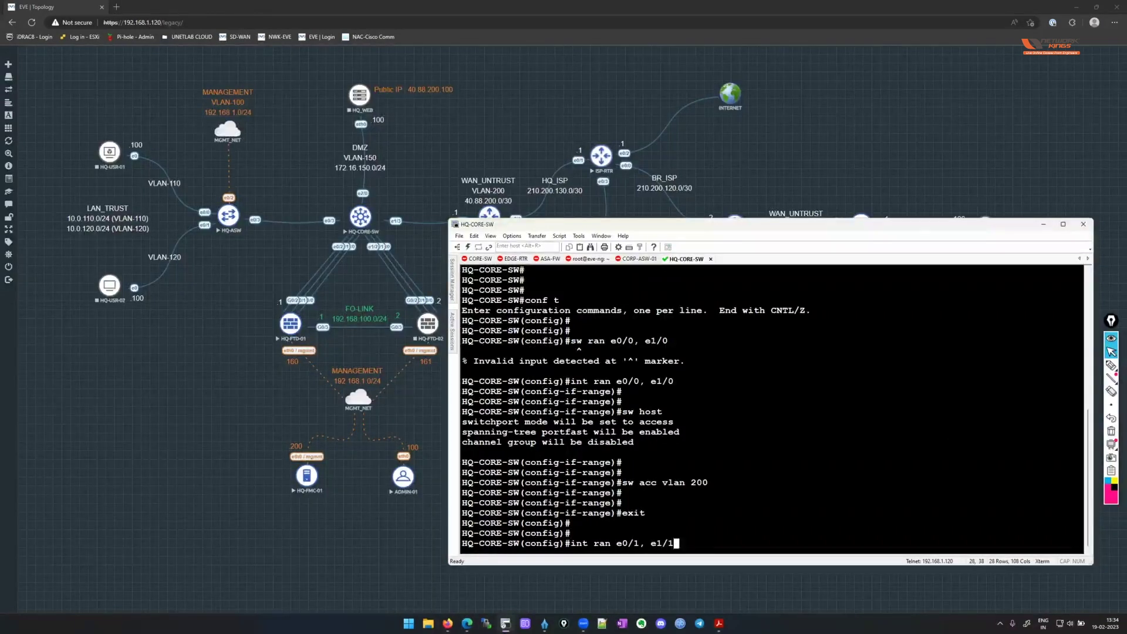
Set dot1q trunk encapsulation and trunk mode on ports e0/1 and e1/1, then exit.
key(Return)
text(sw)
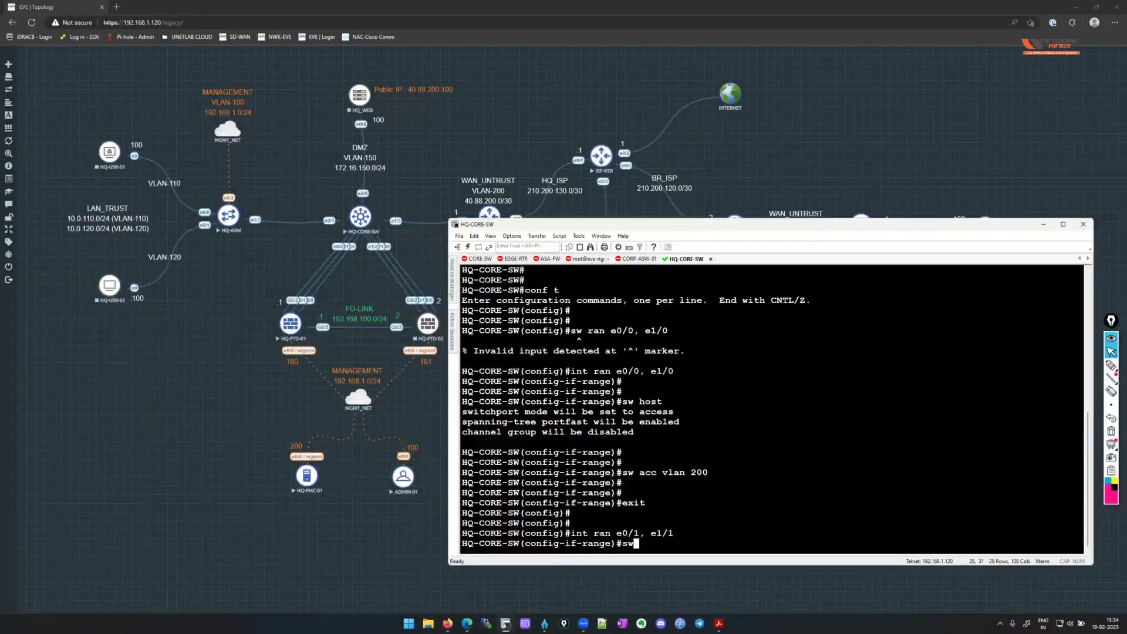
scroll(760, 280, up, 3)
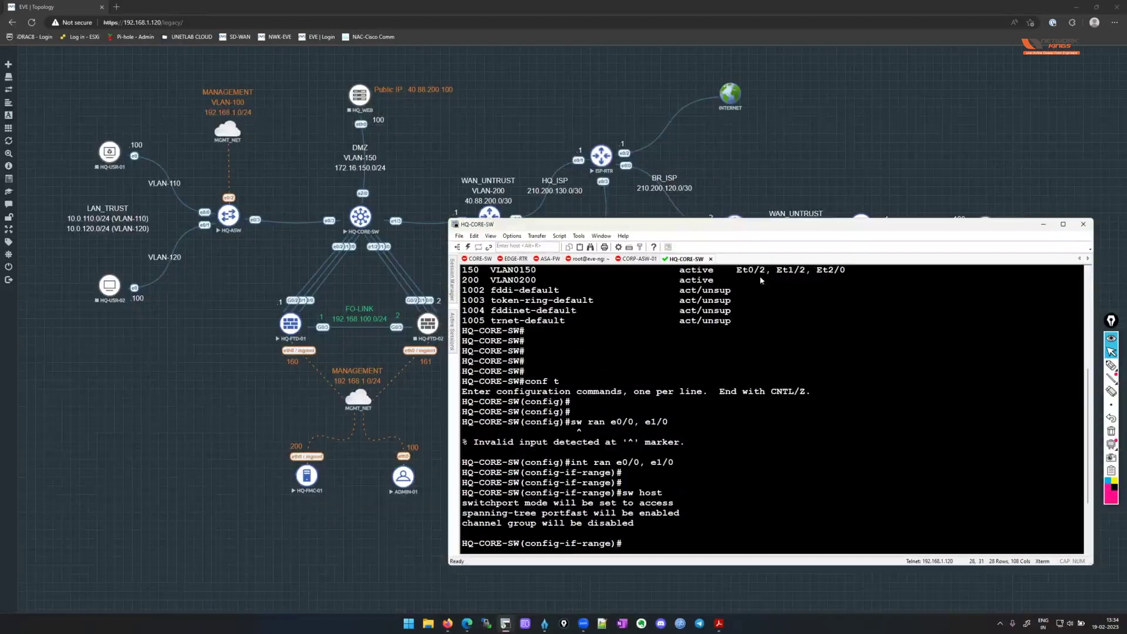
scroll(864, 491, down, 3)
scroll(867, 496, up, 1)
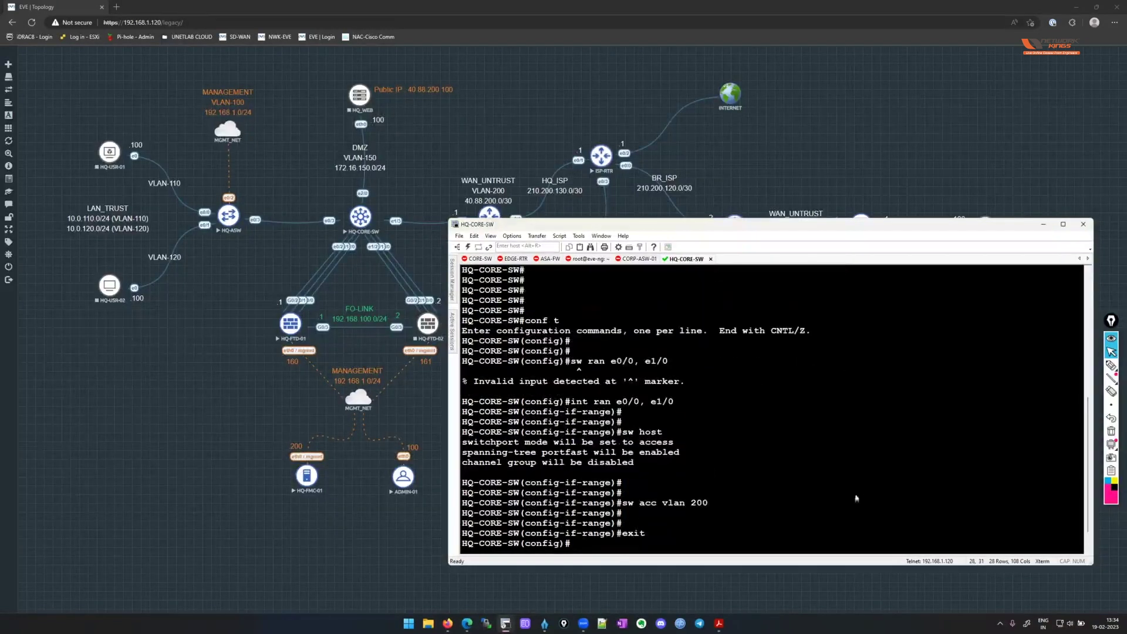
scroll(856, 498, down, 3)
text(trun encap dot1)
key(Return)
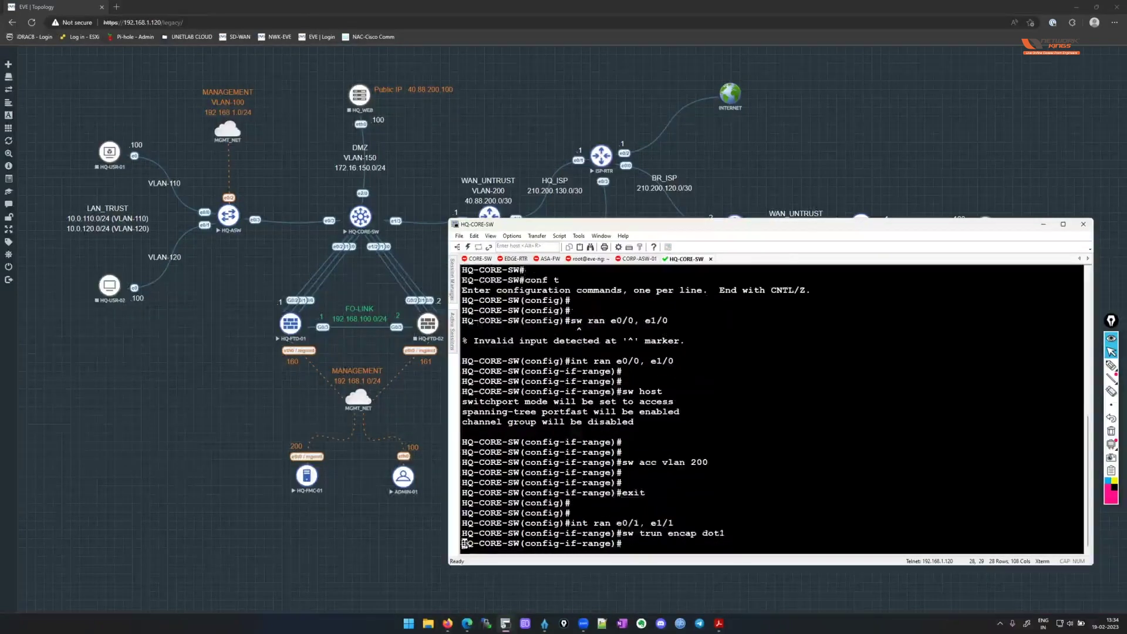
key(Return)
key(Return)
text(sw mode trunk)
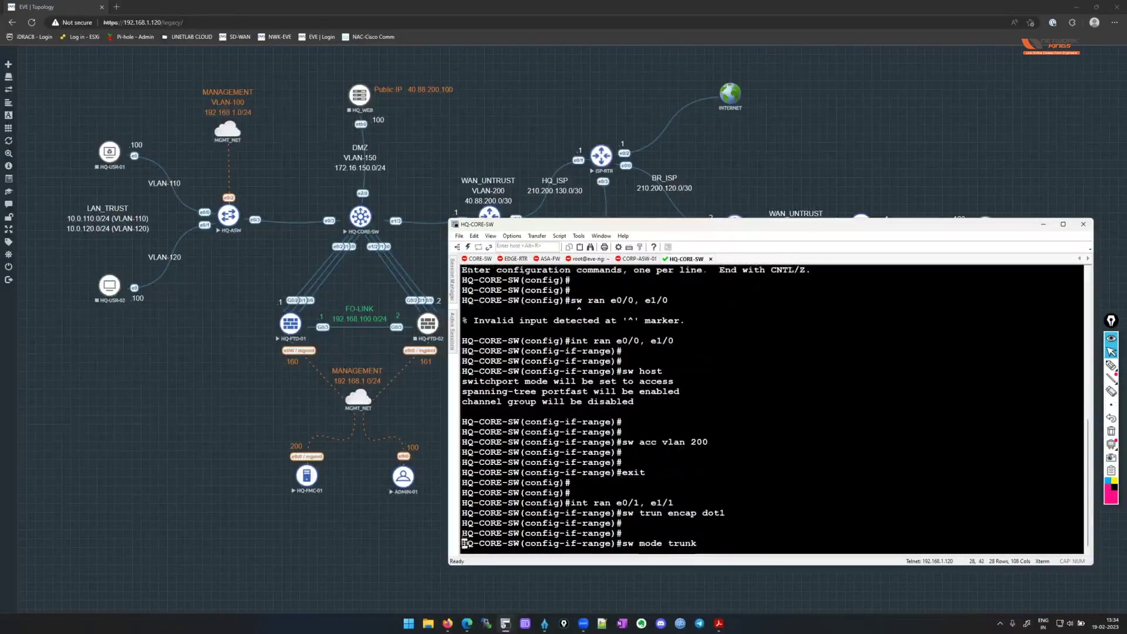
key(Return)
key(Return)
text(exit)
key(Return)
key(Return)
key(Return)
key(Return)
key(Return)
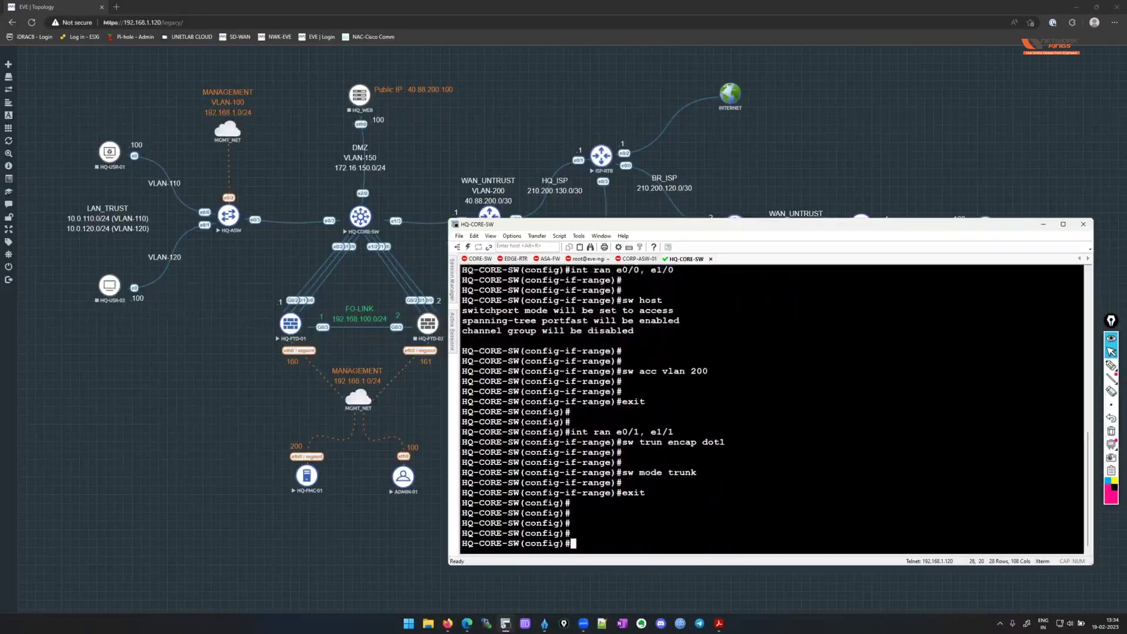
Start typing the interface range for 0/2 and e1/2.
text(int rah)
key(BackSpace)
text(n )
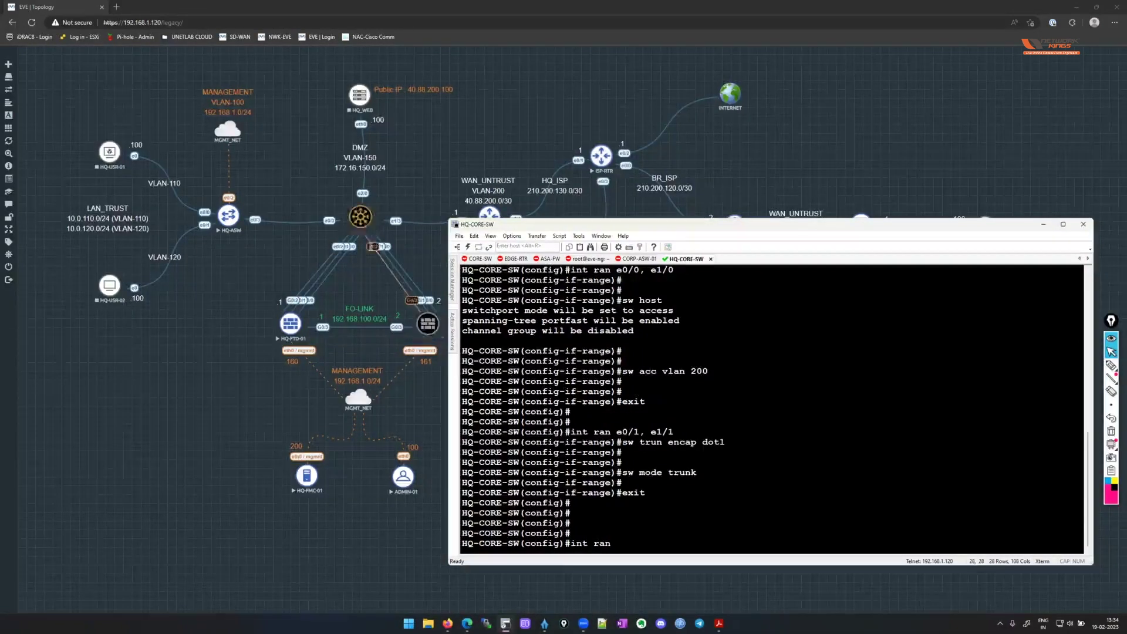
text(0/)
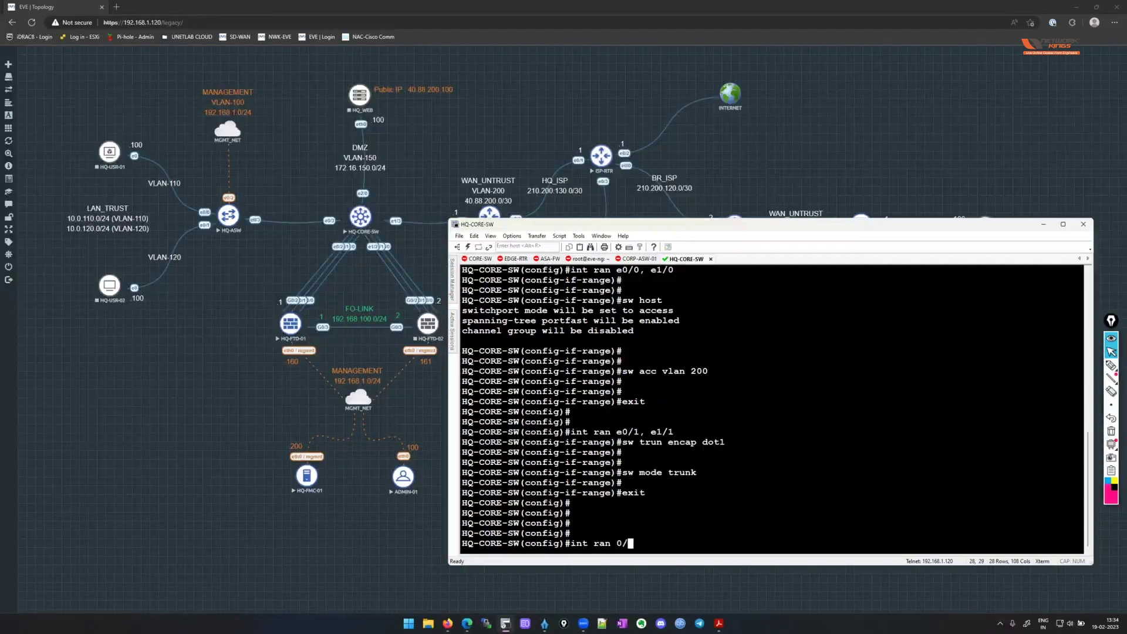
text(2, e1/2)
Select ports e0/2 and e1/2 and make them host access ports in VLAN 150.
key(Return)
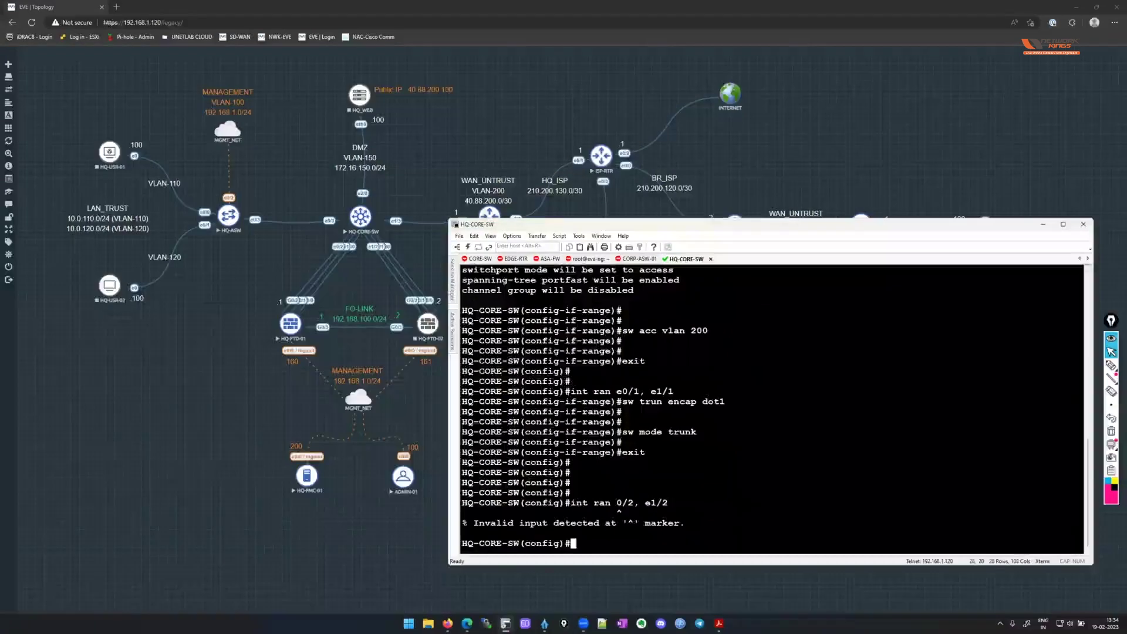
key(Up)
key(Left)
key(Left)
key(Left)
key(Left)
key(Left)
key(Left)
key(Left)
key(Left)
key(Left)
text(e)
key(Return)
text(sw )
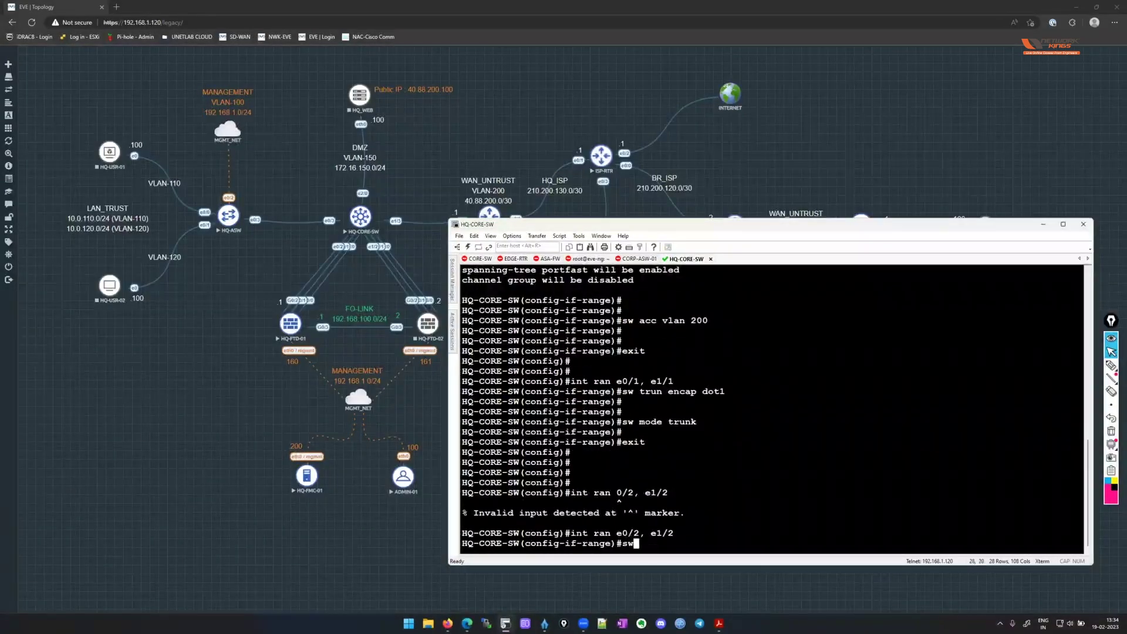
text(host)
key(Return)
text(sw acc vla)
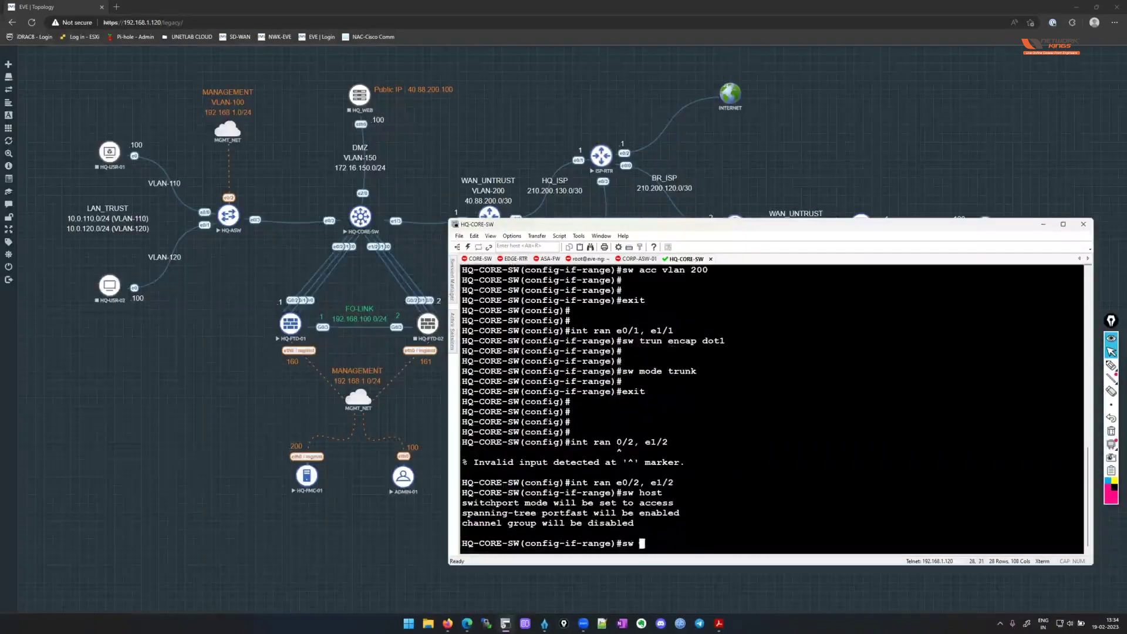
text(n 150)
key(Return)
key(Return)
key(Return)
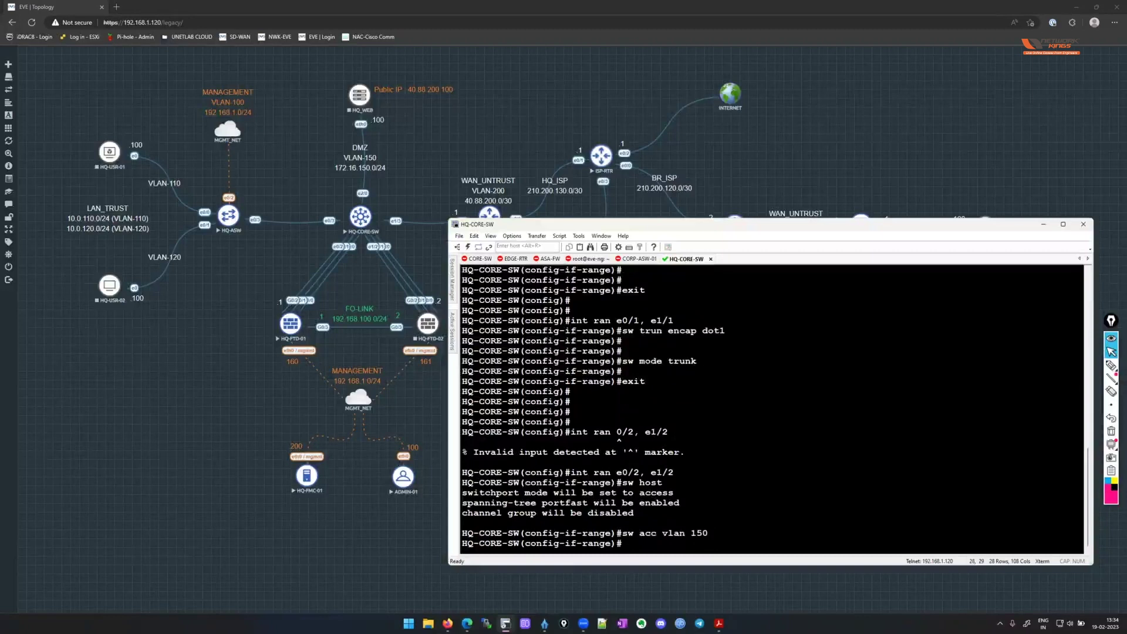
Run 'do sh vlan br' to confirm e0/2 and e1/2 appear under VLAN 150.
key(Return)
text(do sh vlan br)
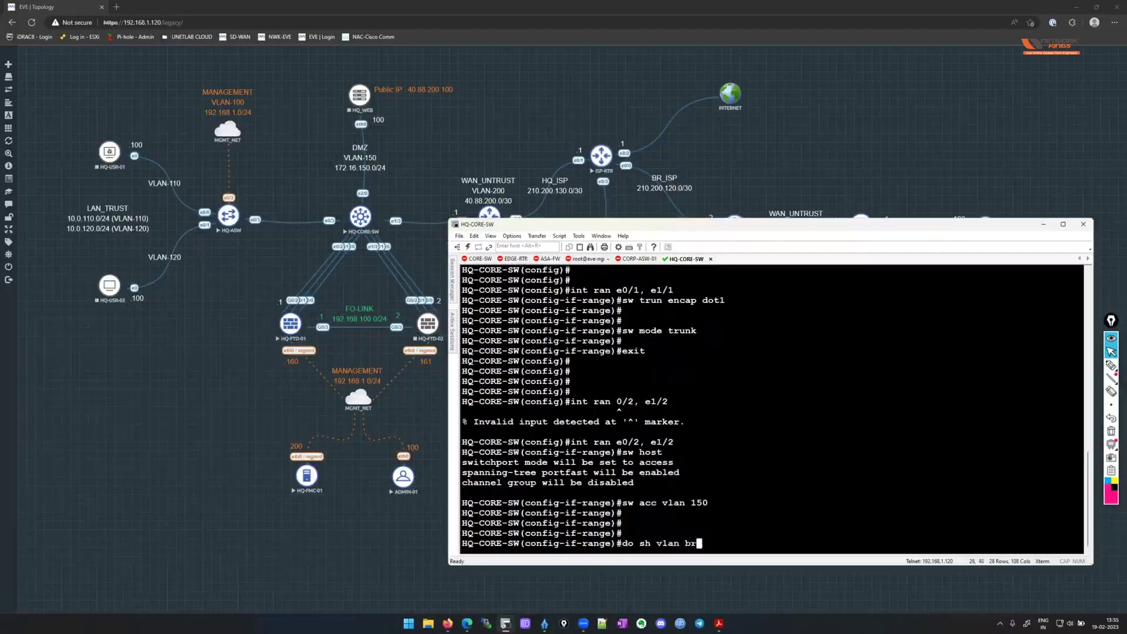
key(Return)
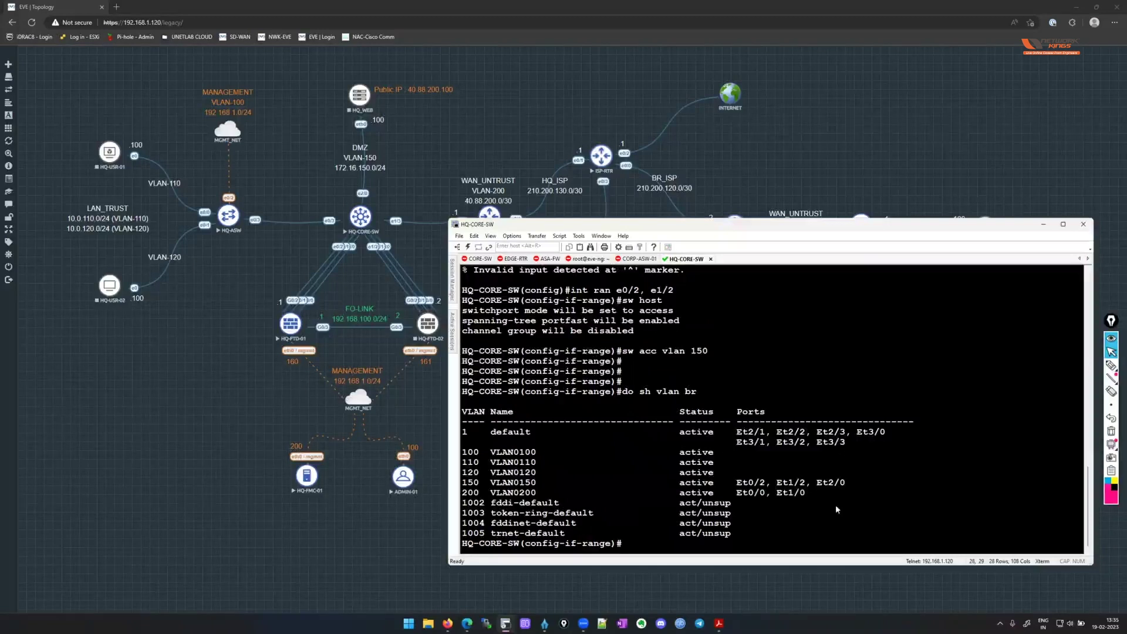
drag(465, 484, 722, 499)
click(881, 491)
key(Return)
Run 'do sh int trunk' and review trunk ports Et0/1, Et1/1 and Et1/3 carrying all VLANs.
text(do sh int trunk)
key(Return)
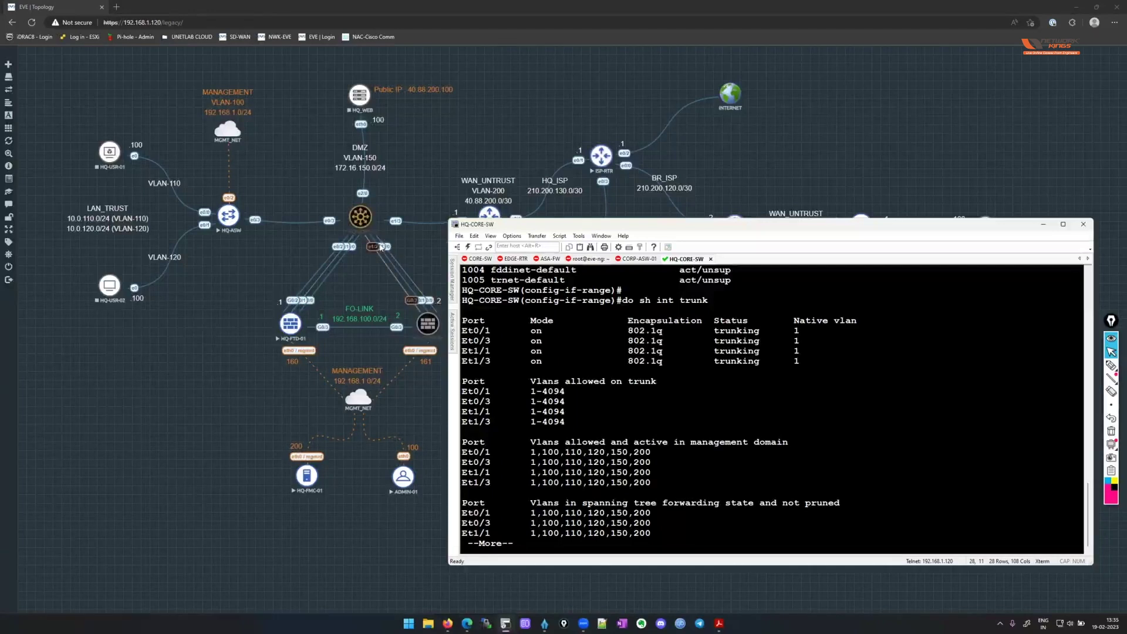
drag(462, 330, 656, 332)
drag(462, 350, 754, 351)
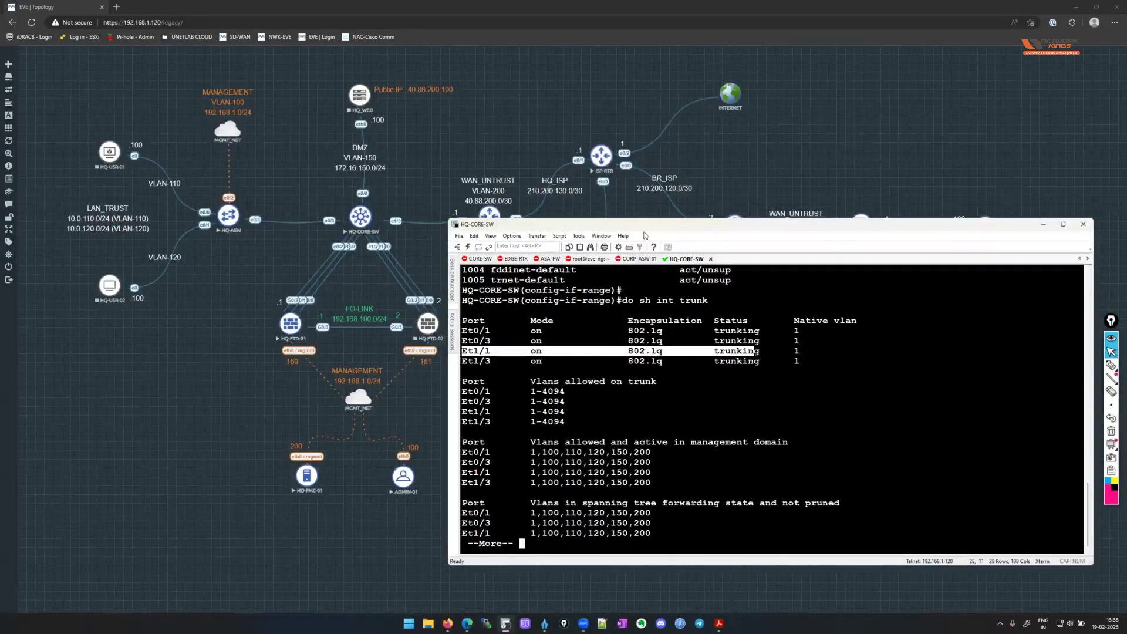
drag(644, 233, 643, 251)
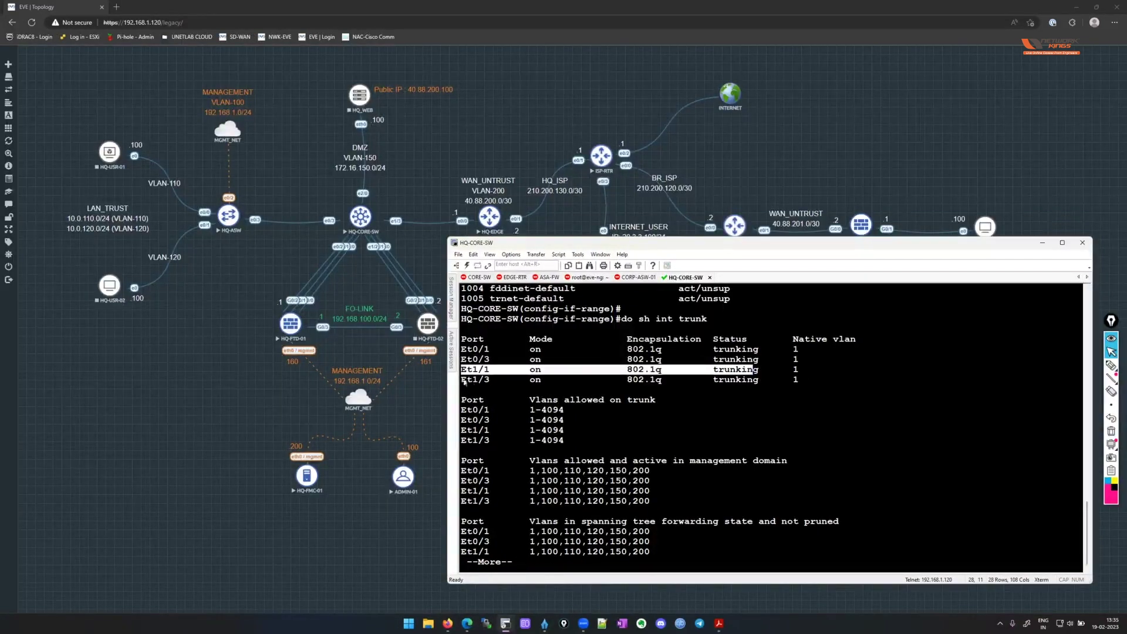
drag(461, 381, 798, 382)
drag(722, 245, 736, 278)
click(837, 406)
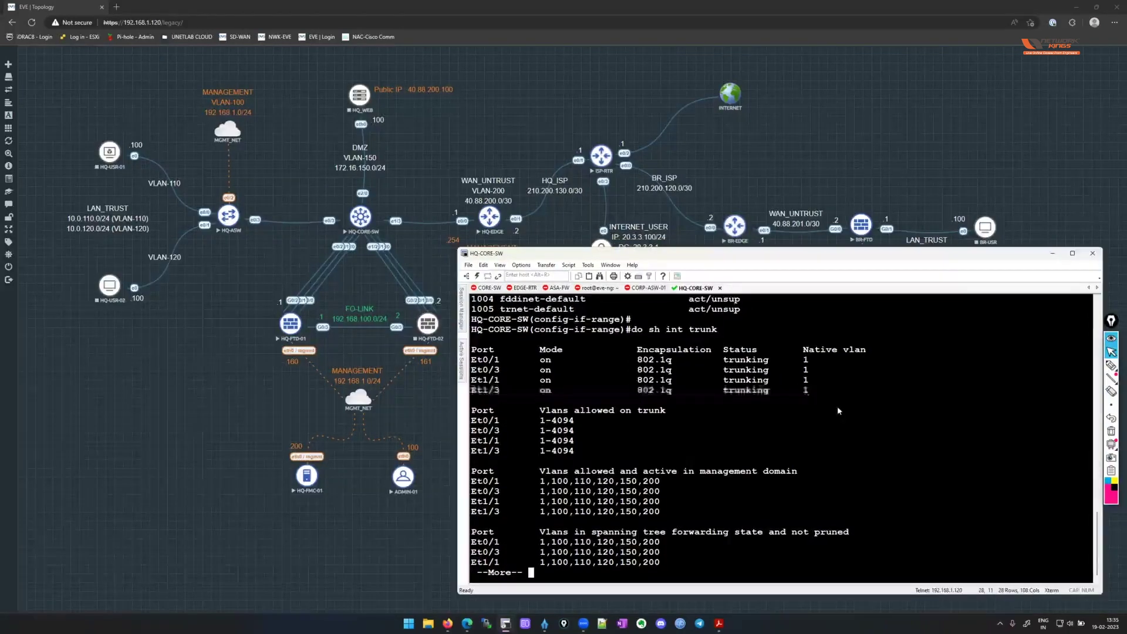
key(space)
key(Return)
key(Return)
Save the switch's running configuration with 'do wr'.
text(do wr)
key(Return)
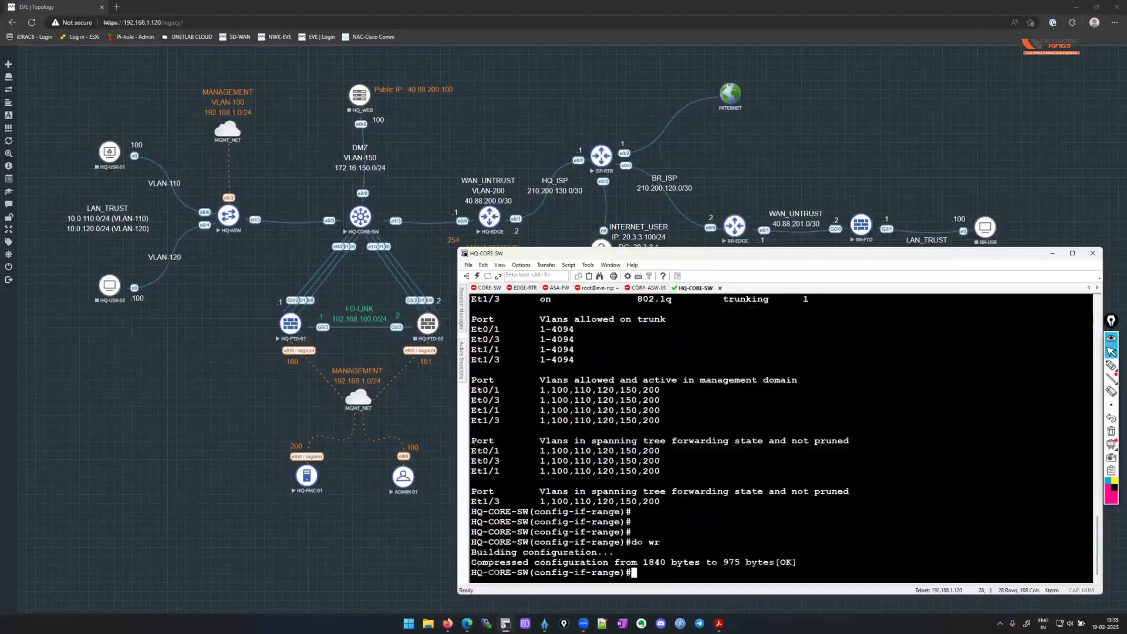
key(Return)
key(Return)
Leave configuration mode and list interface status with 'sh ip int br'.
text(end)
key(Return)
key(Return)
text(sh)
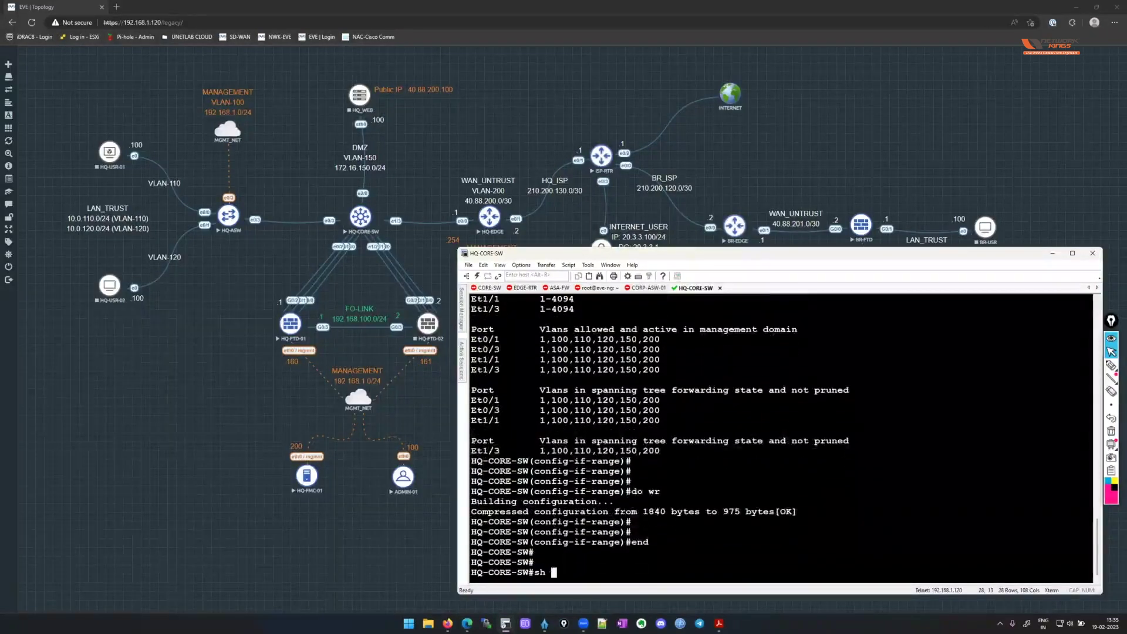
text( ip int br)
key(Return)
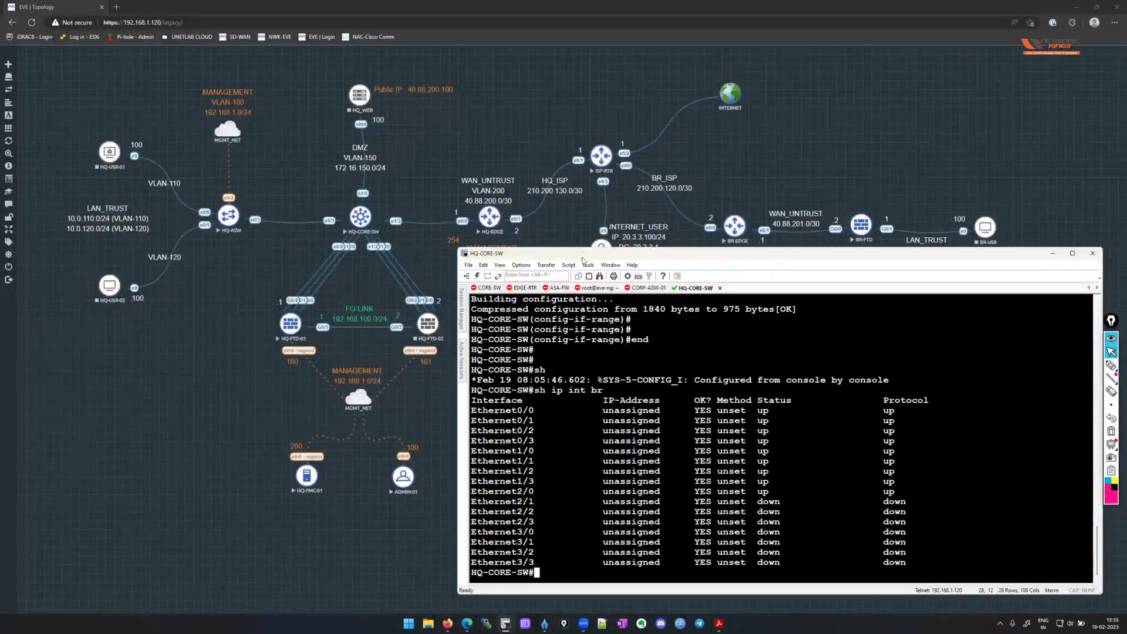
drag(490, 253, 487, 337)
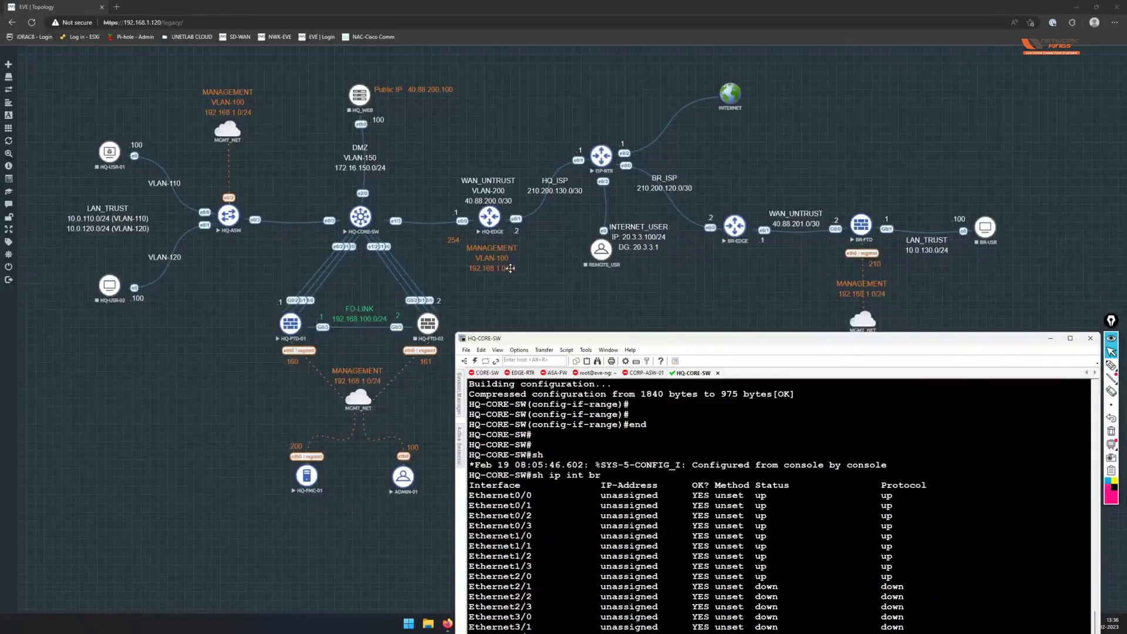
Bring back and resize the switch terminal, then save the configuration again with 'wr'.
click(460, 234)
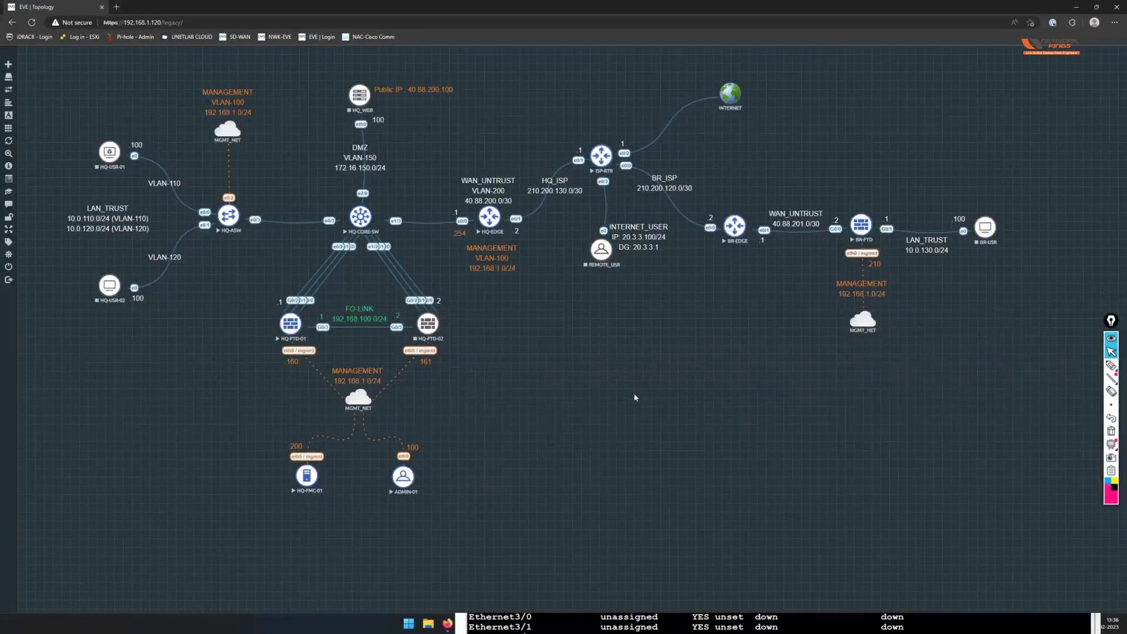
click(773, 624)
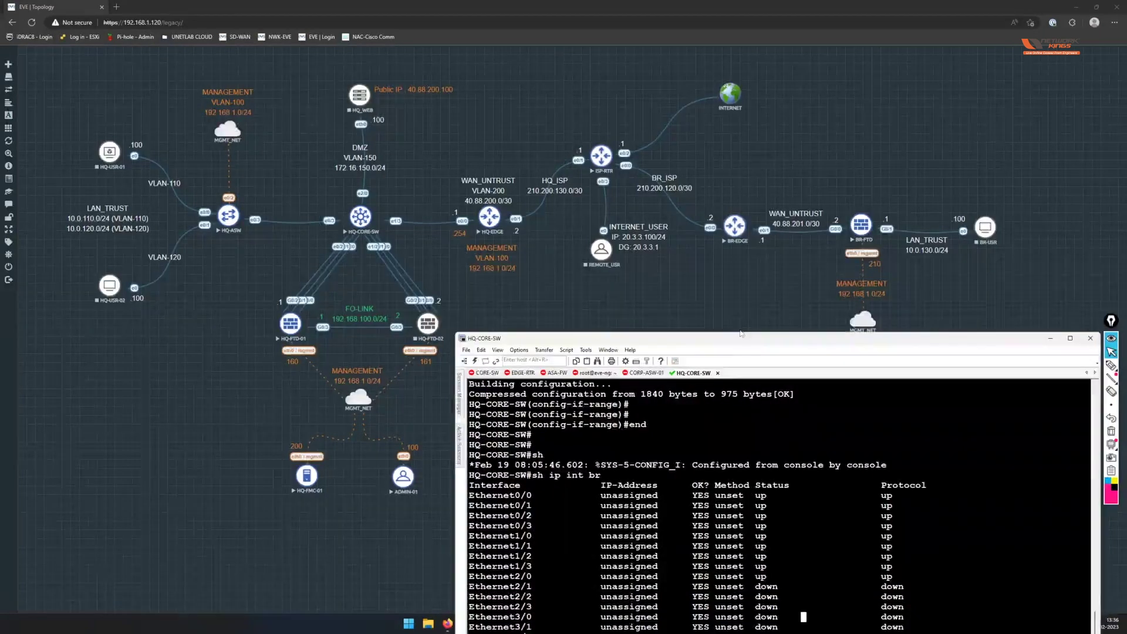
drag(741, 333, 739, 263)
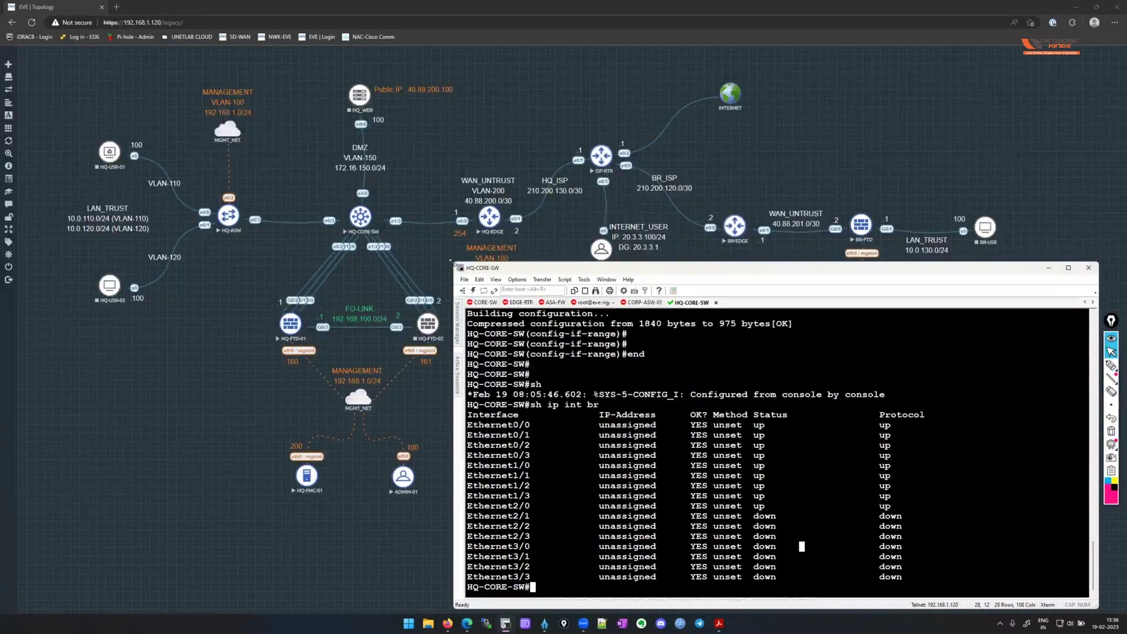
drag(453, 262, 434, 374)
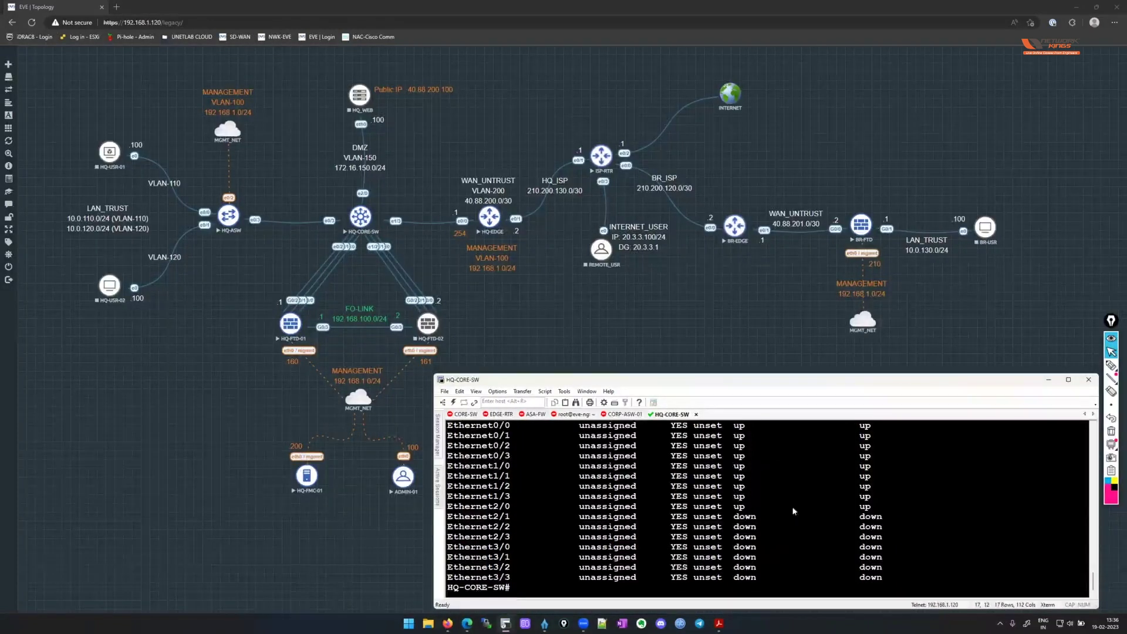
key(Return)
key(Return)
key(Return)
text(wr)
key(Return)
key(Return)
key(Return)
key(Return)
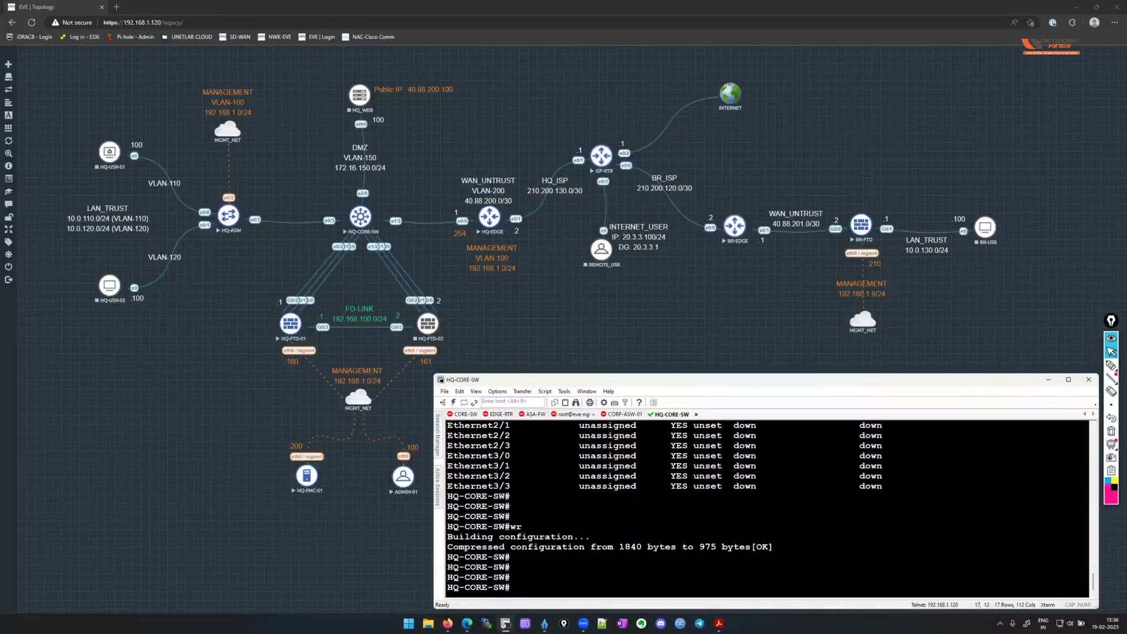
Log out of EVE-NG and choose Html5 Console on the login page.
click(1048, 380)
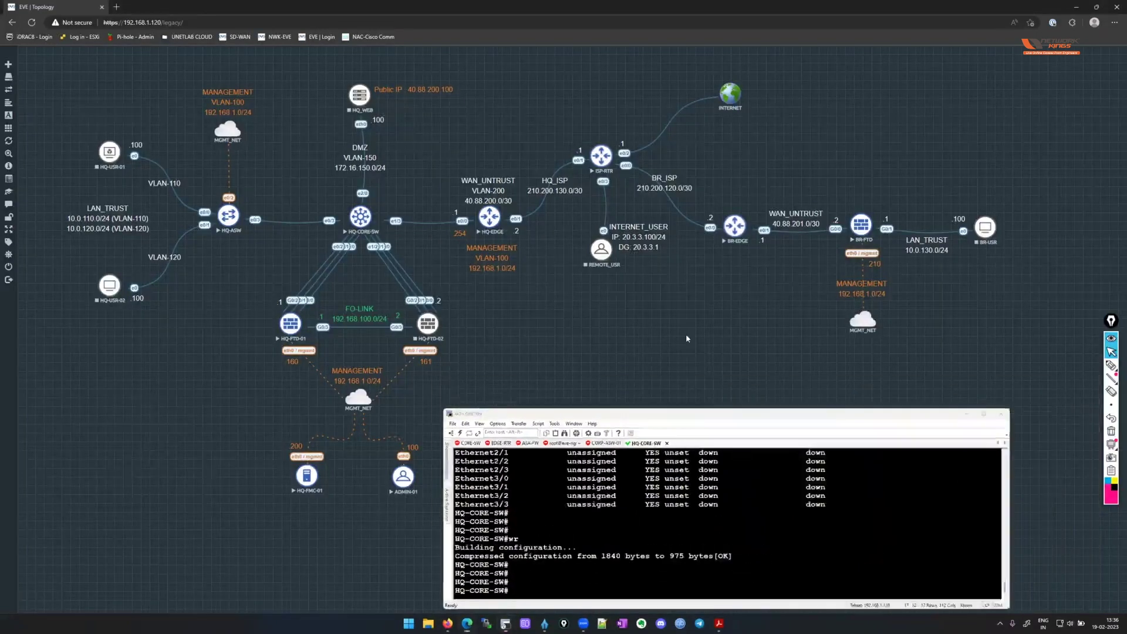
click(30, 280)
click(563, 279)
click(546, 298)
Sign in to EVE-NG with the lab credentials and open the ADMIN-01 node's HTML5 console.
text(admin)
key(Tab)
text(eve)
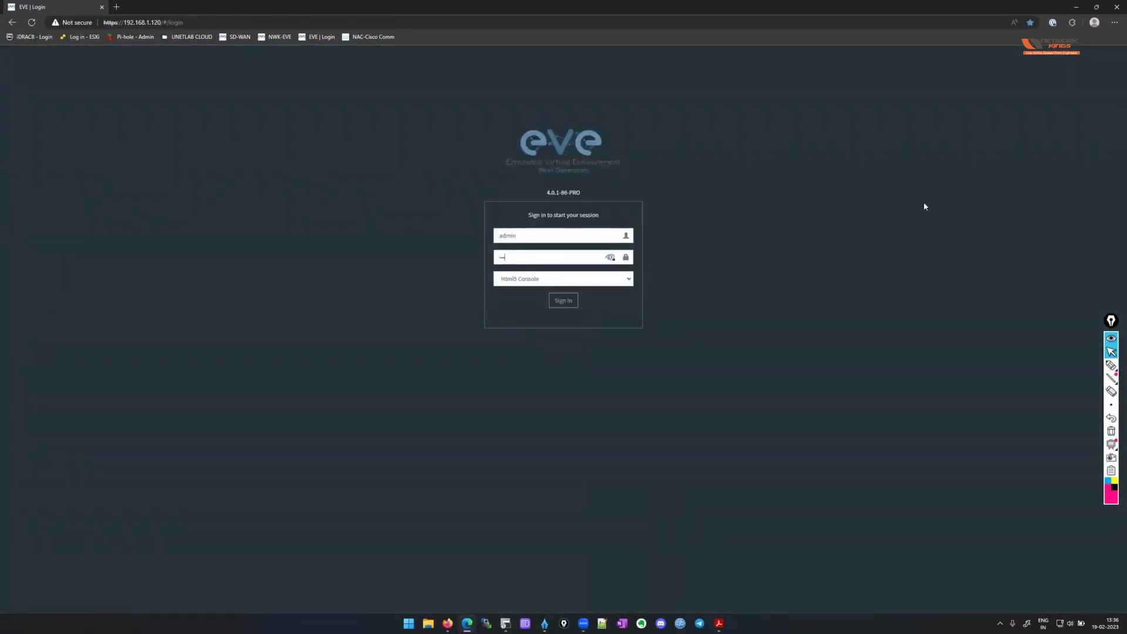
key(Return)
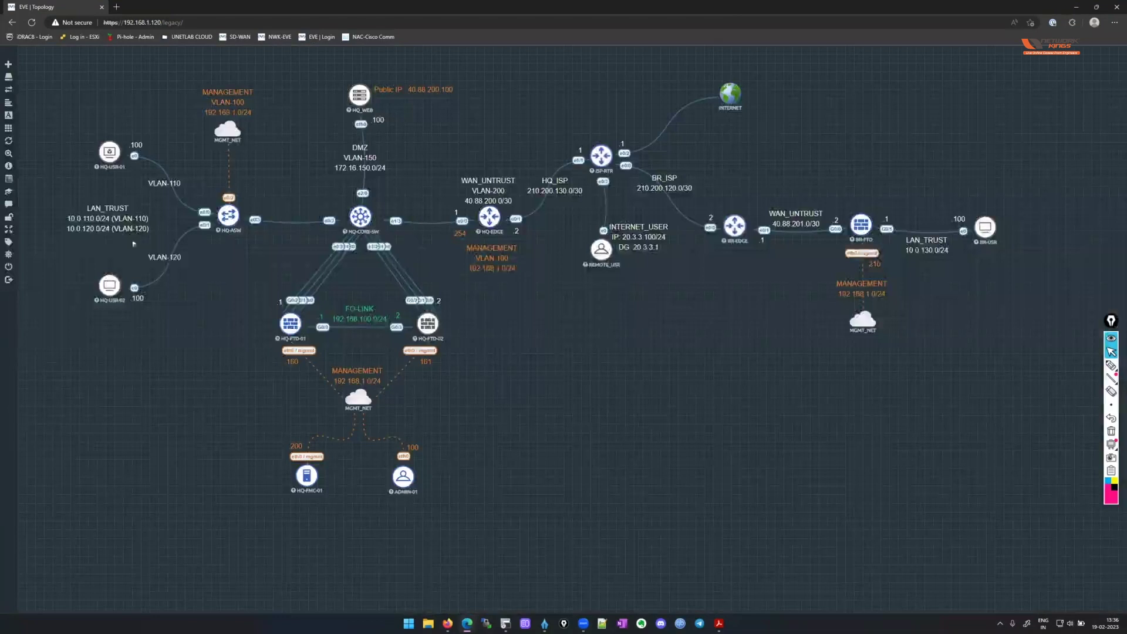
mouse_move(50, 153)
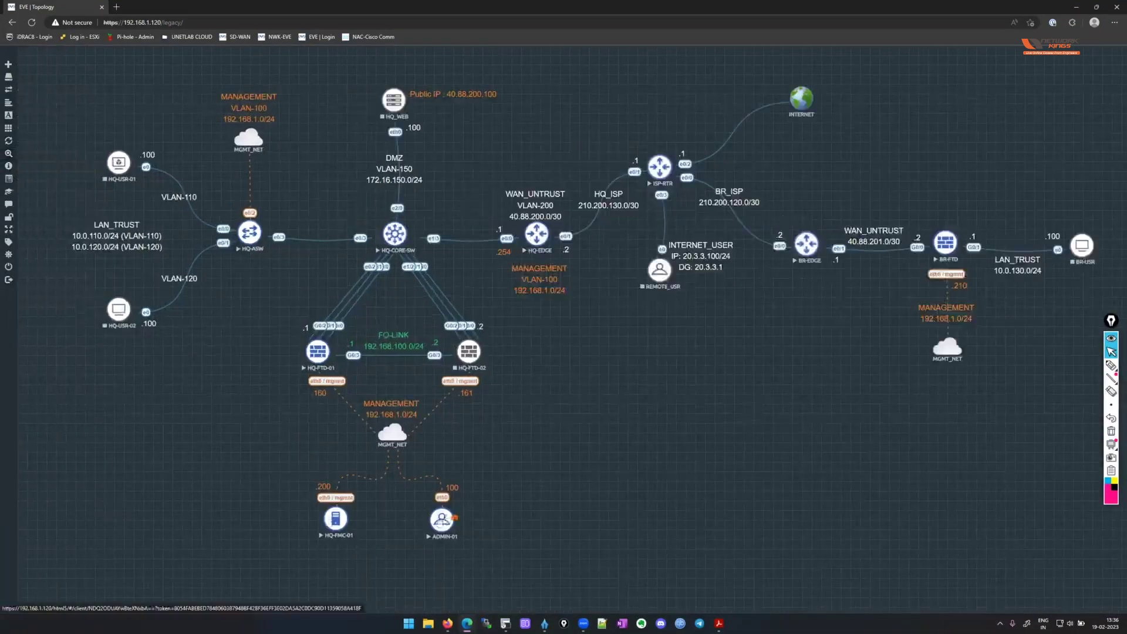
click(443, 521)
Maximize the ADMIN-01 console and select GigabitEthernet0/0 in hq-ftd-01's interface list.
double_click(200, 58)
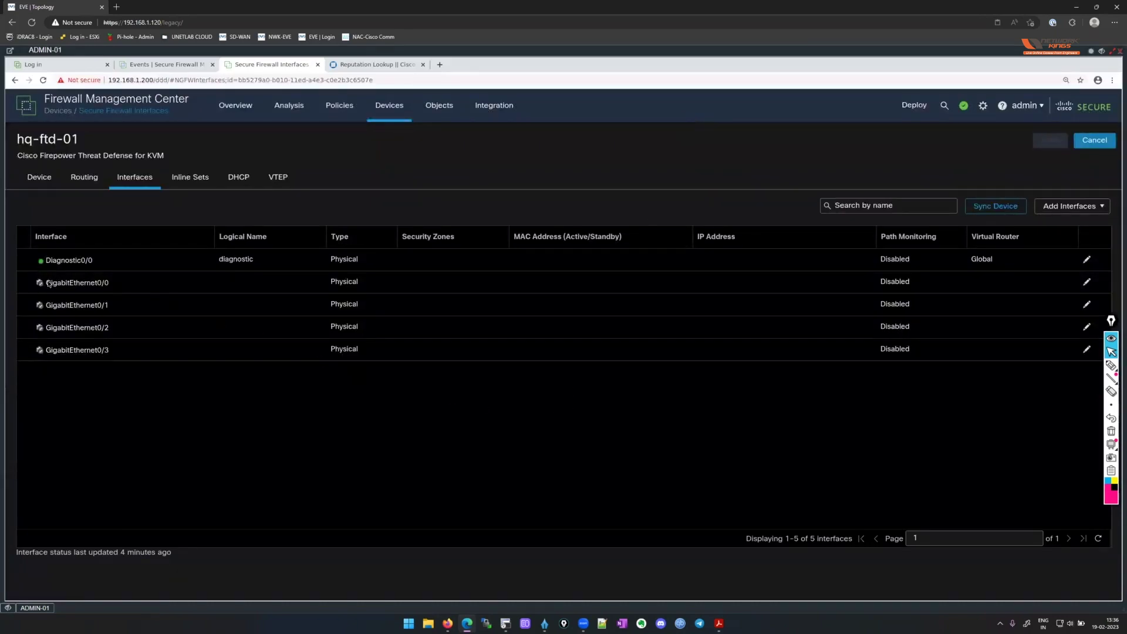
click(71, 289)
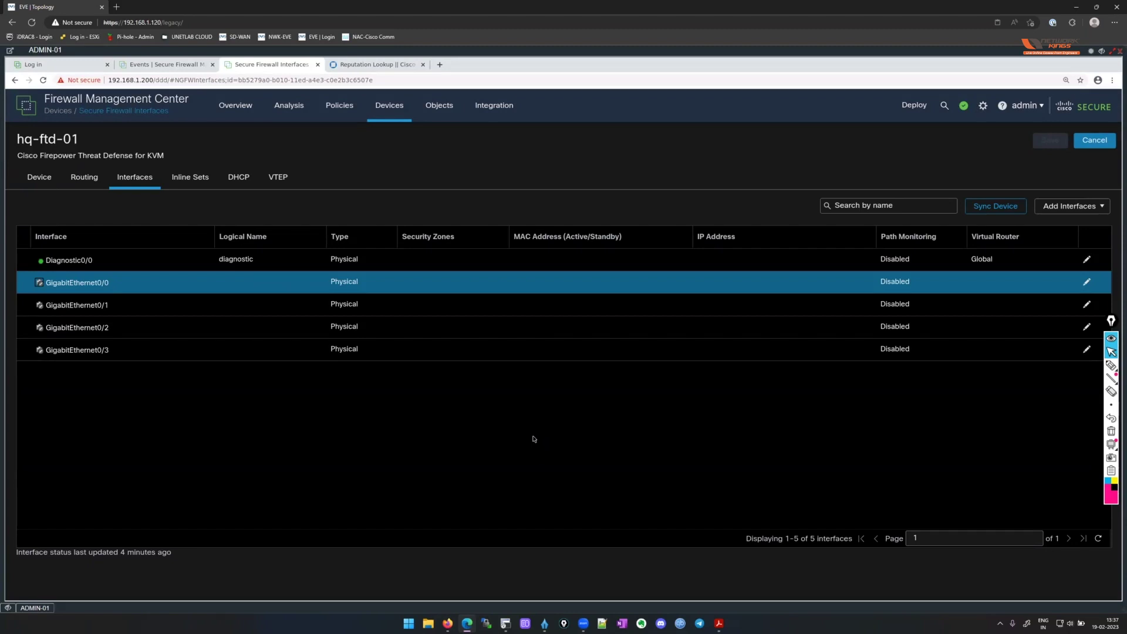
Display the Network objects page and browse its 14 built-in objects, such as any-ipv4.
mouse_move(447, 112)
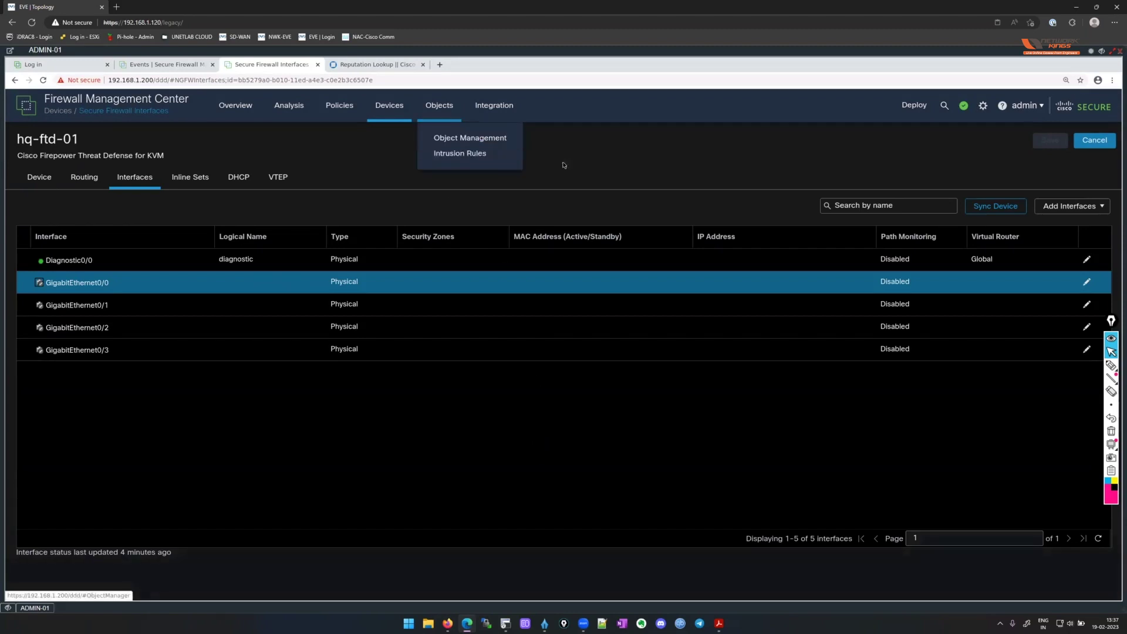
click(505, 139)
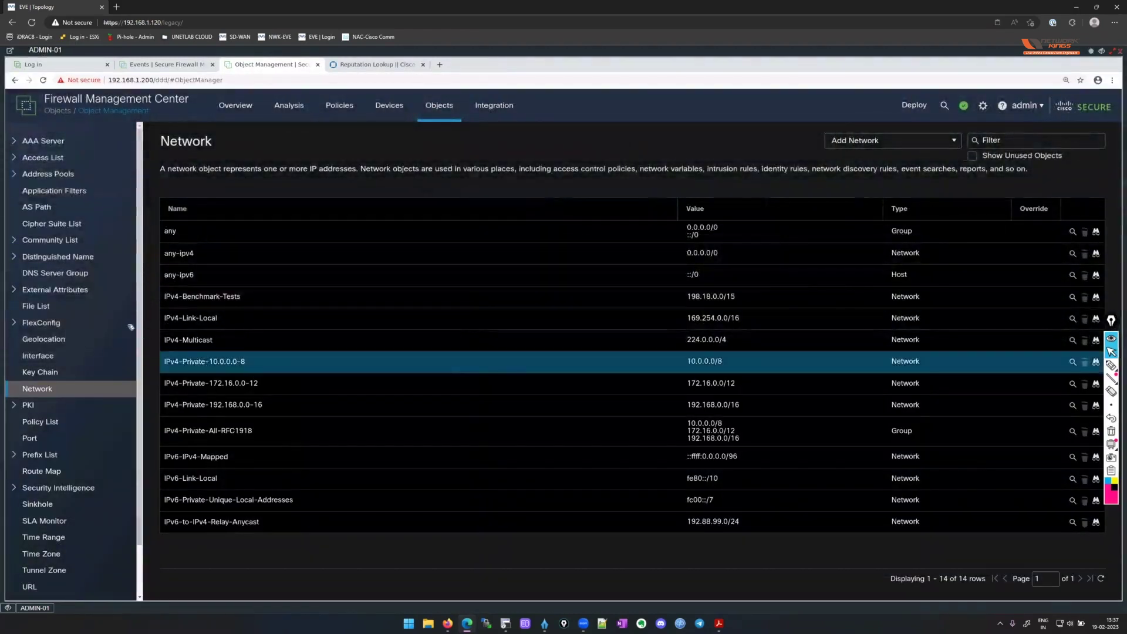
scroll(115, 321, down, 3)
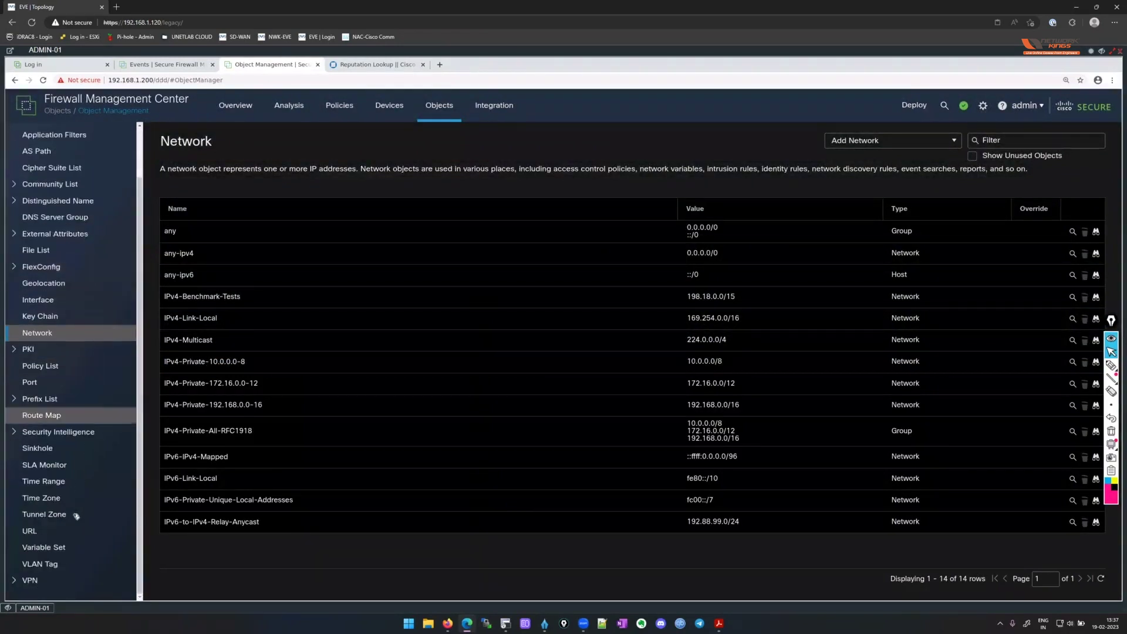
scroll(71, 543, up, 1)
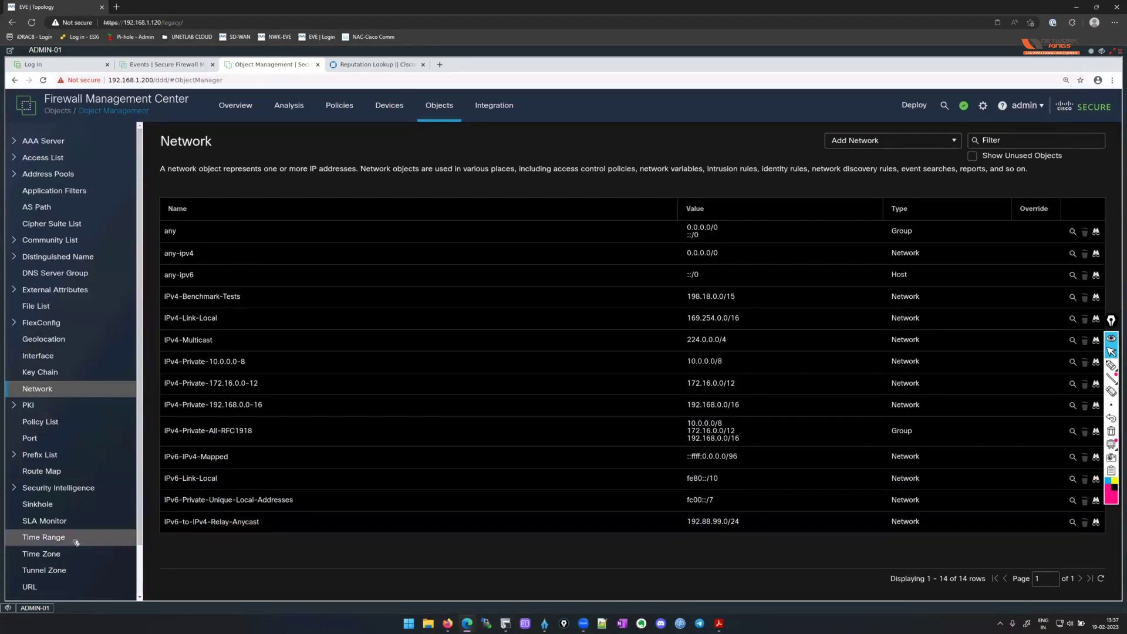
scroll(81, 563, down, 2)
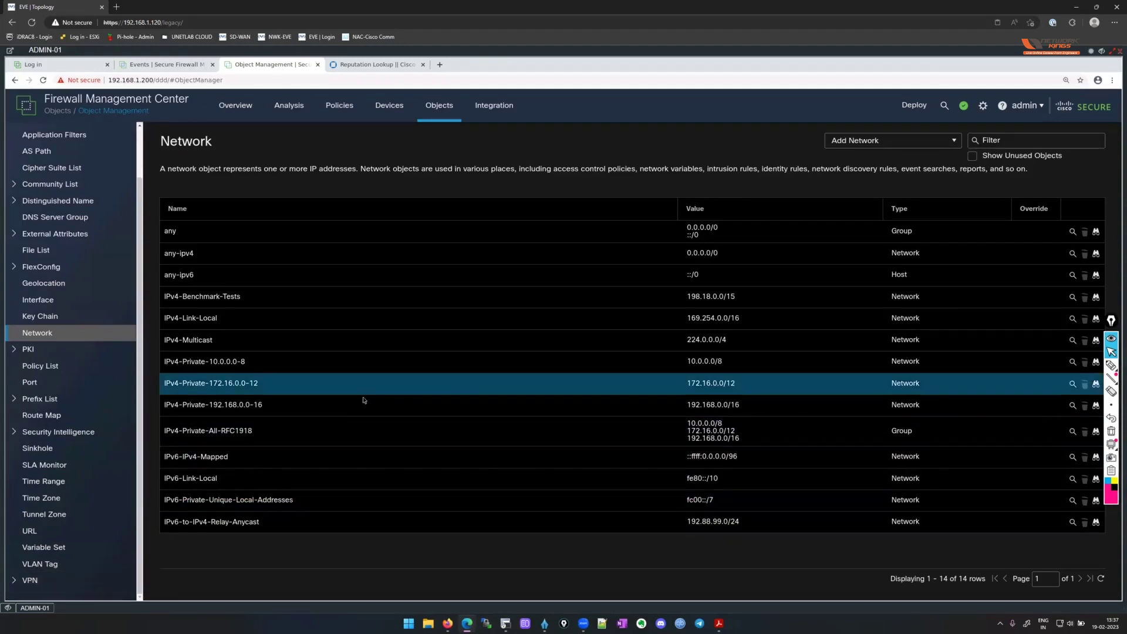
Create and save the Default-Route network object with value 0.0.0.0/0.
click(921, 145)
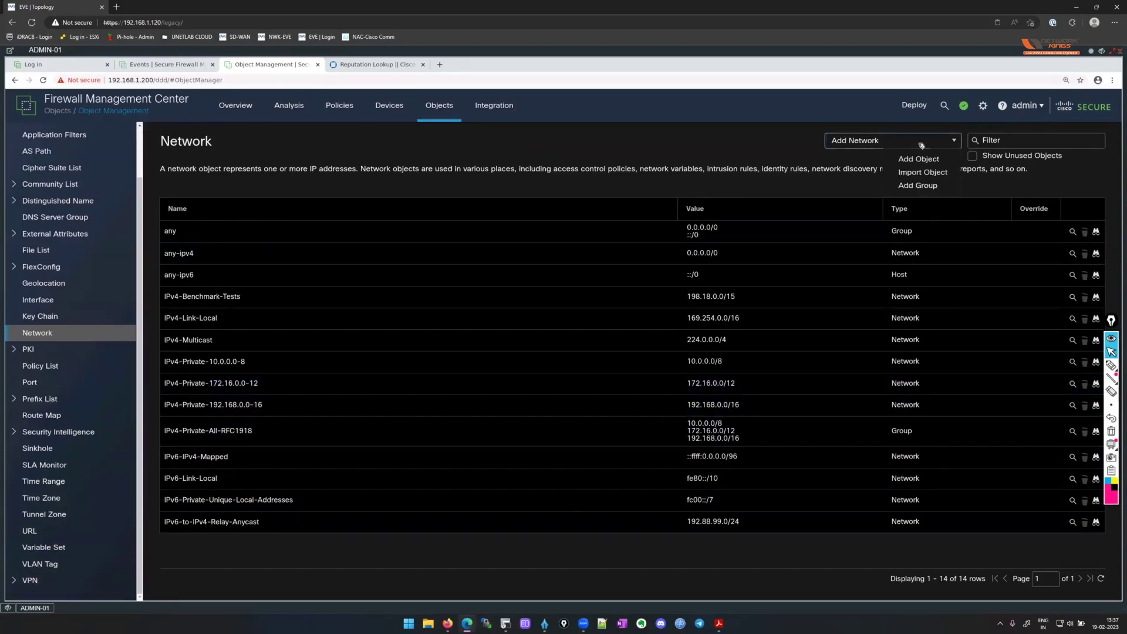
click(922, 161)
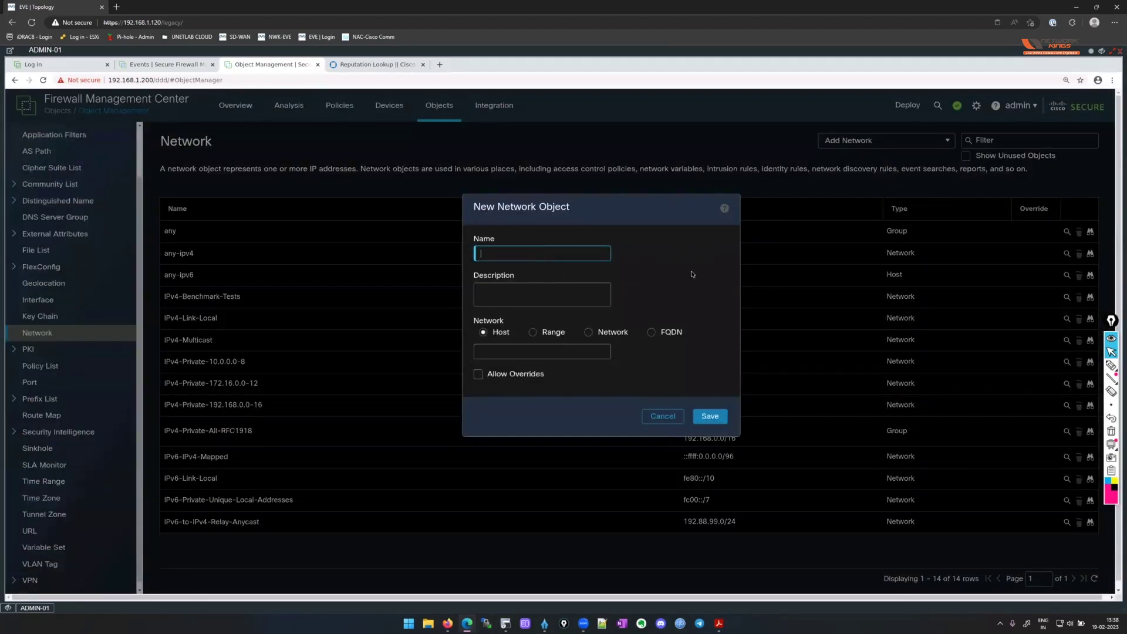
text(DEfaul)
key(BackSpace)
key(BackSpace)
text(Default-Route)
click(596, 333)
click(576, 355)
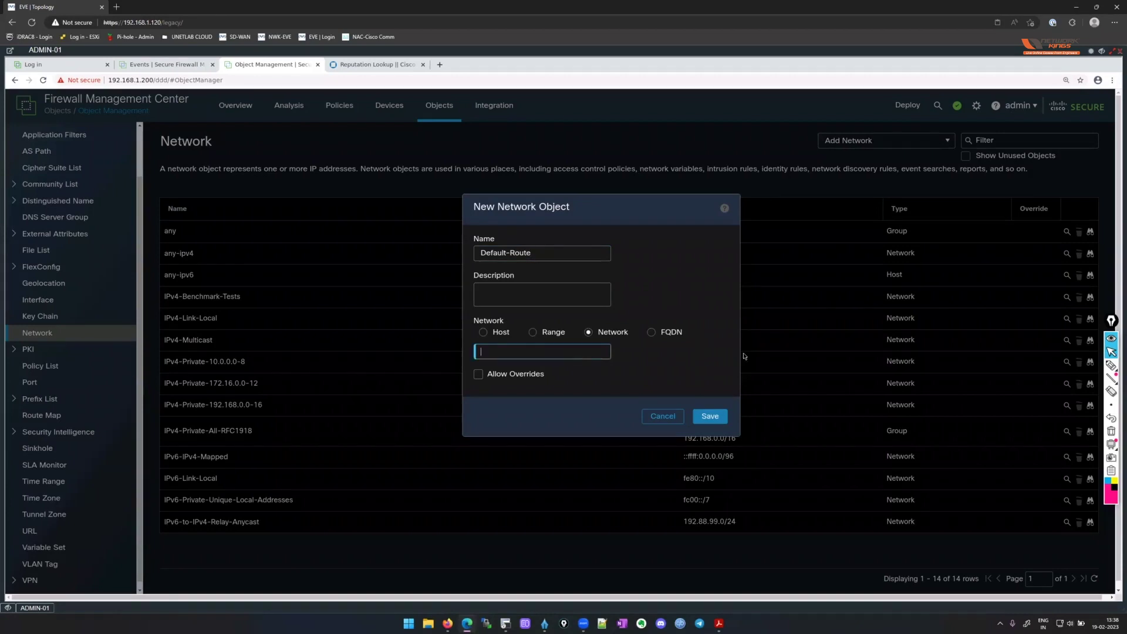
text(0.0.00)
click(727, 417)
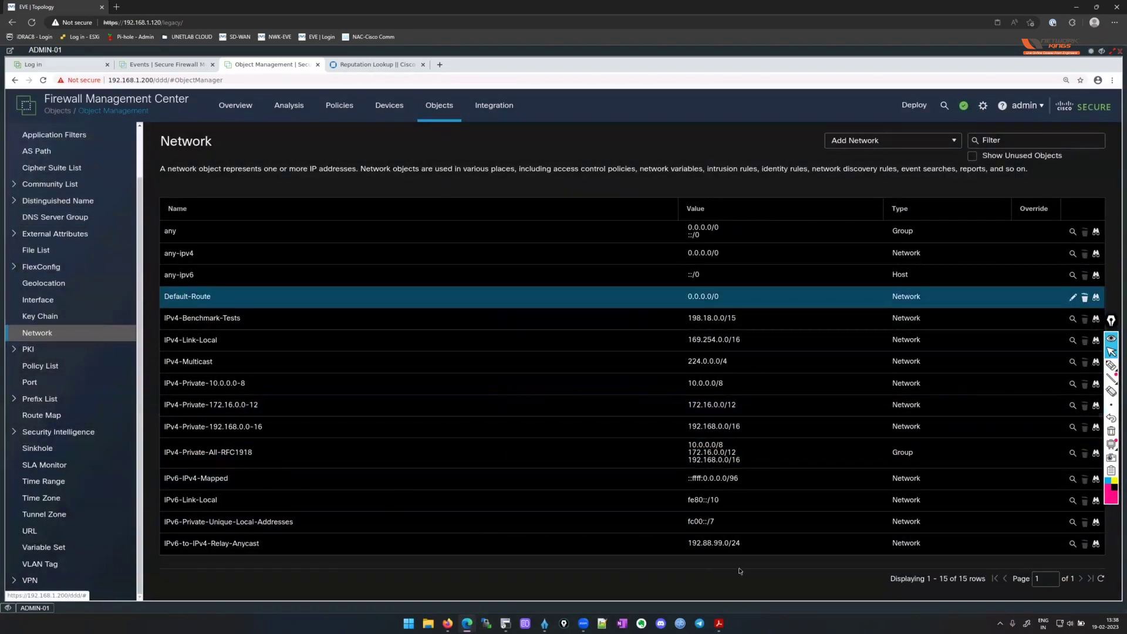
Create and save the LAN-110 network object for subnet 10.0.110.0/24.
click(916, 145)
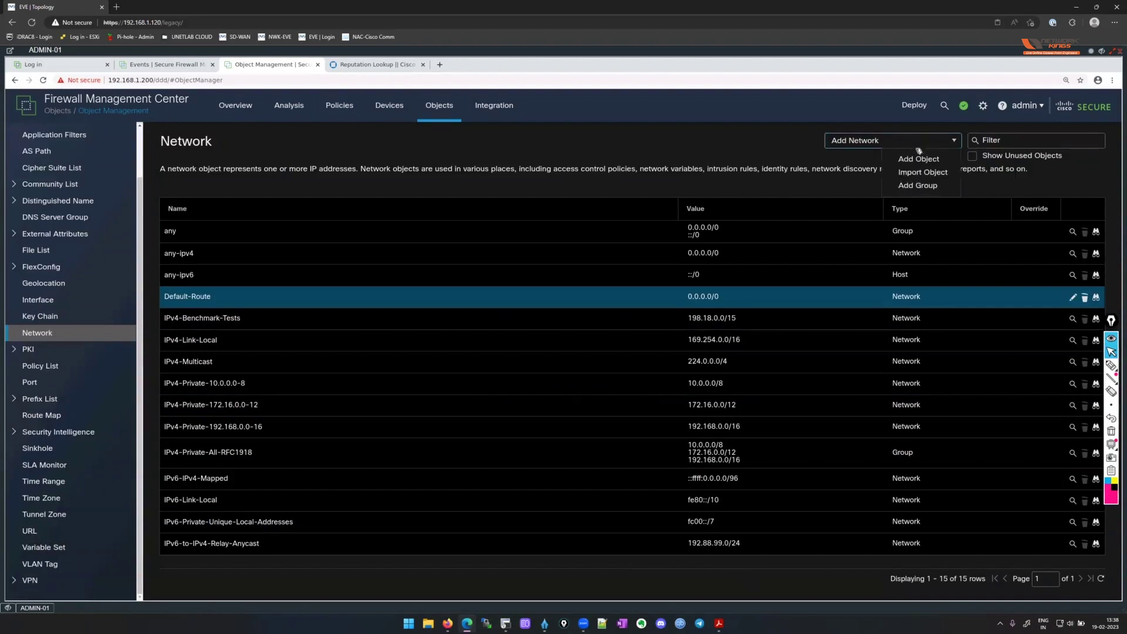
click(919, 159)
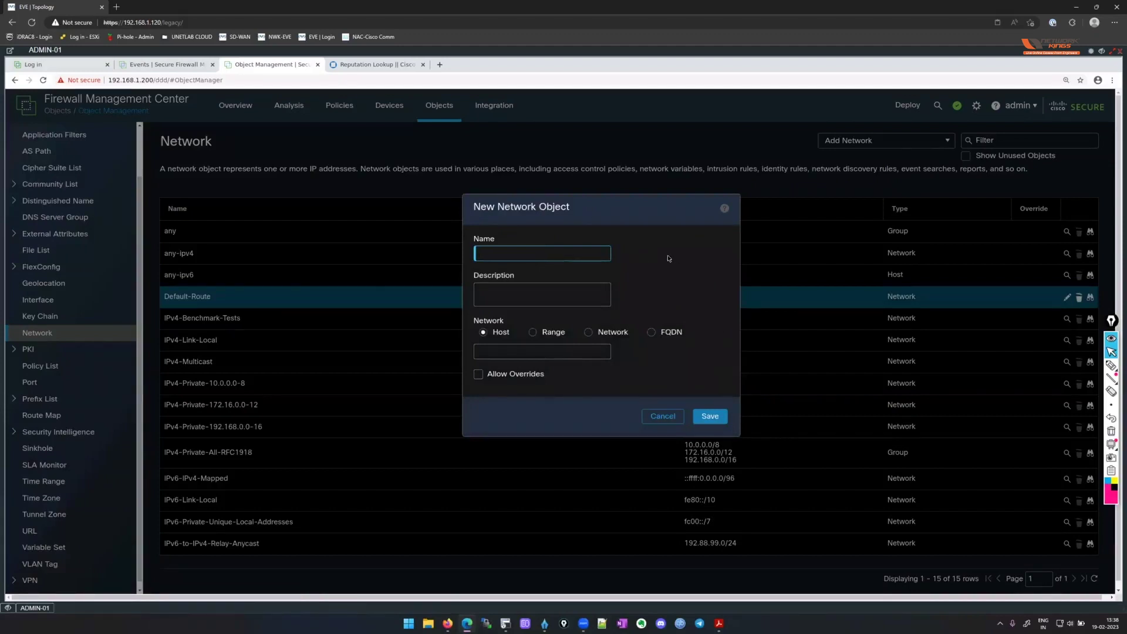
text(LAN-240)
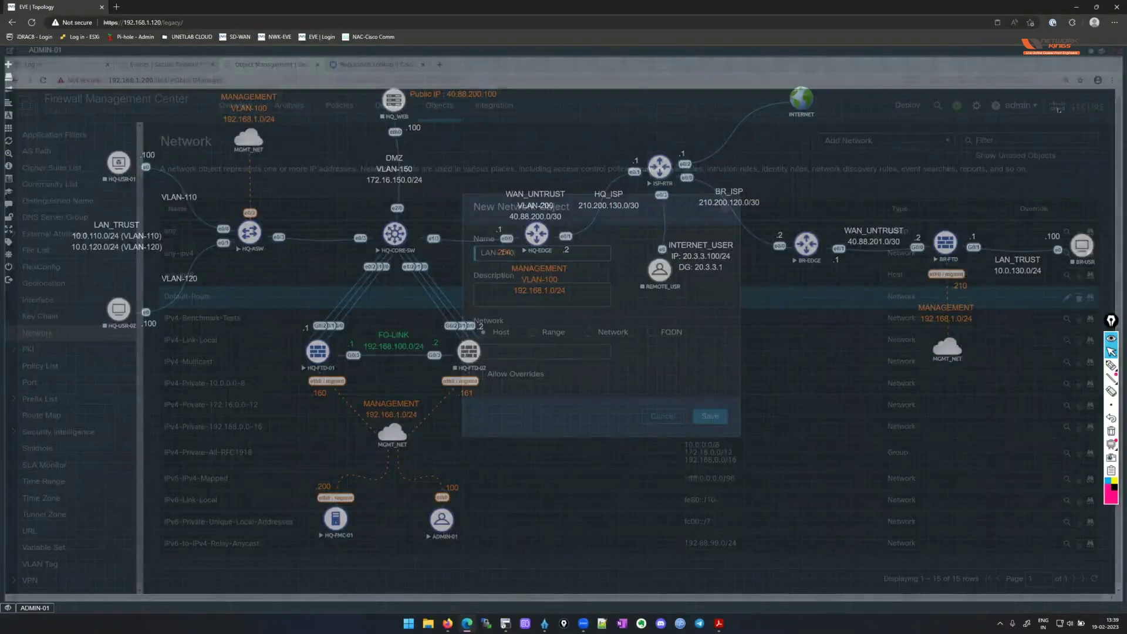
click(587, 333)
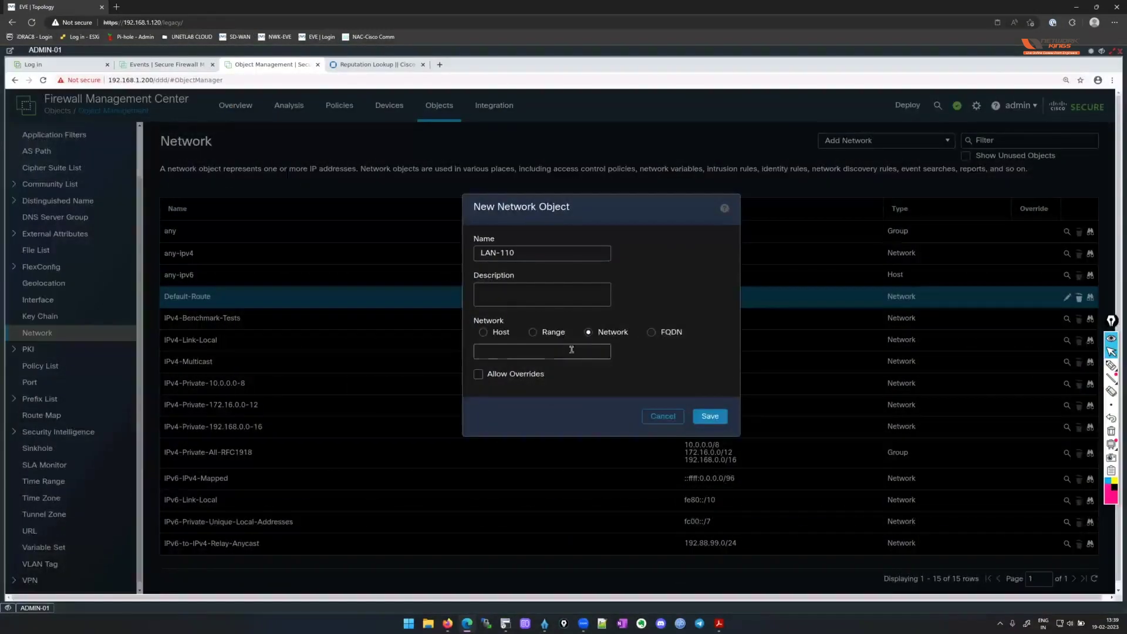
text(10.0.110.0/24)
key(ctrl+a)
key(ctrl+c)
click(708, 352)
key(Return)
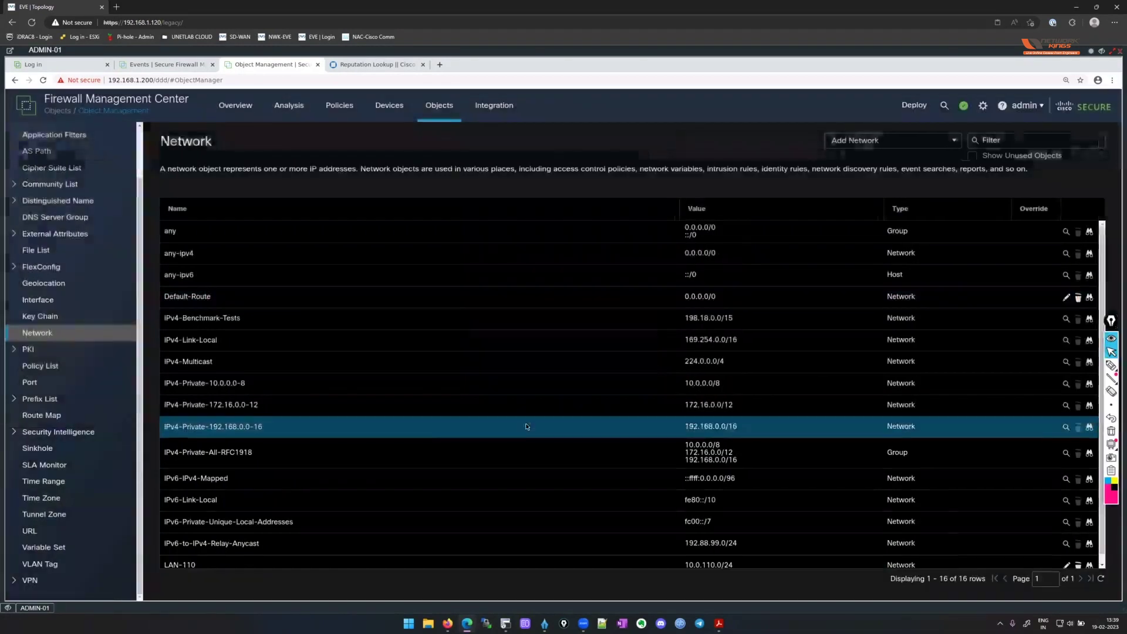
Create and save the LAN-120 network object, pasting the copied subnet as its value.
click(890, 144)
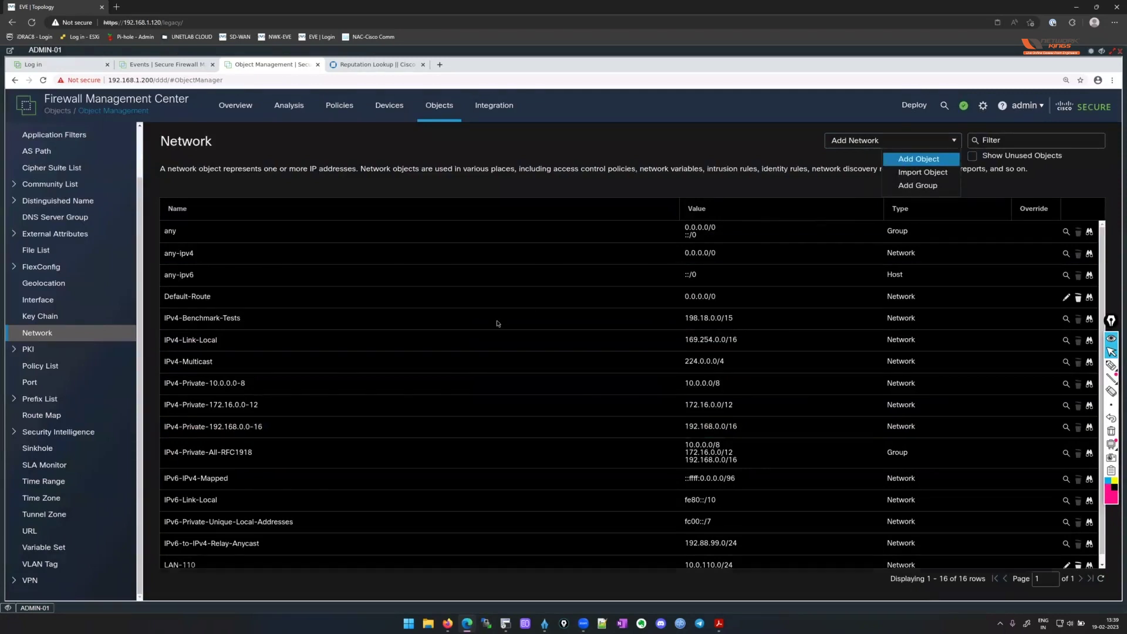
key(Return)
text(LAN-120)
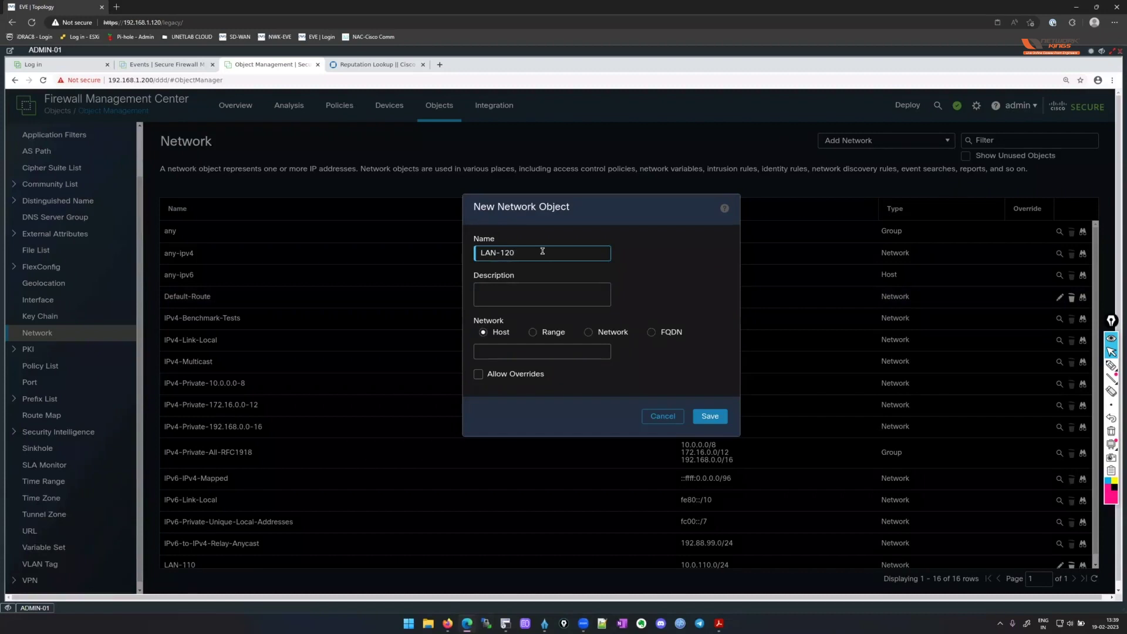
click(588, 332)
click(553, 357)
key(ctrl+v)
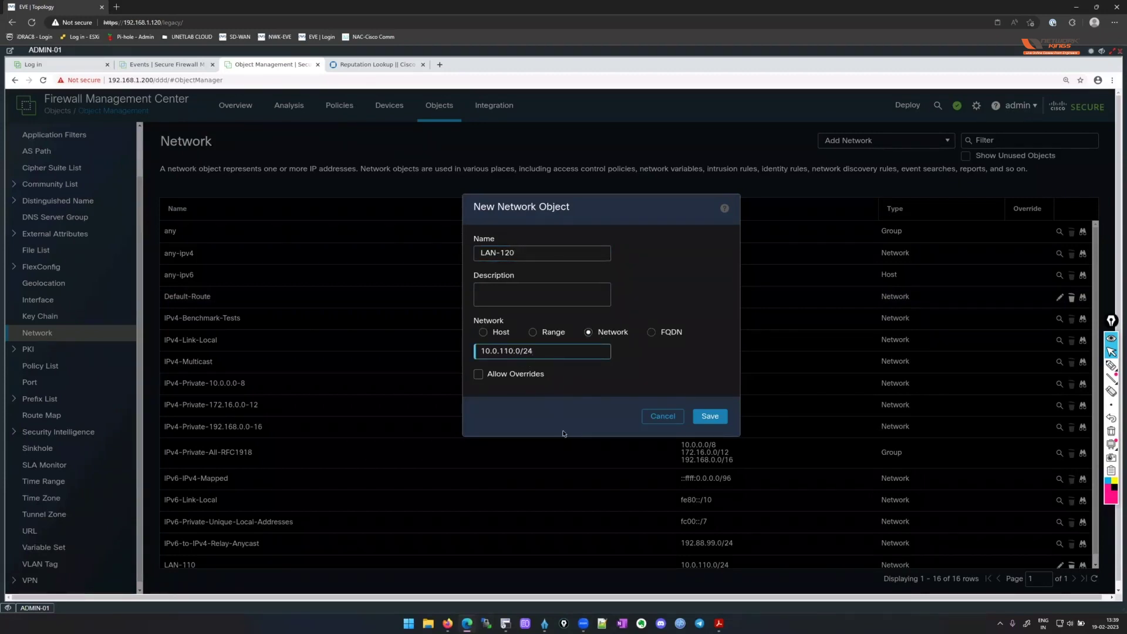
click(712, 417)
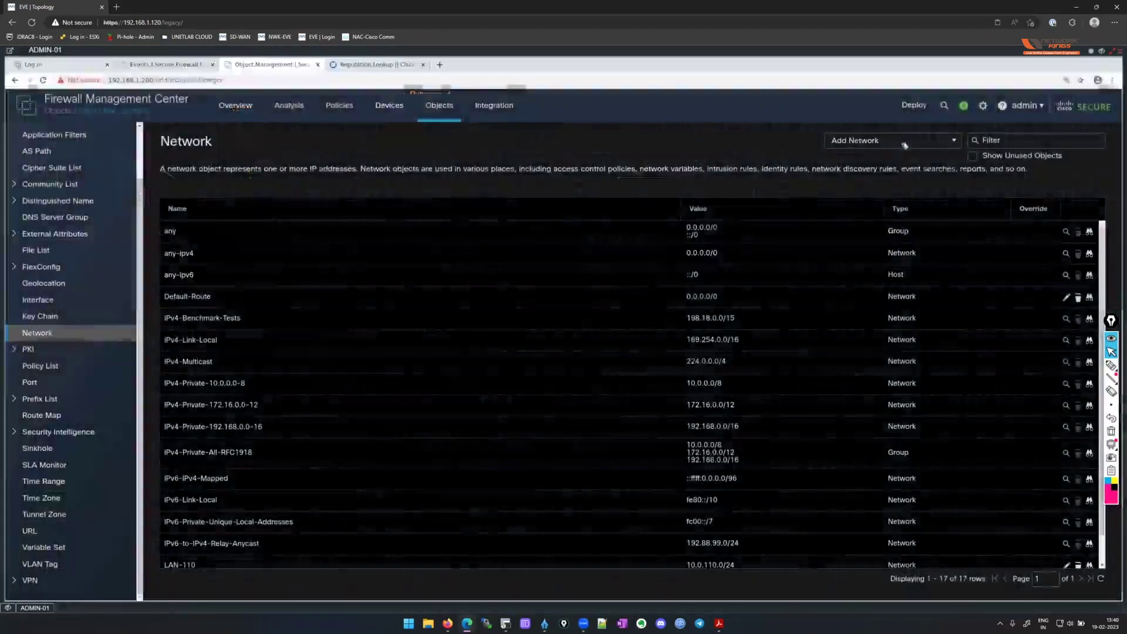
Create and save the DMZ_NET network object for subnet 172.16.150.0/24.
click(905, 141)
click(920, 161)
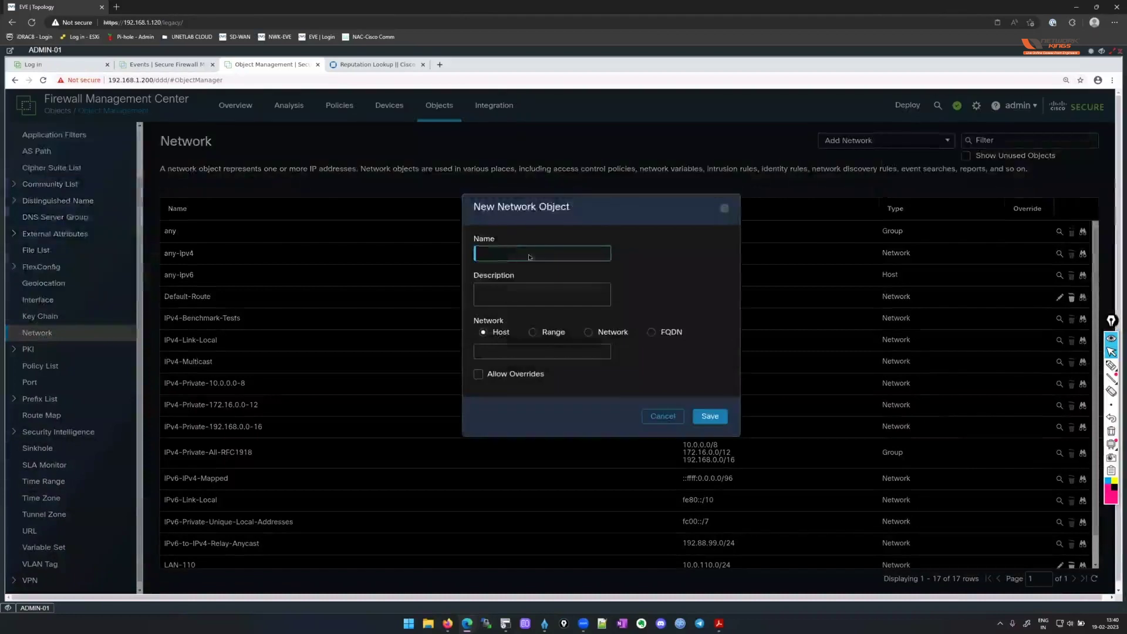
text(DMZ_NET)
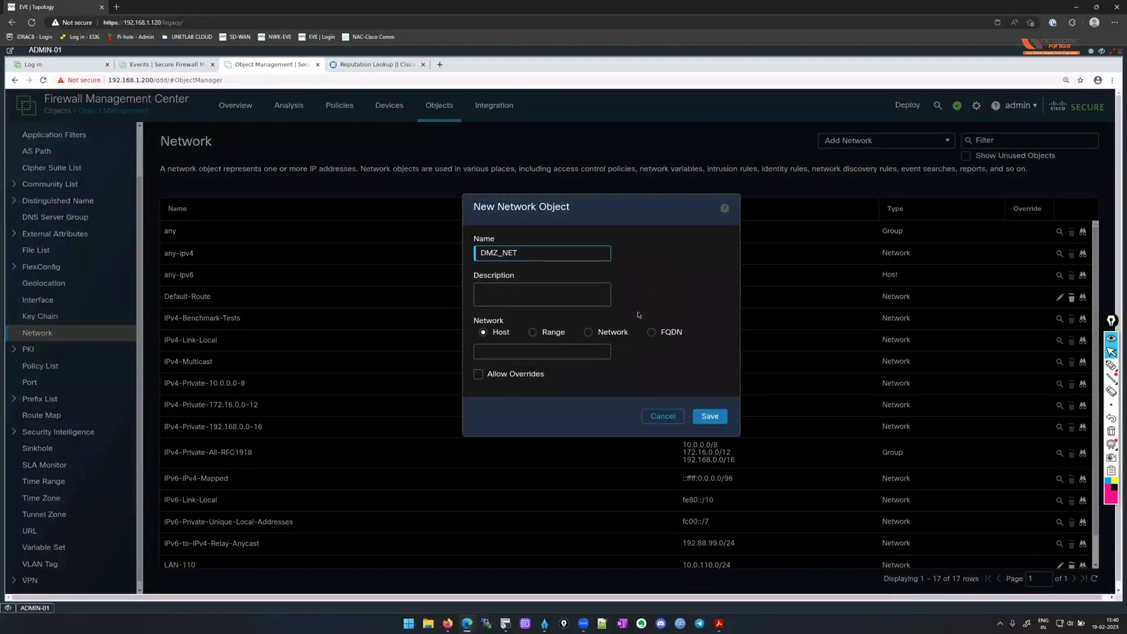
click(588, 332)
text(172.16.150.0/24)
click(723, 416)
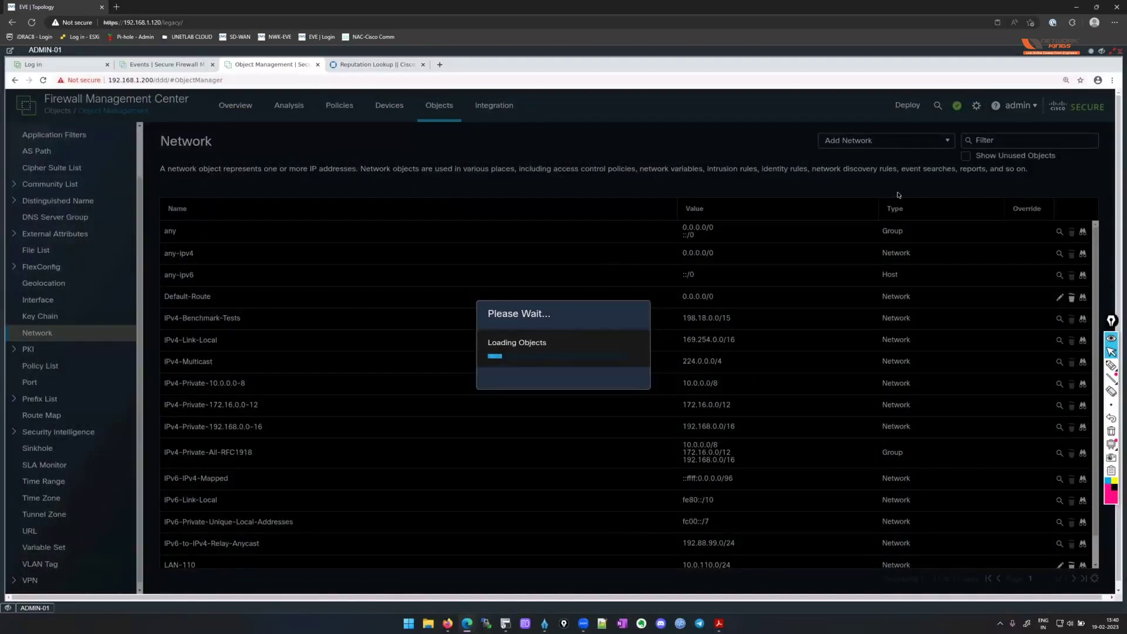
Create and save the DMZ_SRV_REAL host object with address 172.16.150.100.
click(898, 141)
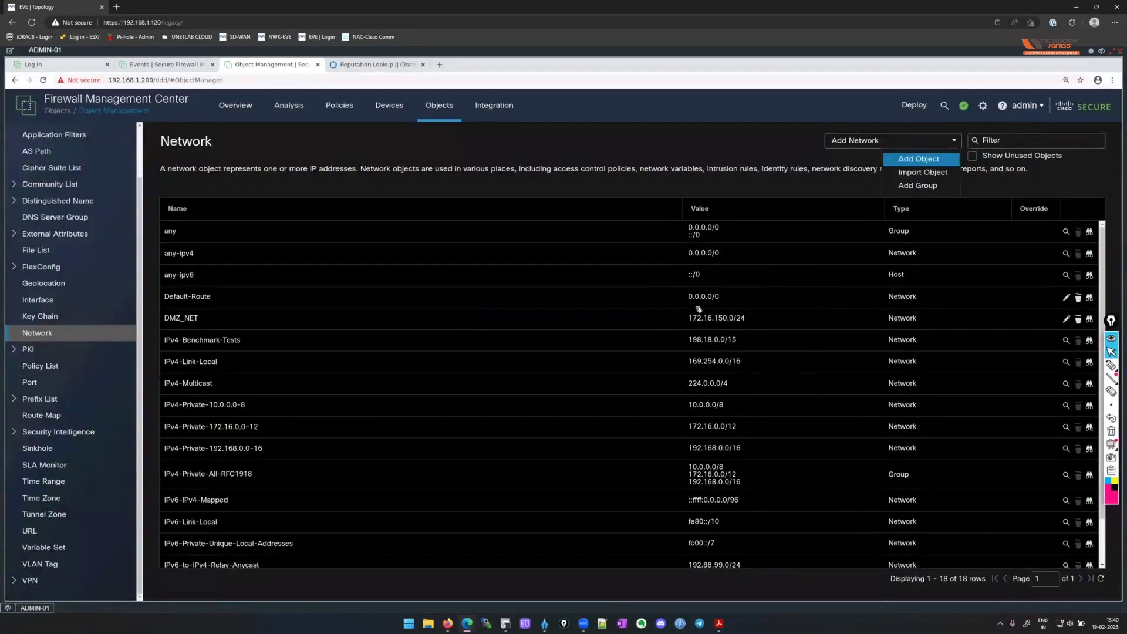
click(919, 158)
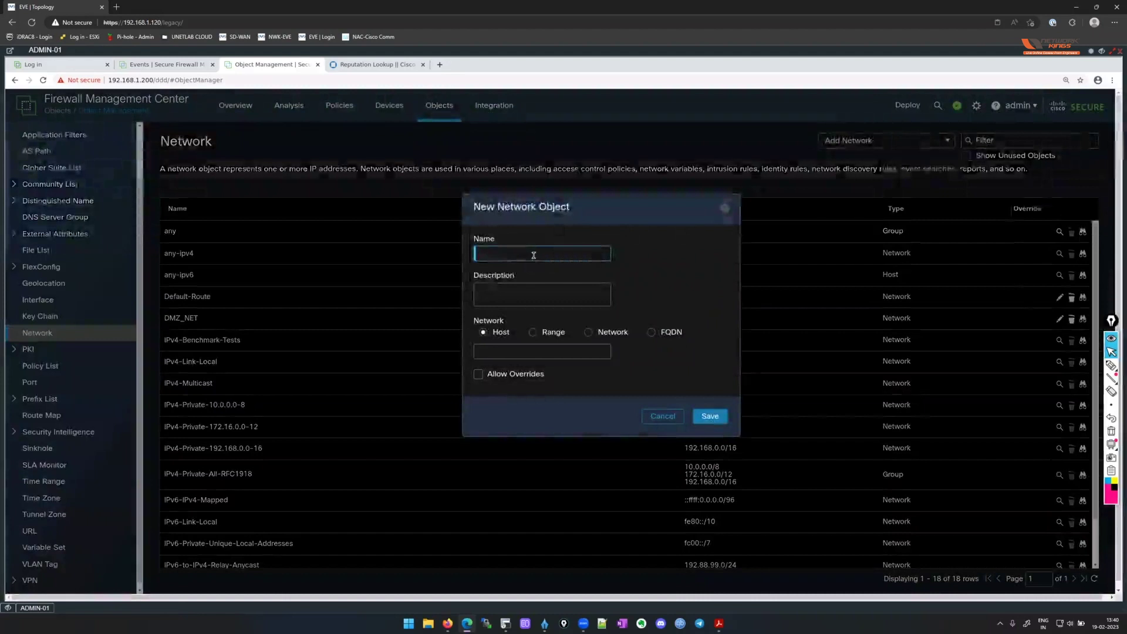
text(DMZ_SR V)
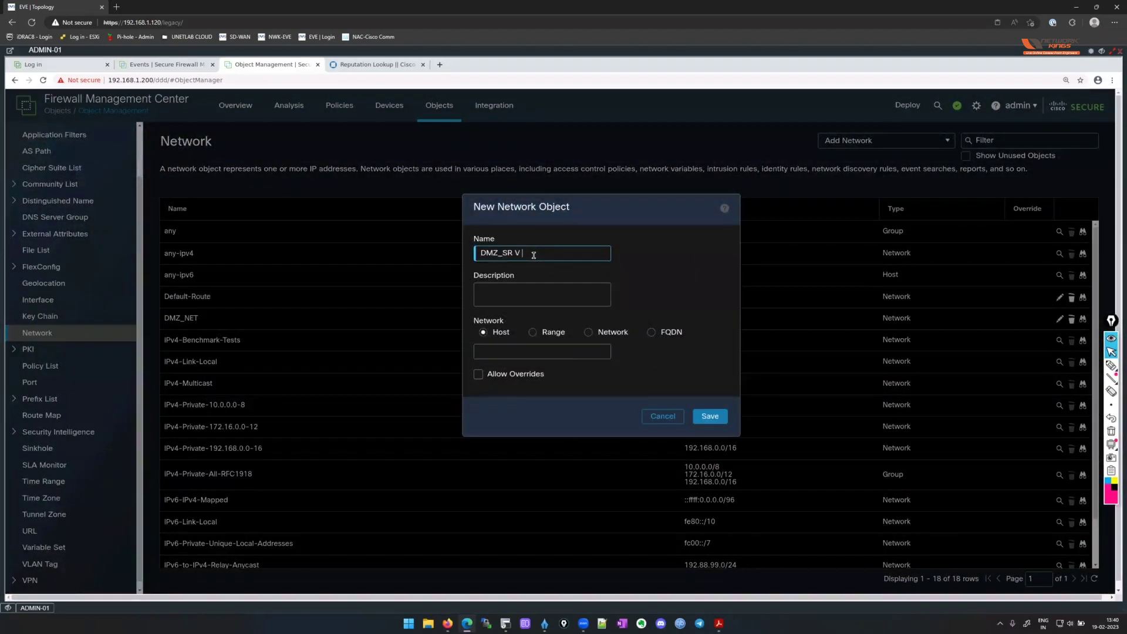
key(BackSpace)
key(BackSpace)
key(BackSpace)
text(V)
key(BackSpace)
text(_REAL)
click(531, 352)
text(172.16.150.100)
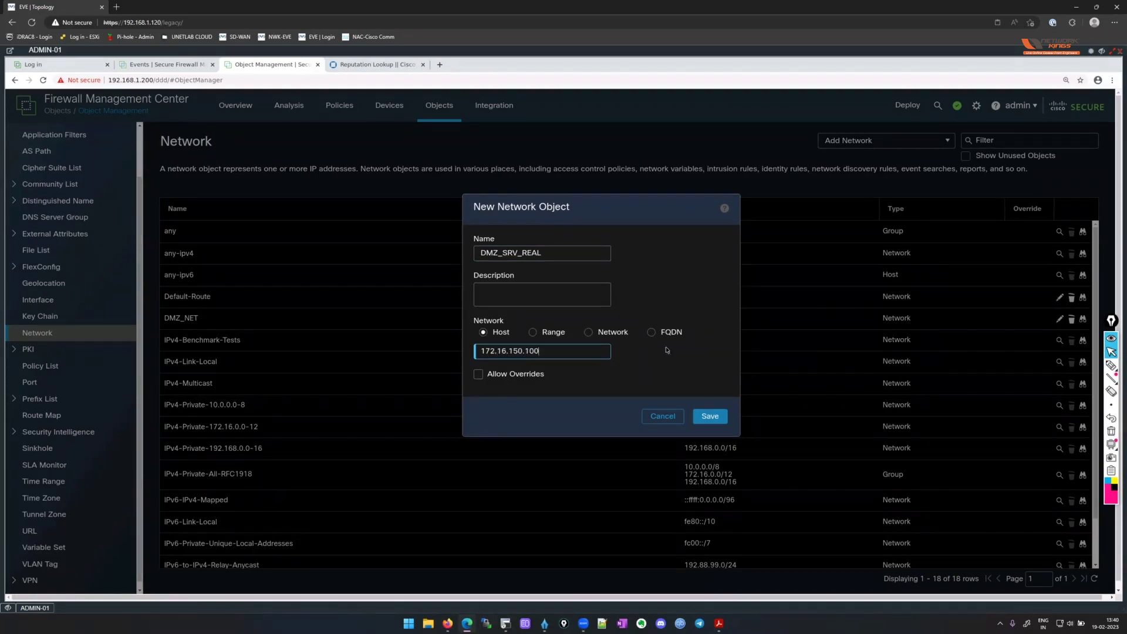
click(710, 415)
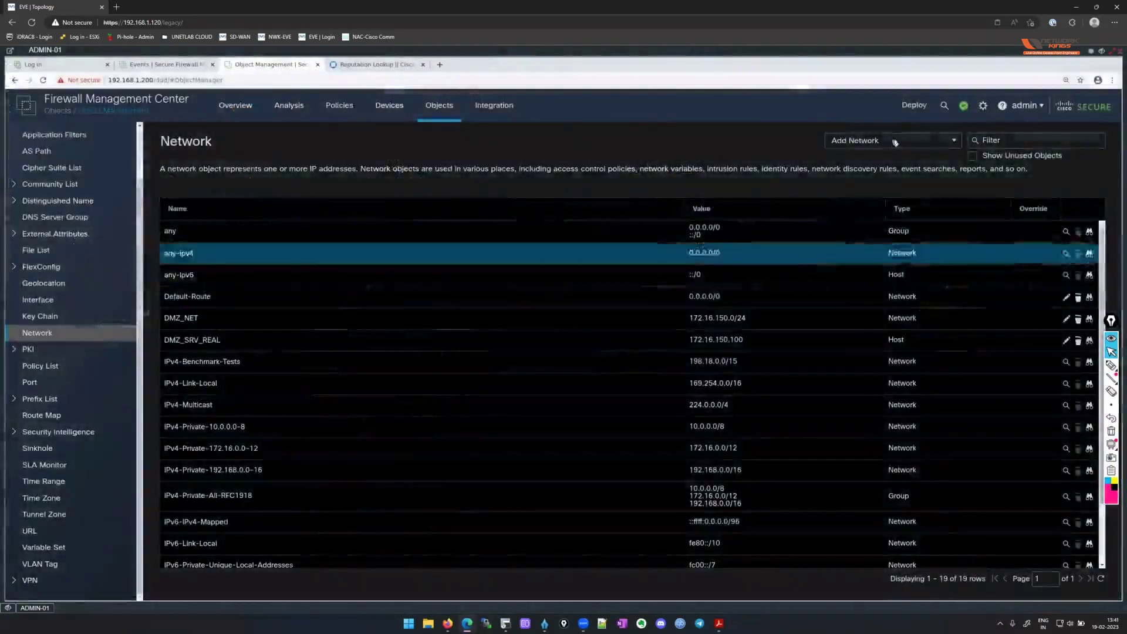
Create the DMZ_SRV_PUB host object with public address 40.88.200.100.
click(951, 140)
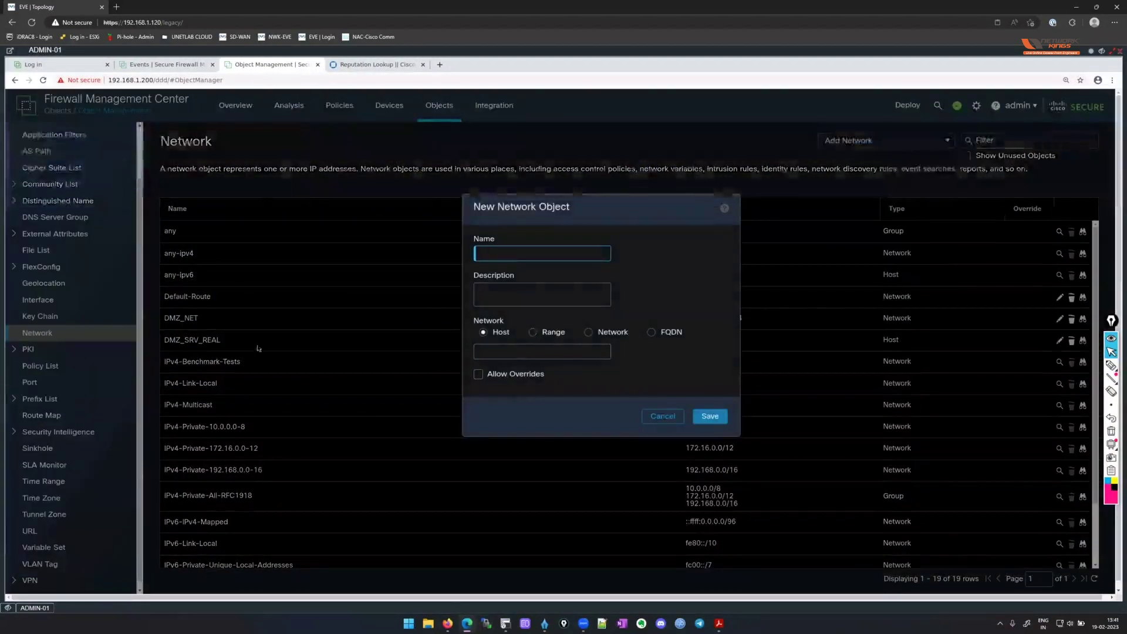
text(DMZ)
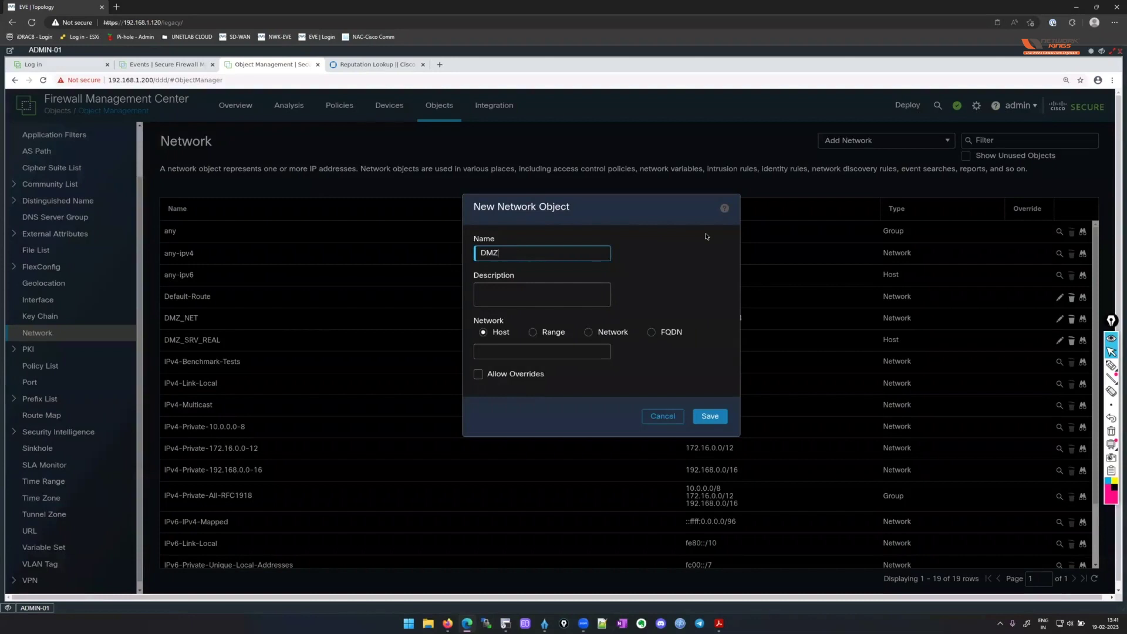
text(_S R V)
key(BackSpace)
text(R V)
text(RV)
text(_PUB)
click(581, 350)
text(40.878.)
key(BackSpace)
key(BackSpace)
key(BackSpace)
text(8.)
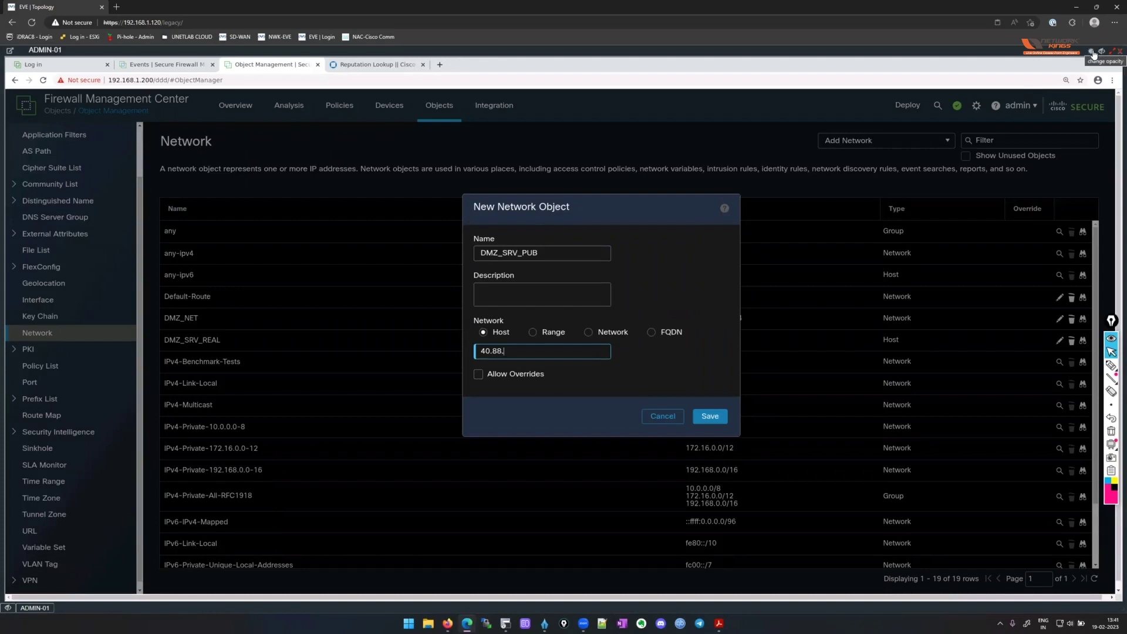
click(1092, 52)
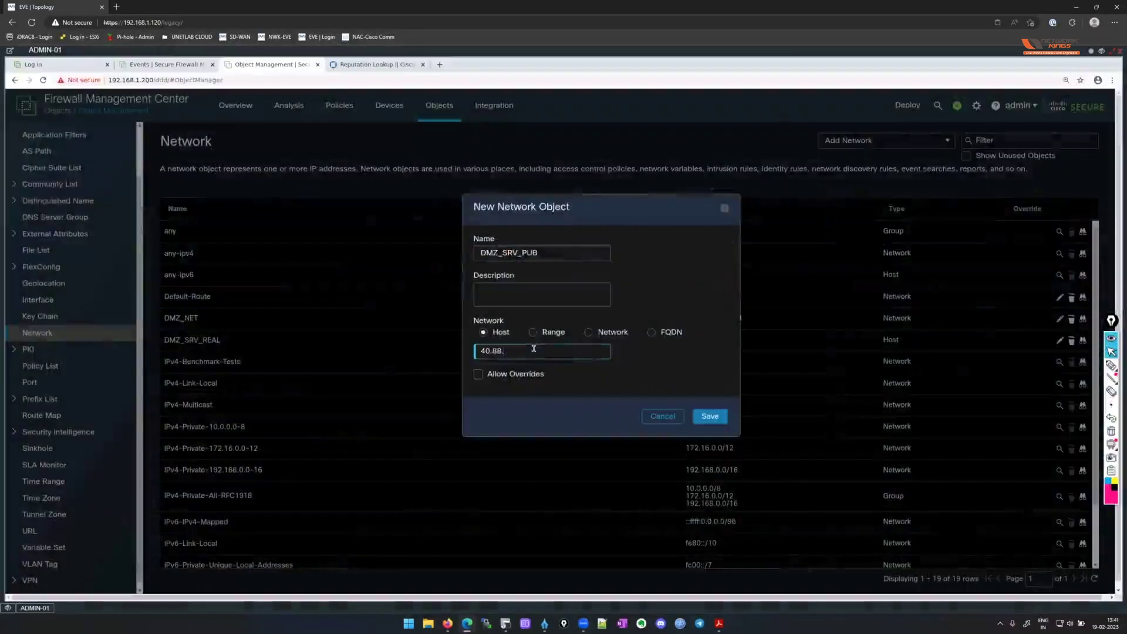
text(200.100)
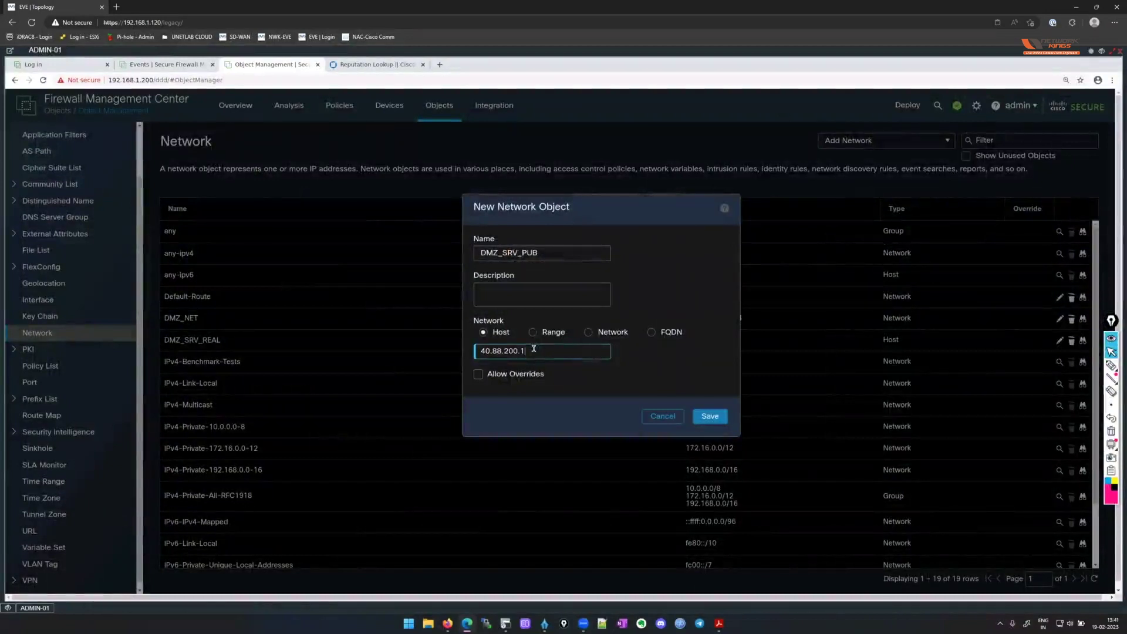
click(710, 415)
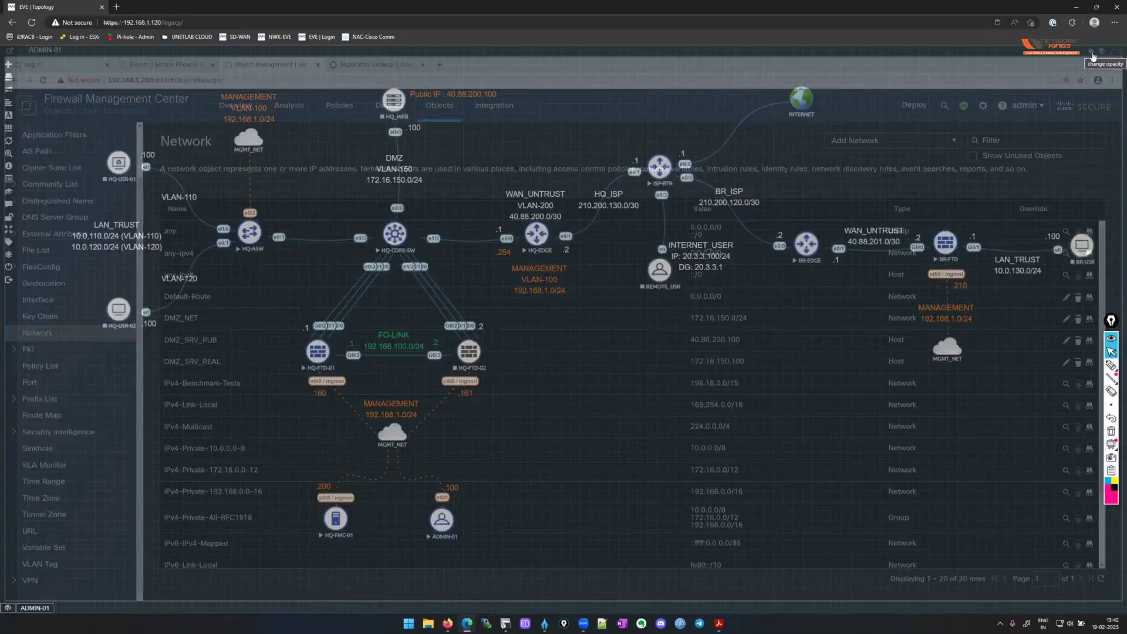
In EVE-NG, relabel HQ-EDGE's WAN_UNTRUST address from .1 to .254, then return to ADMIN-01.
click(1101, 53)
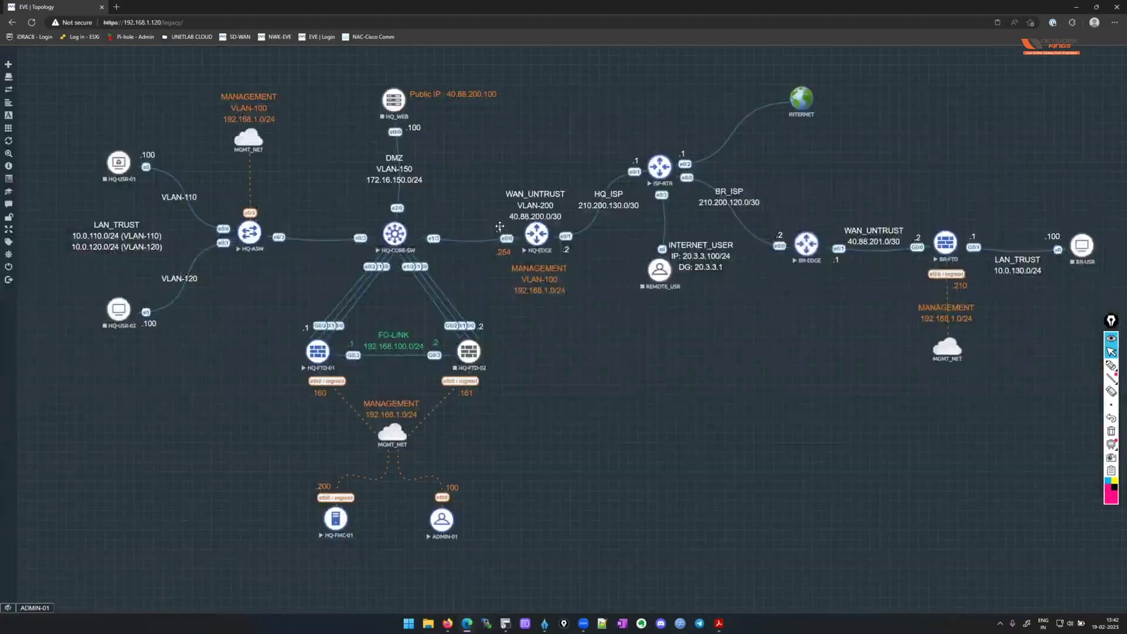
double_click(500, 230)
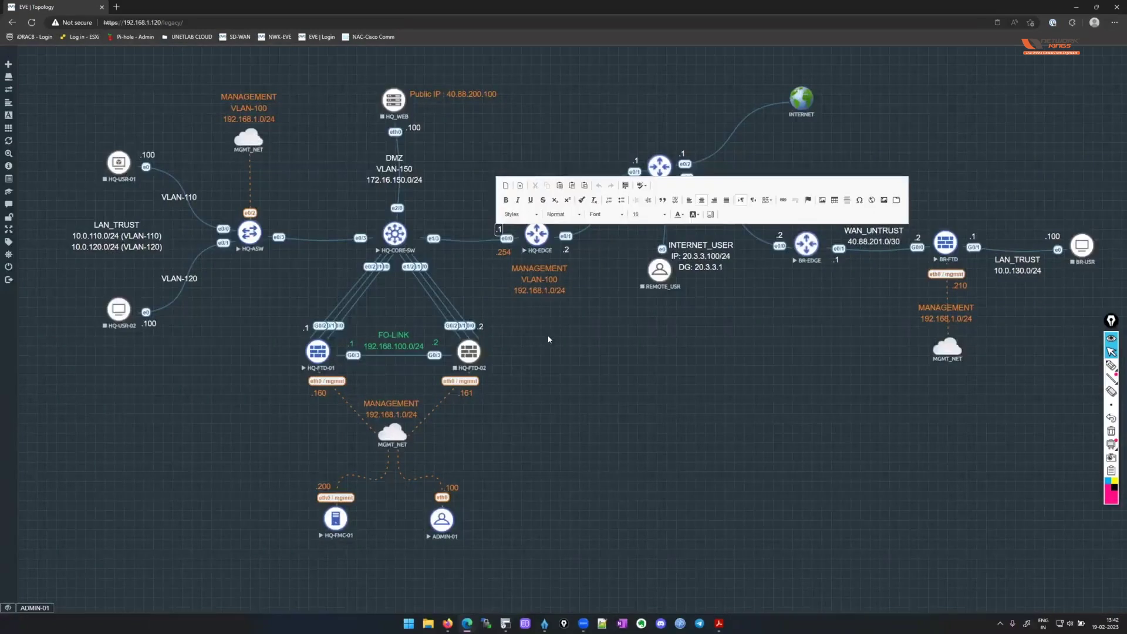
text(254)
click(562, 362)
double_click(552, 215)
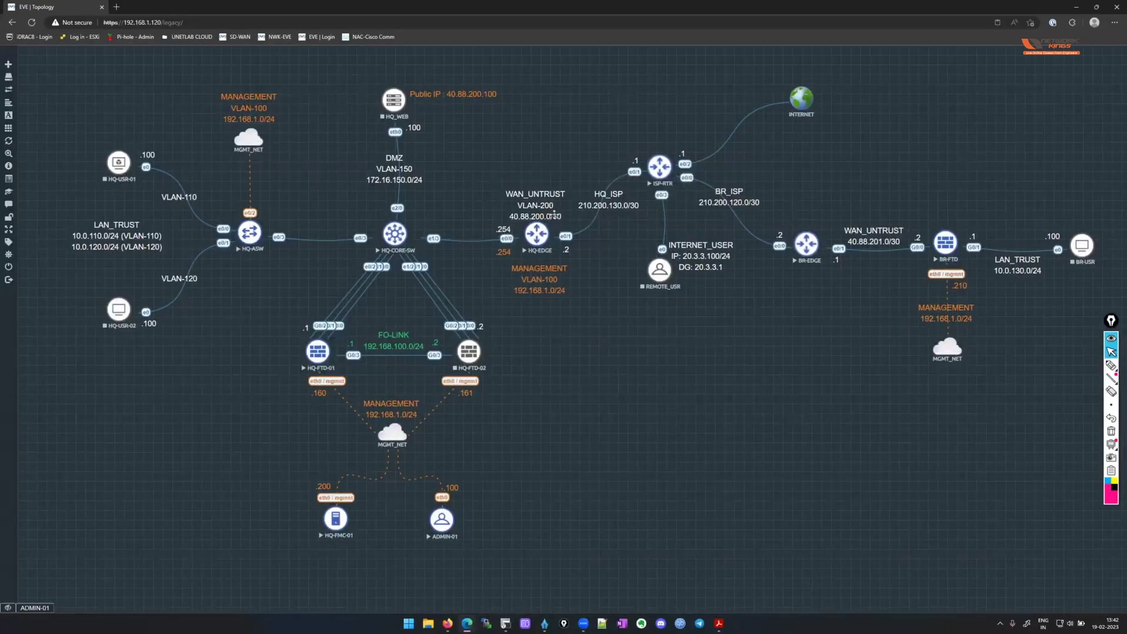
click(619, 334)
click(33, 608)
Create and save the HQ-EDGE-RTR host object with address 40.88.200.254.
click(858, 141)
click(905, 158)
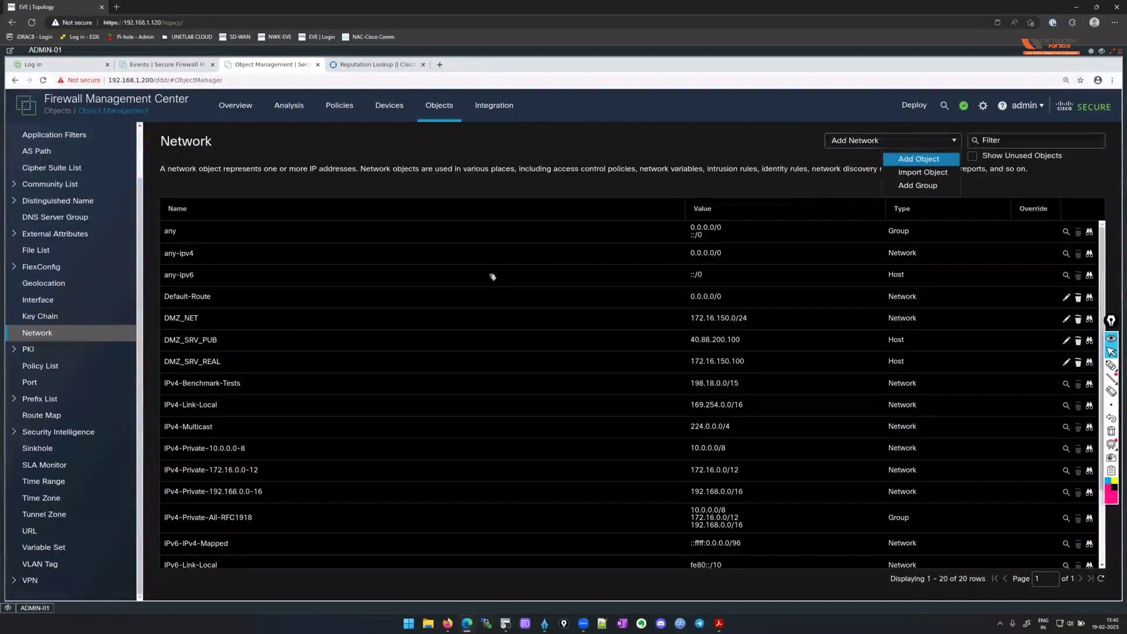
click(543, 253)
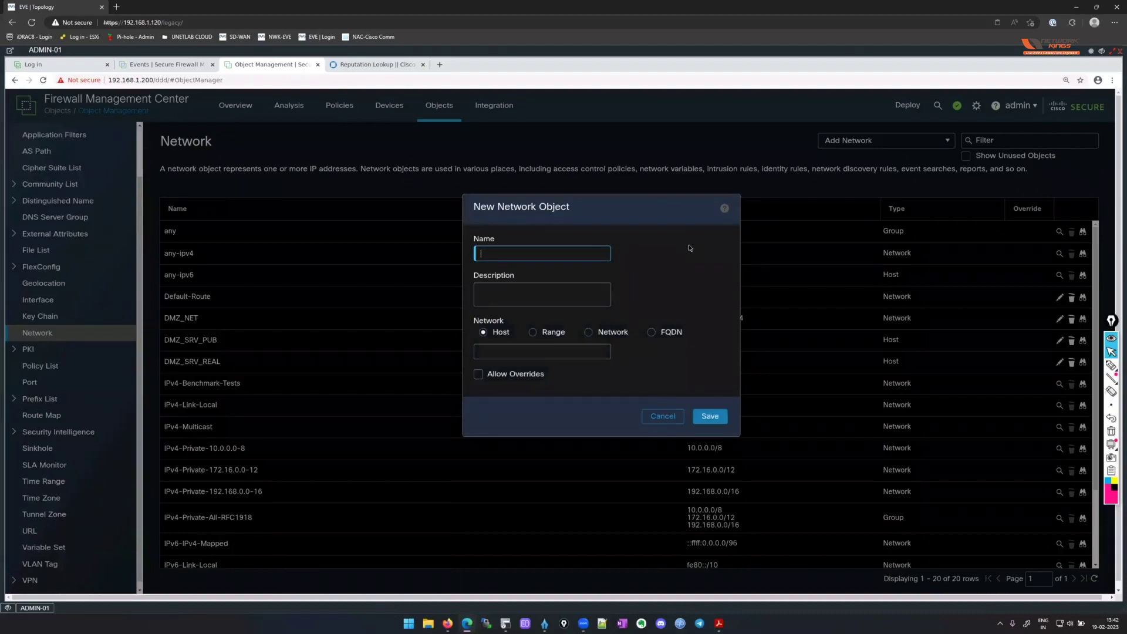
text(HQ)
key(BackSpace)
key(BackSpace)
text(HQ)
key(BackSpace)
text(Q)
key(BackSpace)
text(b)
key(BackSpace)
text(HQ-EDGE0)
text(RTR)
key(Tab)
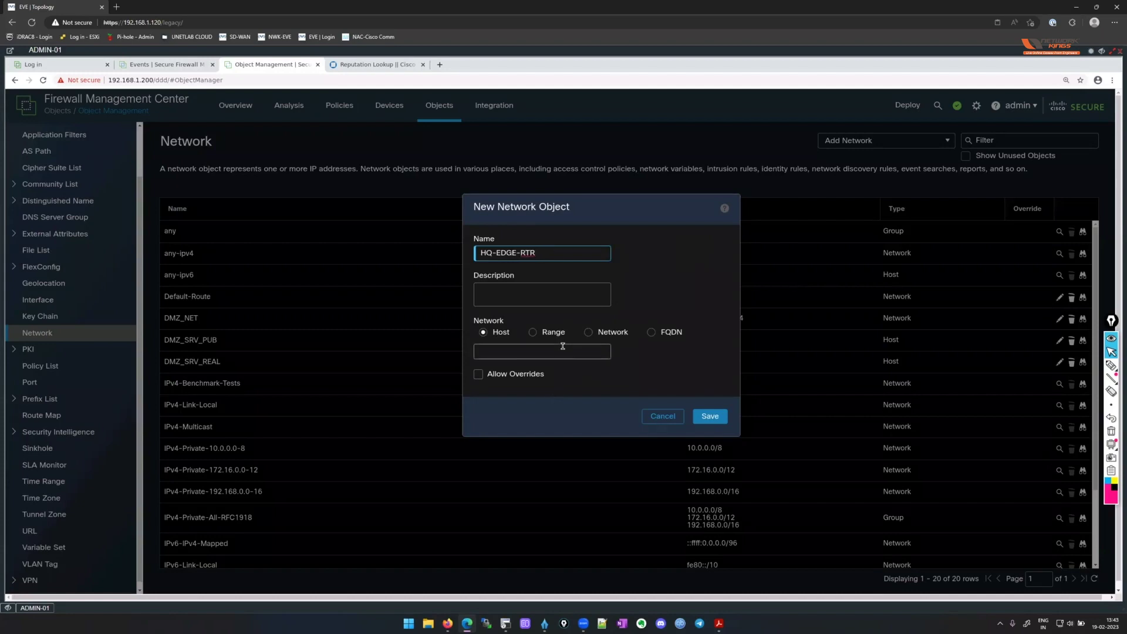
text(40.88.200.254)
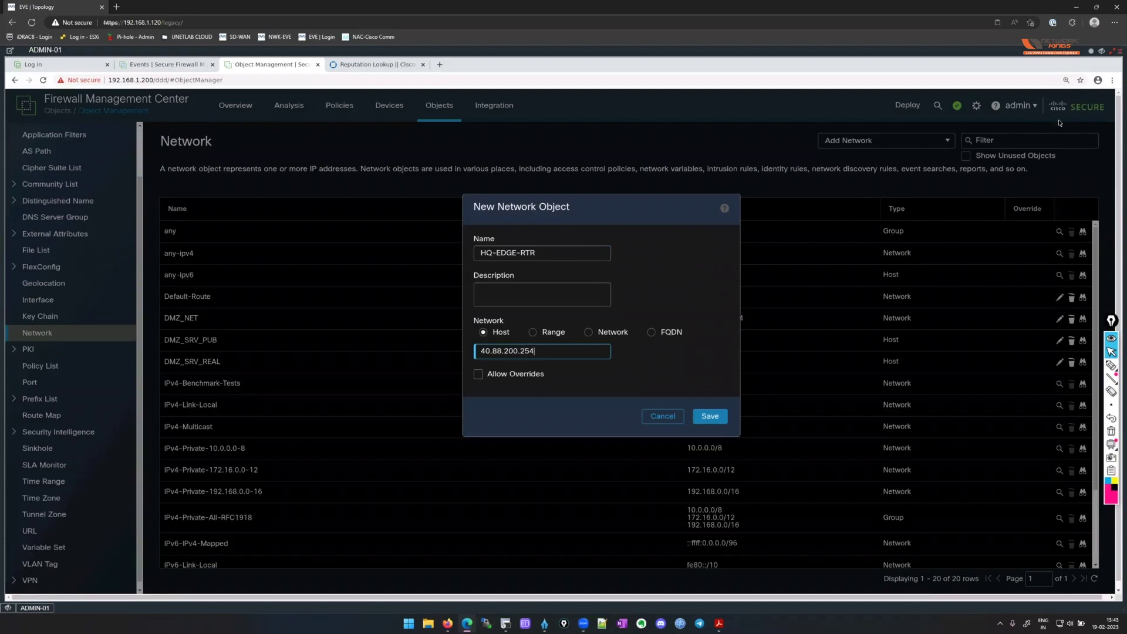
click(1090, 53)
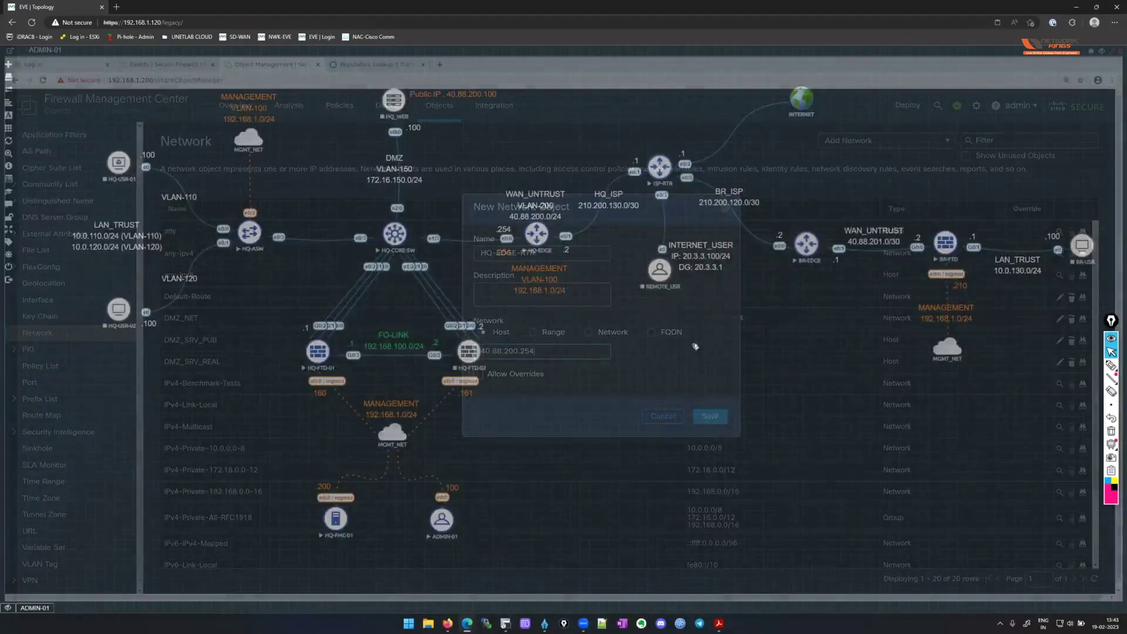
key(Return)
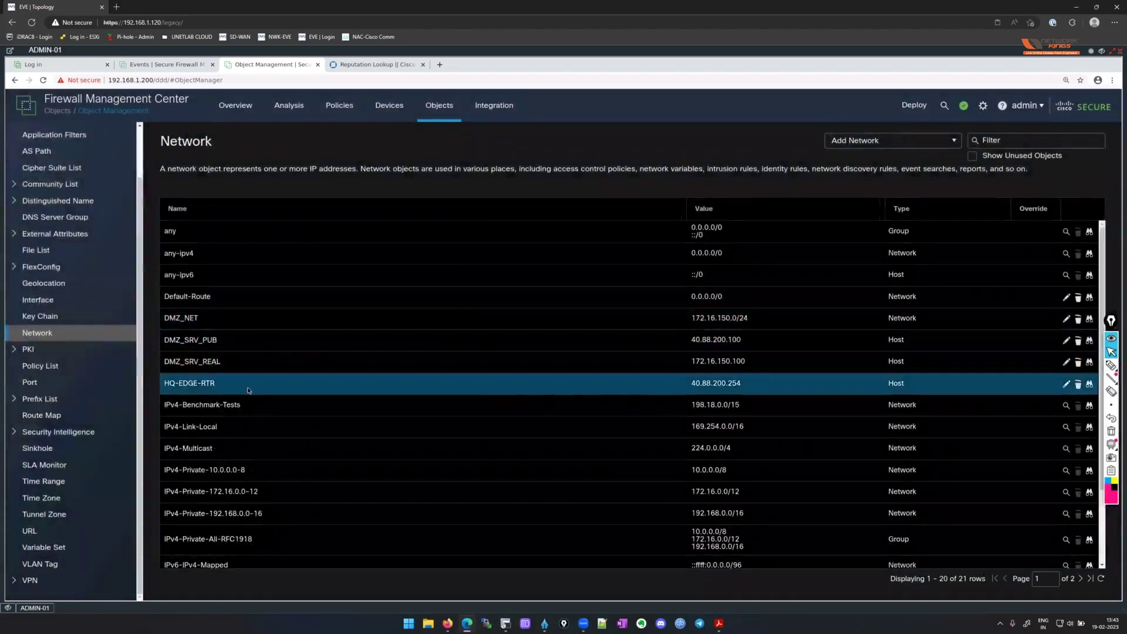
Review the CSV header and sample lines for importing network objects, then cancel the import.
scroll(267, 392, down, 3)
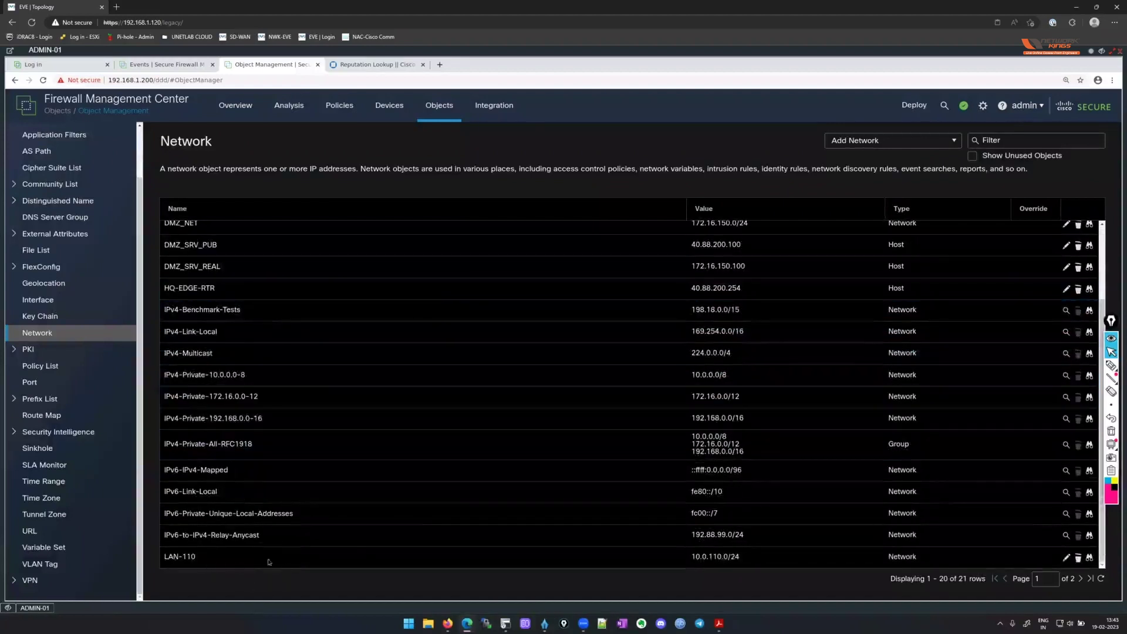
scroll(932, 364, up, 3)
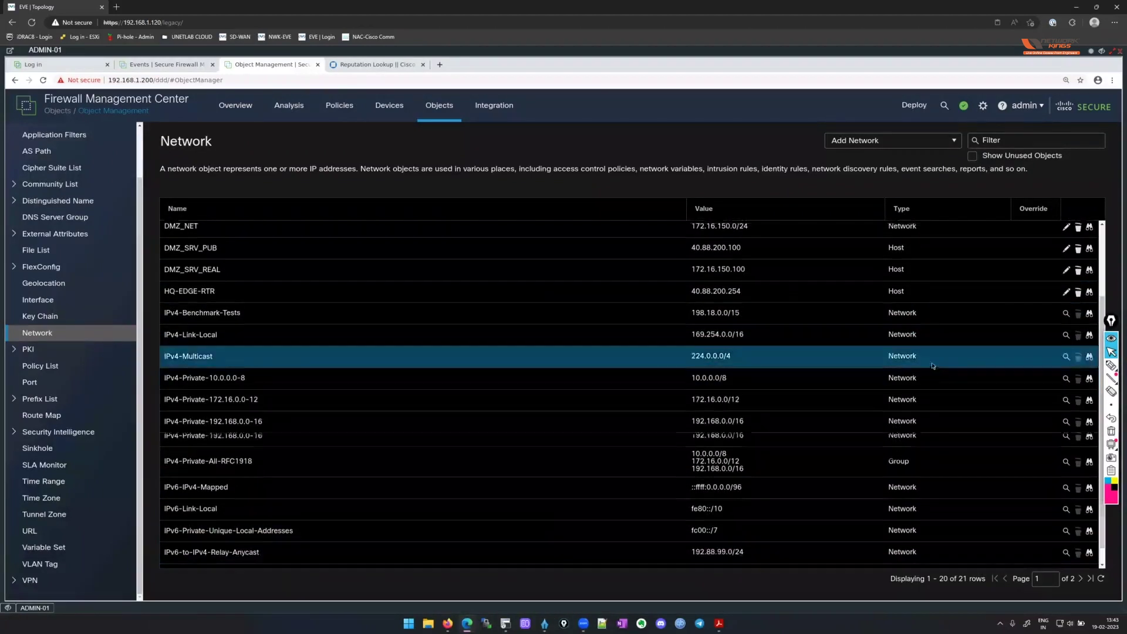
click(953, 143)
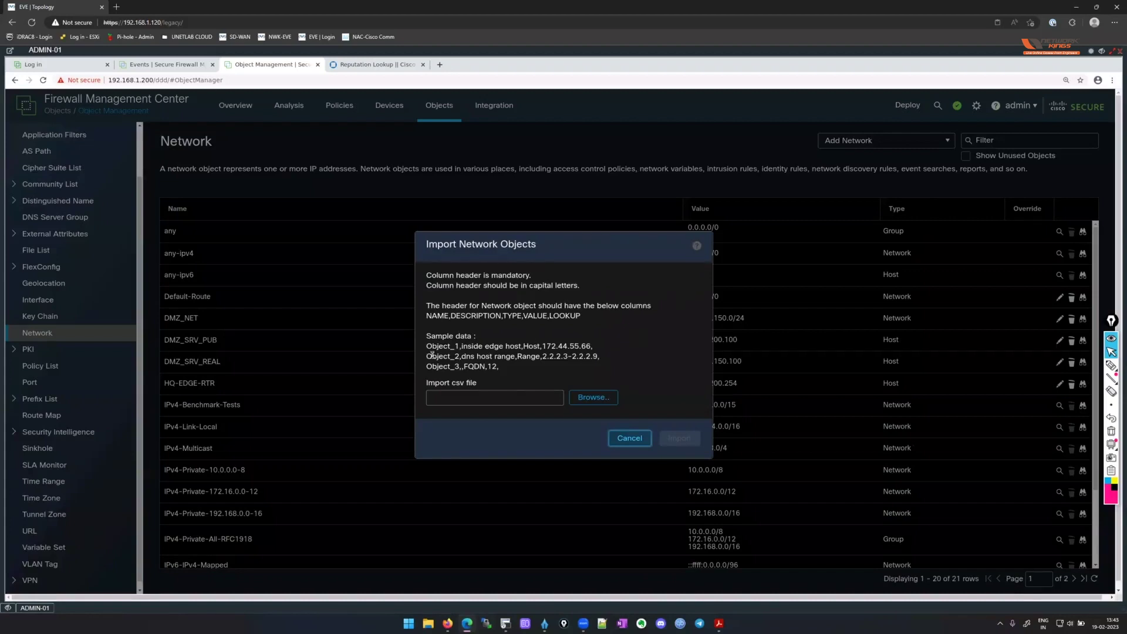
drag(429, 316, 607, 334)
click(619, 334)
drag(501, 366, 426, 336)
click(551, 332)
click(629, 438)
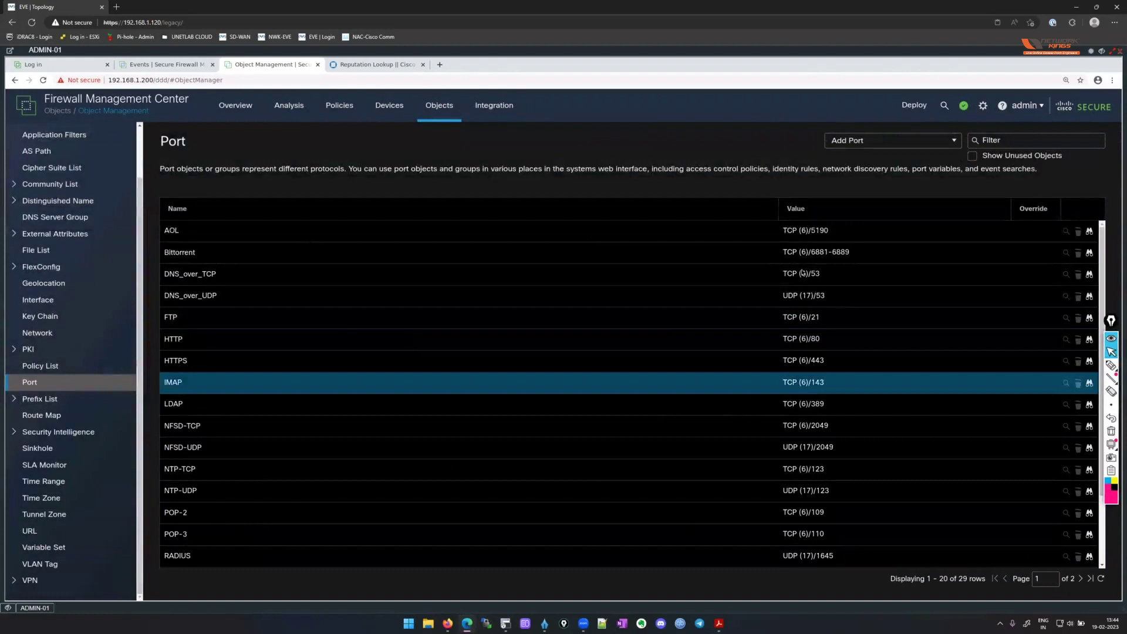
Scroll through the Port objects list, then scroll the left sidebar back up toward Interface.
scroll(704, 346, down, 2)
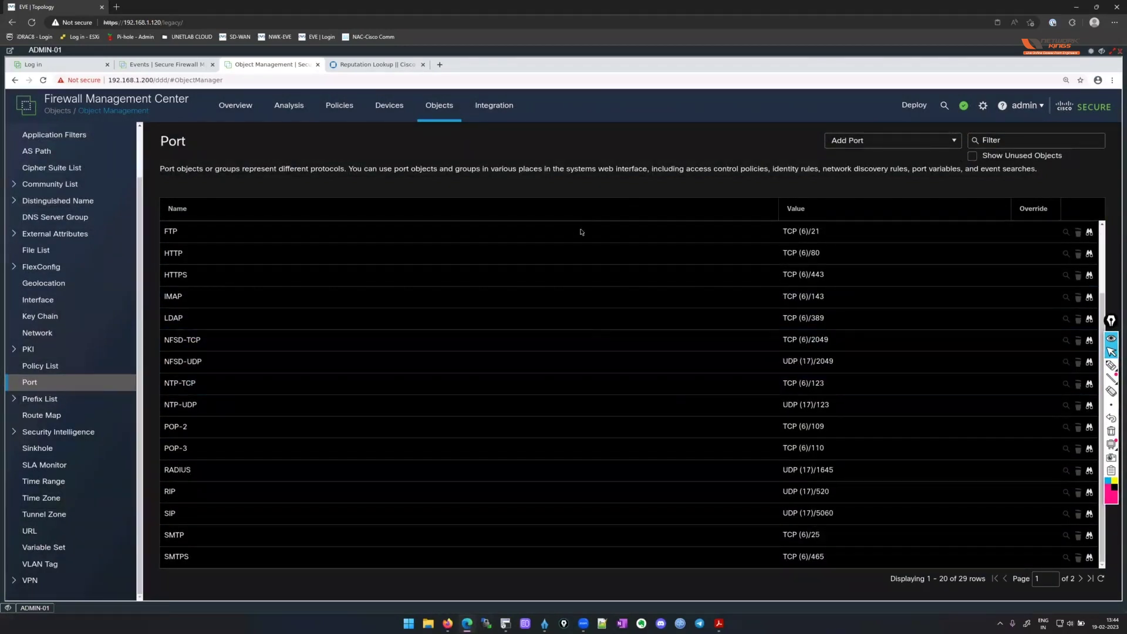
scroll(573, 467, up, 2)
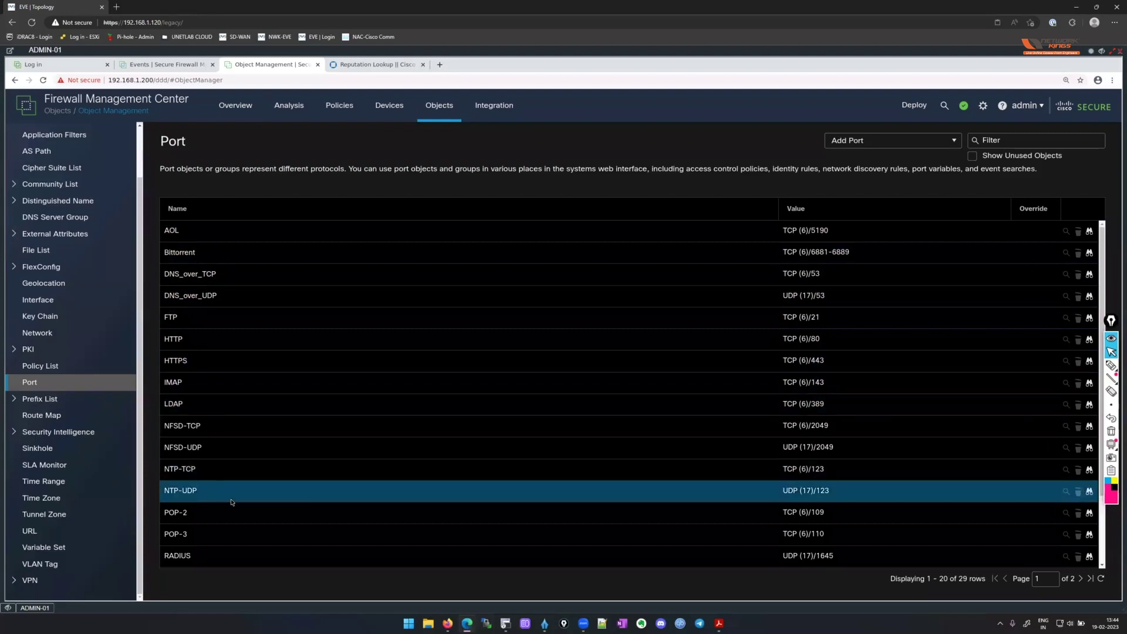
scroll(109, 541, up, 1)
scroll(108, 541, up, 1)
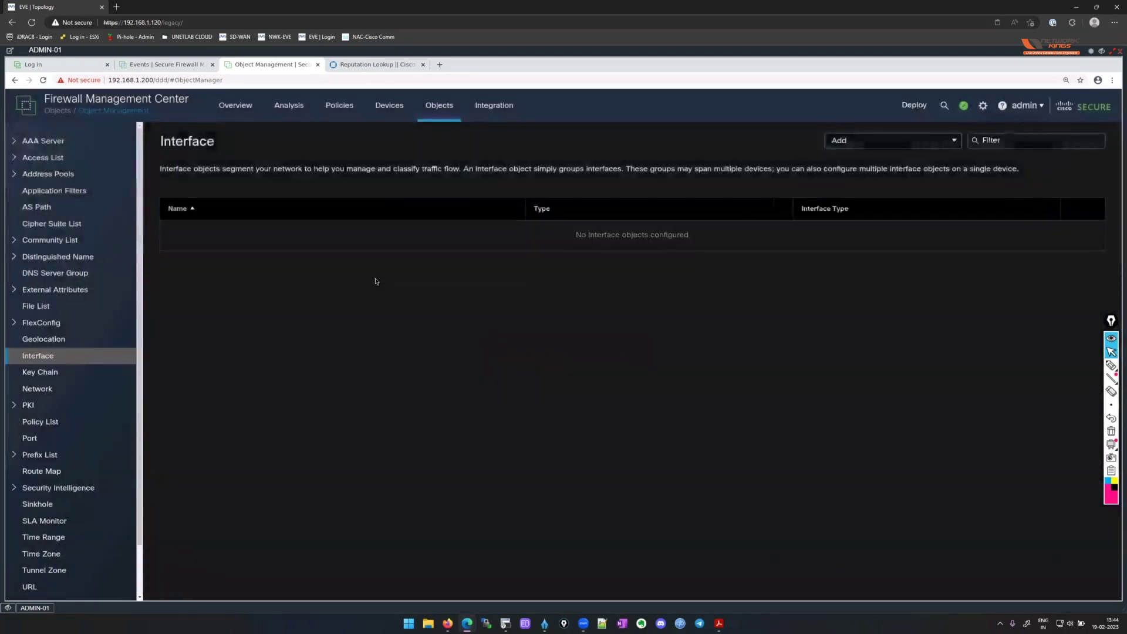
Create a security zone named LAN_TRUST with interface type Routed.
click(909, 145)
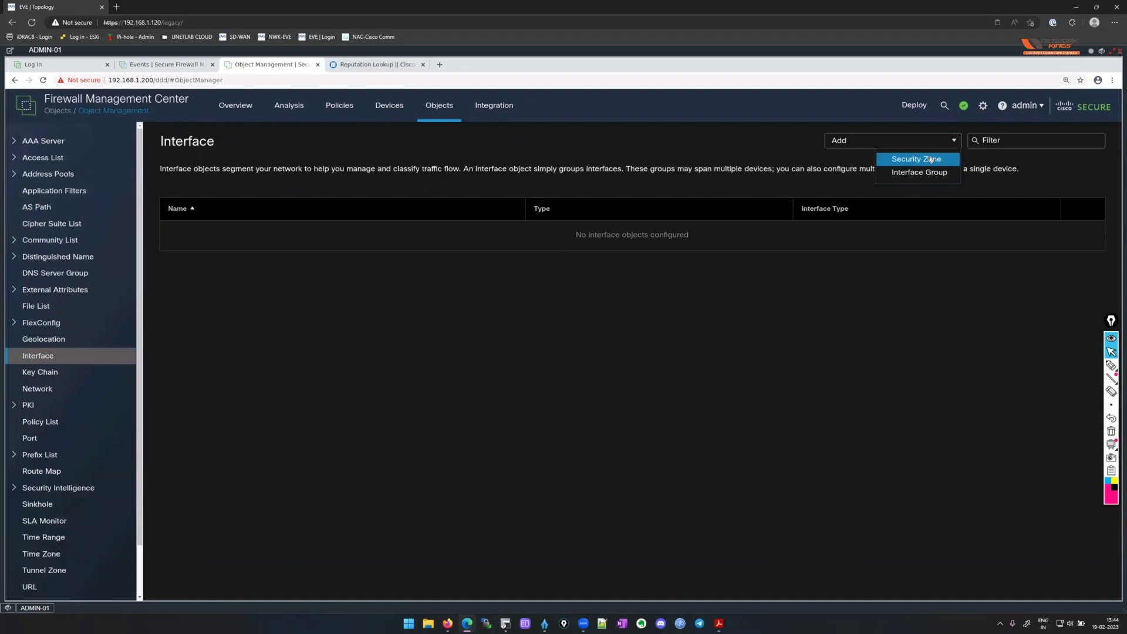
key(Return)
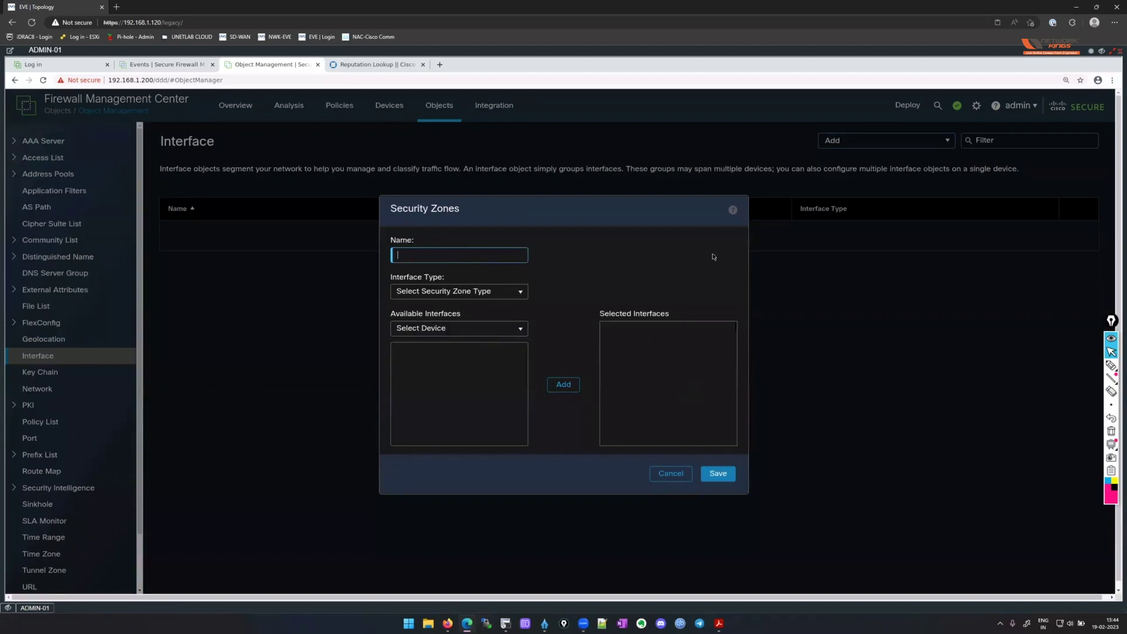
text(LAN_TRUST)
click(514, 292)
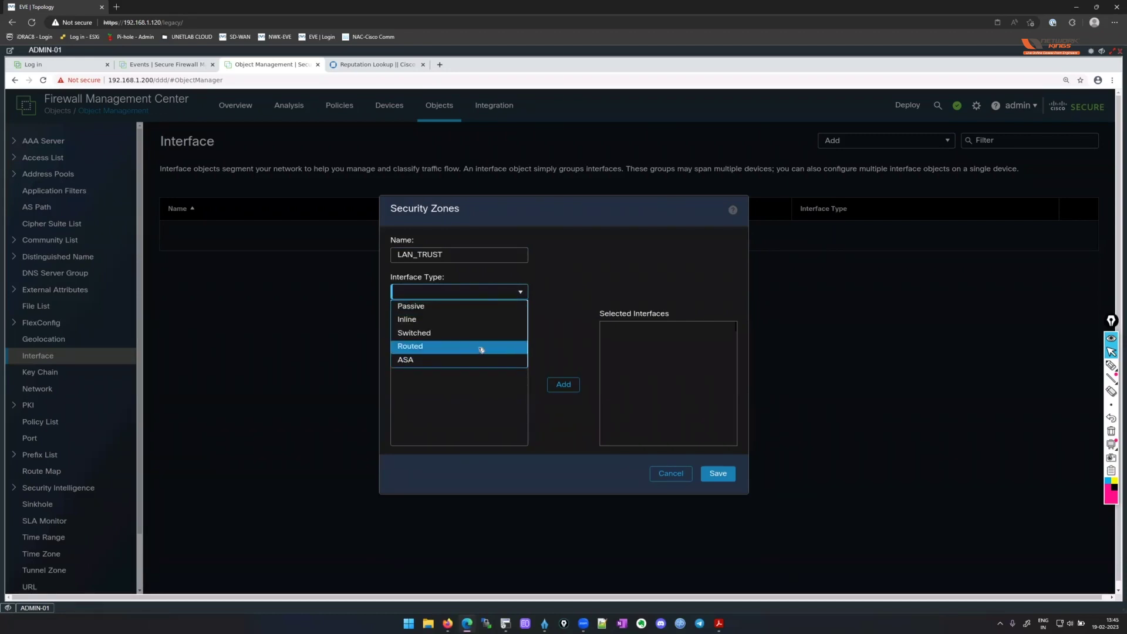
key(Return)
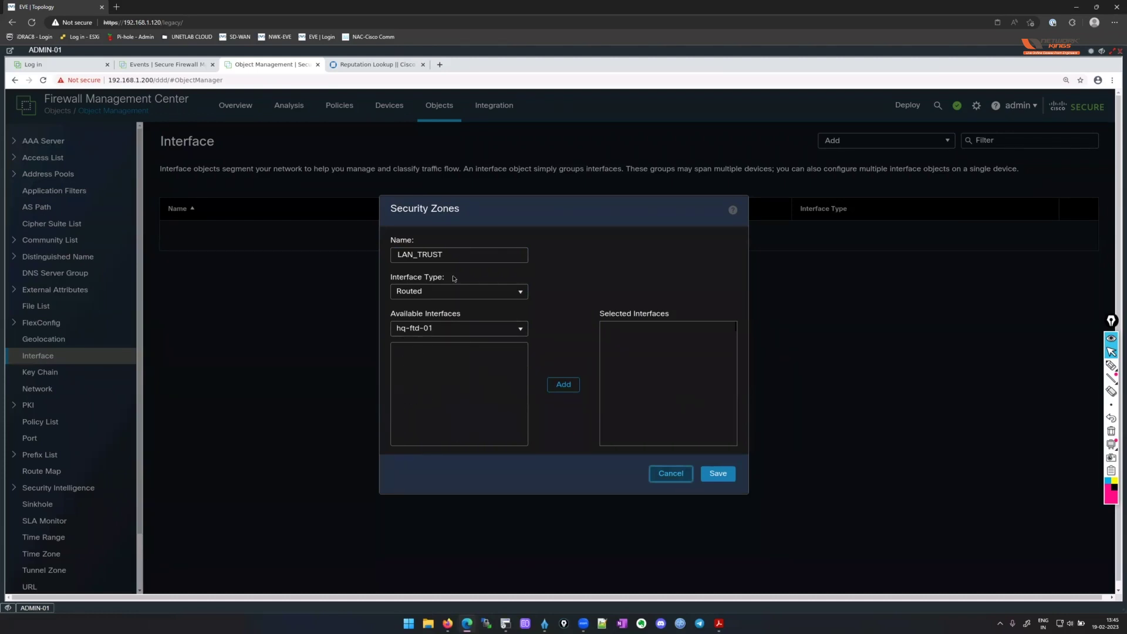
click(721, 476)
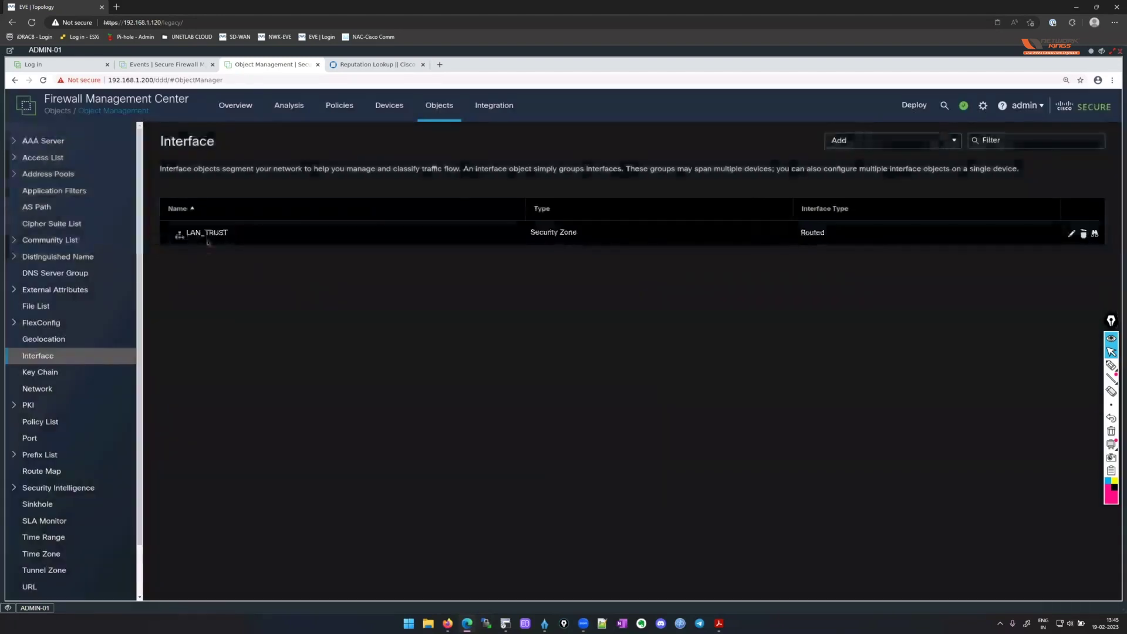
Add a security zone named WAN_UNTRUST with interface type Routed.
click(887, 141)
click(885, 157)
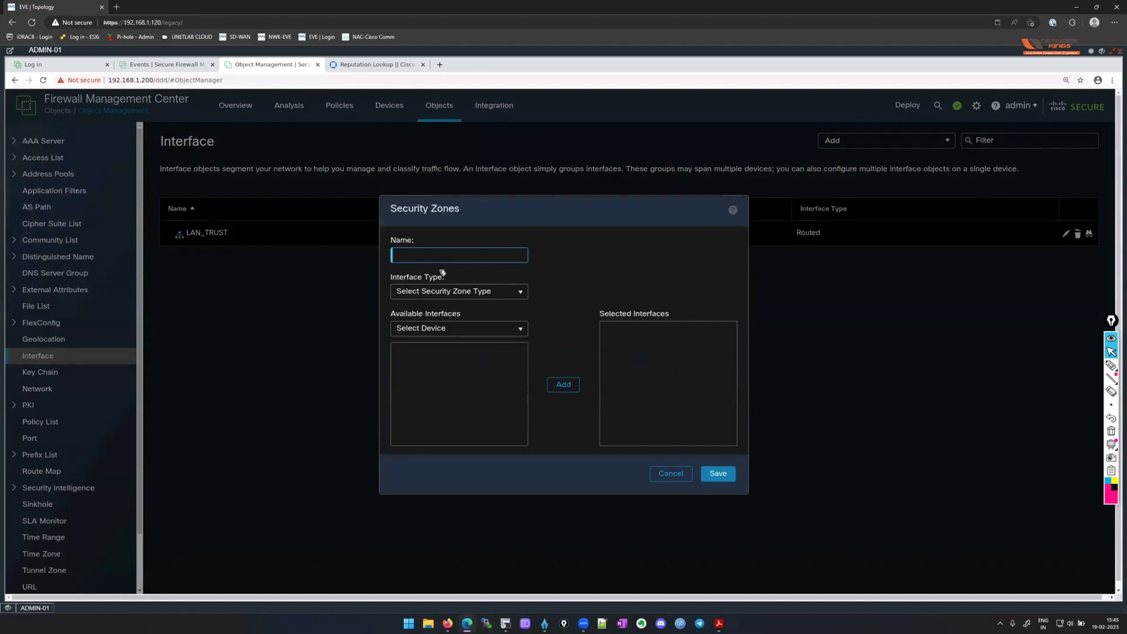
text(WAN_UNTRUST)
click(521, 293)
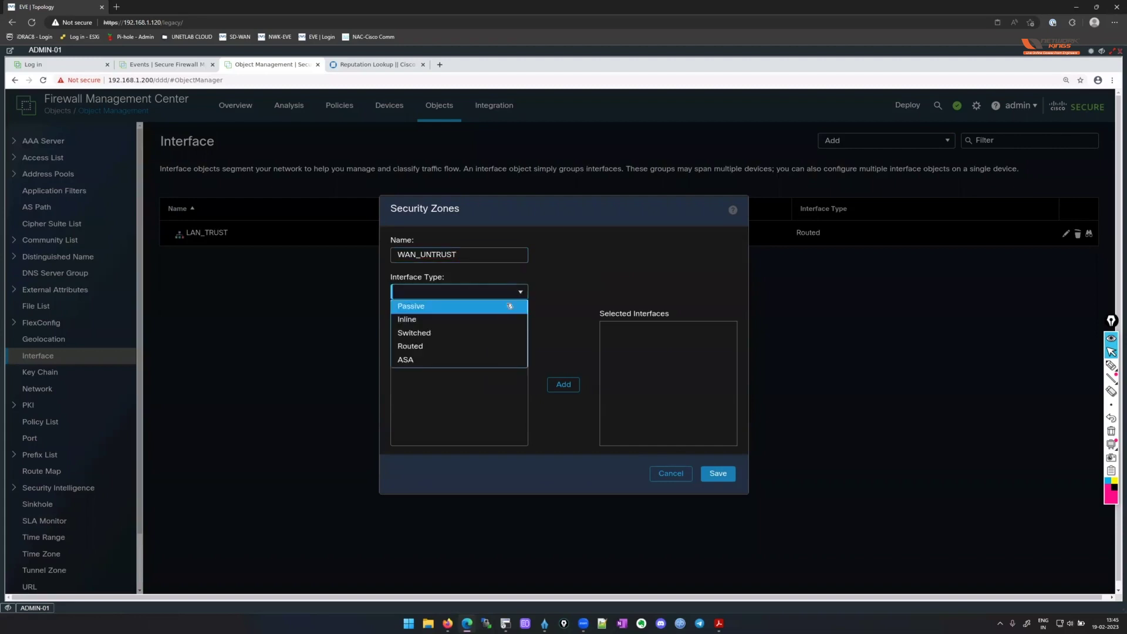
click(452, 347)
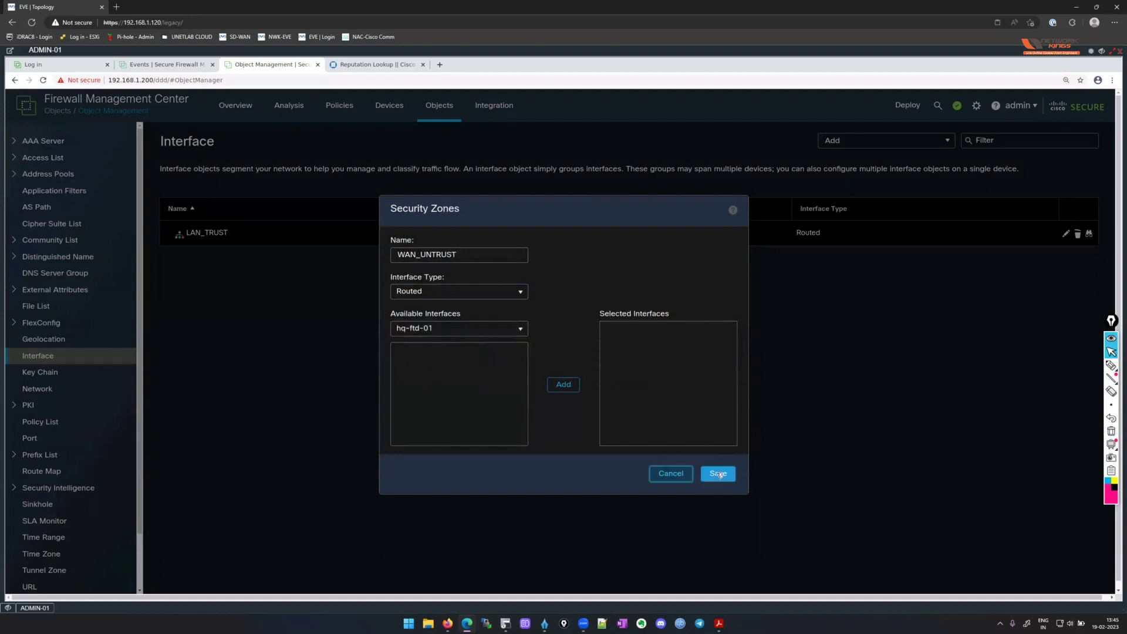
key(Return)
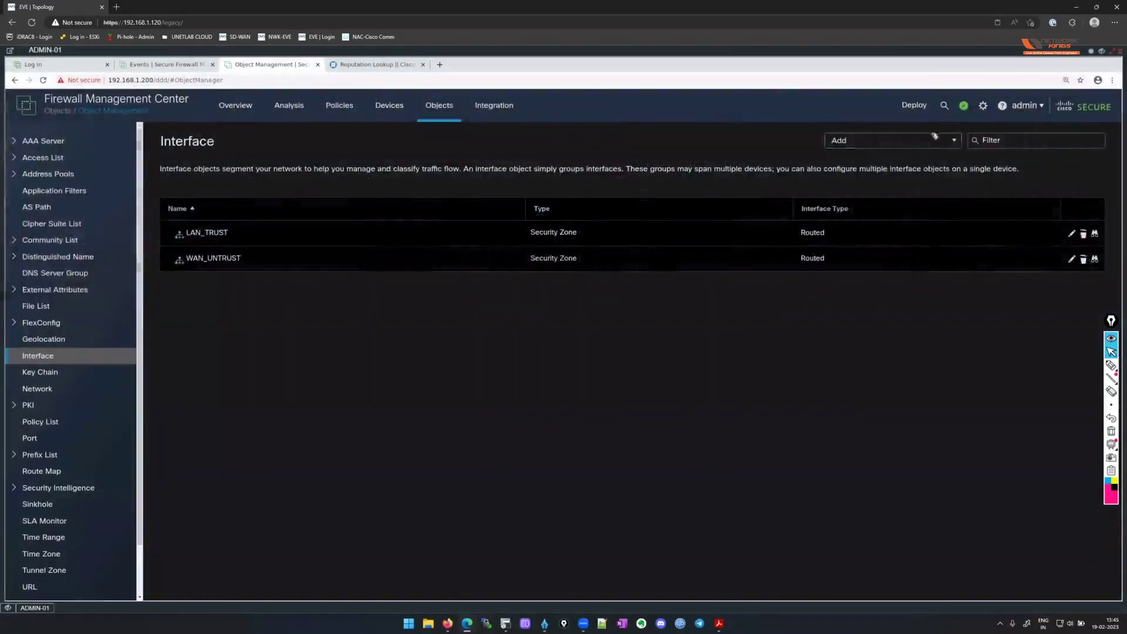
Add a security zone named DMZ with interface type Routed.
click(934, 139)
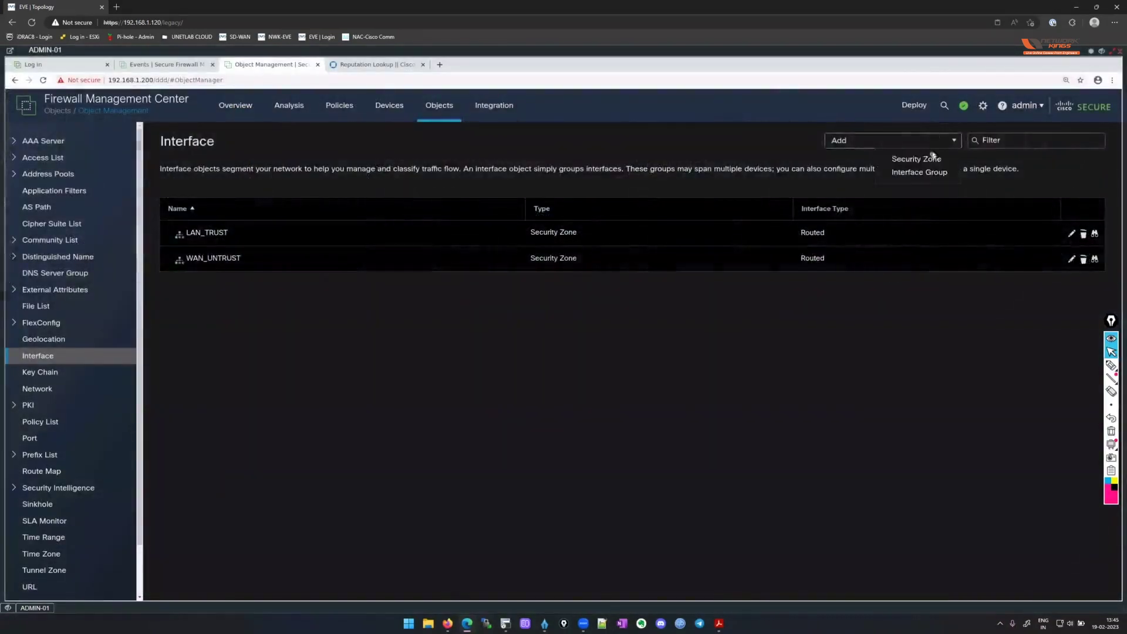
click(933, 158)
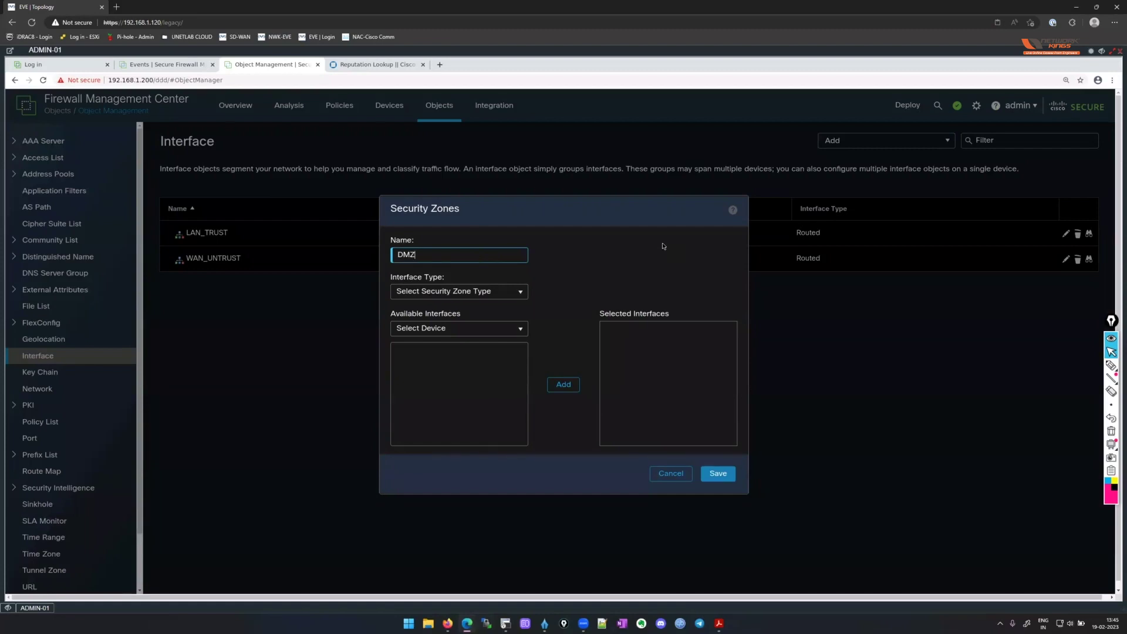
text(DMZ)
click(469, 292)
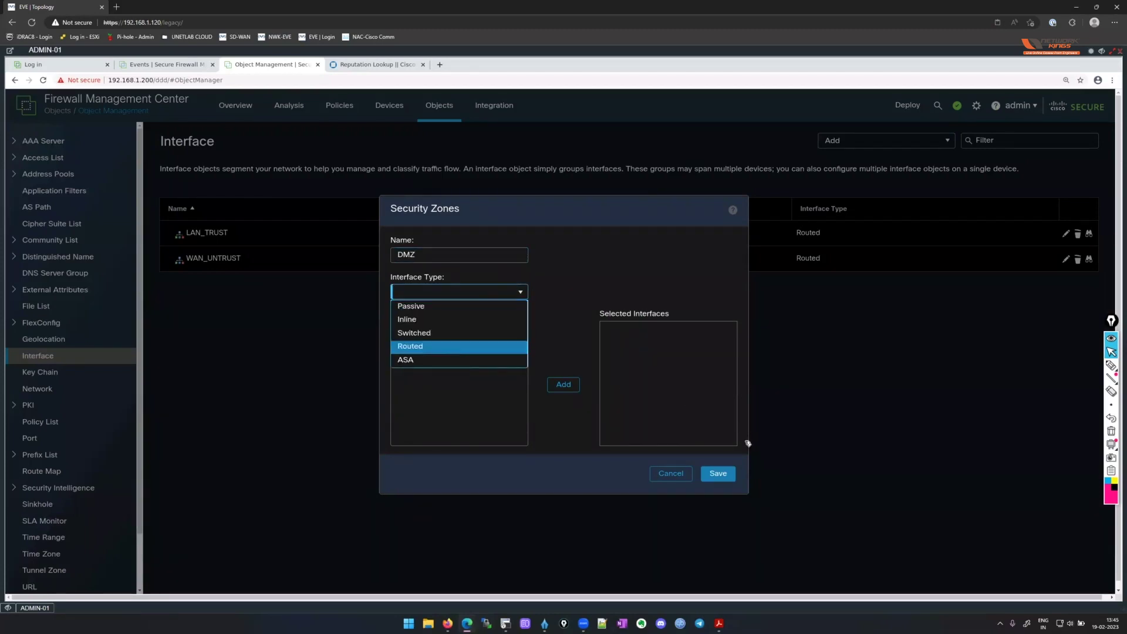
key(Return)
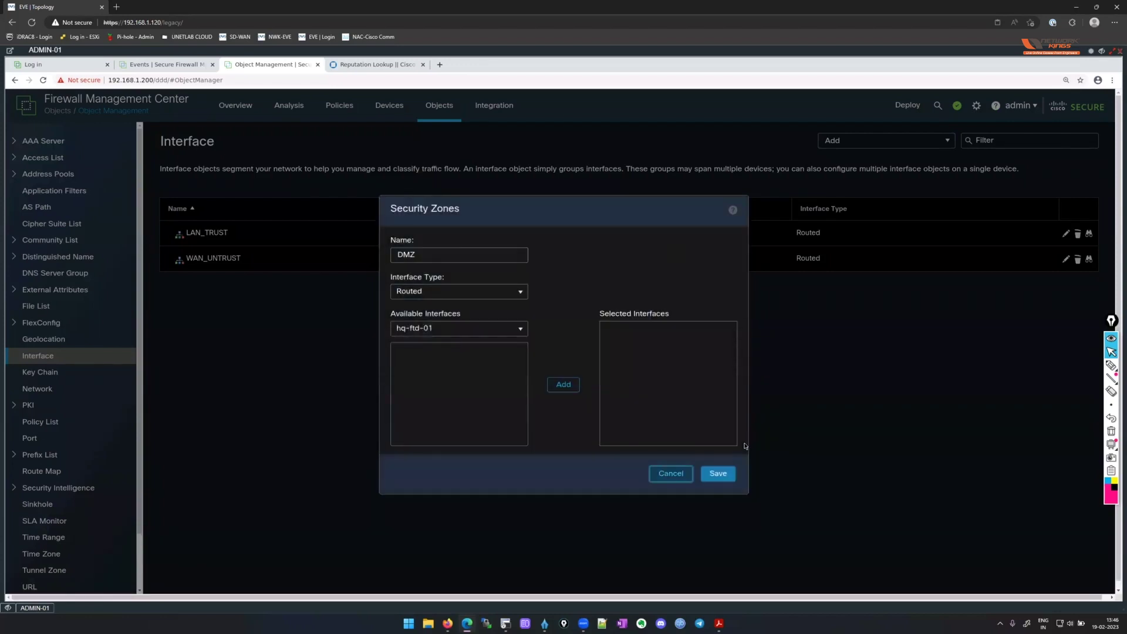
click(718, 474)
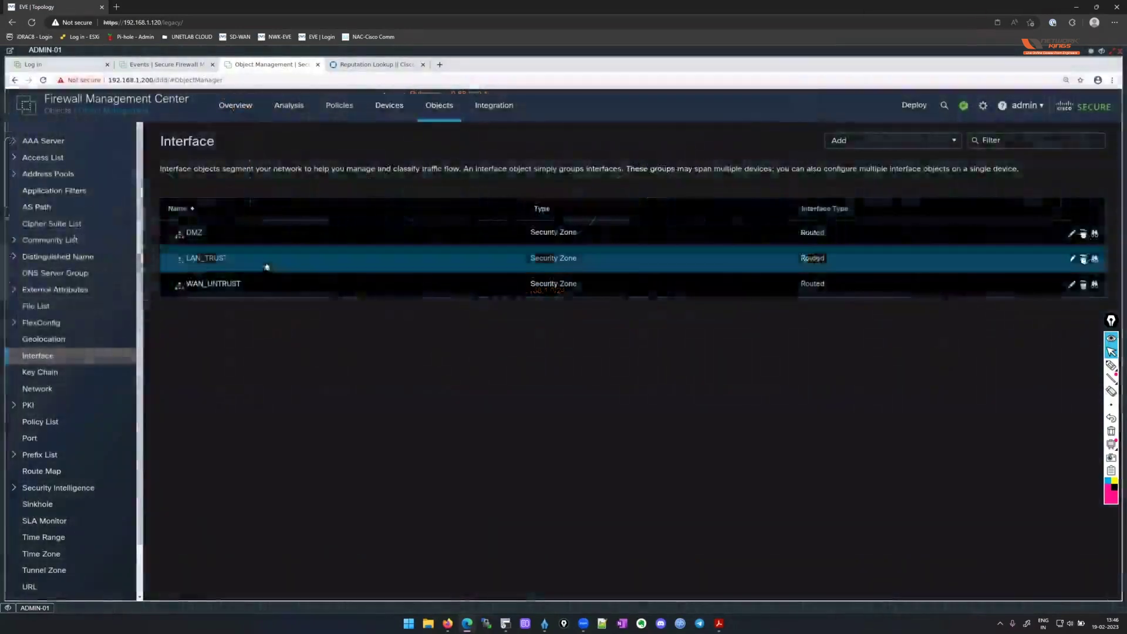
Save security zone LAN_110_TRUST as Routed, copying its name for reuse.
click(939, 141)
click(935, 157)
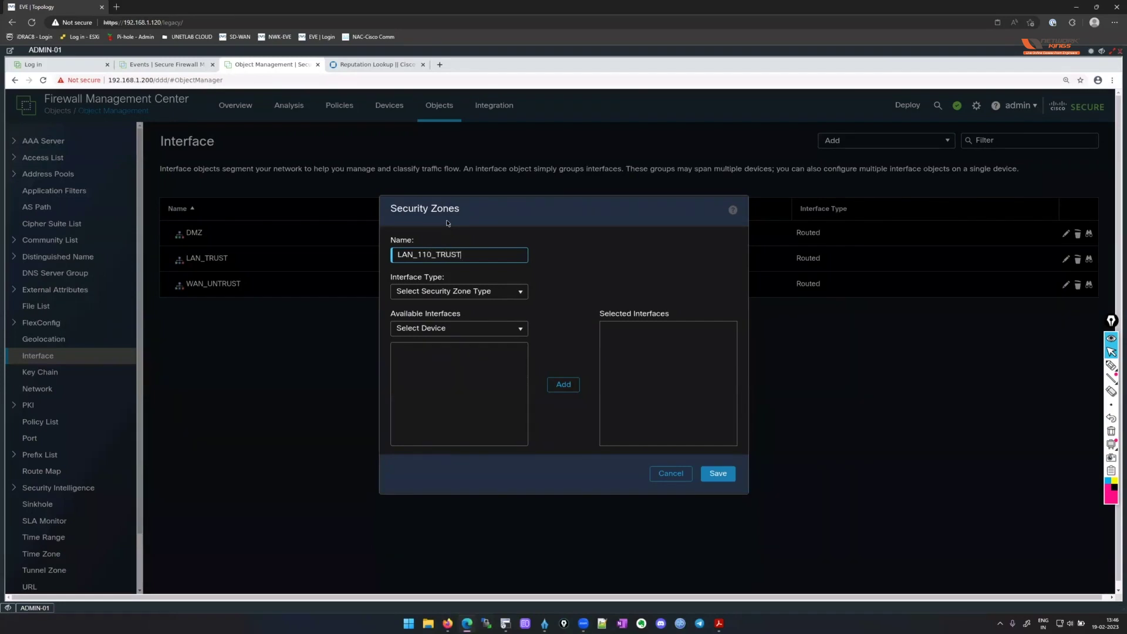
click(460, 290)
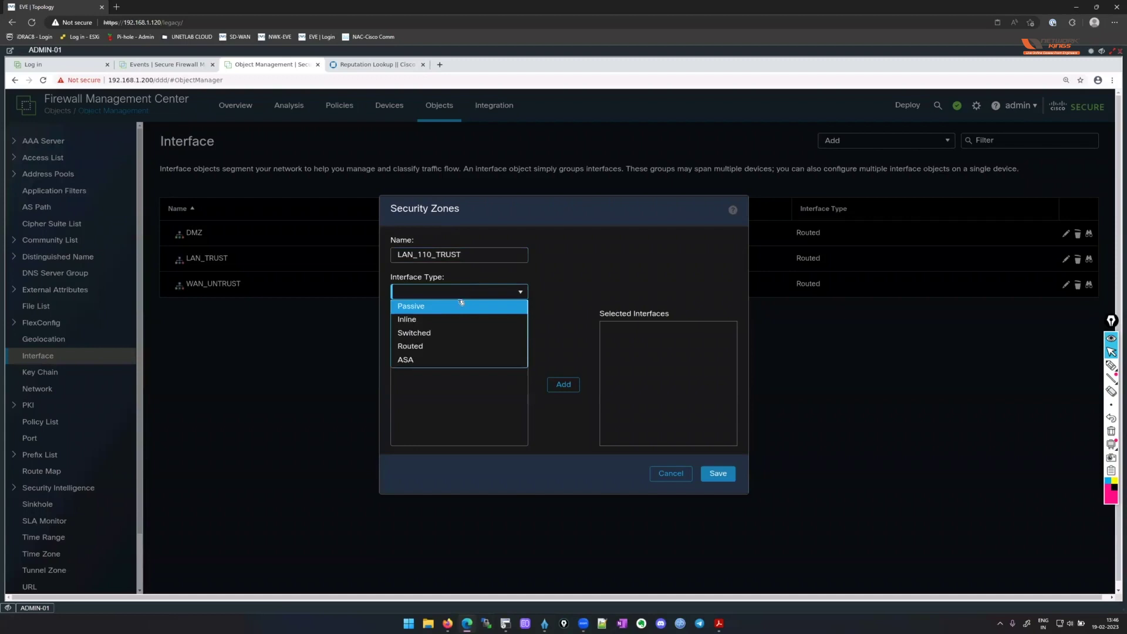
key(Return)
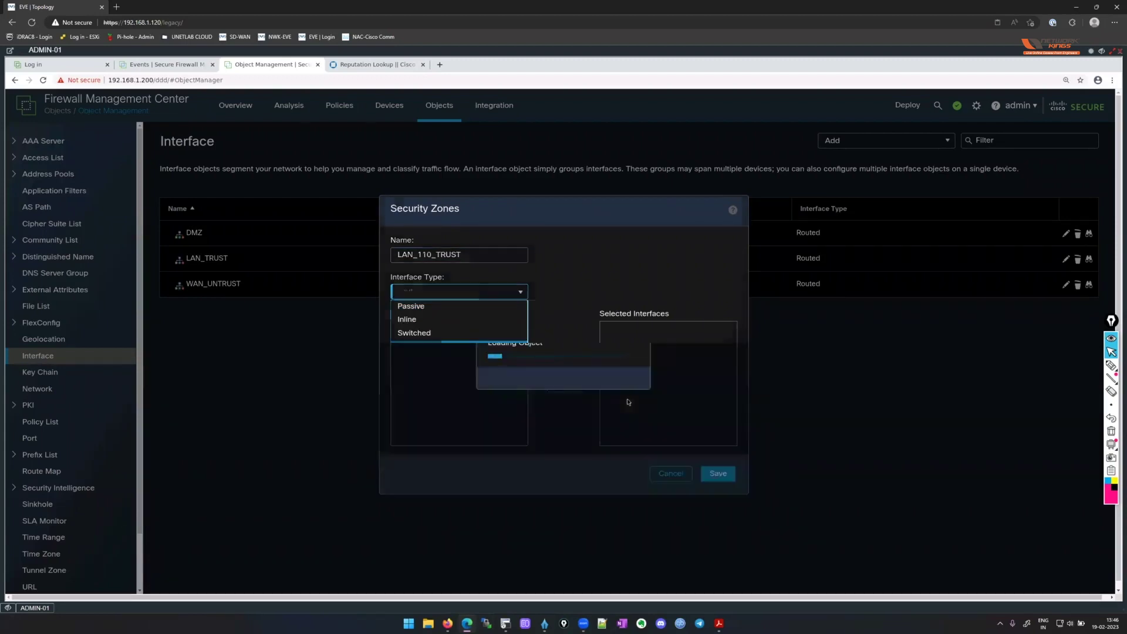
double_click(492, 254)
key(ctrl+c)
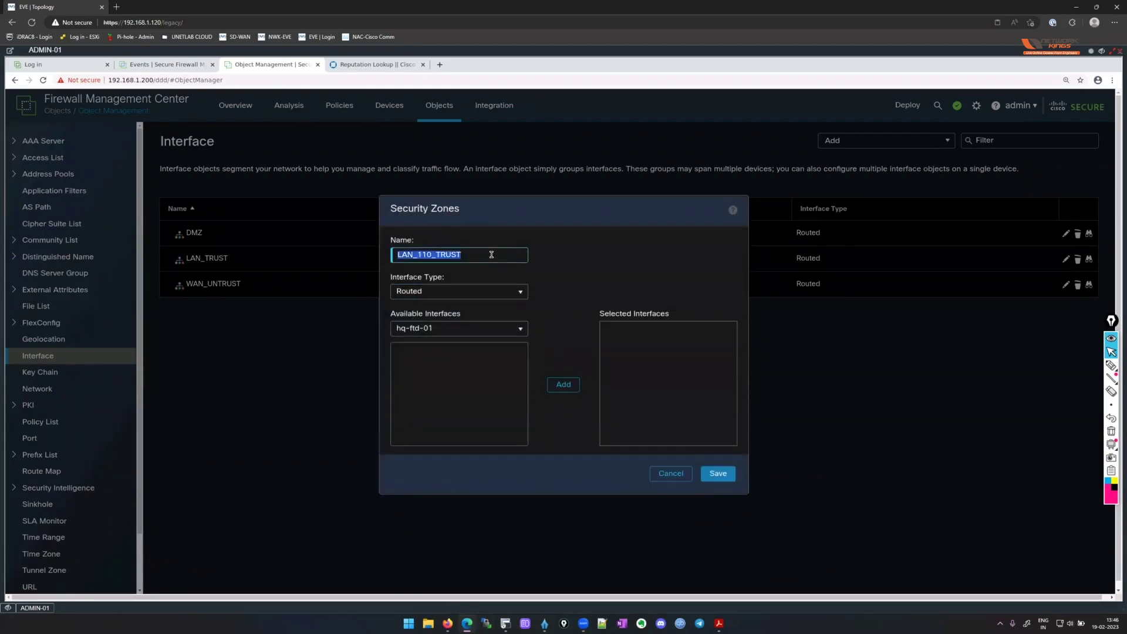
click(711, 473)
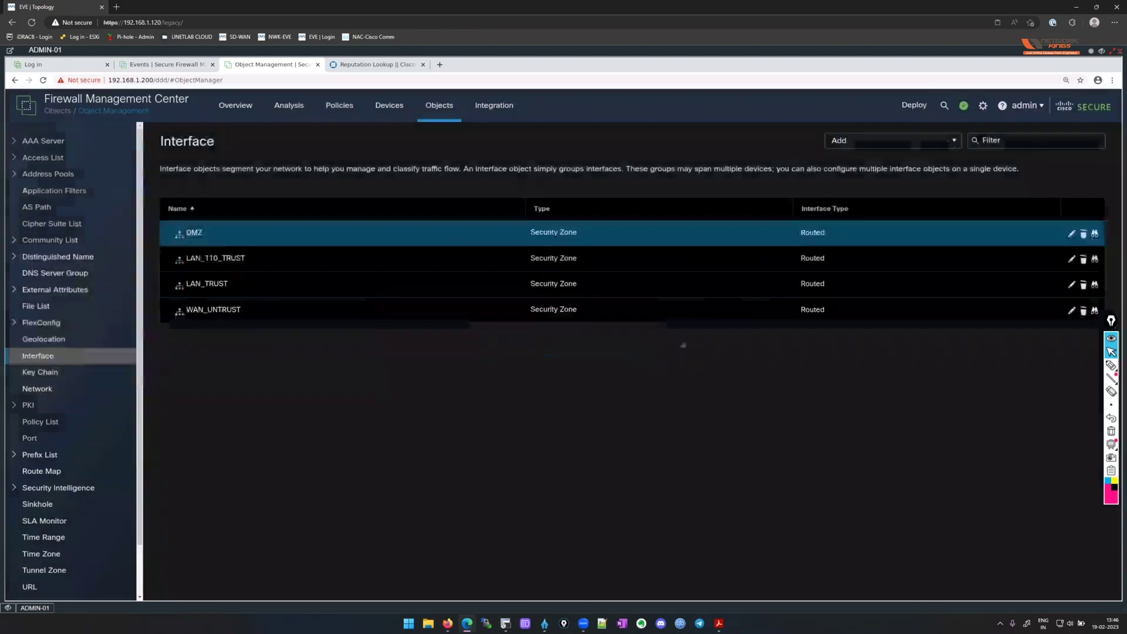
Create Routed security zone LAN_120_TRUST by editing the pasted LAN_110_TRUST name.
click(907, 147)
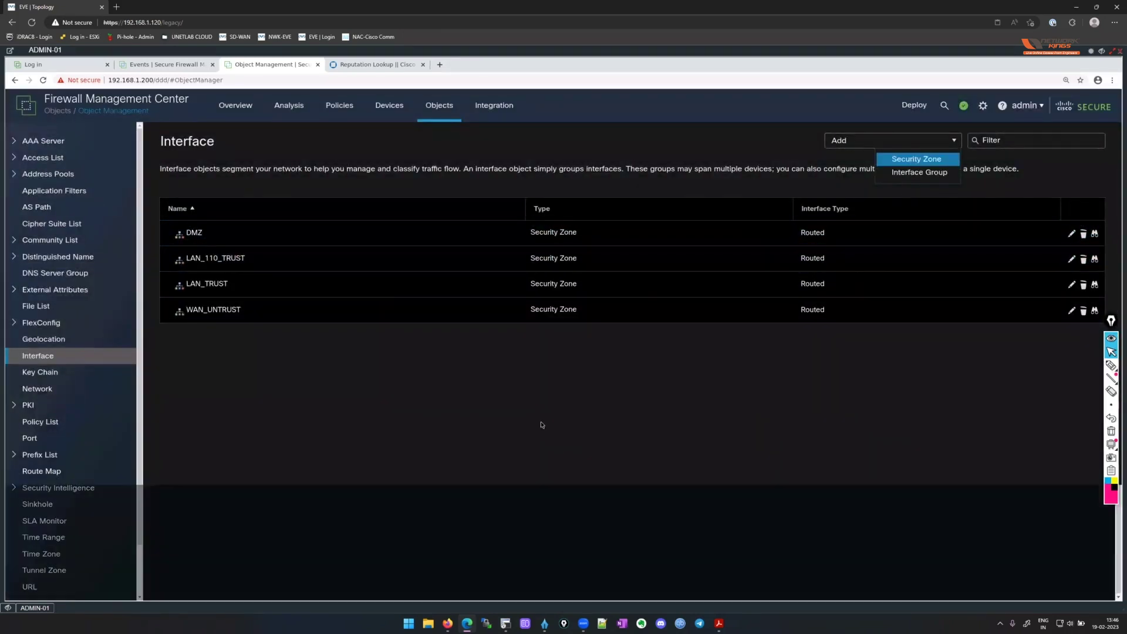
key(Return)
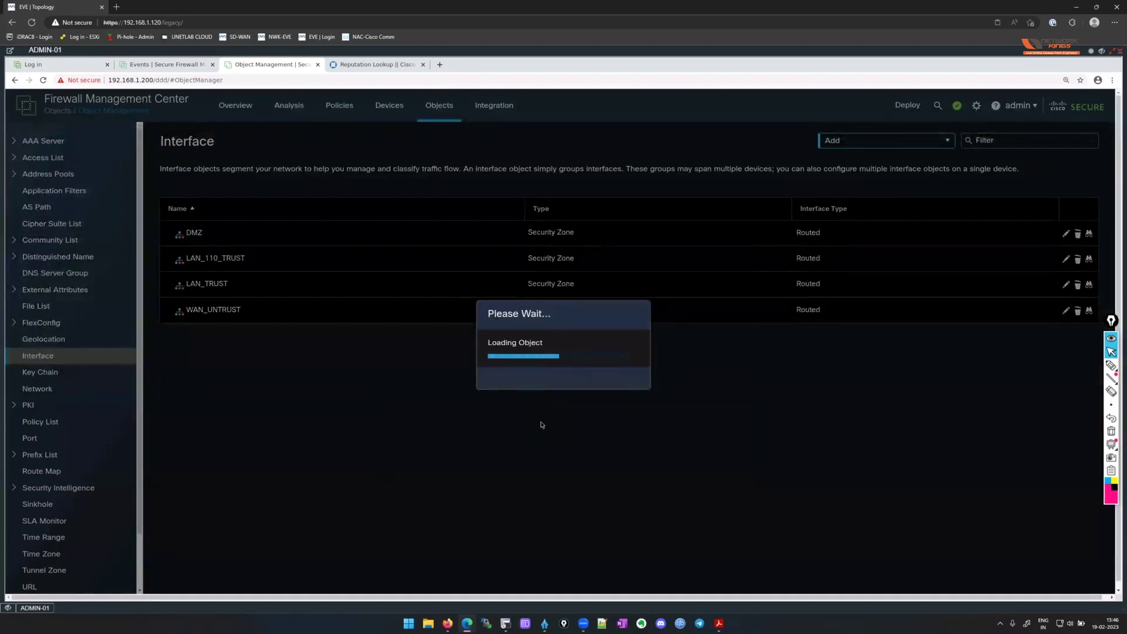
key(ctrl+v)
key(BackSpace)
text(2)
click(478, 292)
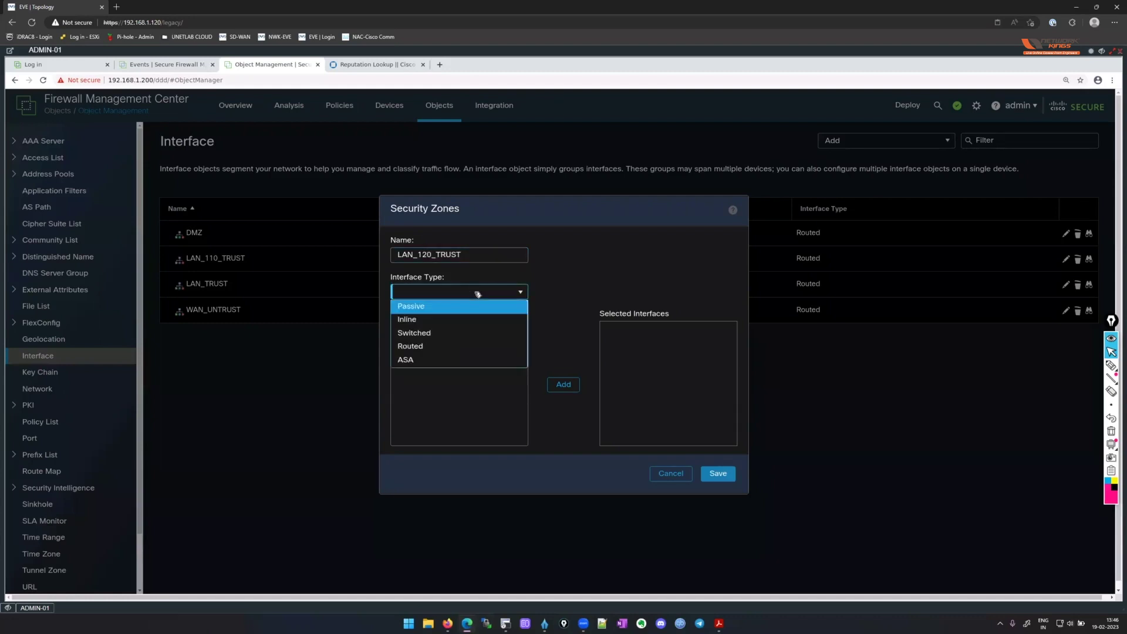
click(469, 347)
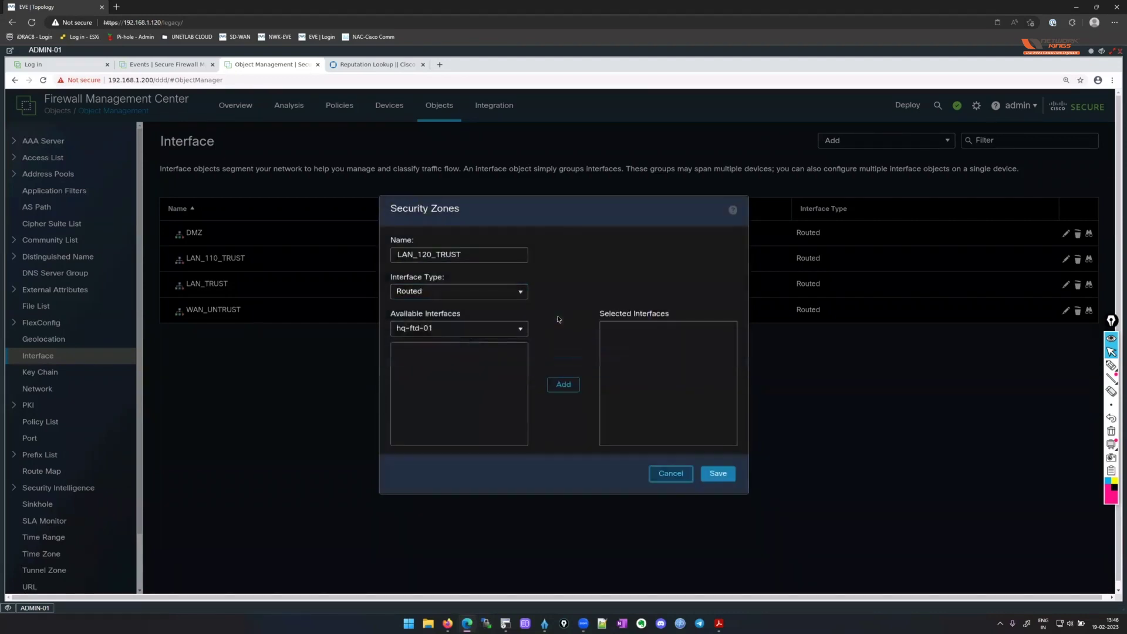
click(715, 477)
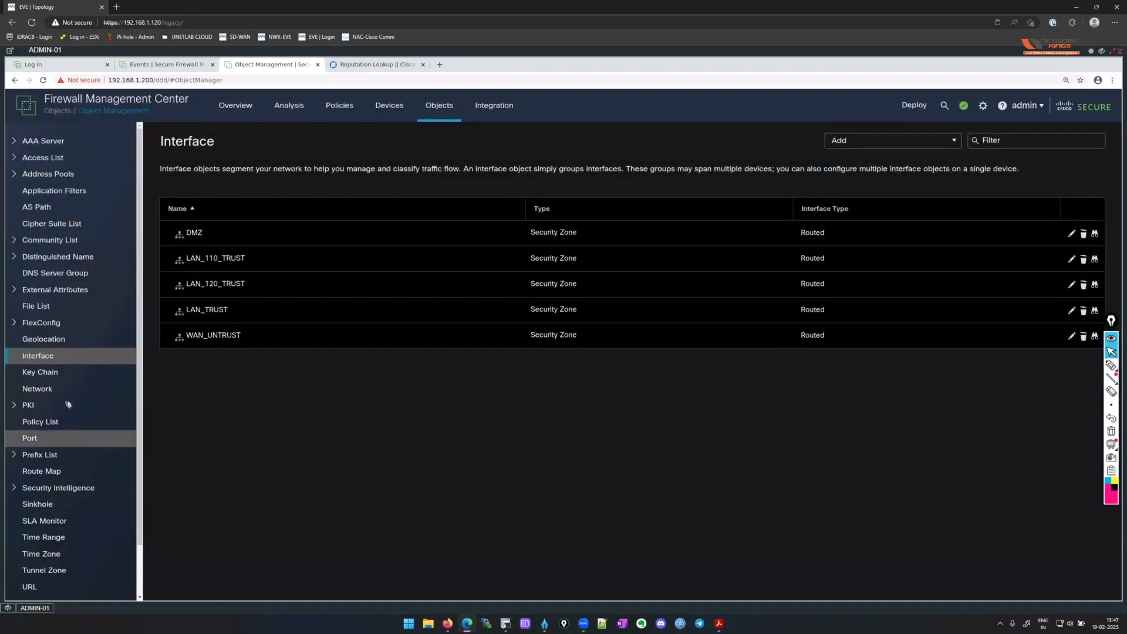
scroll(70, 403, down, 2)
Start a new time zone object named HQ-FTD-IST.
scroll(96, 523, up, 1)
scroll(97, 493, down, 1)
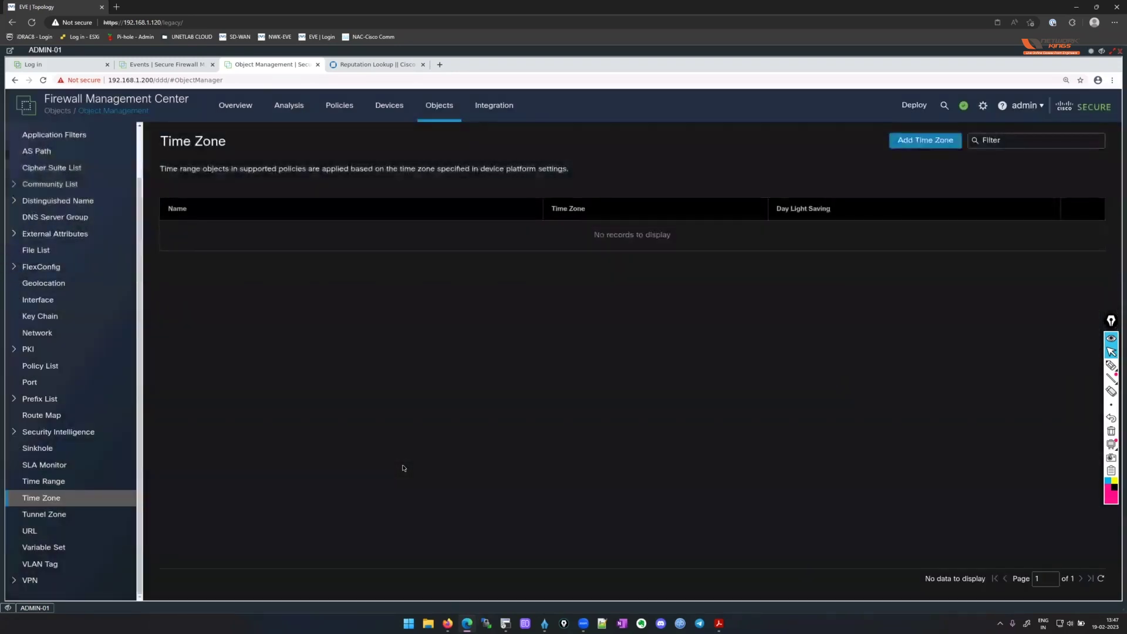
click(909, 142)
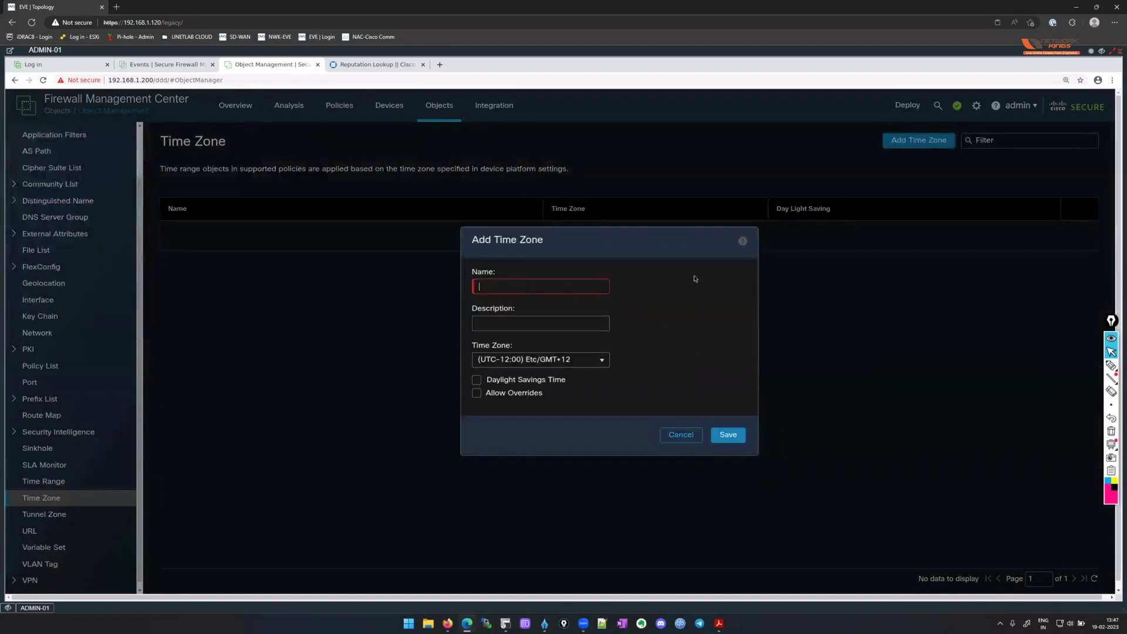
text(HQ-FTD-IST)
Set it to (UTC+05:30) Asia/Kolkata, save, and go to Network objects.
click(603, 360)
click(603, 360)
scroll(596, 419, down, 8)
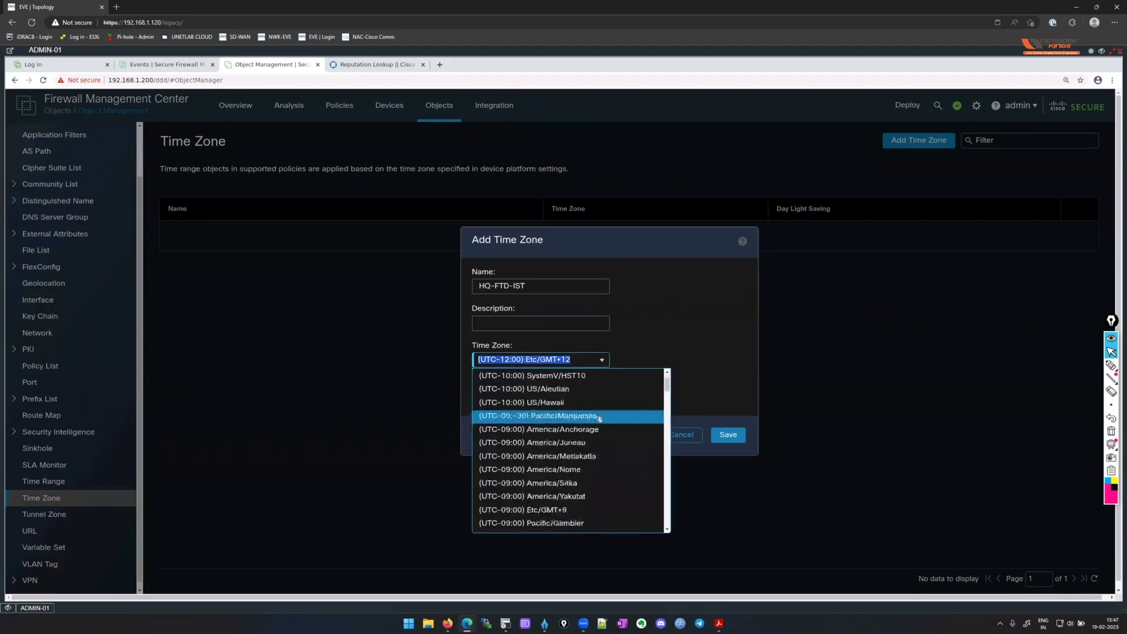
scroll(602, 418, down, 20)
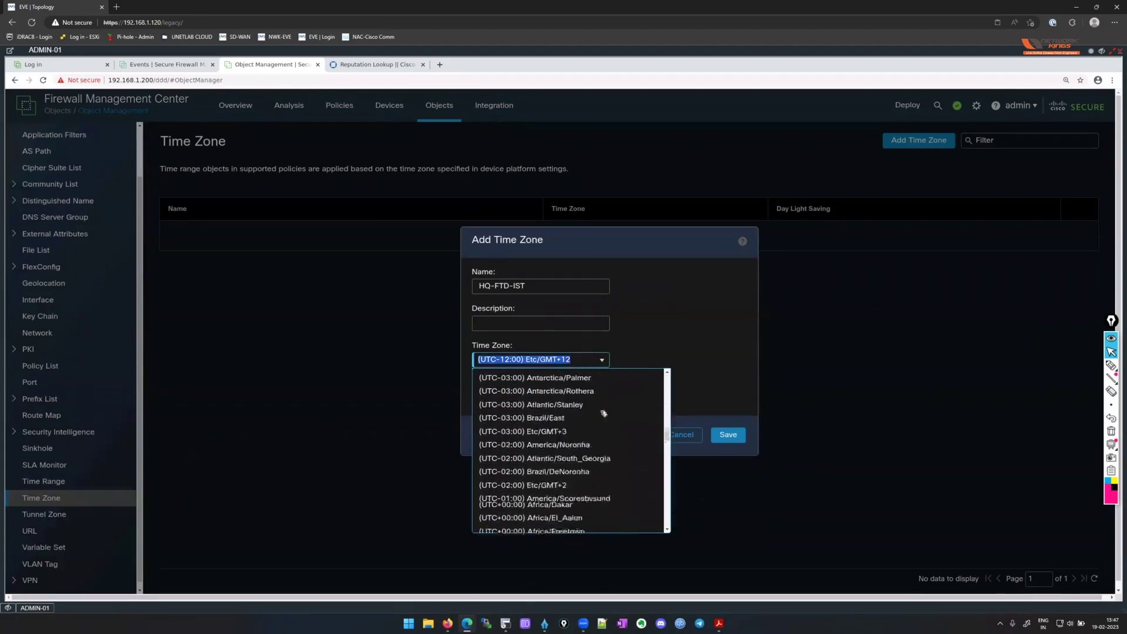
scroll(604, 410, down, 20)
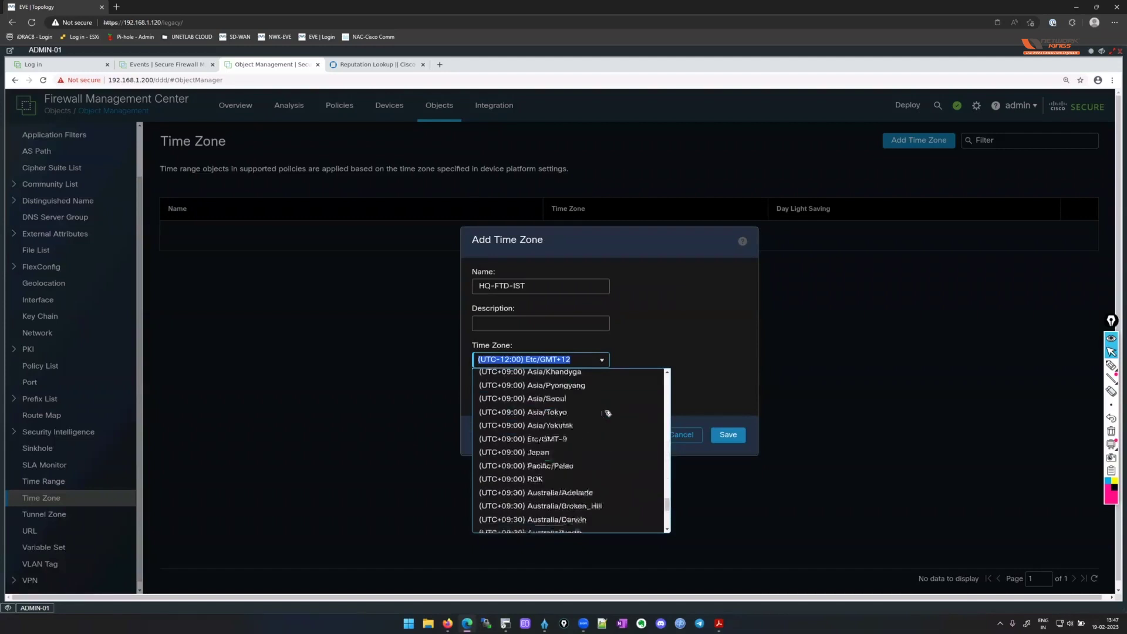
scroll(608, 414, up, 10)
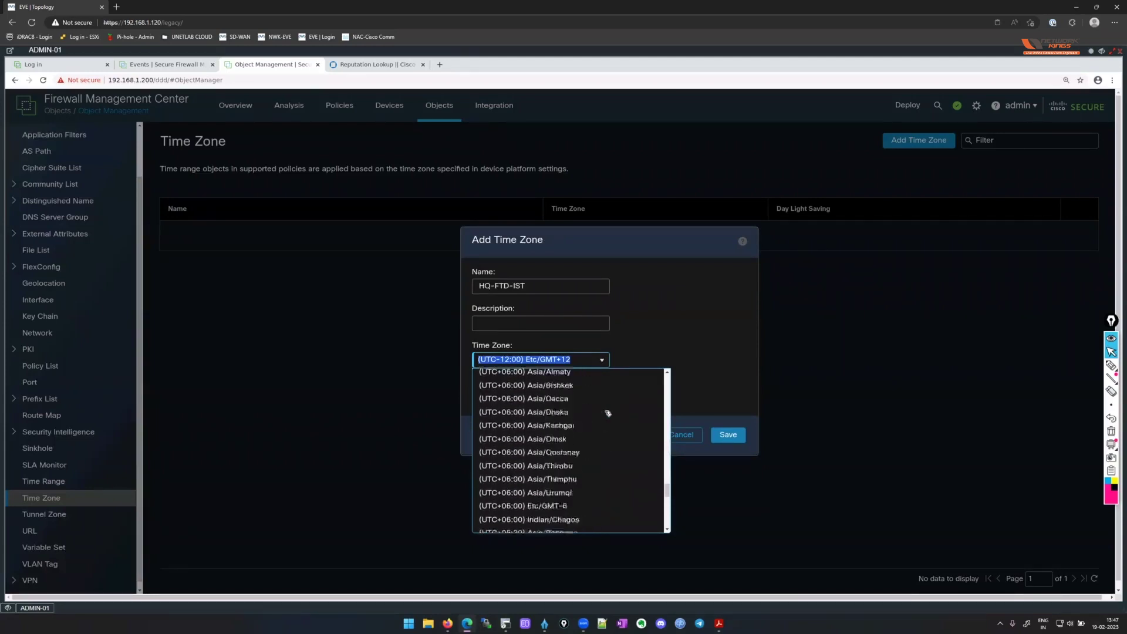
scroll(608, 414, up, 3)
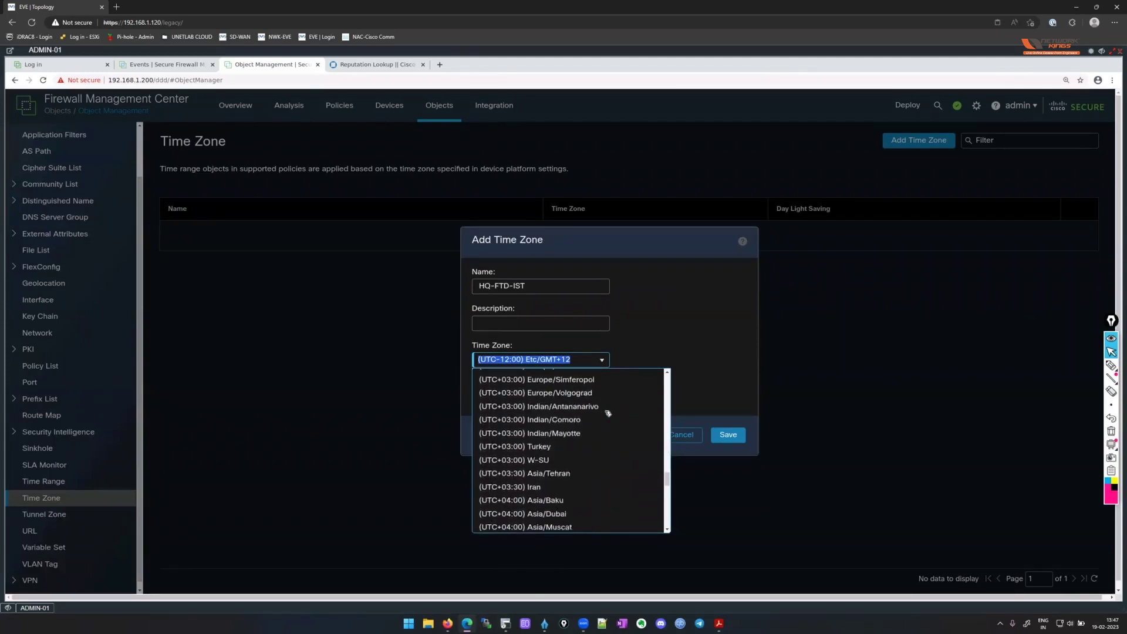
scroll(604, 411, down, 5)
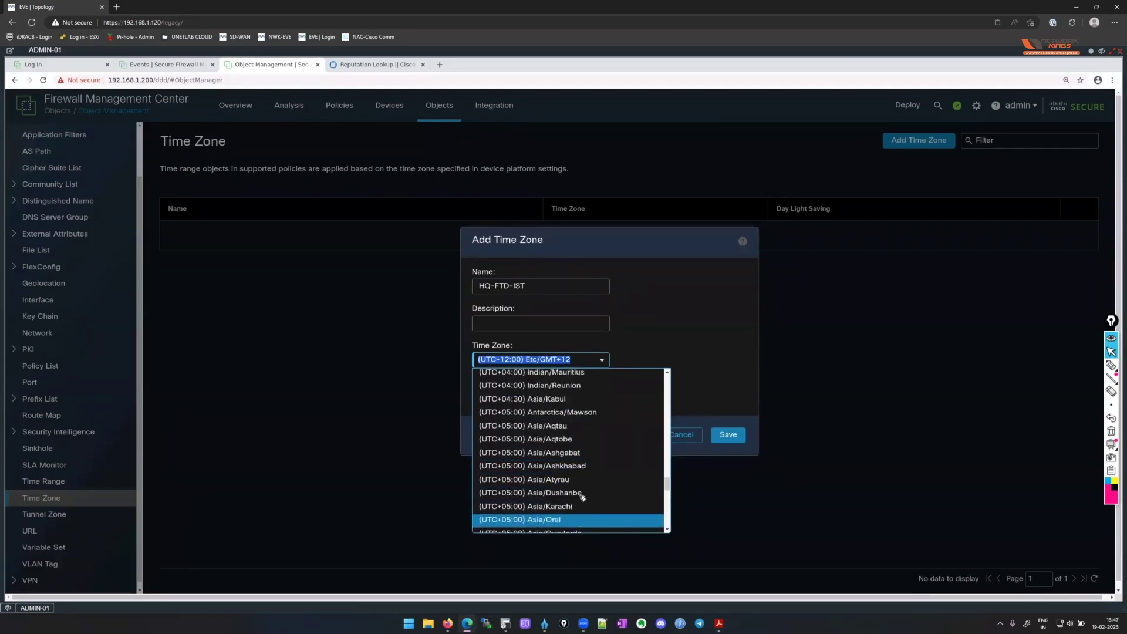
scroll(580, 497, down, 1)
scroll(587, 470, down, 2)
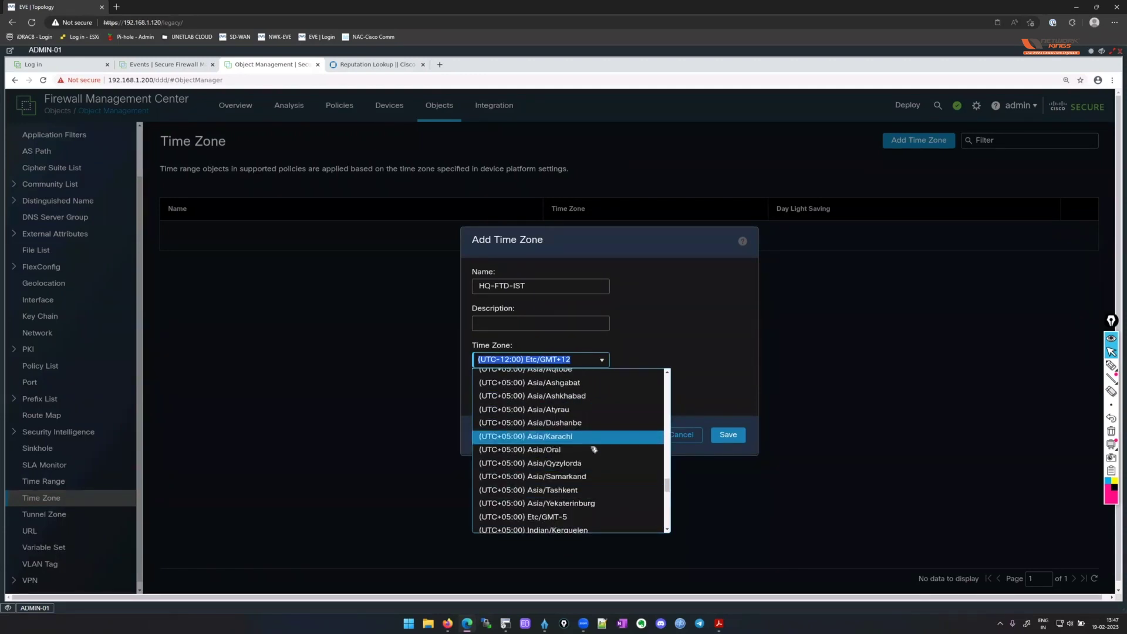
scroll(595, 458, down, 3)
click(597, 493)
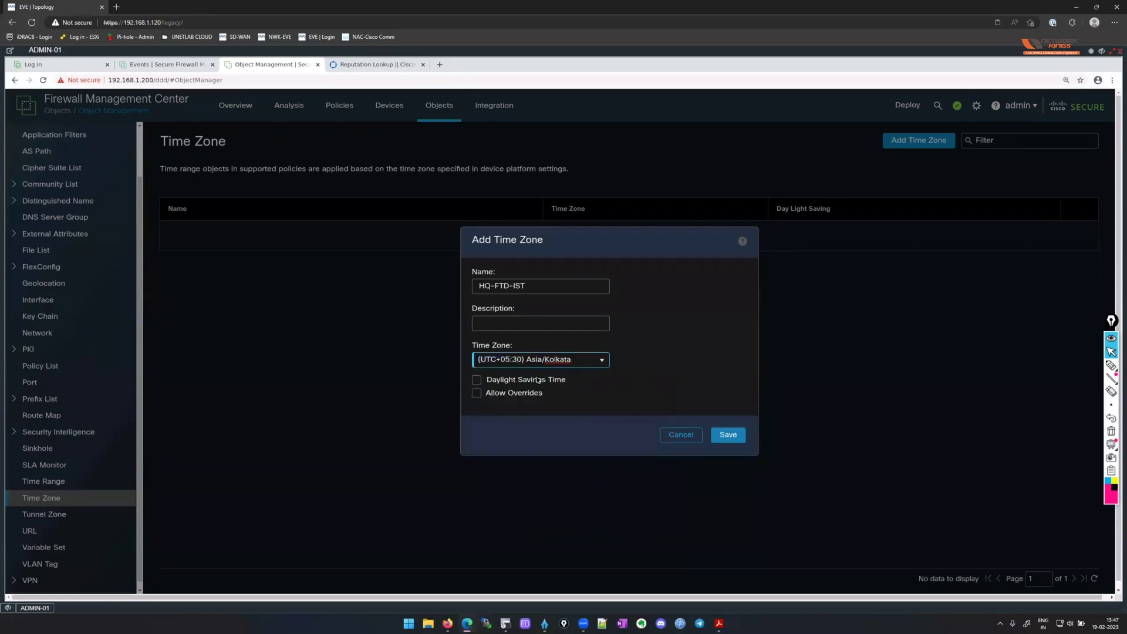
click(663, 383)
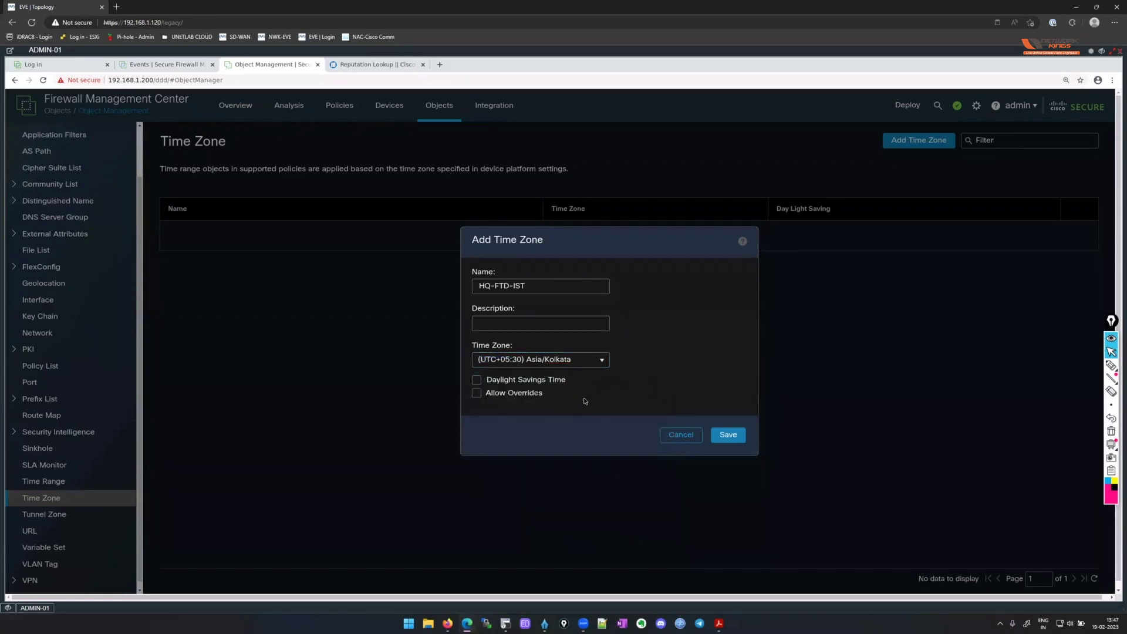
click(727, 442)
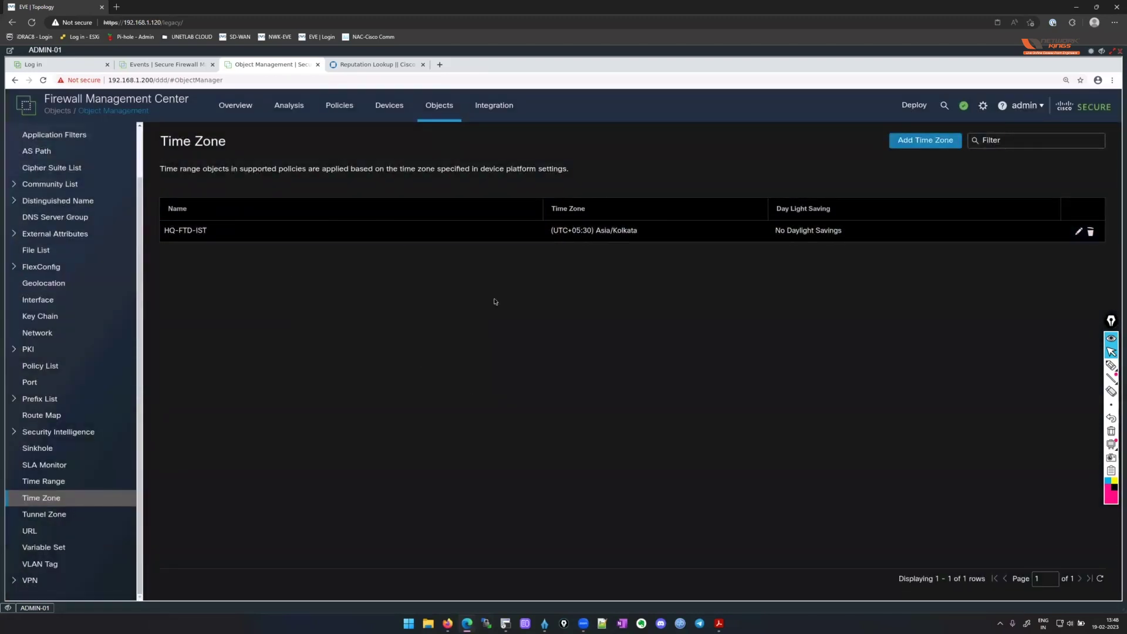
click(37, 333)
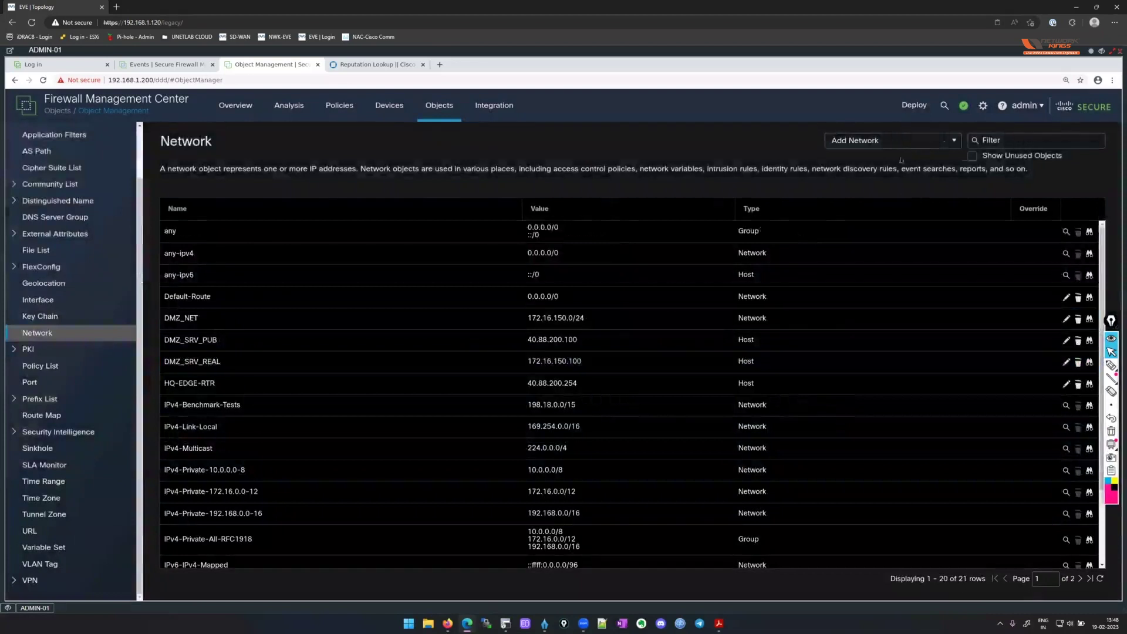
Create host object DNS-1 for 208.67.222.222, copying the address for reuse.
click(897, 145)
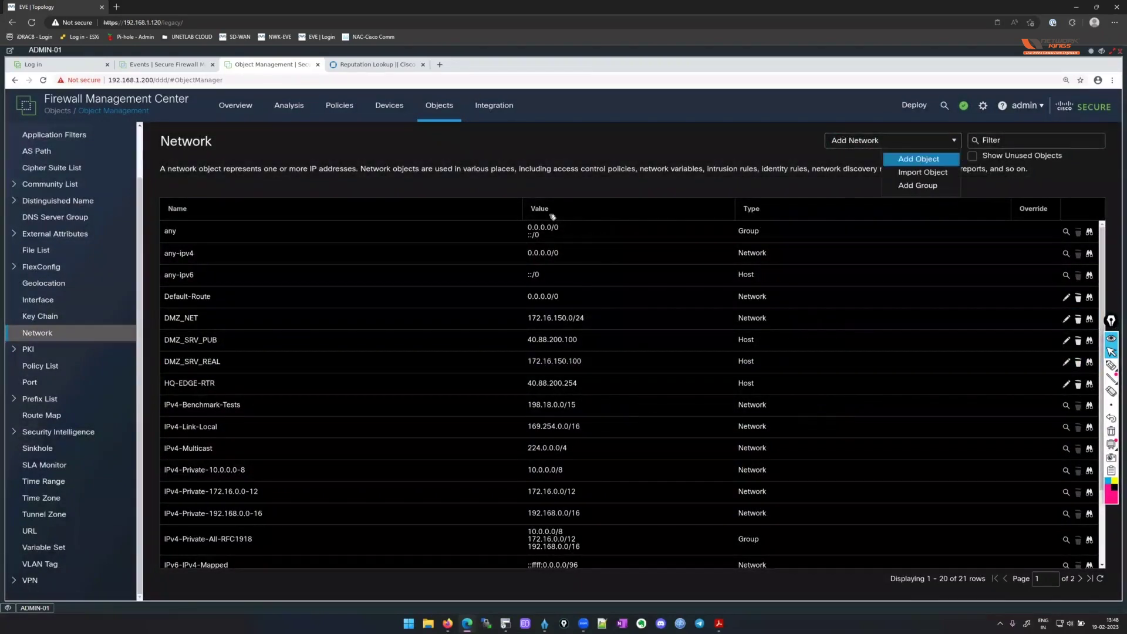
click(919, 158)
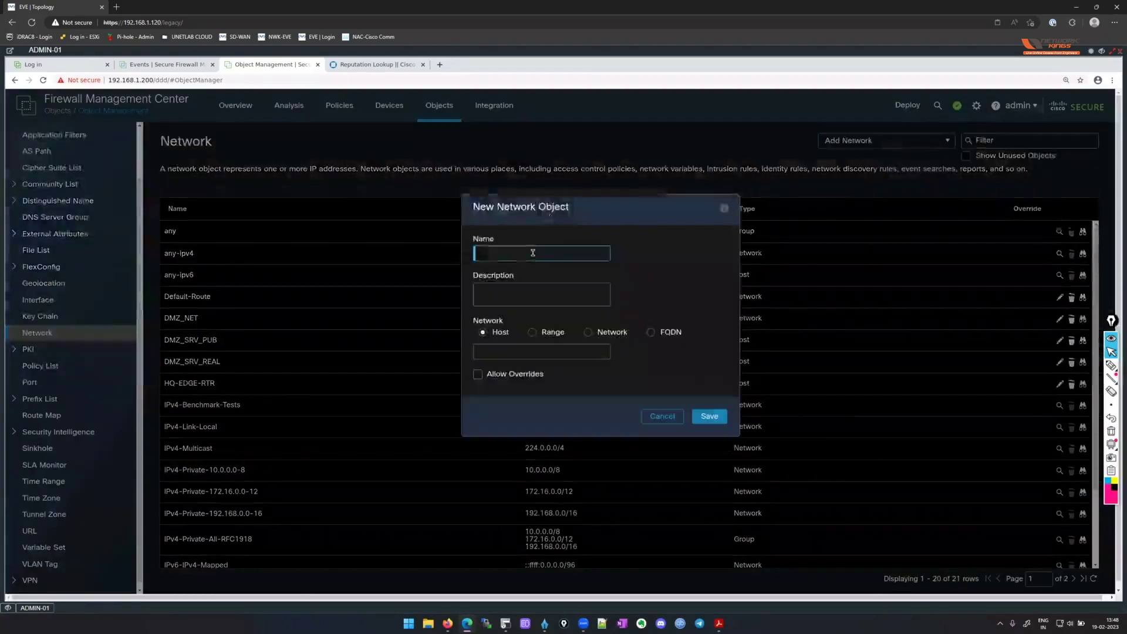
text(DNS)
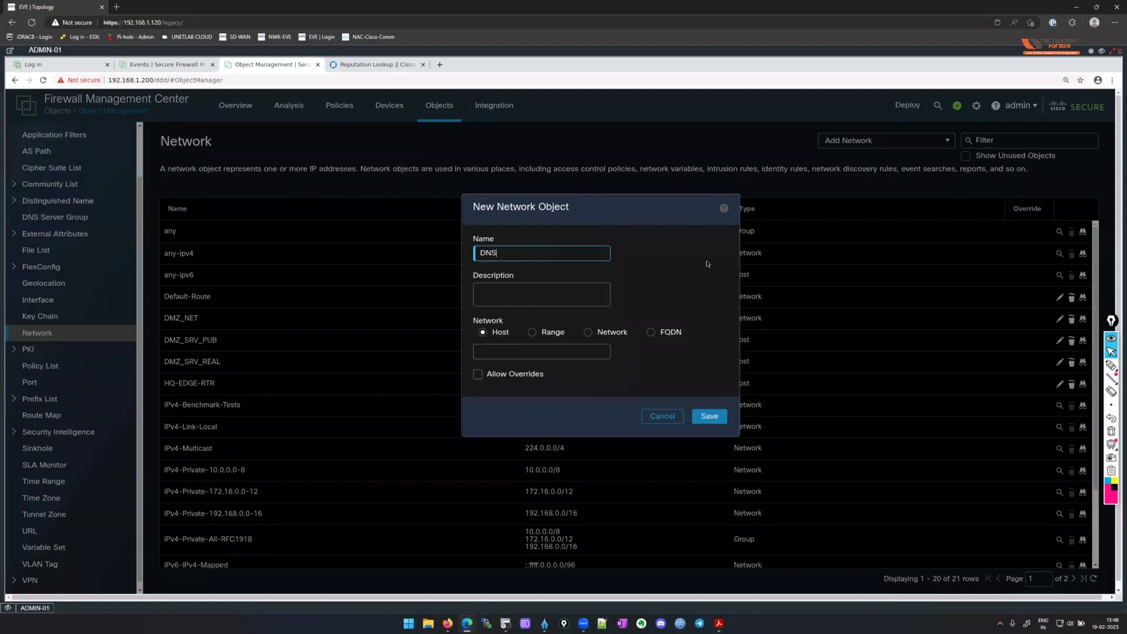
key(Tab)
key(Tab)
key(Tab)
text(20)
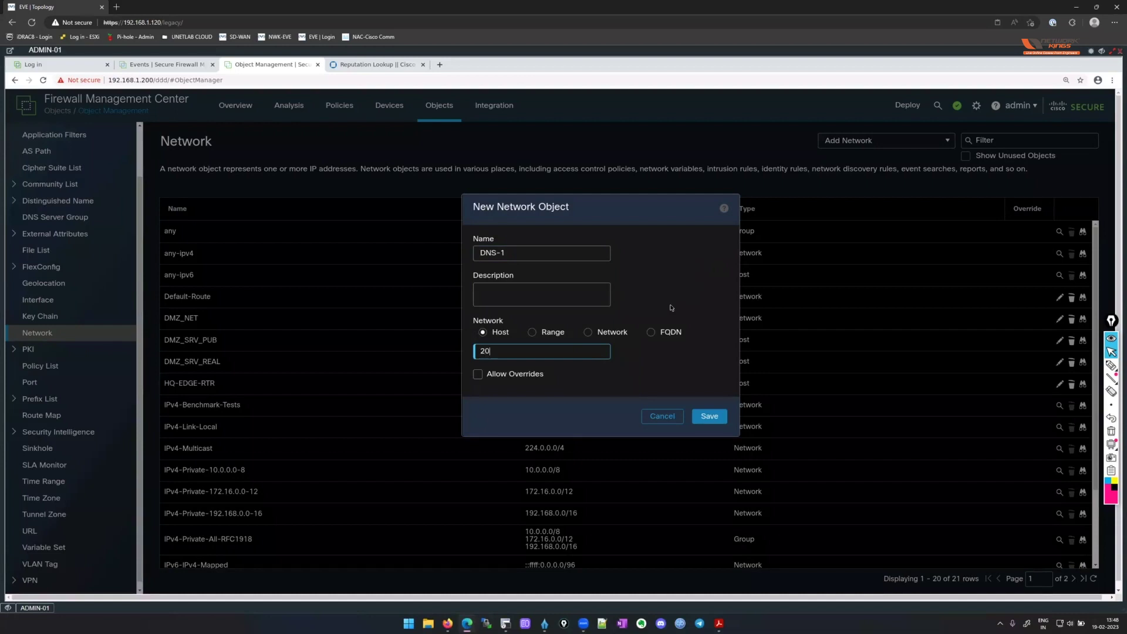
text(8.67.222.222)
key(ctrl+a)
key(ctrl+c)
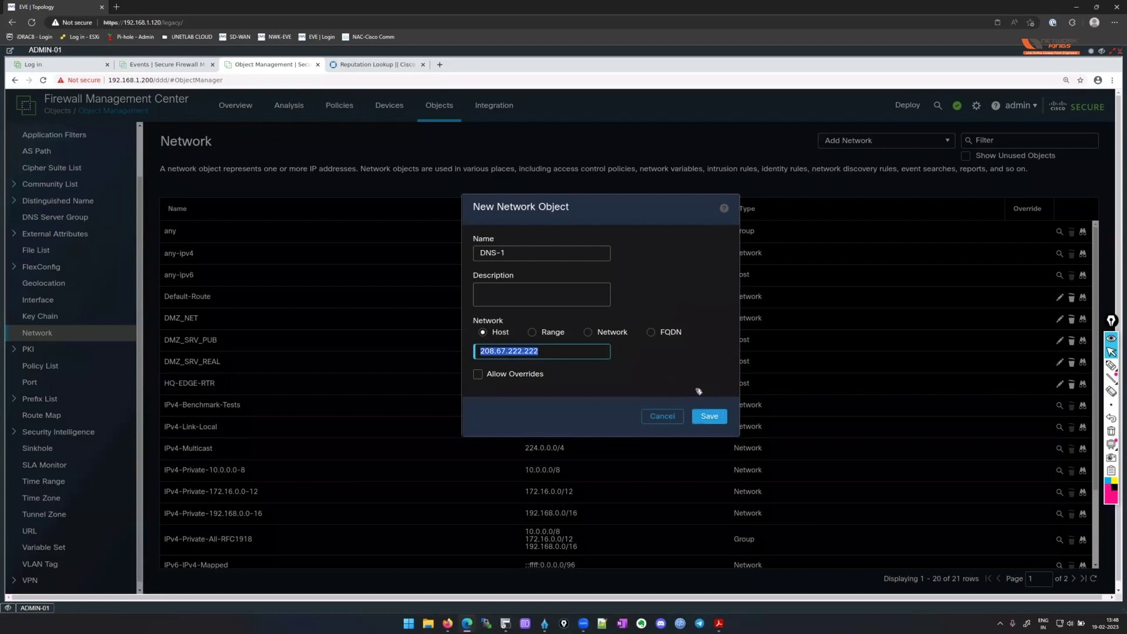
key(Return)
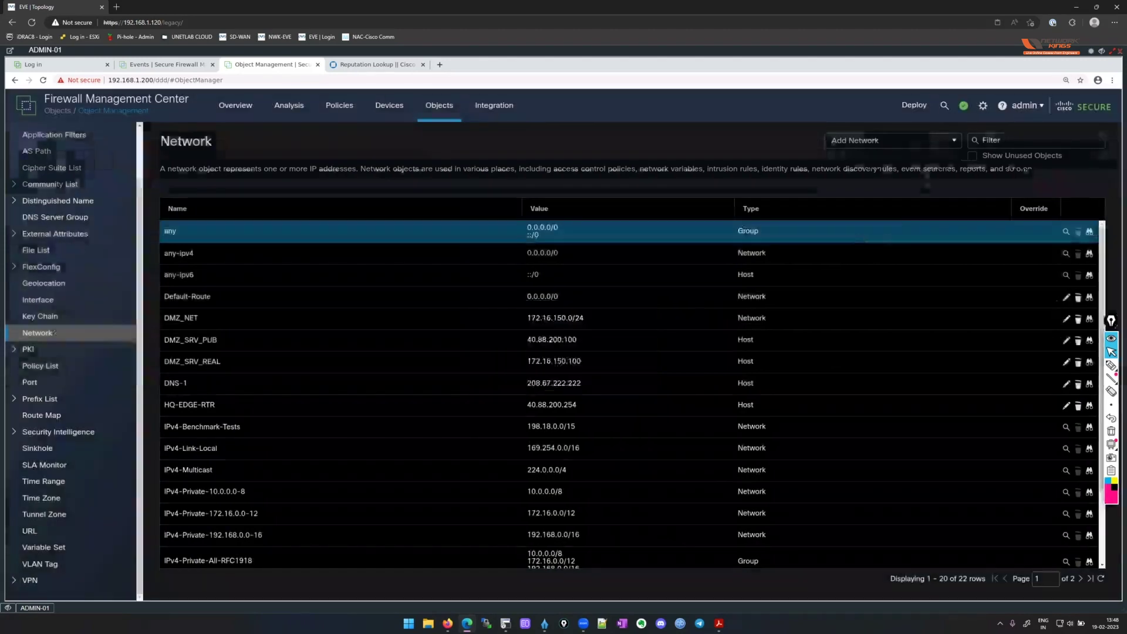
click(931, 140)
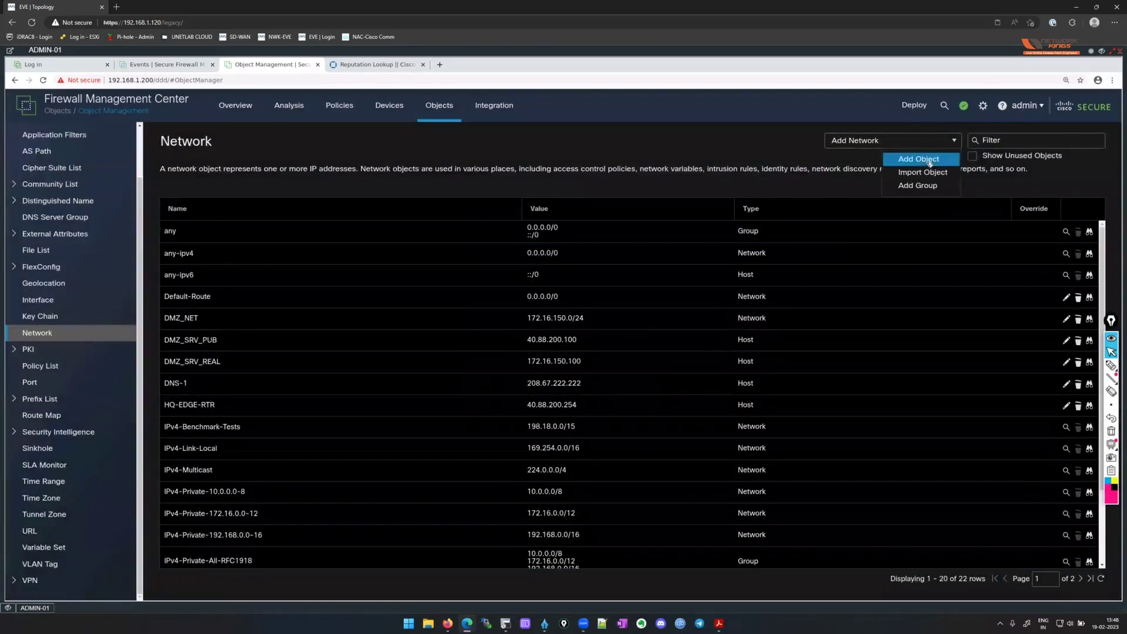
Create host object DNS-2 at 208.67.220.220 by editing the pasted DNS-1 address.
click(919, 159)
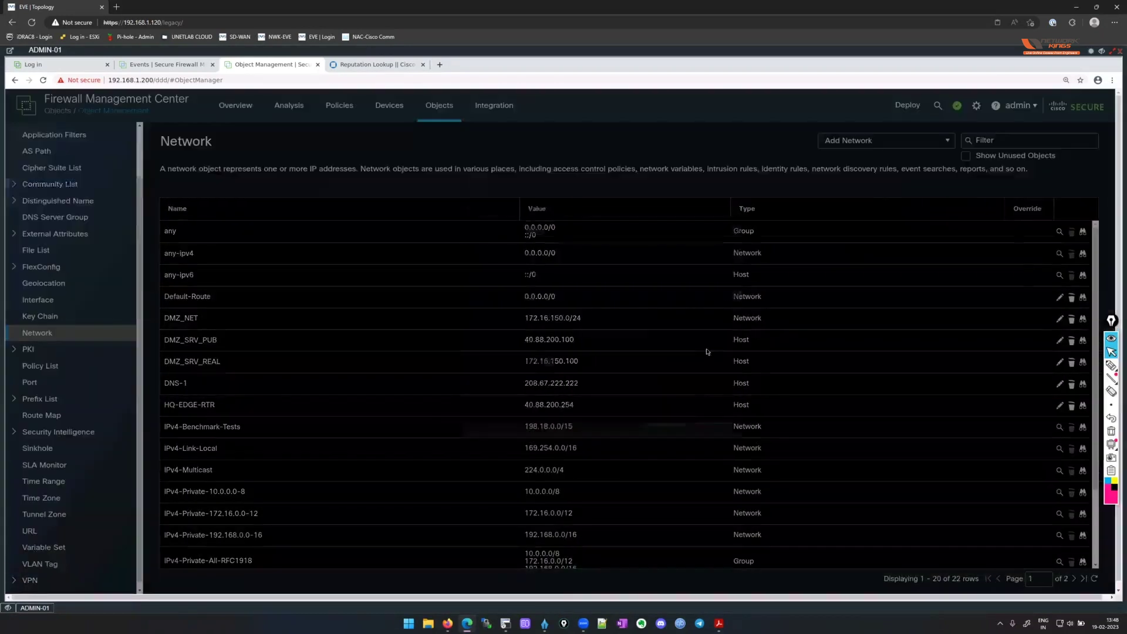
click(531, 352)
key(ctrl+v)
click(543, 257)
text(DNS-)
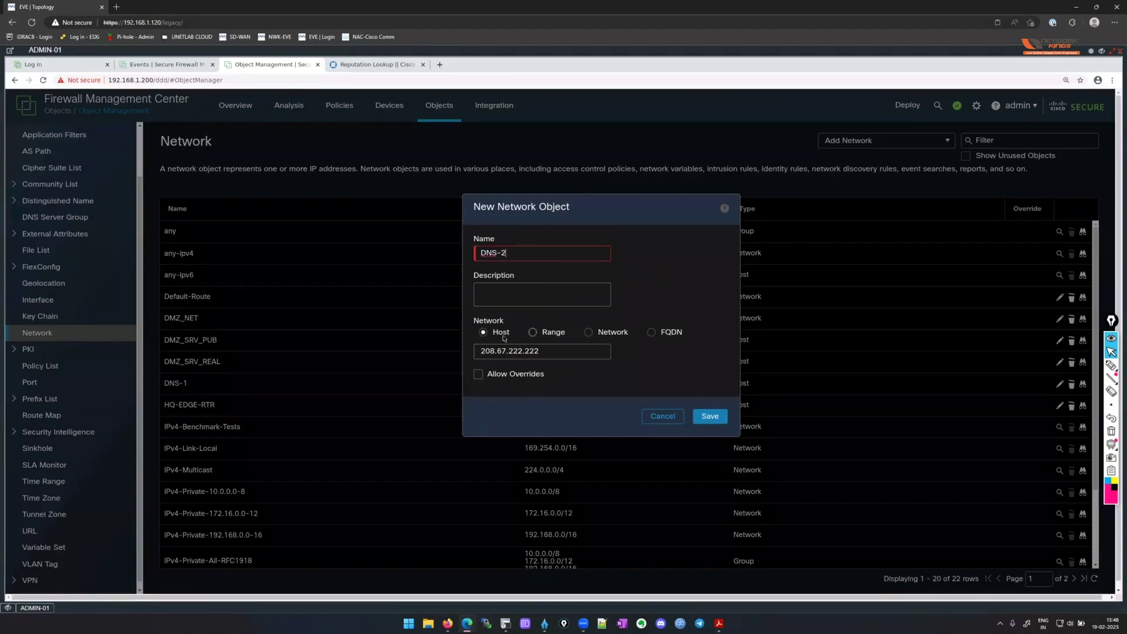
click(561, 353)
click(556, 353)
key(BackSpace)
key(BackSpace)
key(BackSpace)
text(20)
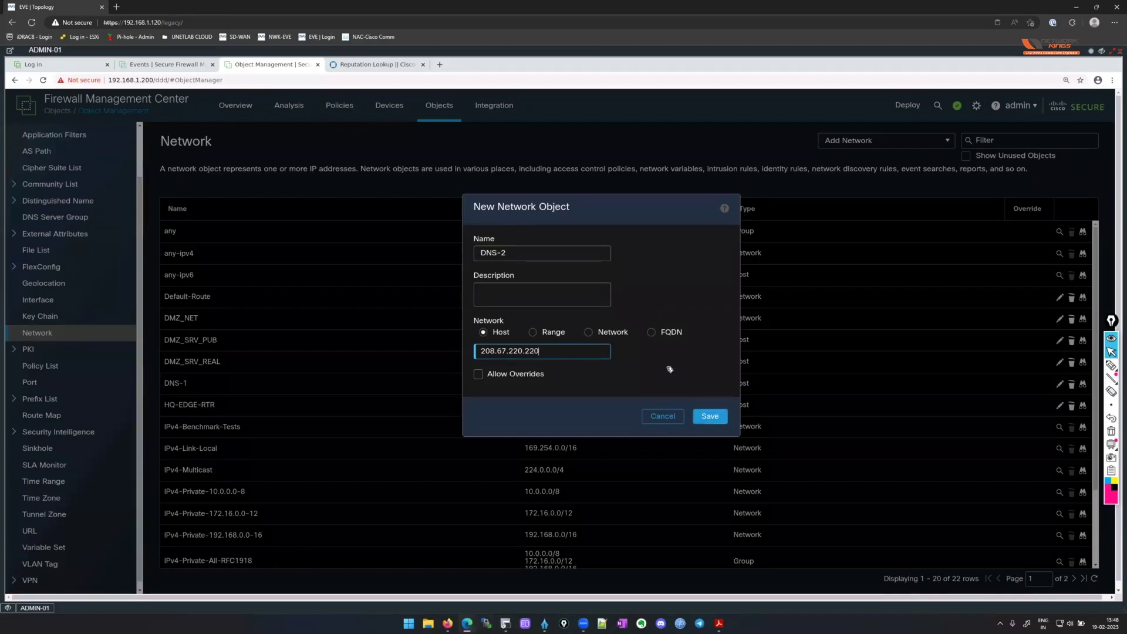
key(Return)
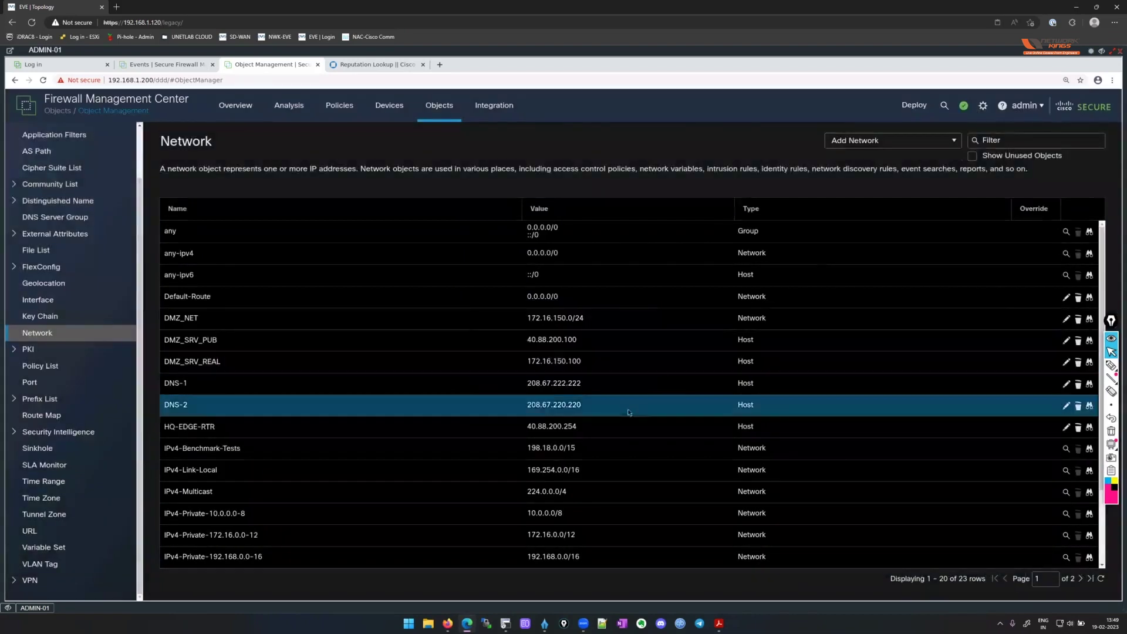
click(905, 142)
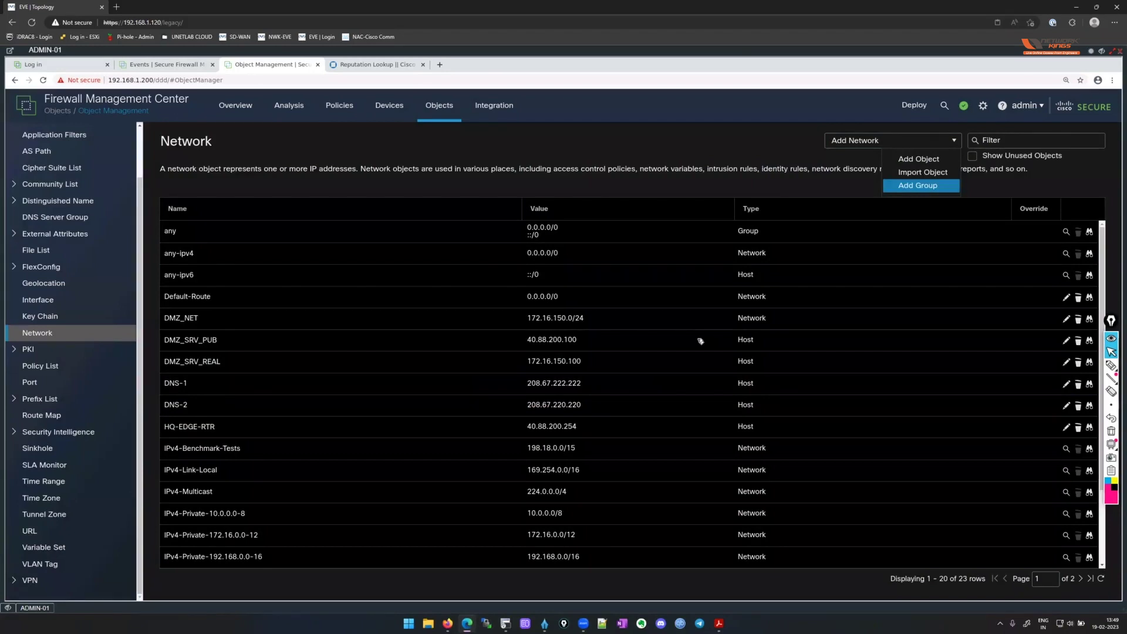
Name the new network group HQ-DNS and add DNS-1 and DNS-2 as members.
click(918, 185)
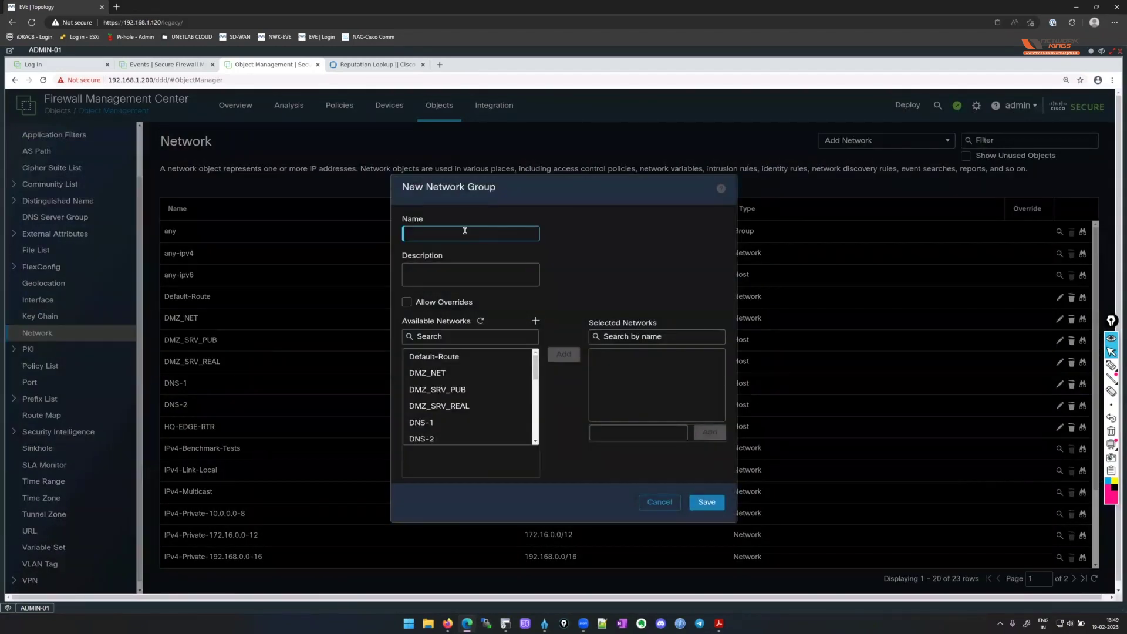
text(HQ-DNS)
click(446, 422)
ctrl+click(446, 439)
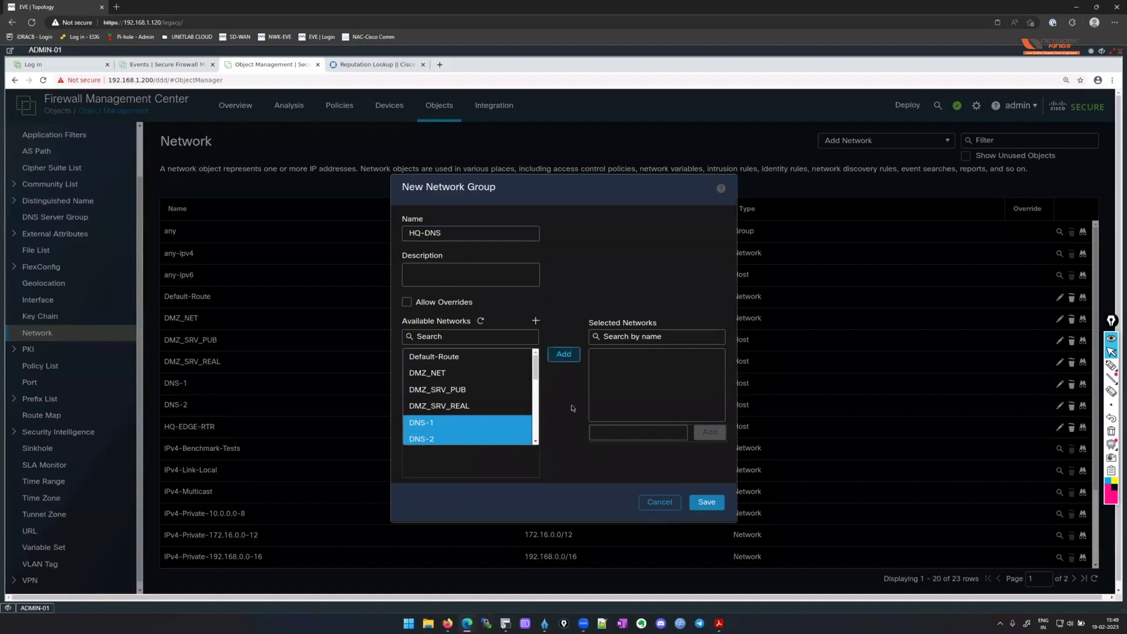
click(565, 354)
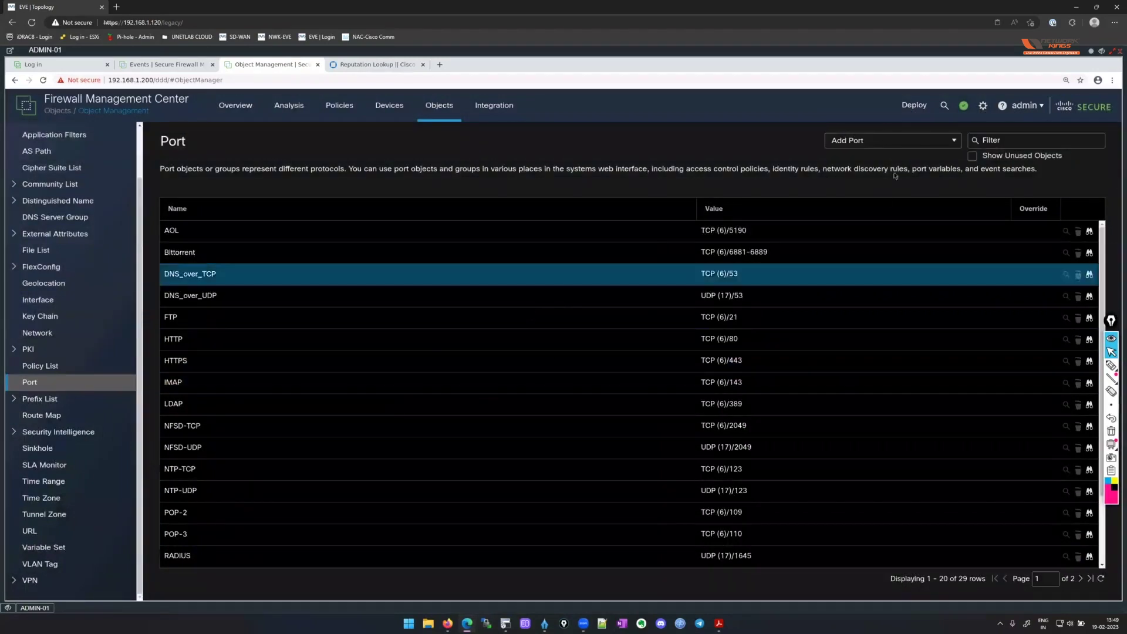
Create and save a DNS port group holding DNS_over_TCP and DNS_over_UDP.
click(911, 144)
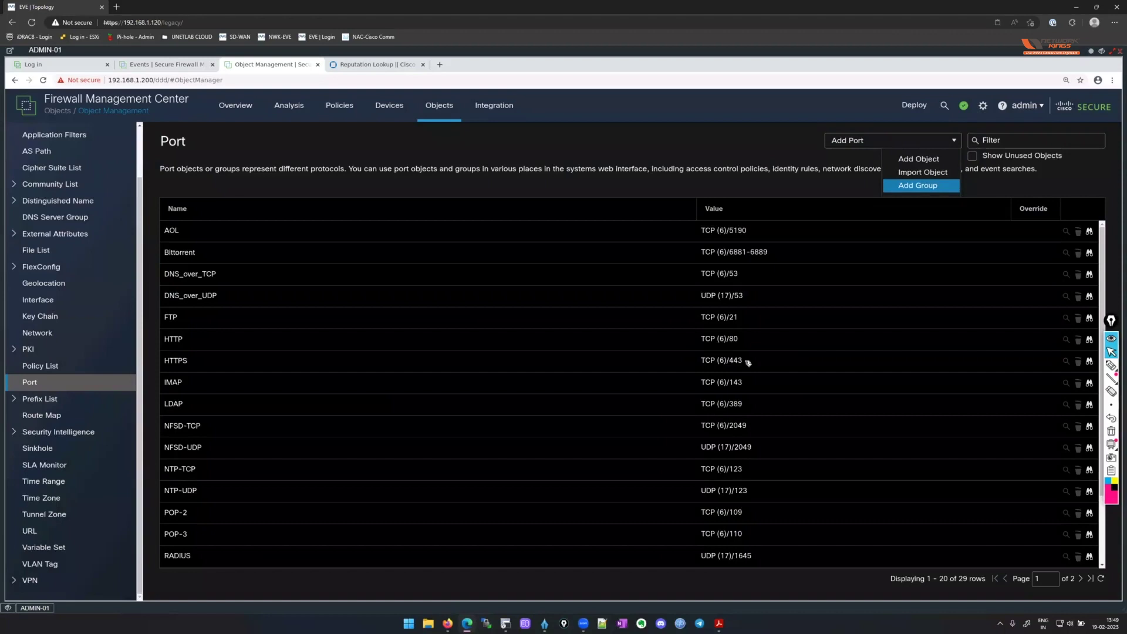
click(918, 185)
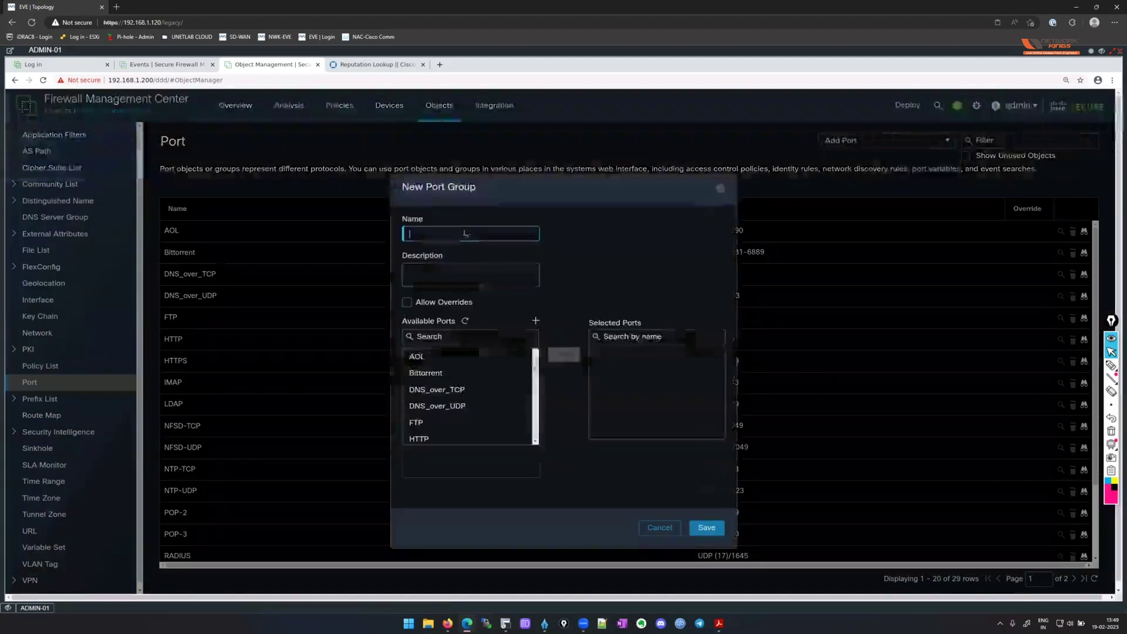
text(DNS)
click(463, 390)
shift+click(464, 406)
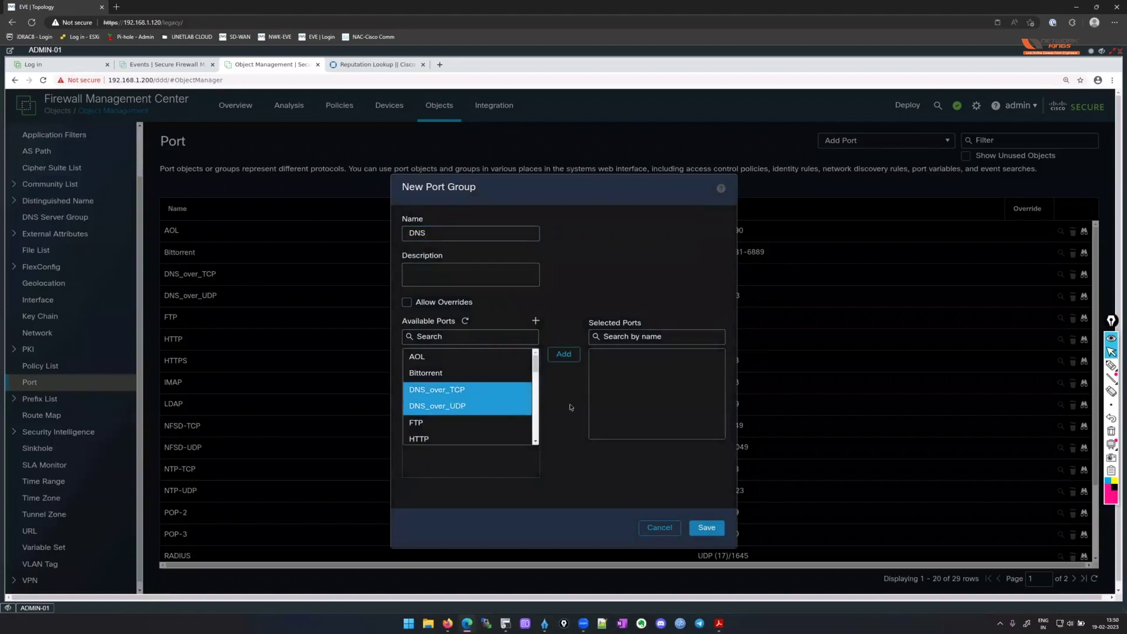
click(564, 354)
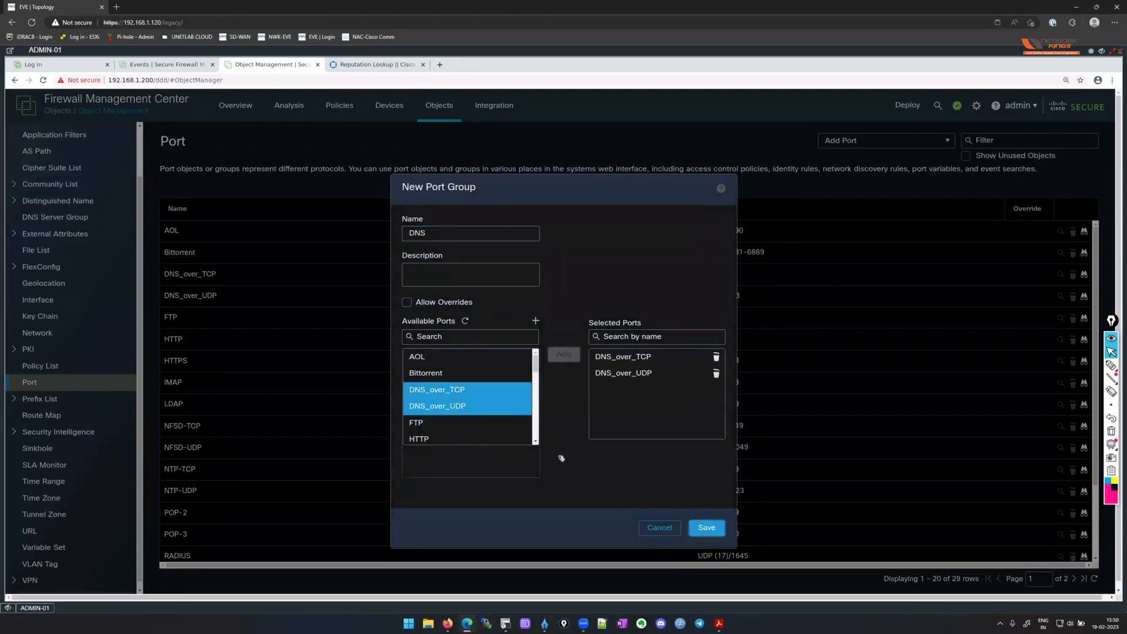
key(Return)
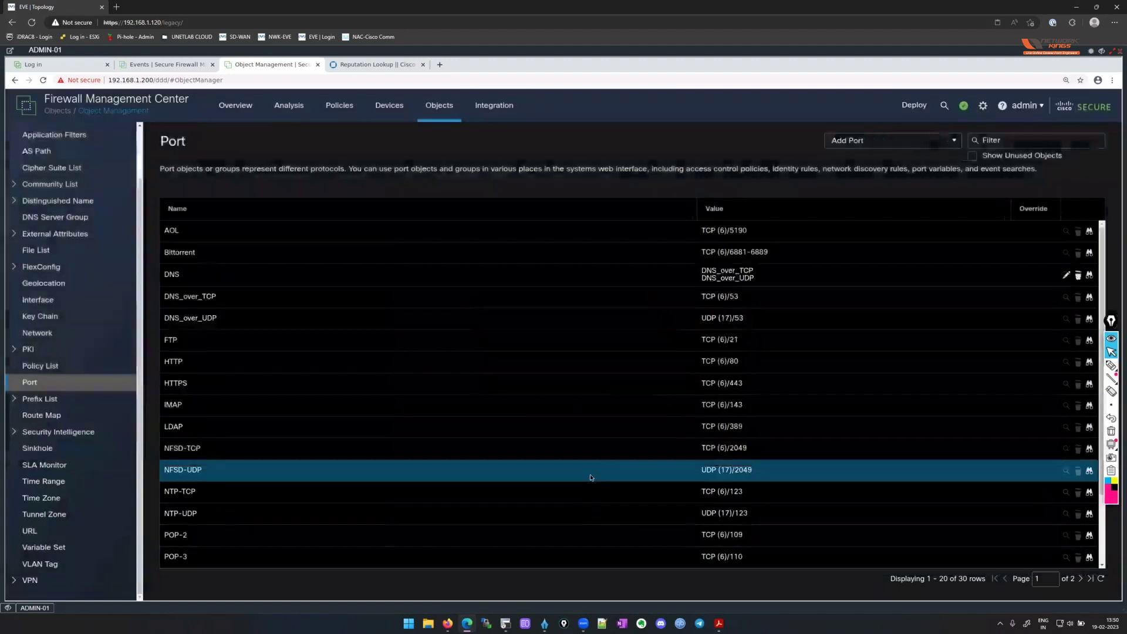
click(949, 143)
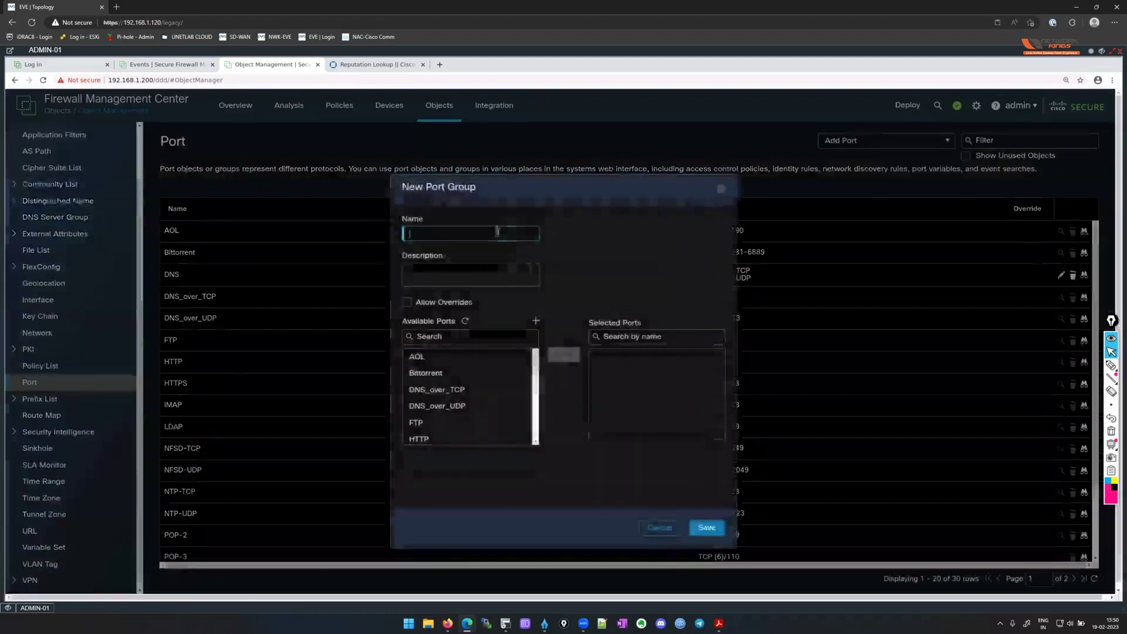
Name the new port group WEB and add HTTP and HTTPS as its ports.
click(496, 233)
text(WEB)
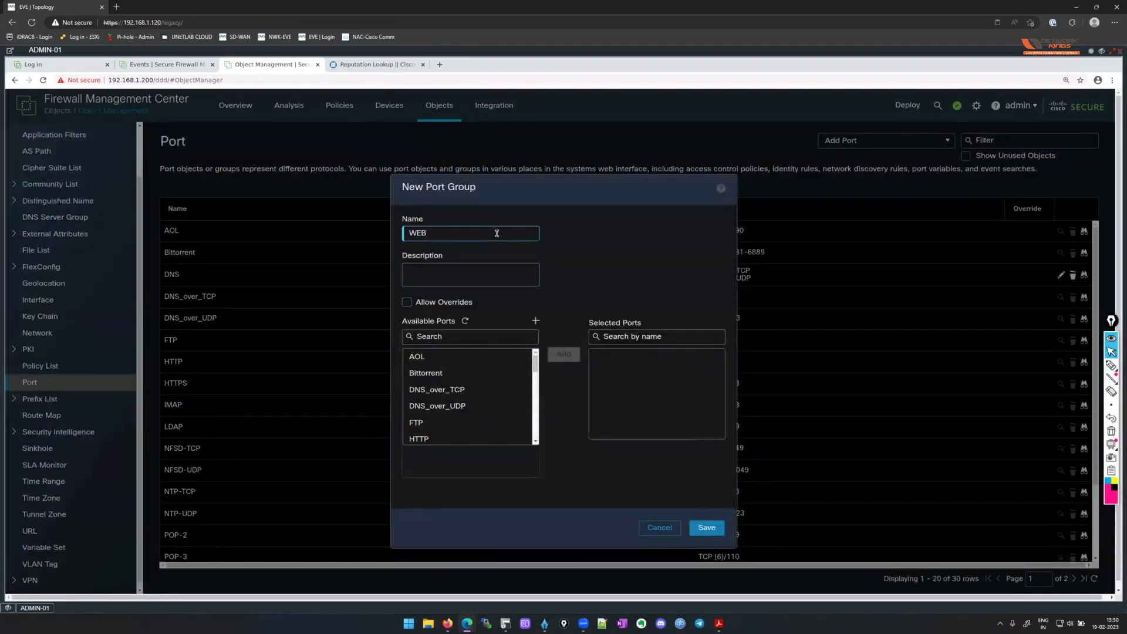
scroll(470, 373, down, 1)
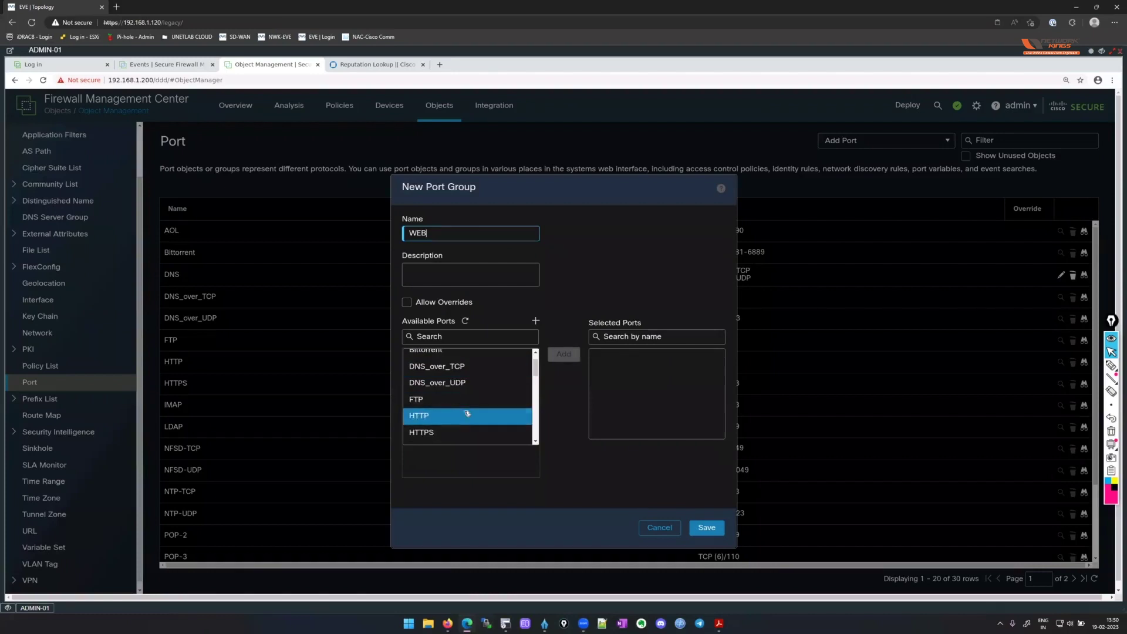
click(468, 414)
ctrl+click(461, 432)
click(557, 354)
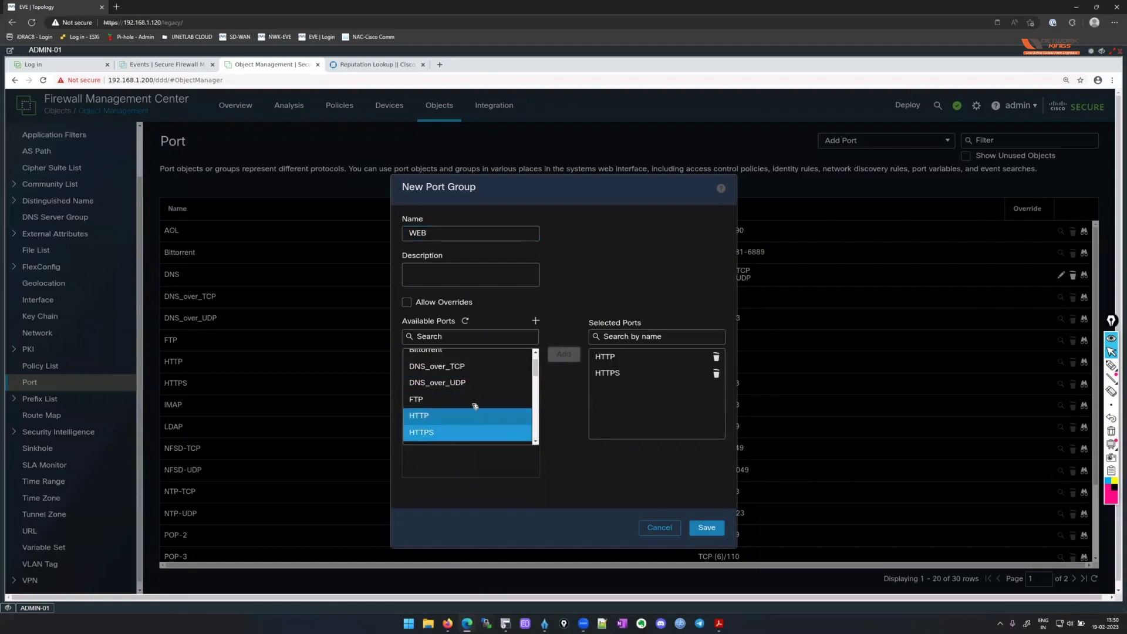
scroll(475, 406, down, 1)
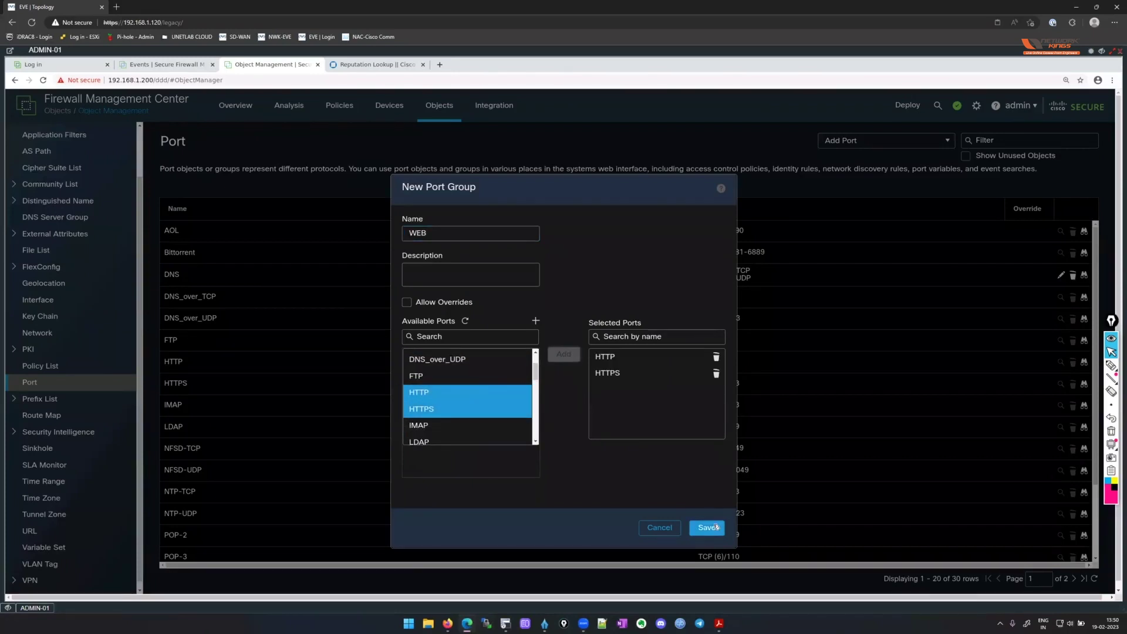
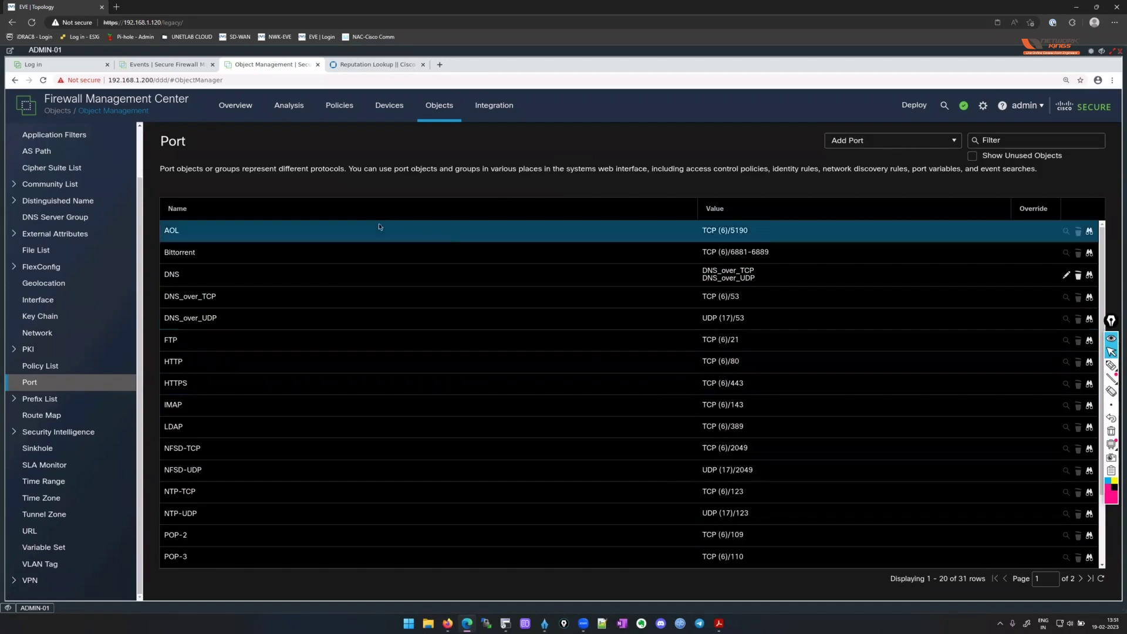
Open device hq-ftd-01 from Device Management to show its interface list.
mouse_move(391, 118)
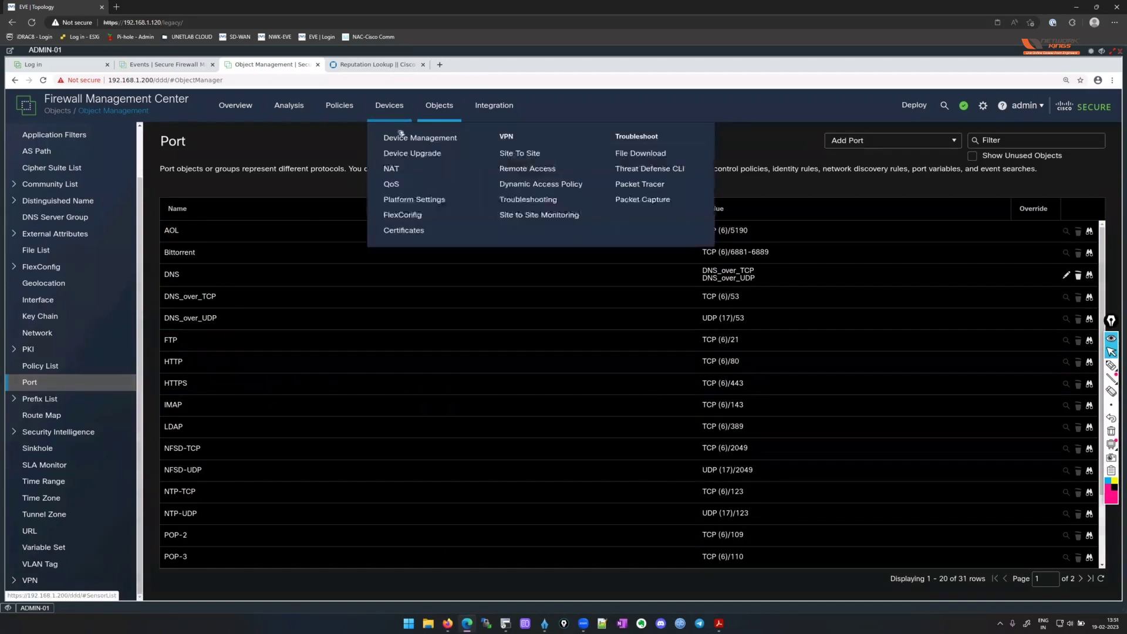
click(412, 144)
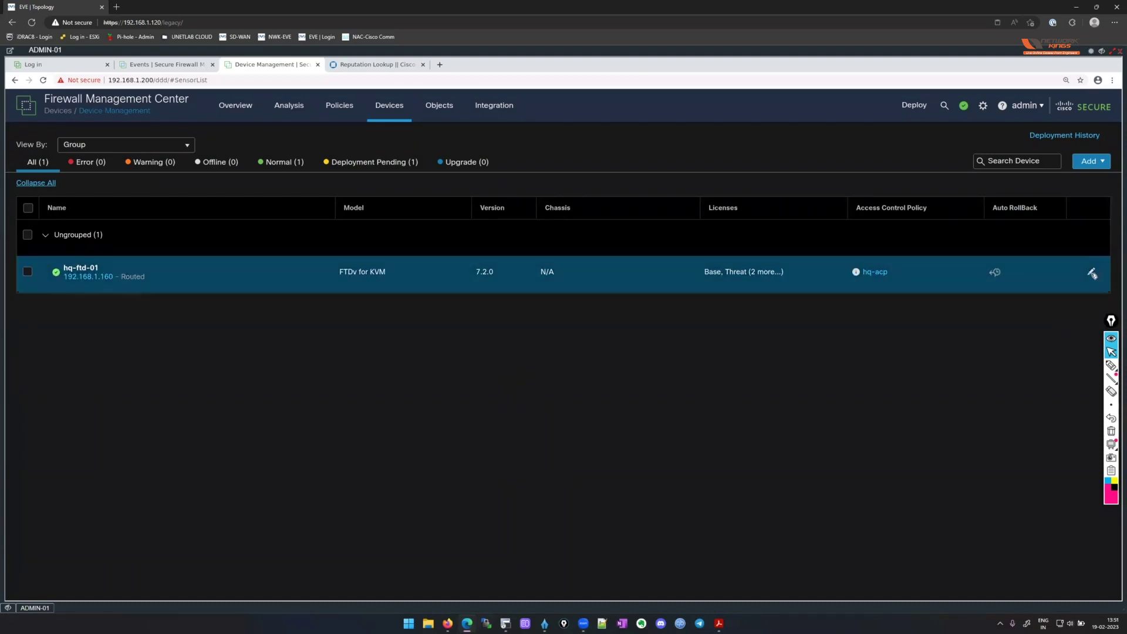
click(1091, 271)
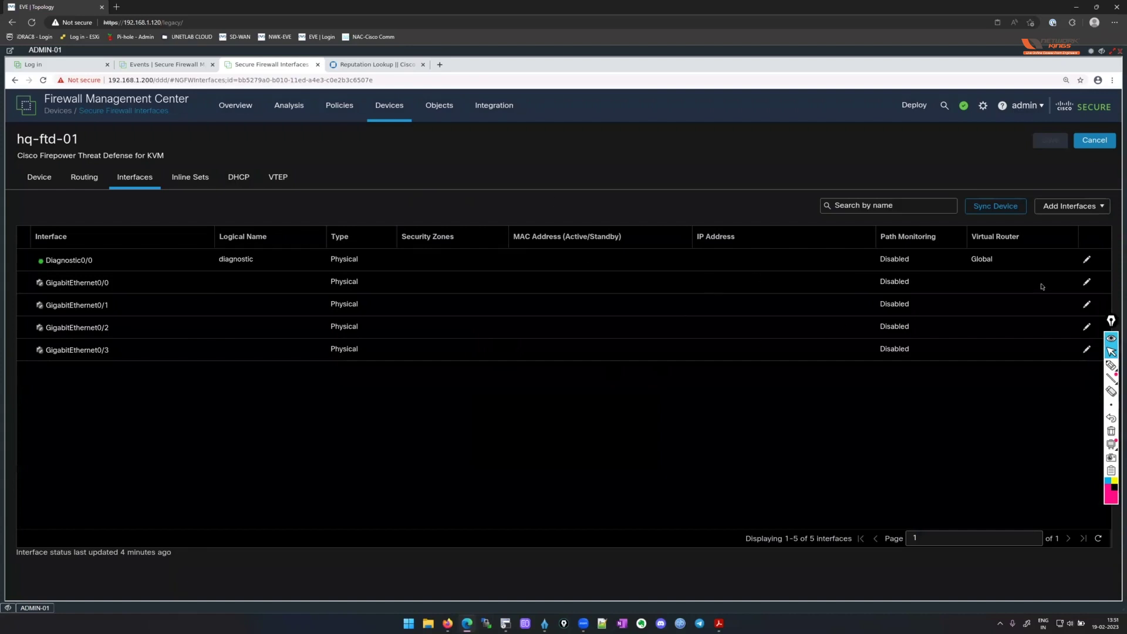
Enable GigabitEthernet0/0 as WAN_UNTRUST, mode None, in the WAN_UNTRUST security zone.
click(1087, 283)
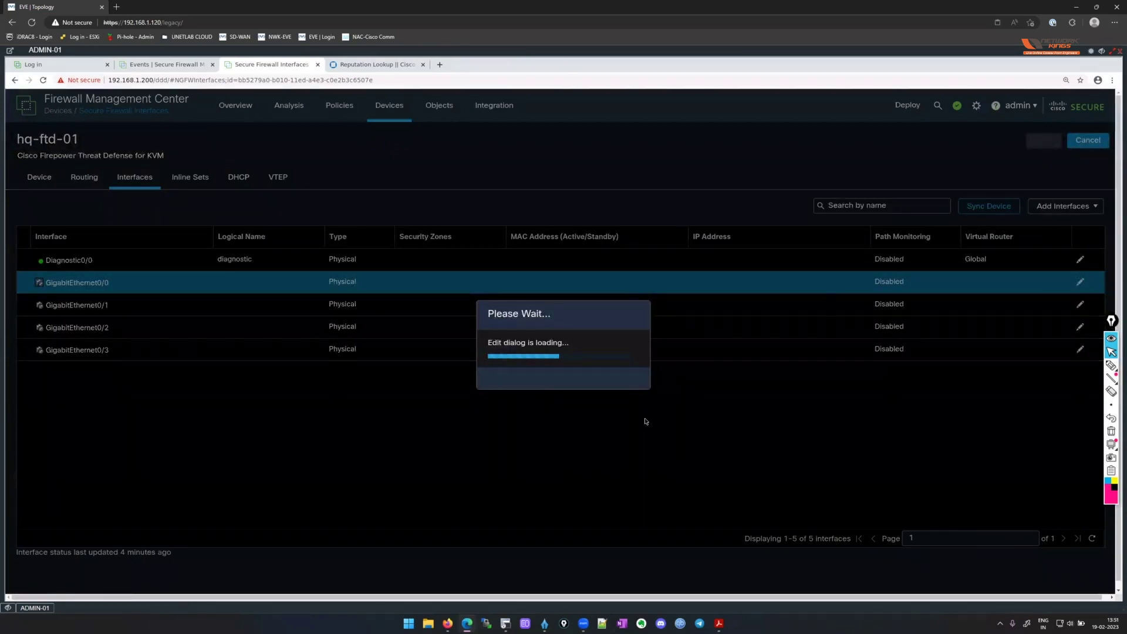
click(318, 236)
click(380, 218)
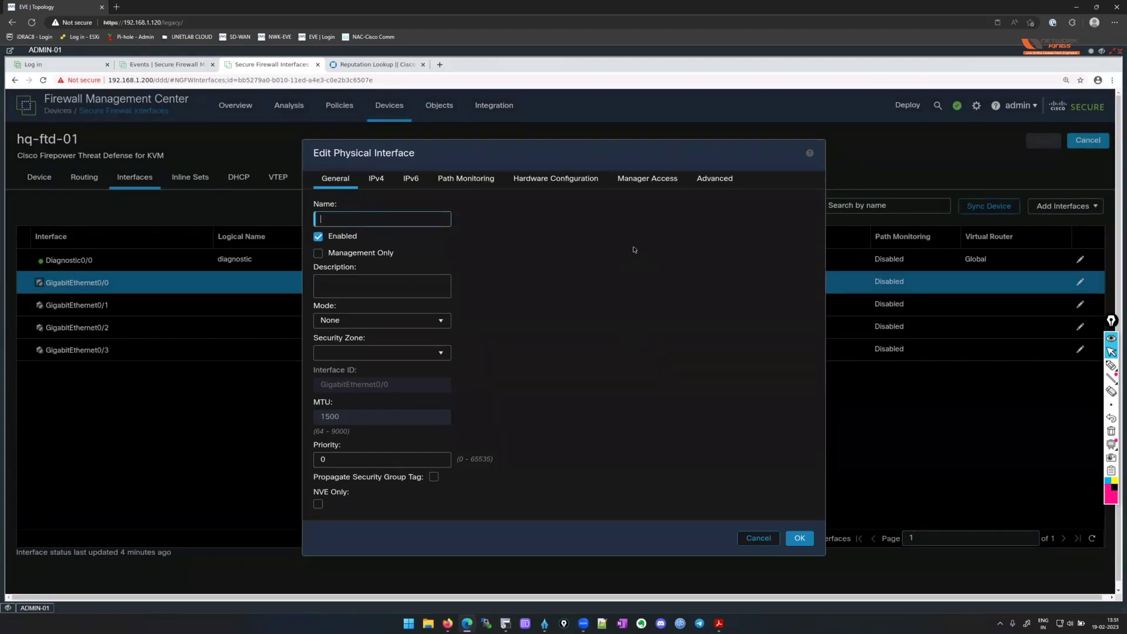
text(WAN_UNTRUST)
click(422, 322)
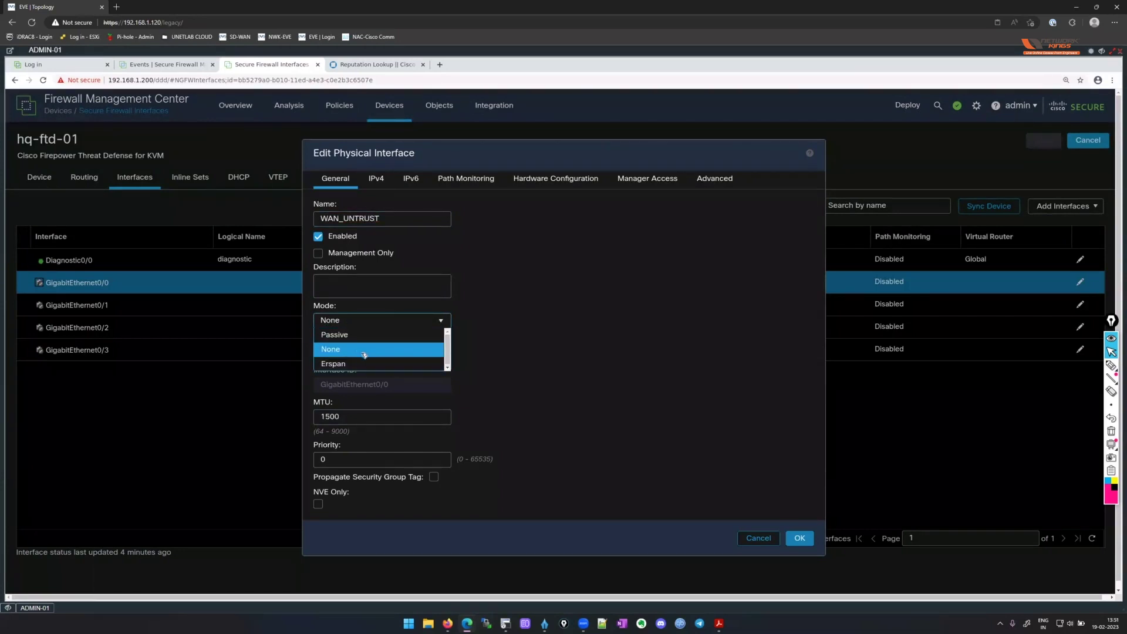
click(568, 311)
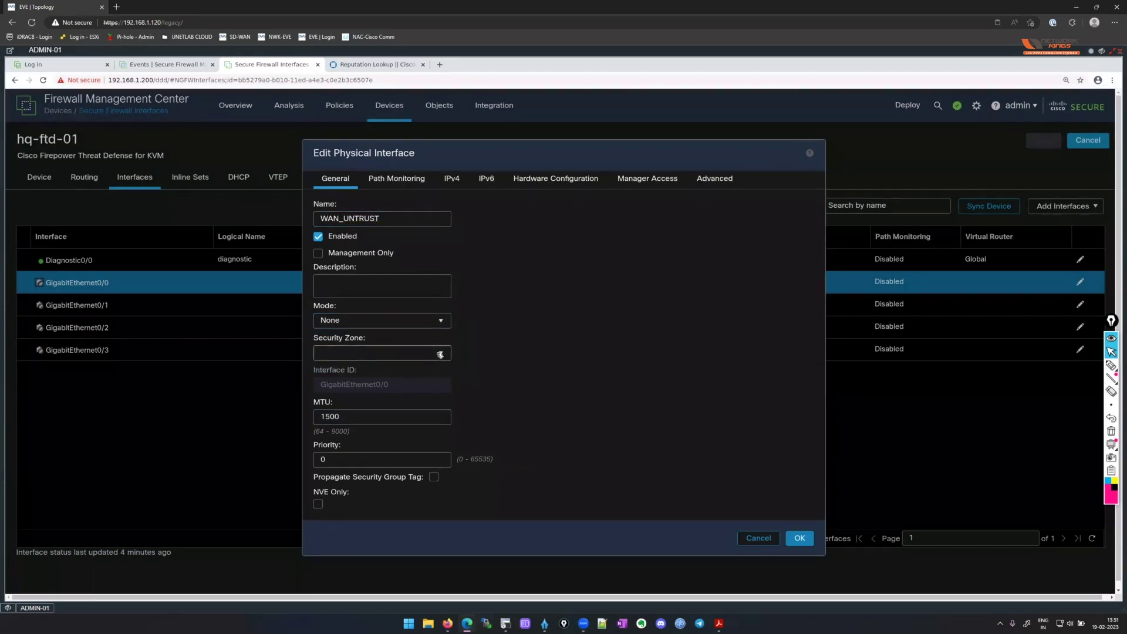
click(426, 354)
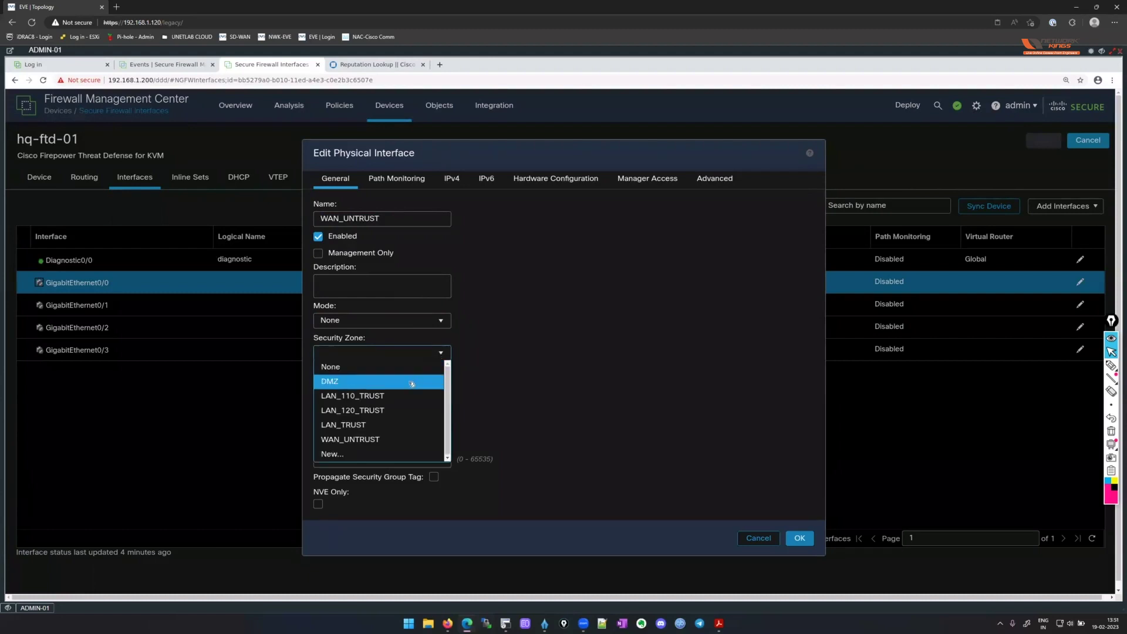
key(Return)
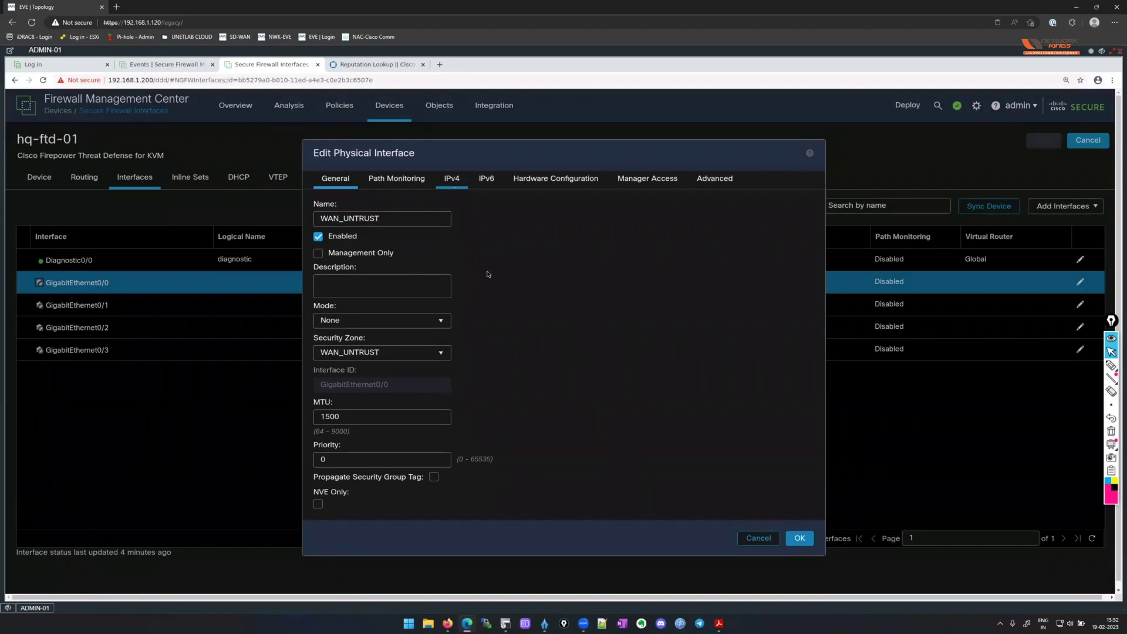
Enter static IPv4 address 40.88.200.1/24 for the interface.
click(453, 183)
click(404, 251)
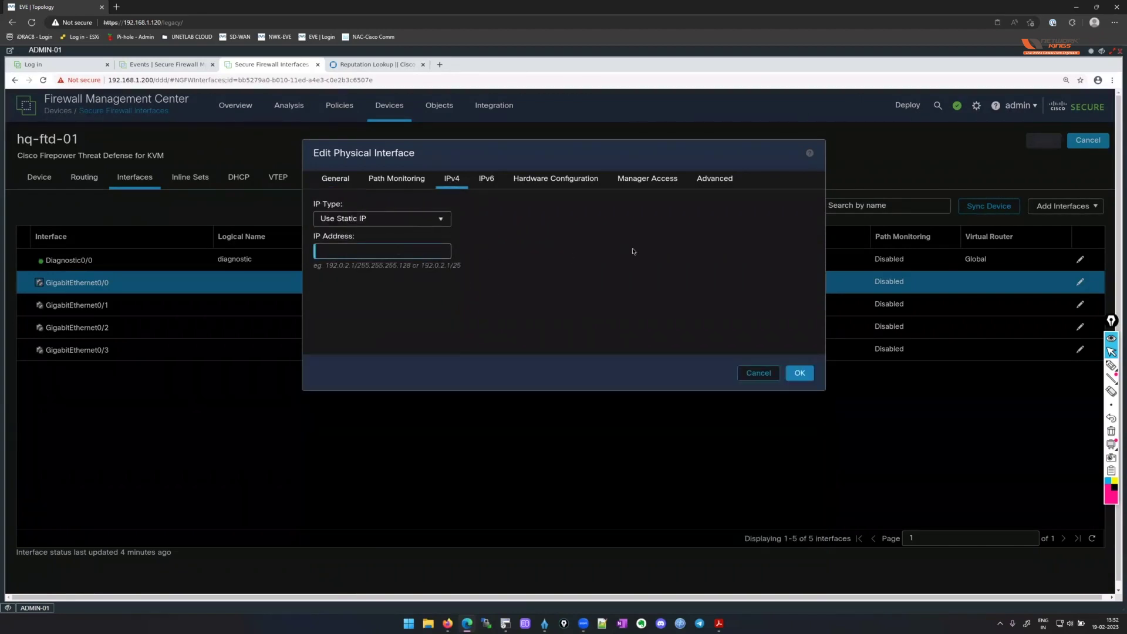
text(40.88.200.1/24)
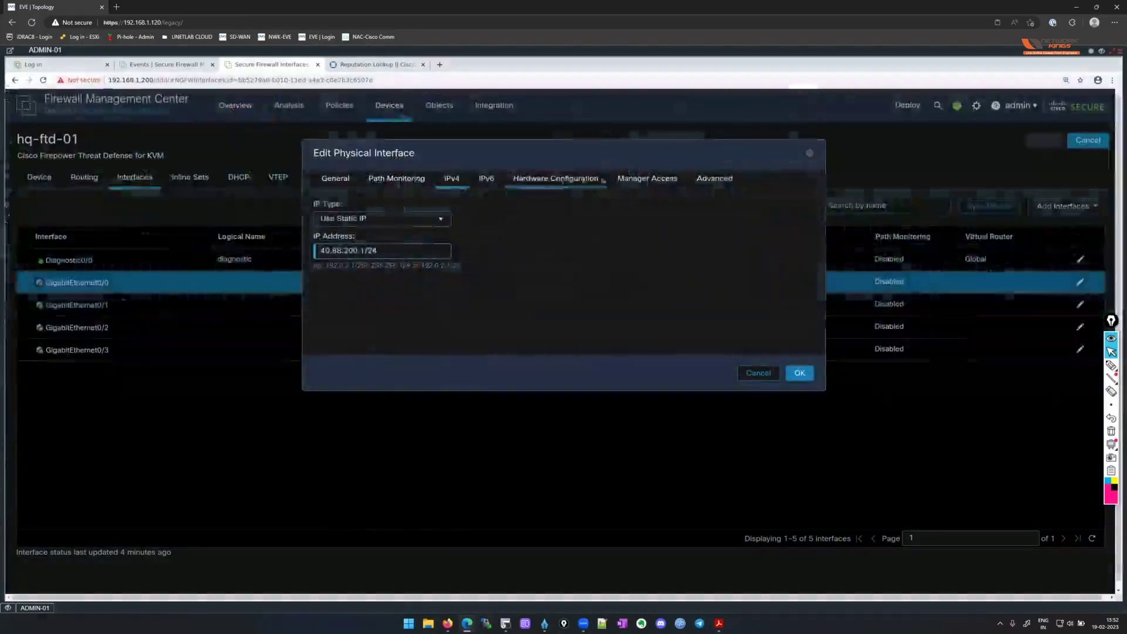
Review the IPv6, Path Monitoring, Hardware Configuration, Manager Access and Advanced tabs of GigabitEthernet0/0.
click(486, 178)
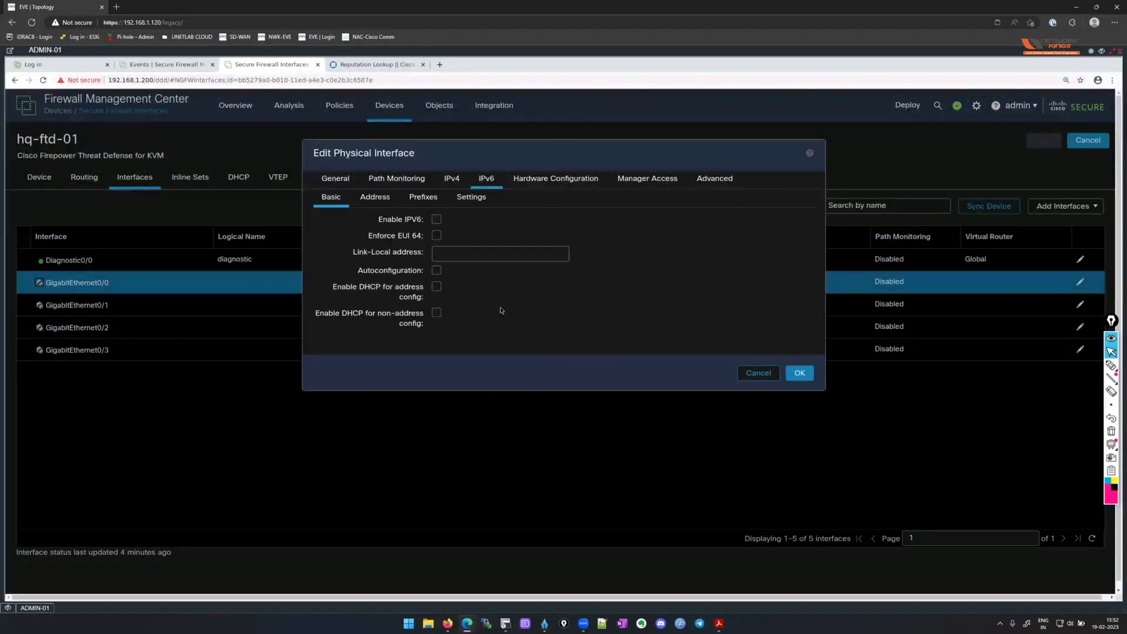
click(397, 177)
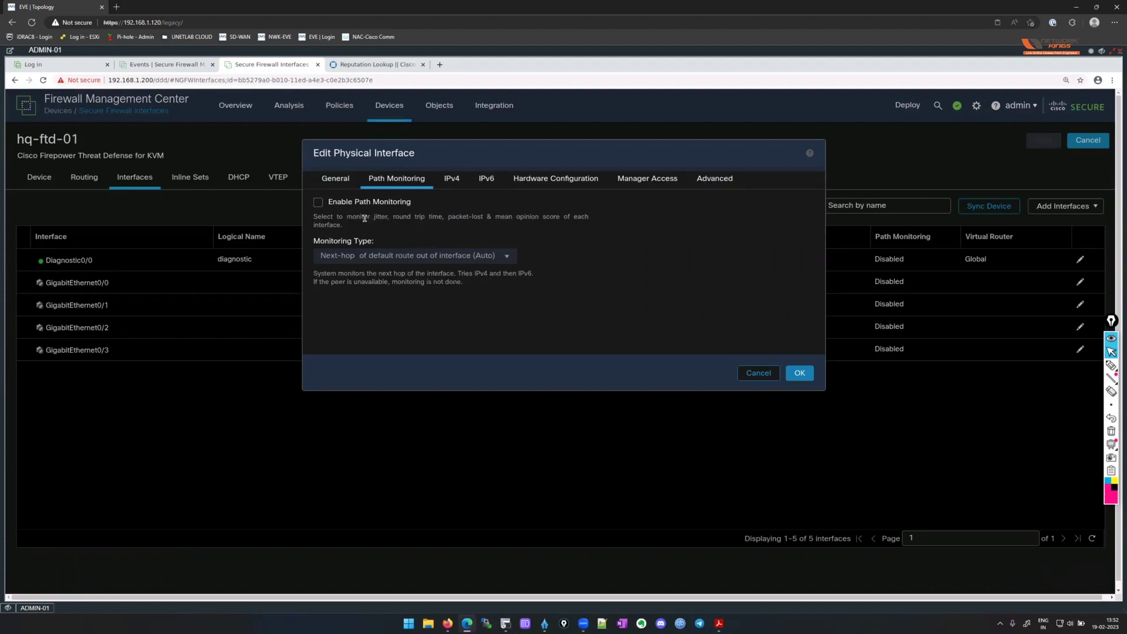
drag(365, 219, 528, 225)
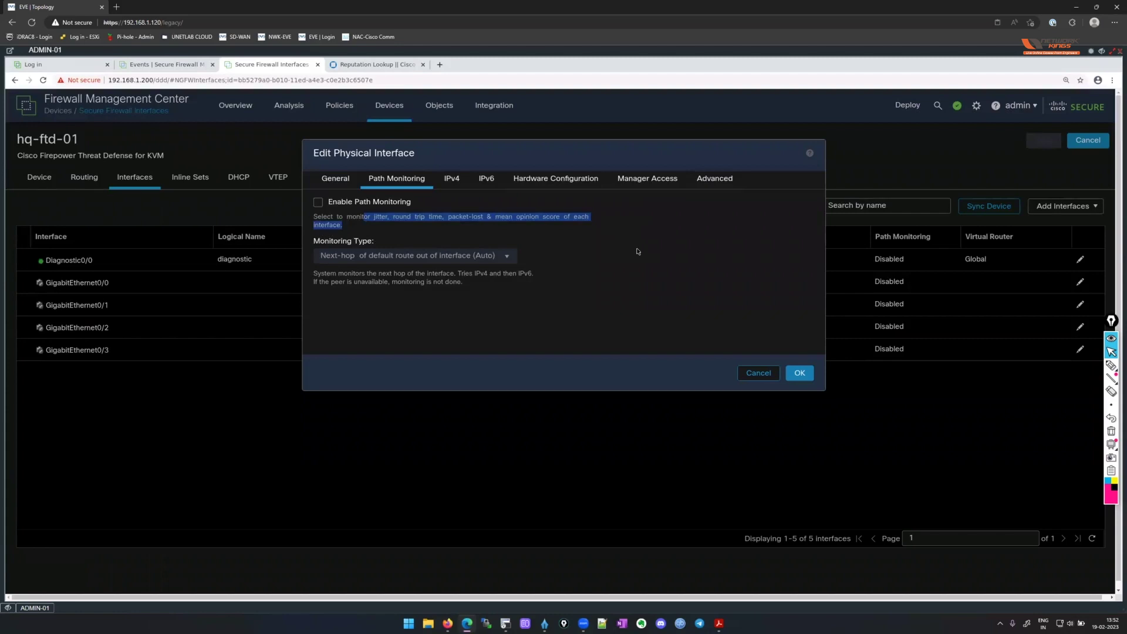
click(638, 251)
click(566, 179)
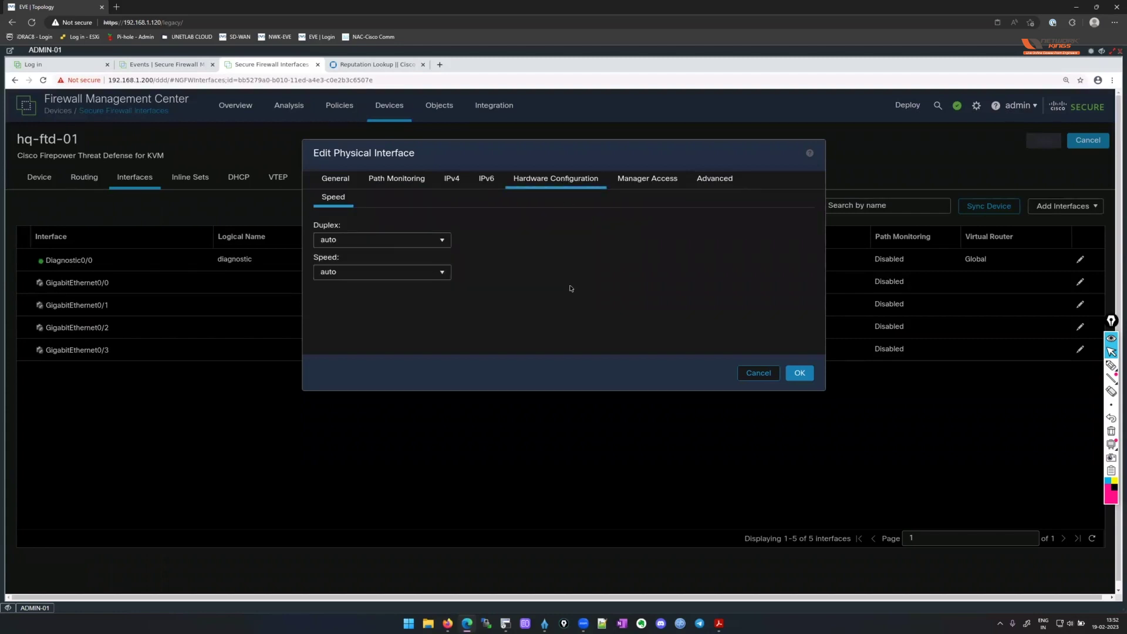
click(657, 179)
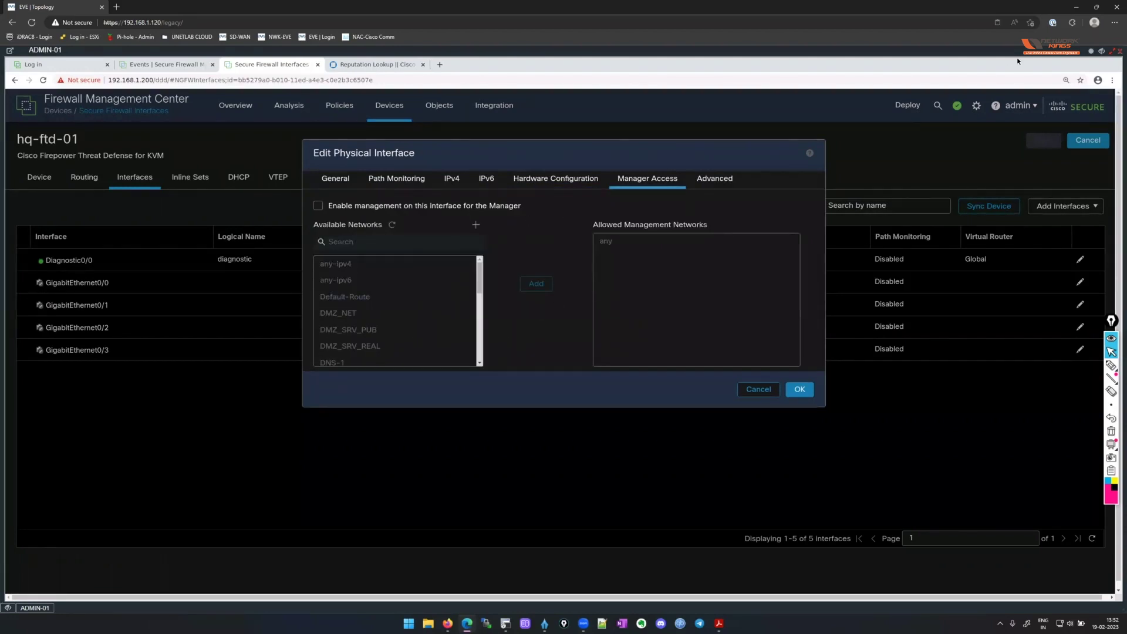
click(1091, 53)
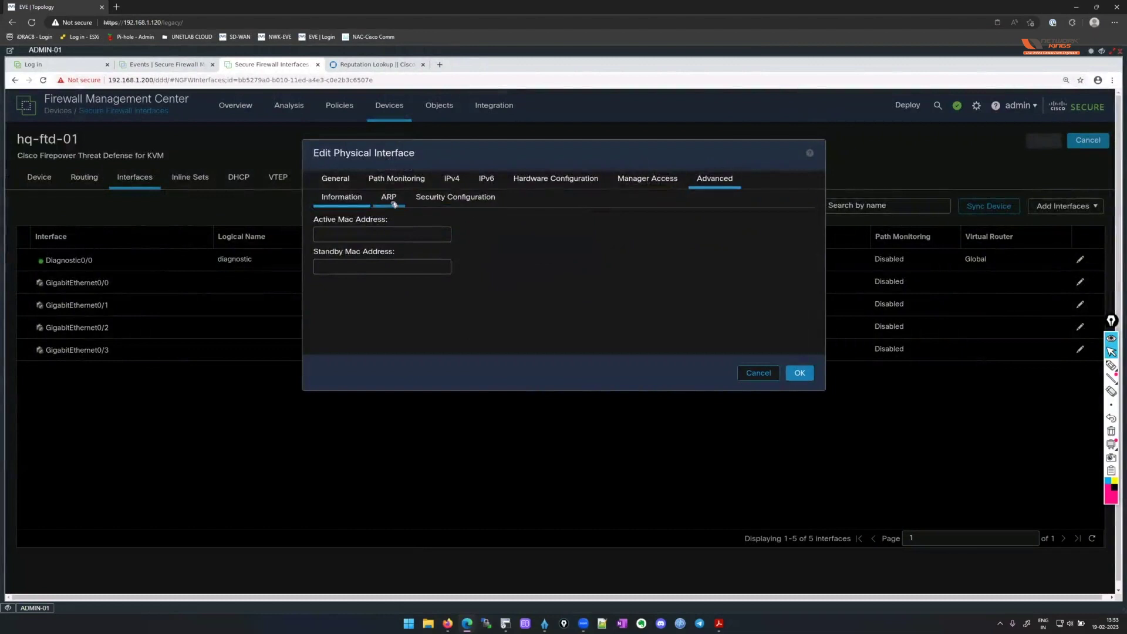
click(392, 198)
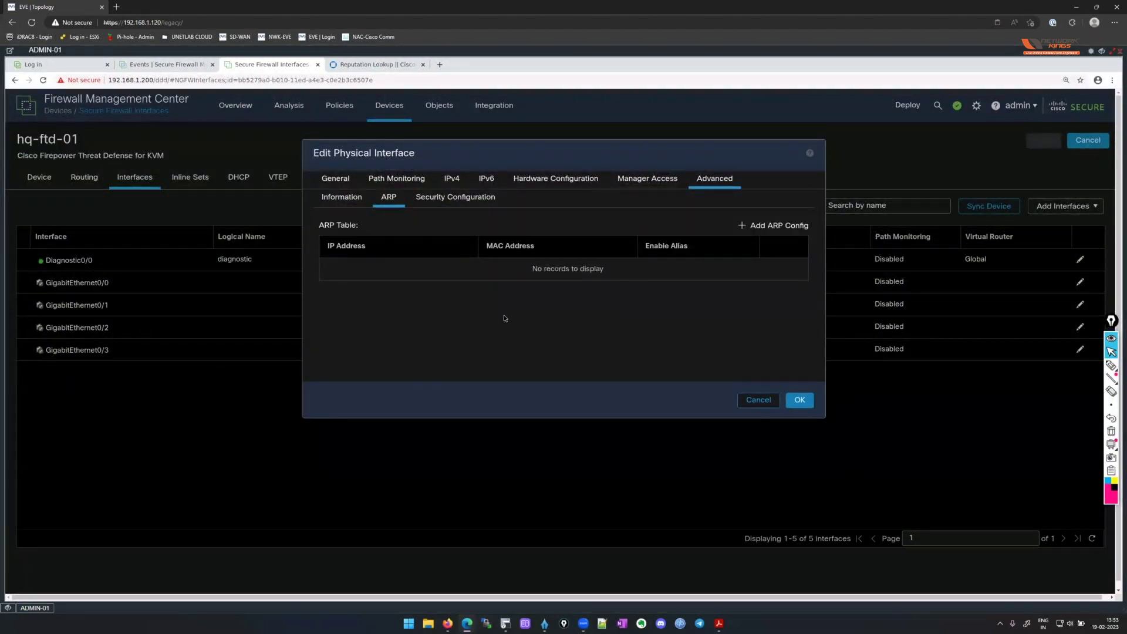
click(463, 200)
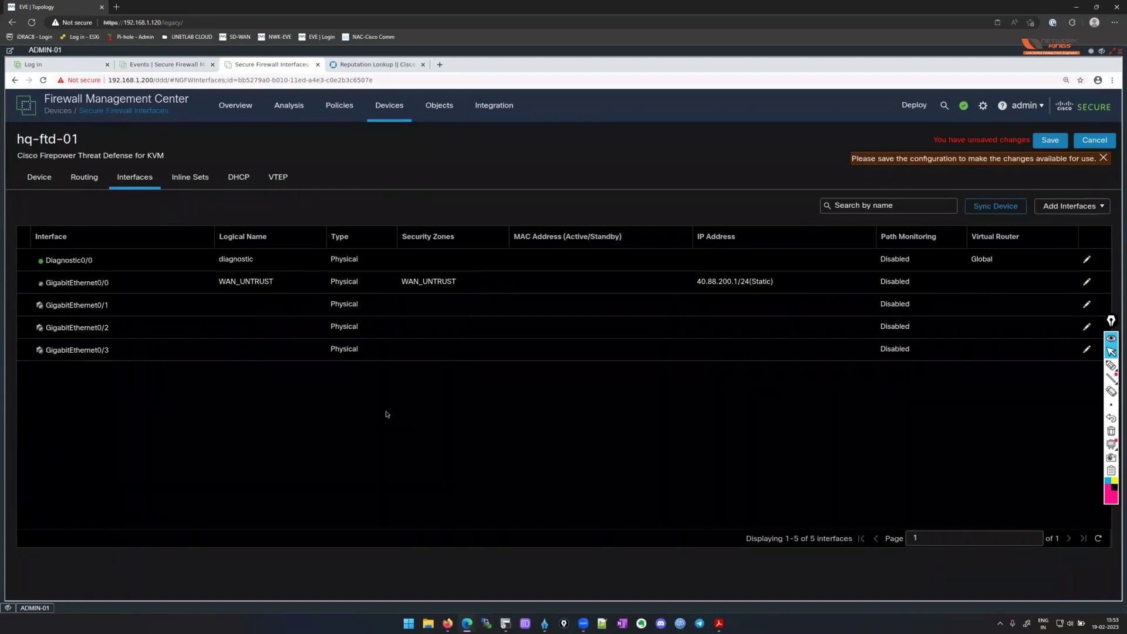
Enable GigabitEthernet0/1 without a name, zone or IP, and bring up the Add Interfaces choices.
click(1086, 305)
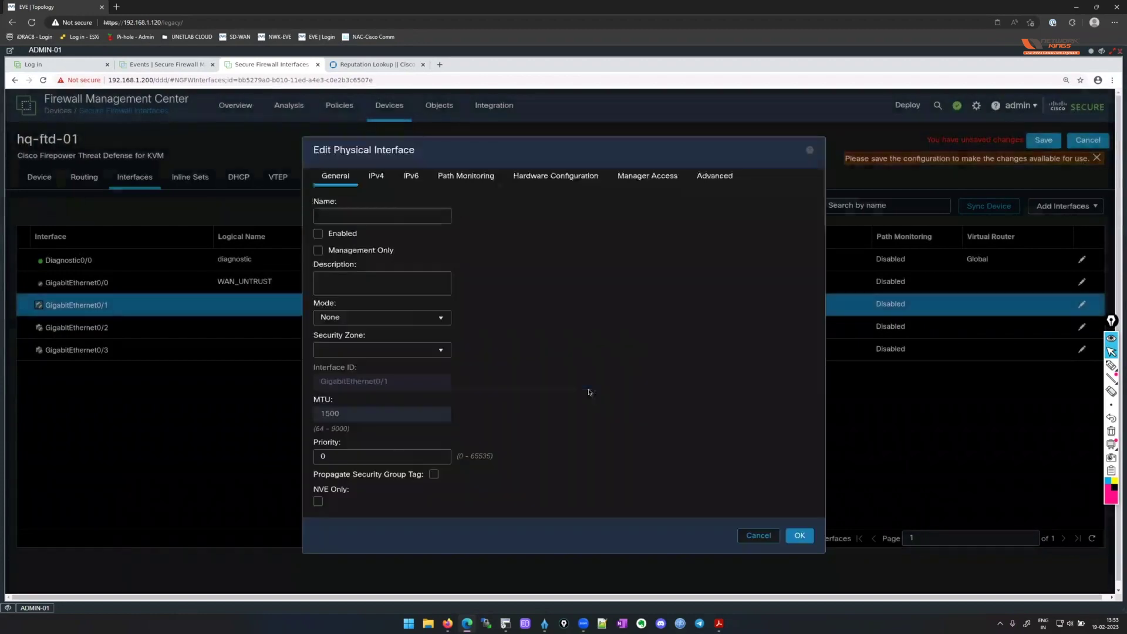
click(318, 234)
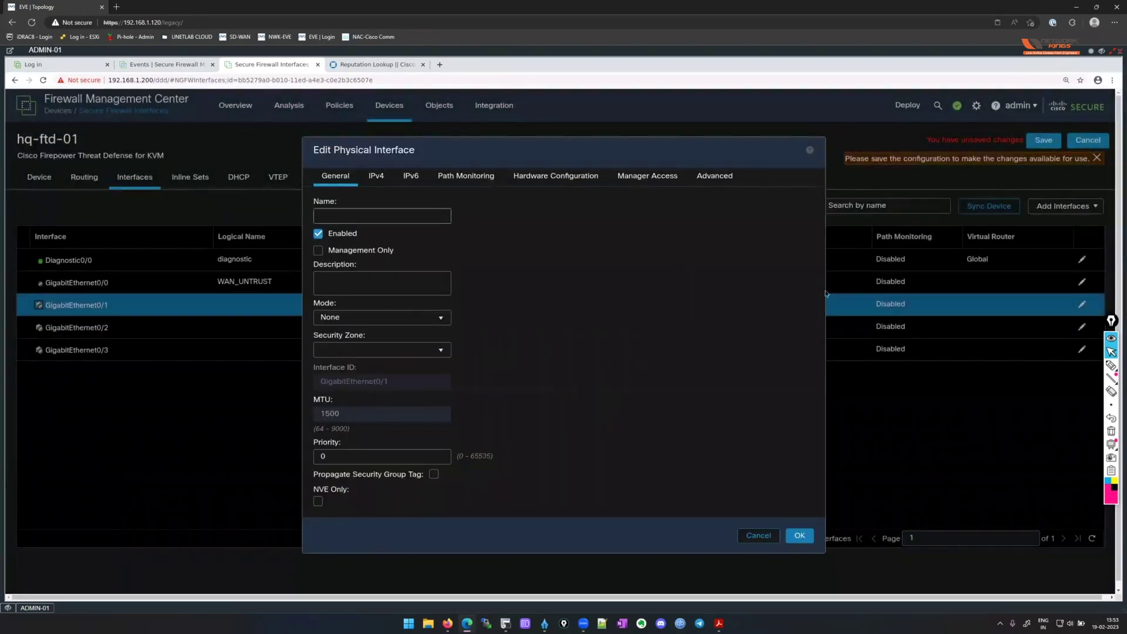
click(800, 535)
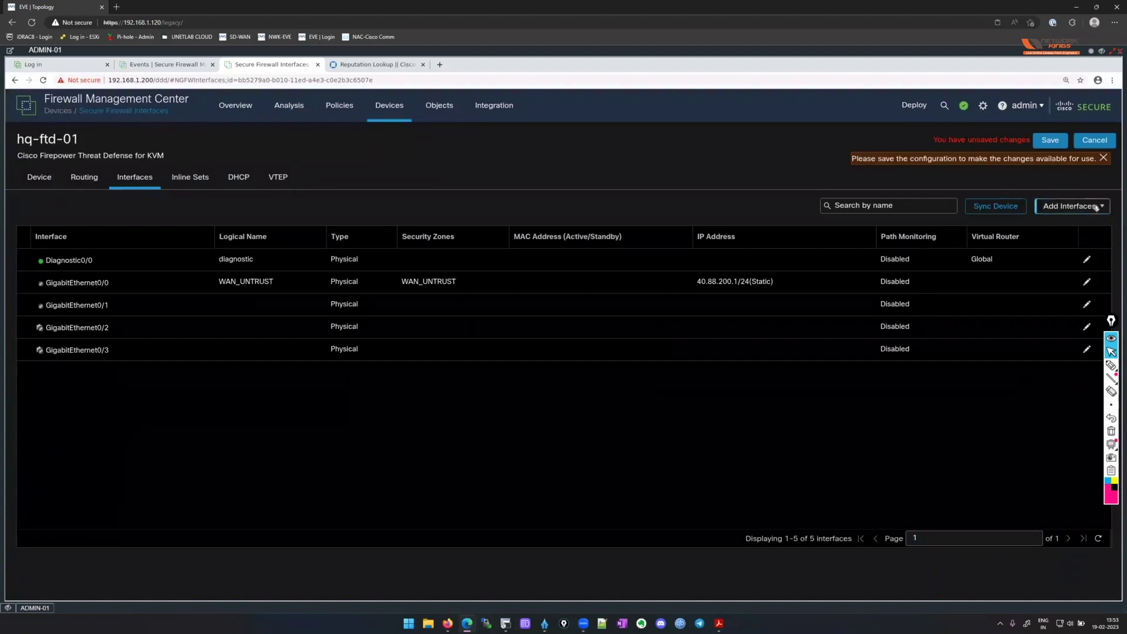
click(1096, 207)
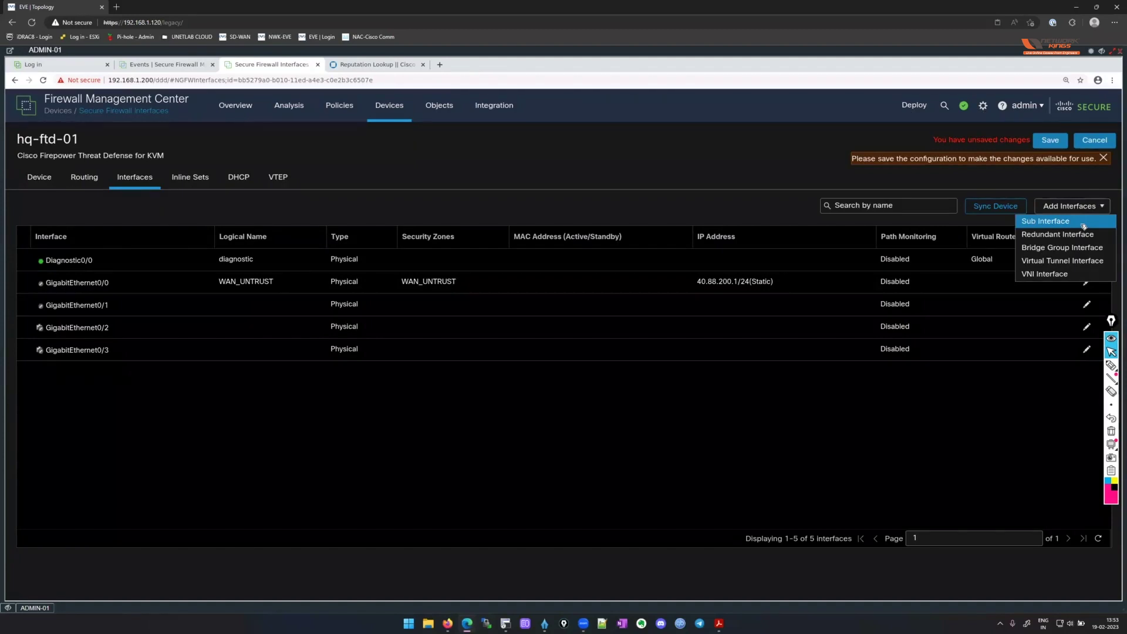
Add sub-interface LAN_110 in zone LAN_110_TRUST on parent GigabitEthernet0/1.
click(1083, 226)
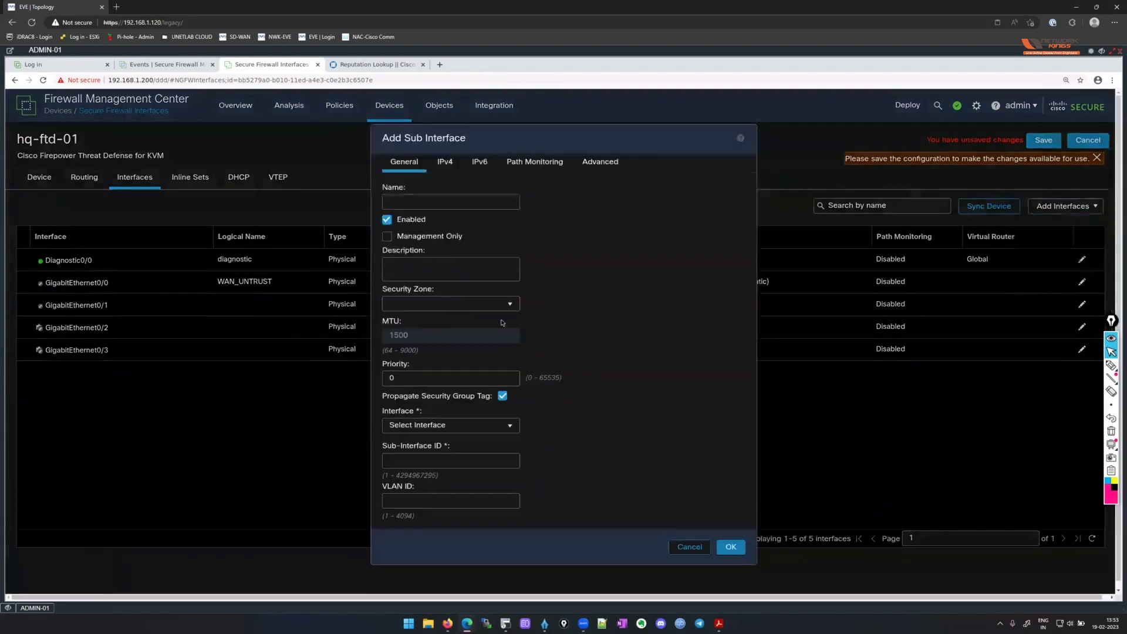
click(437, 202)
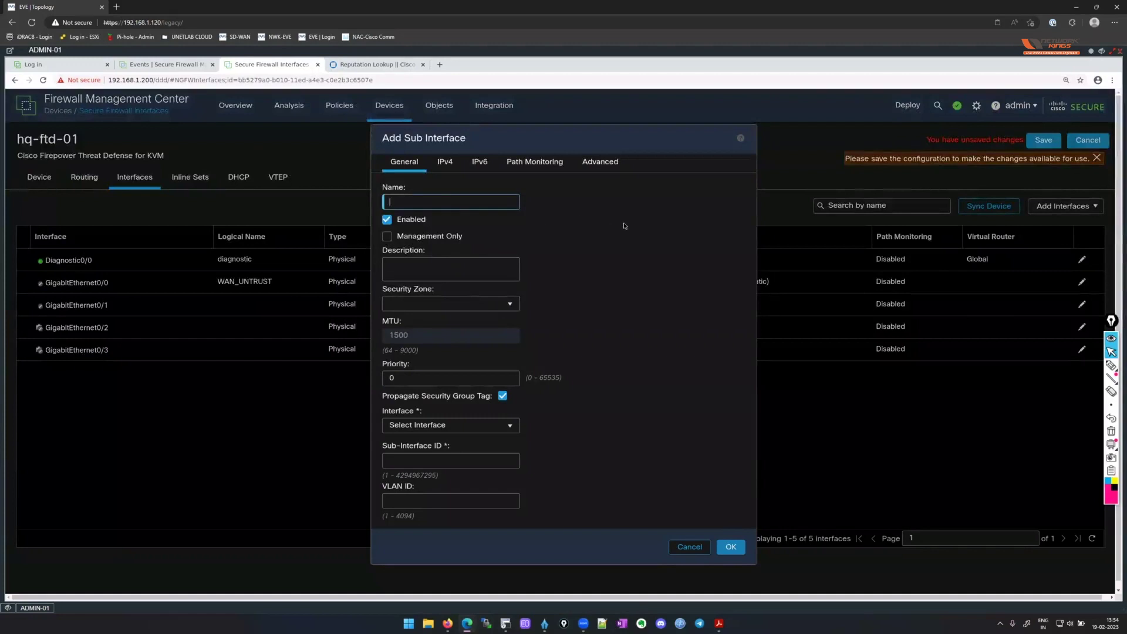
text(LA)
text(NB)
text(110)
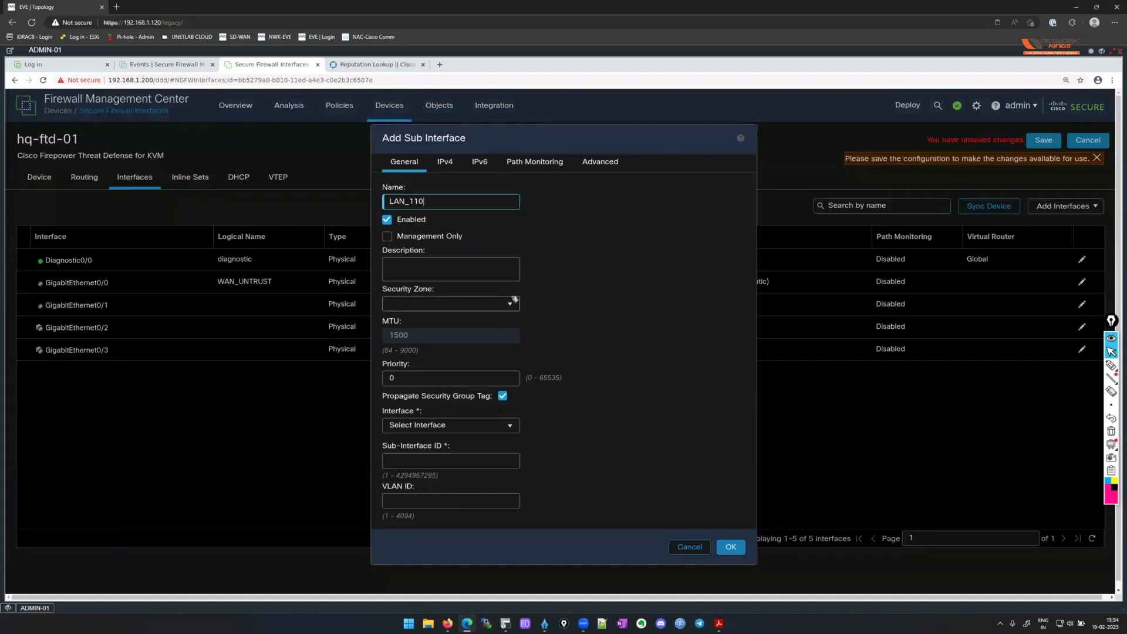
click(515, 300)
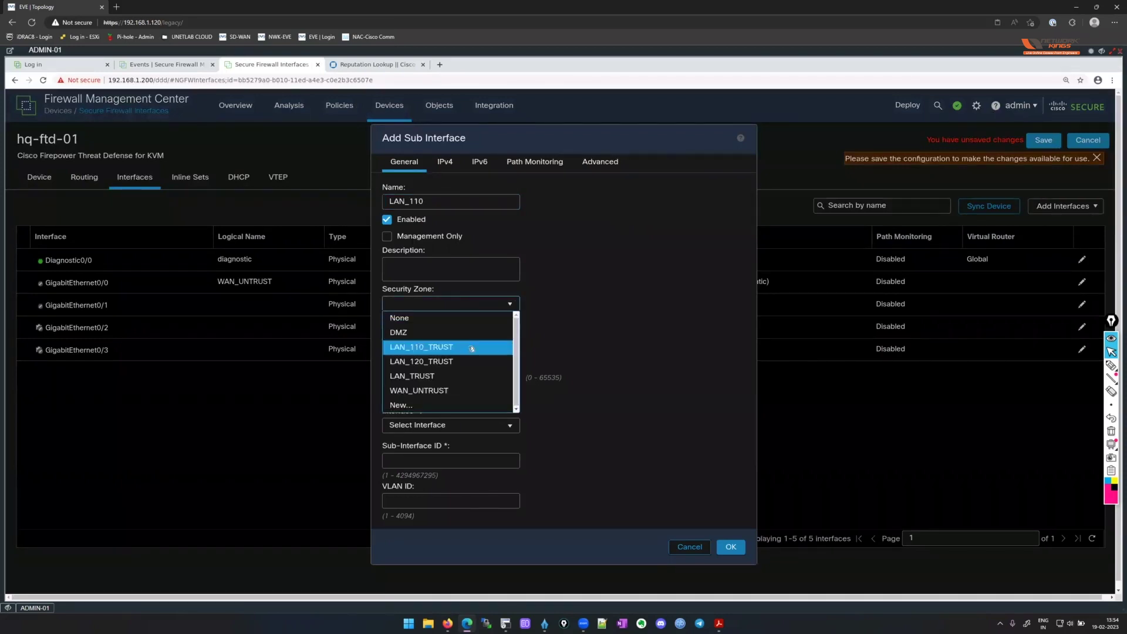
click(472, 350)
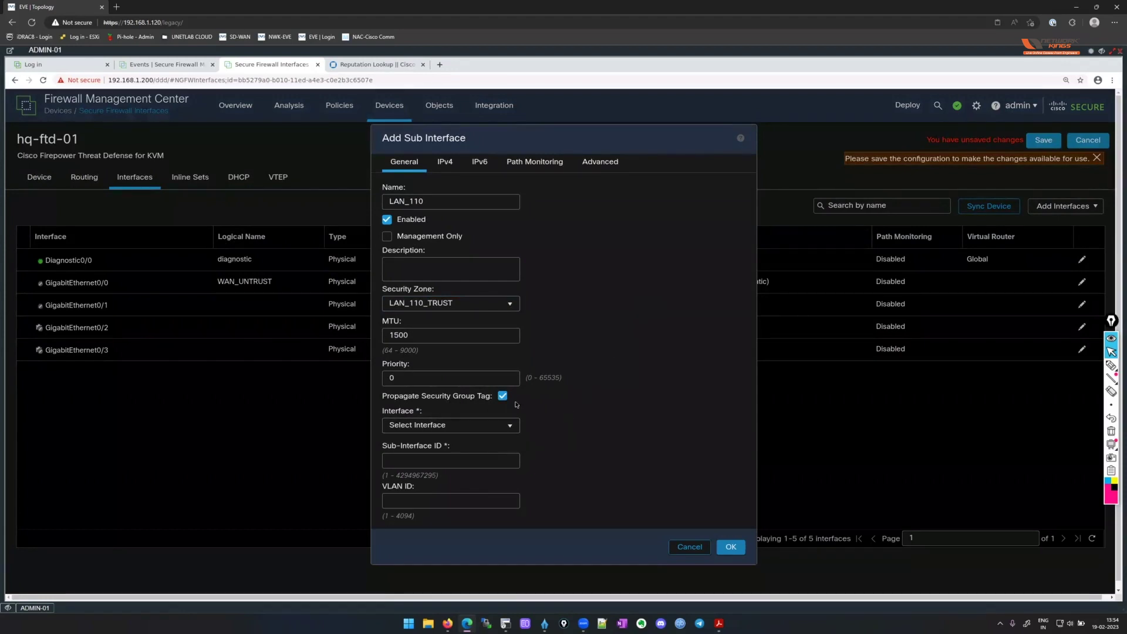
click(508, 425)
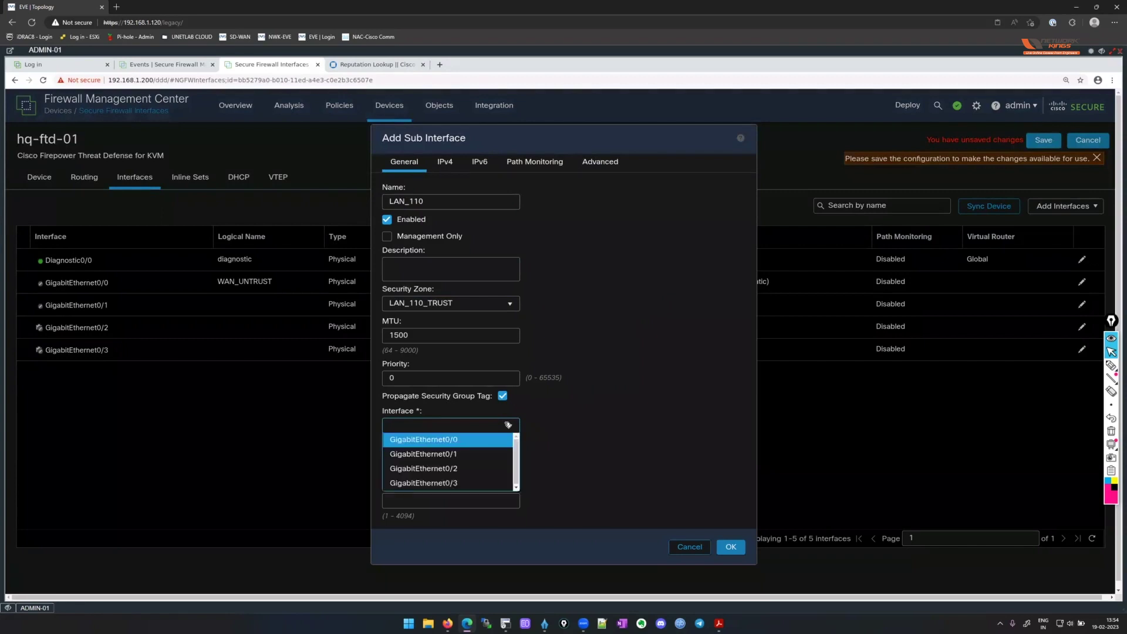
key(Return)
Set the sub-interface ID to 110 and the VLAN ID to 110.
click(514, 463)
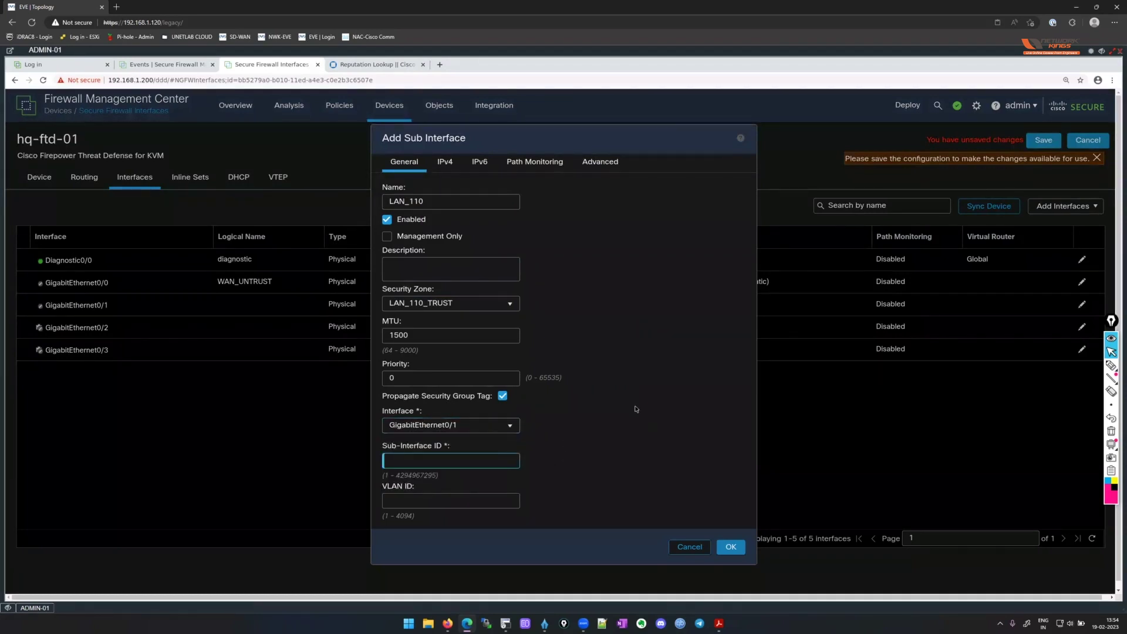
text(110)
key(Tab)
text(110)
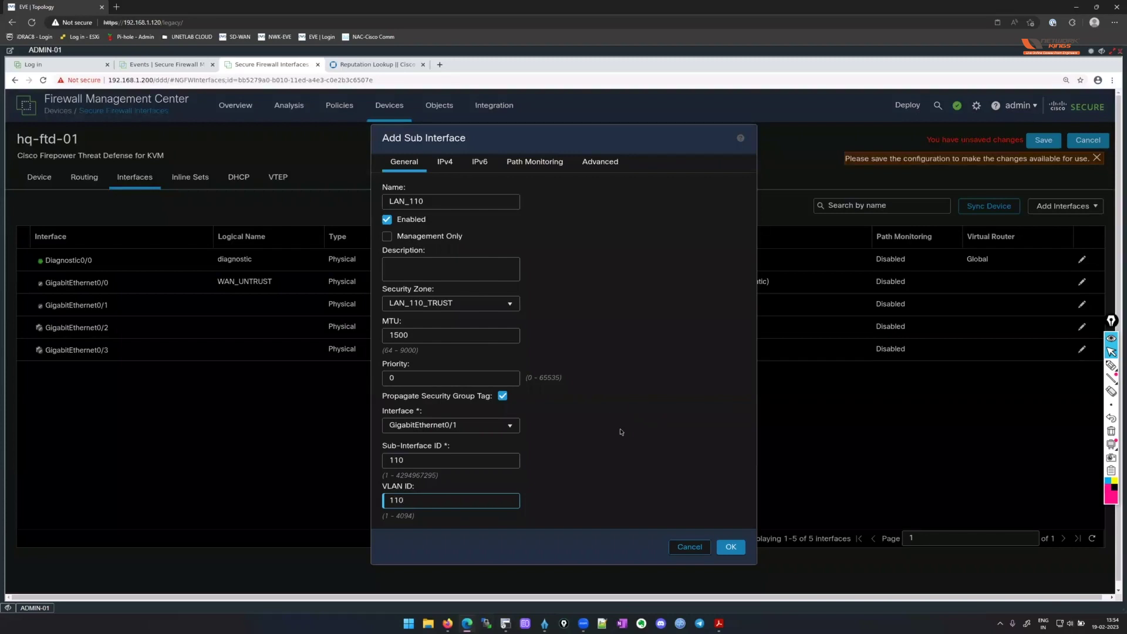
scroll(608, 405, down, 1)
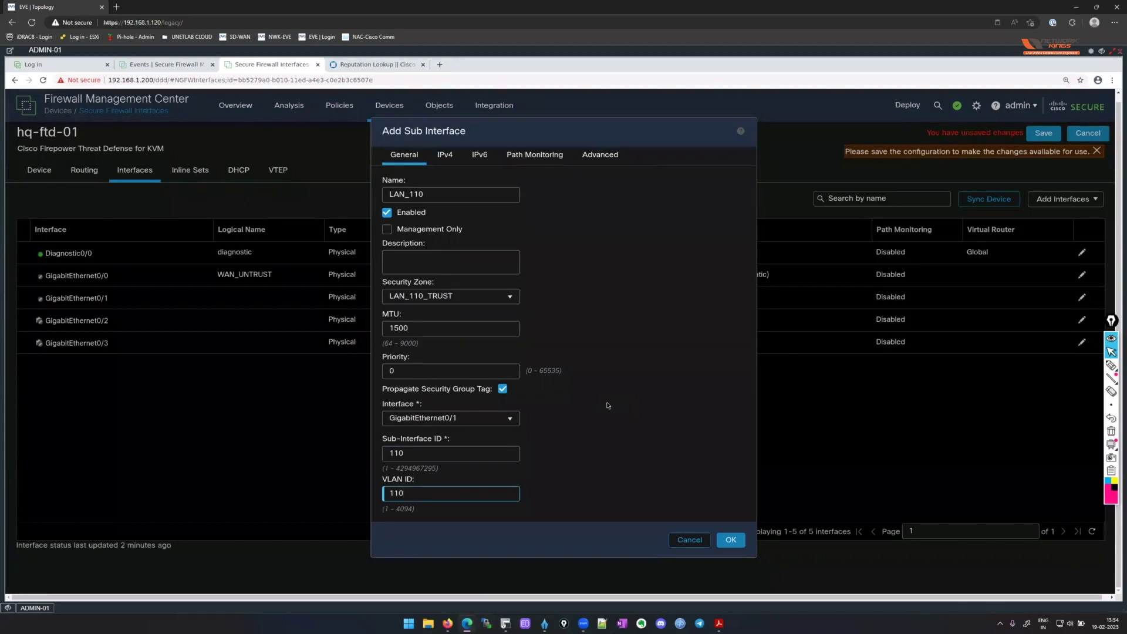
click(1111, 365)
mouse_move(536, 399)
mouse_down()
mouse_move(546, 467)
mouse_move(531, 509)
mouse_up()
mouse_move(576, 411)
mouse_down()
mouse_move(570, 420)
mouse_move(611, 394)
mouse_move(616, 408)
mouse_move(645, 399)
mouse_up()
mouse_move(601, 431)
mouse_down()
mouse_move(652, 418)
mouse_move(649, 430)
mouse_up()
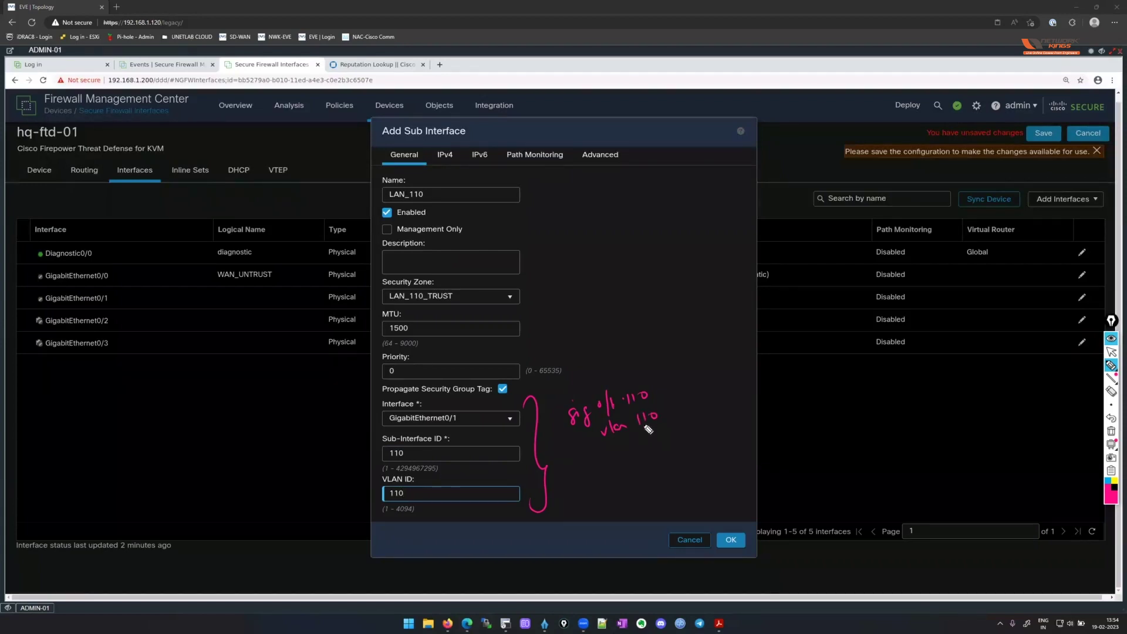
click(1111, 352)
click(1111, 431)
click(446, 157)
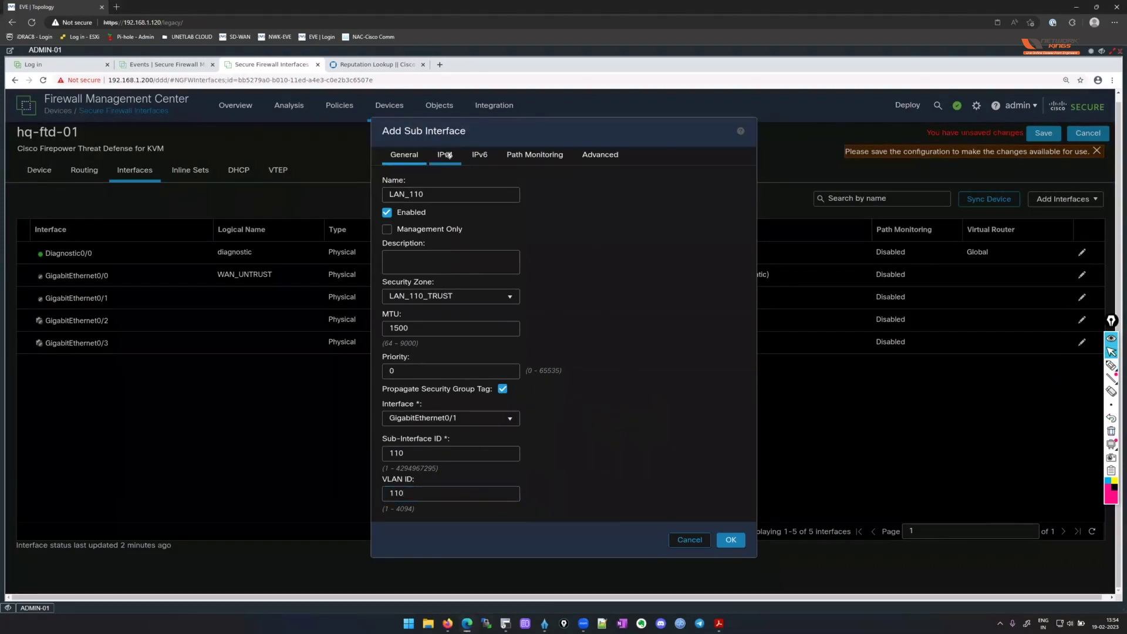
Give LAN_110 static IPv4 address 10.0.110.1/24 and create the sub-interface.
click(503, 389)
click(445, 156)
click(437, 228)
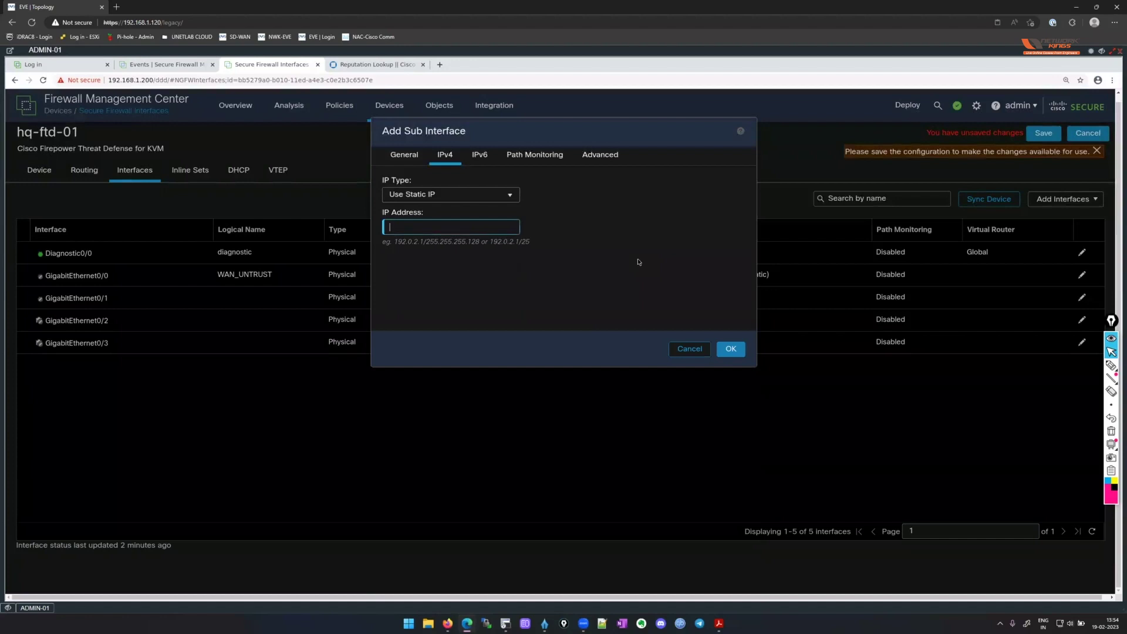
text(10.0.110.1/24)
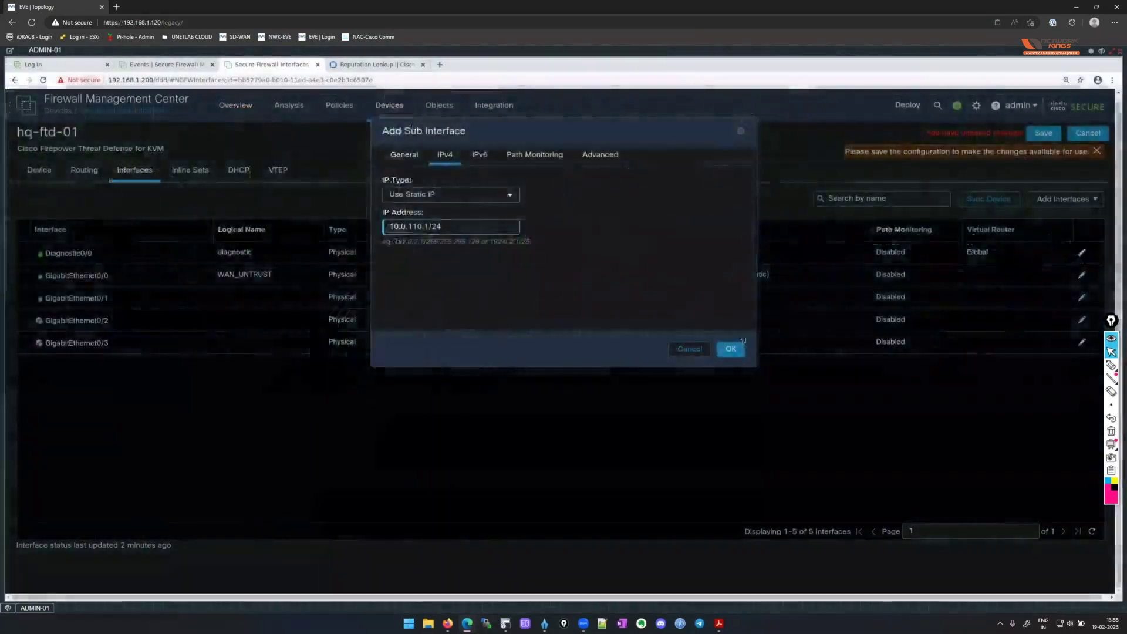
key(Return)
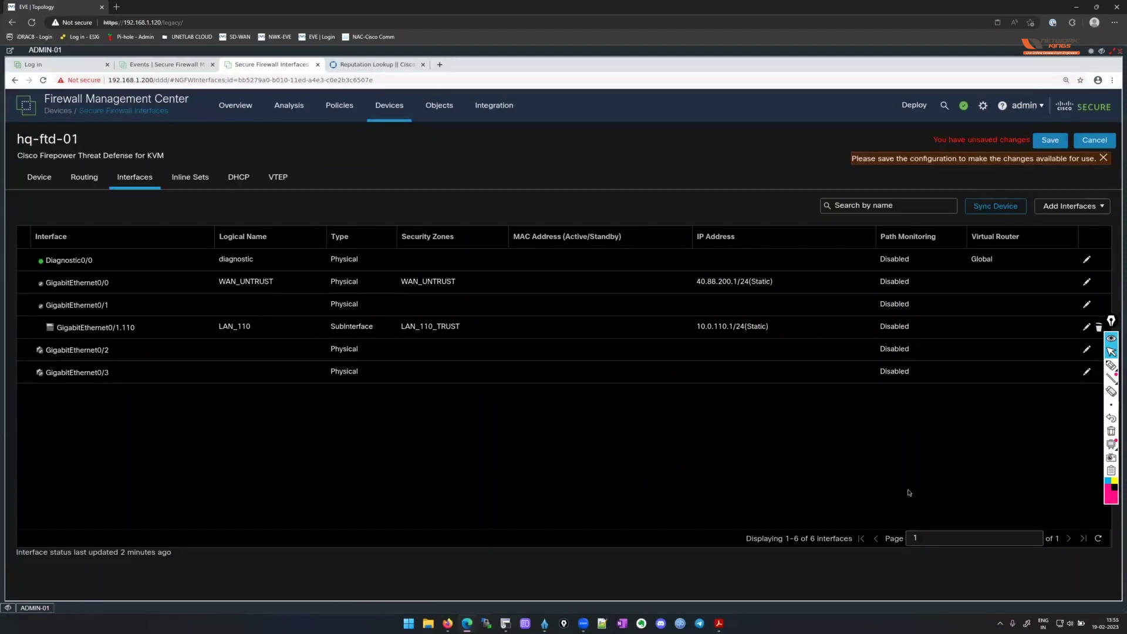
click(1111, 404)
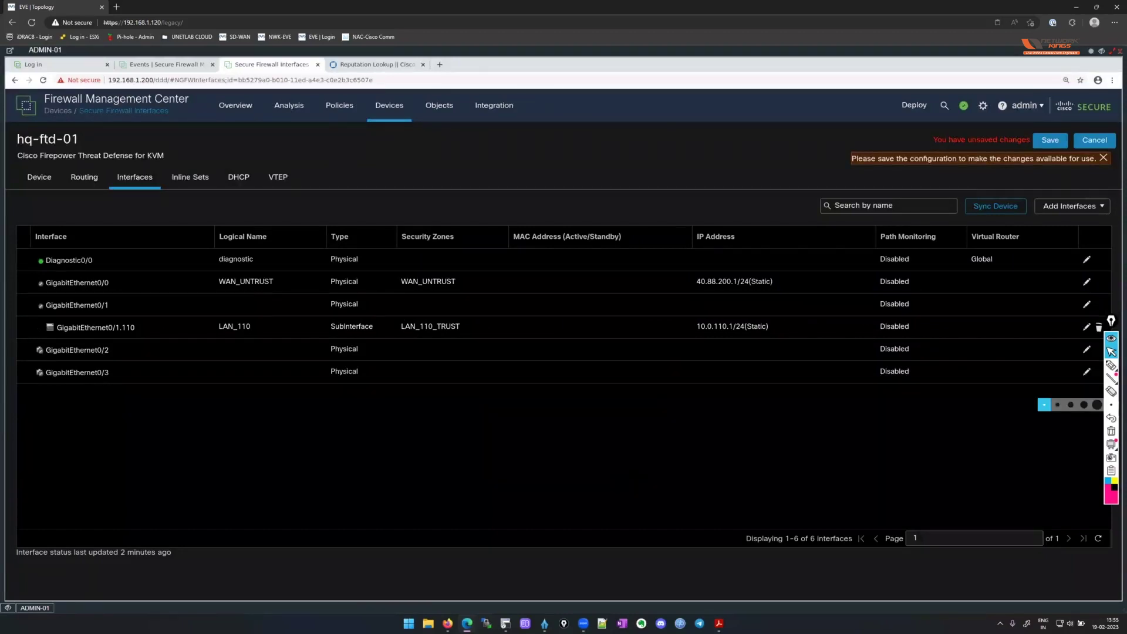
click(1073, 206)
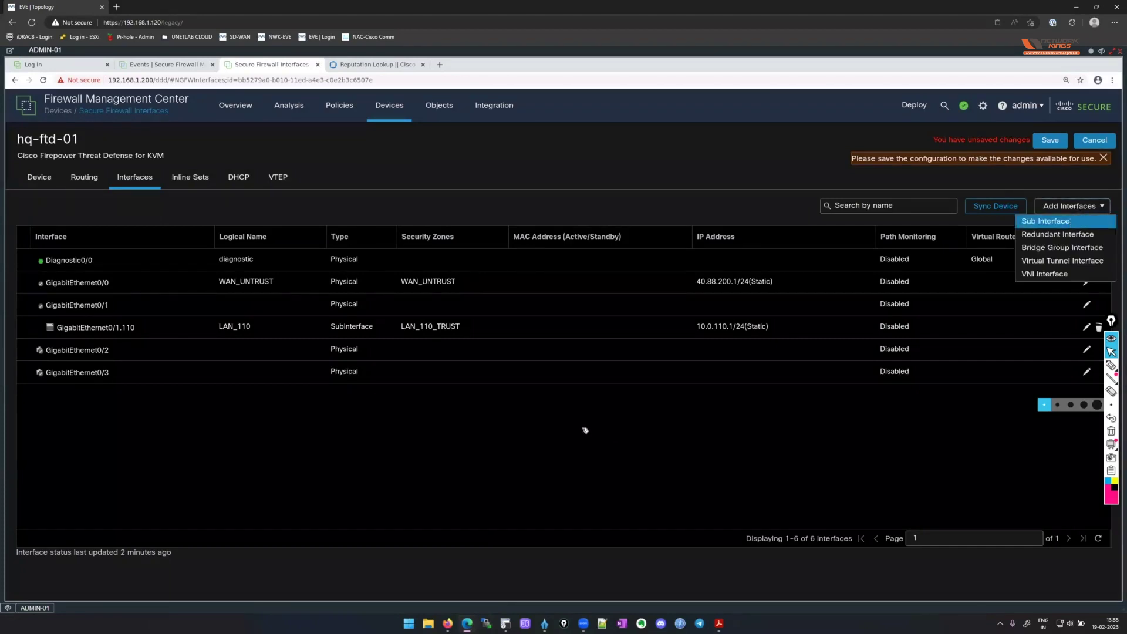
Add sub-interface LAN_120 in zone LAN_120_TRUST on GigabitEthernet0/1, ID and VLAN 120.
key(Return)
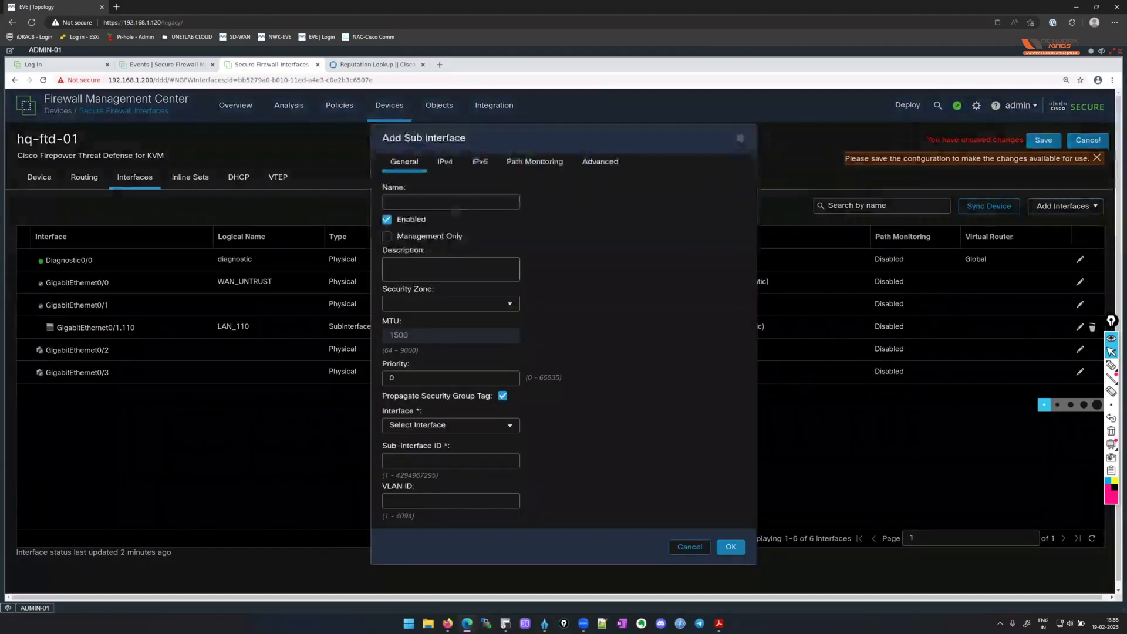
text(LAN)
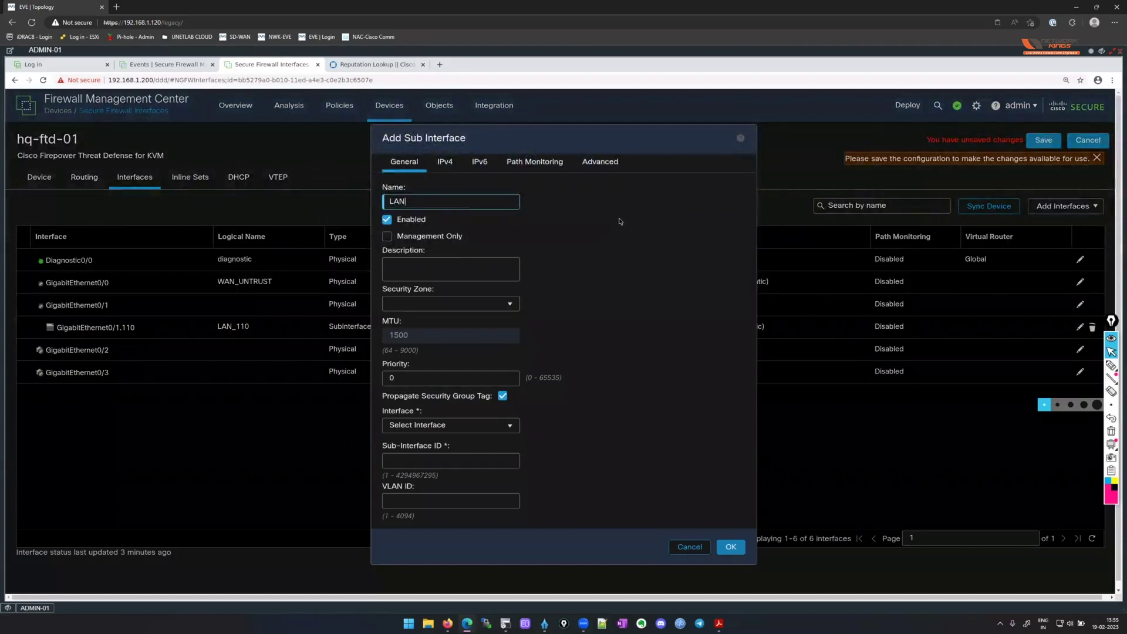
text(_120)
click(500, 306)
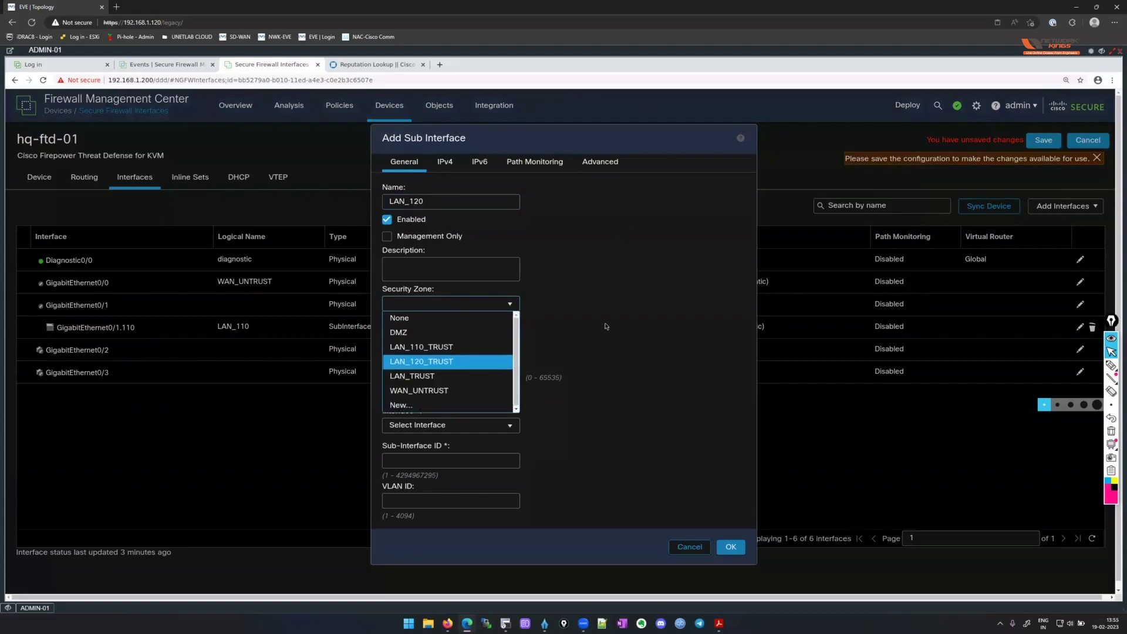
click(439, 361)
click(459, 428)
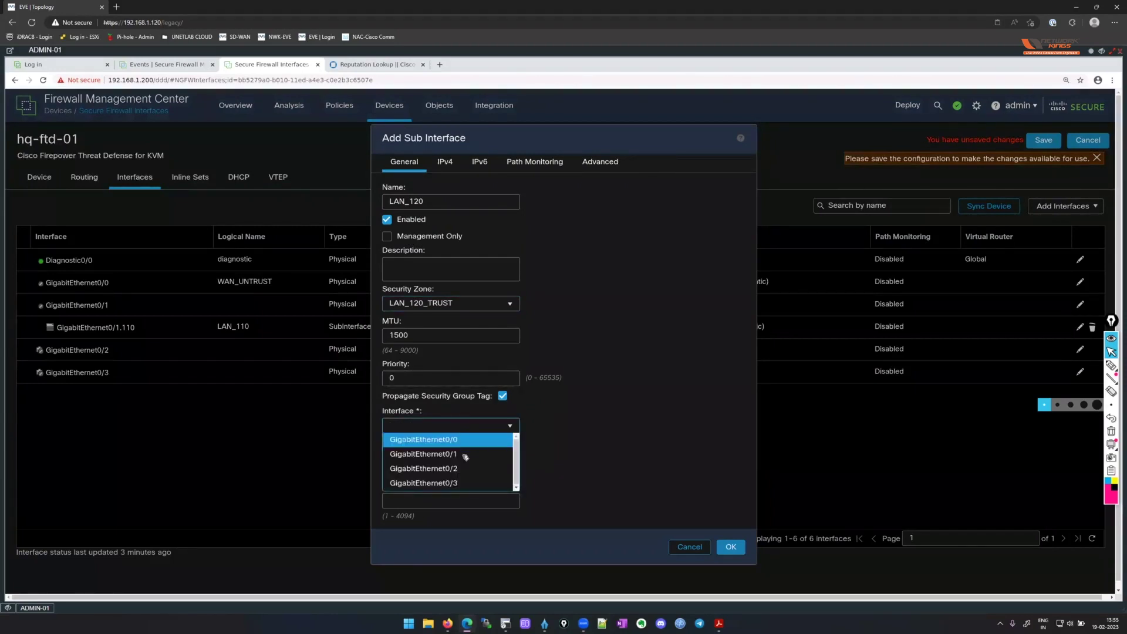
click(464, 457)
key(Tab)
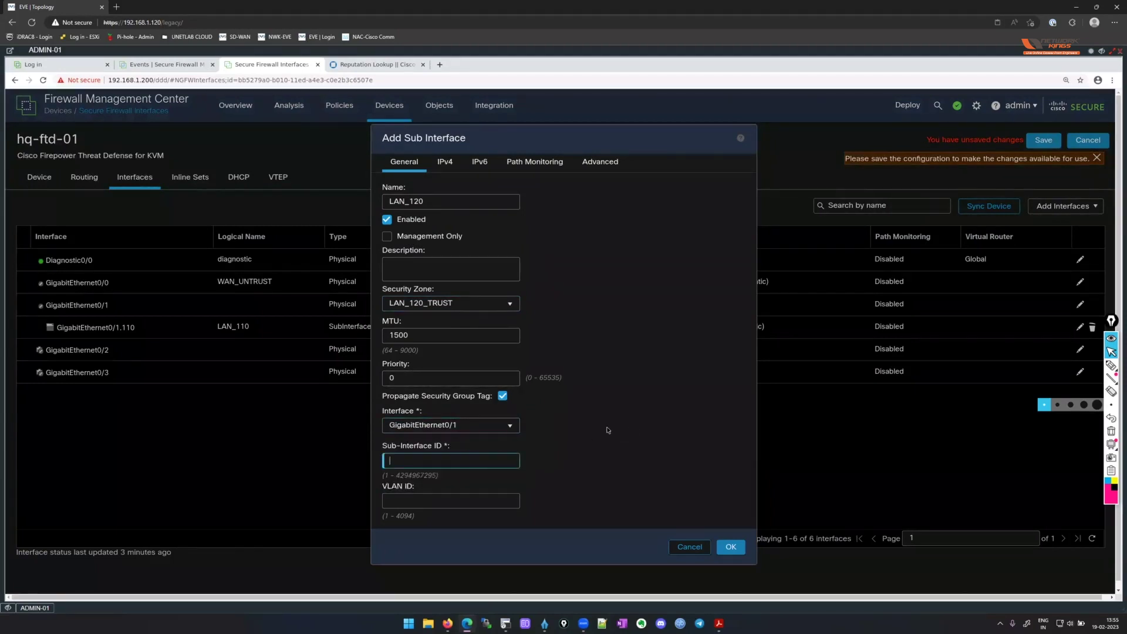
text(120)
key(Tab)
text(120)
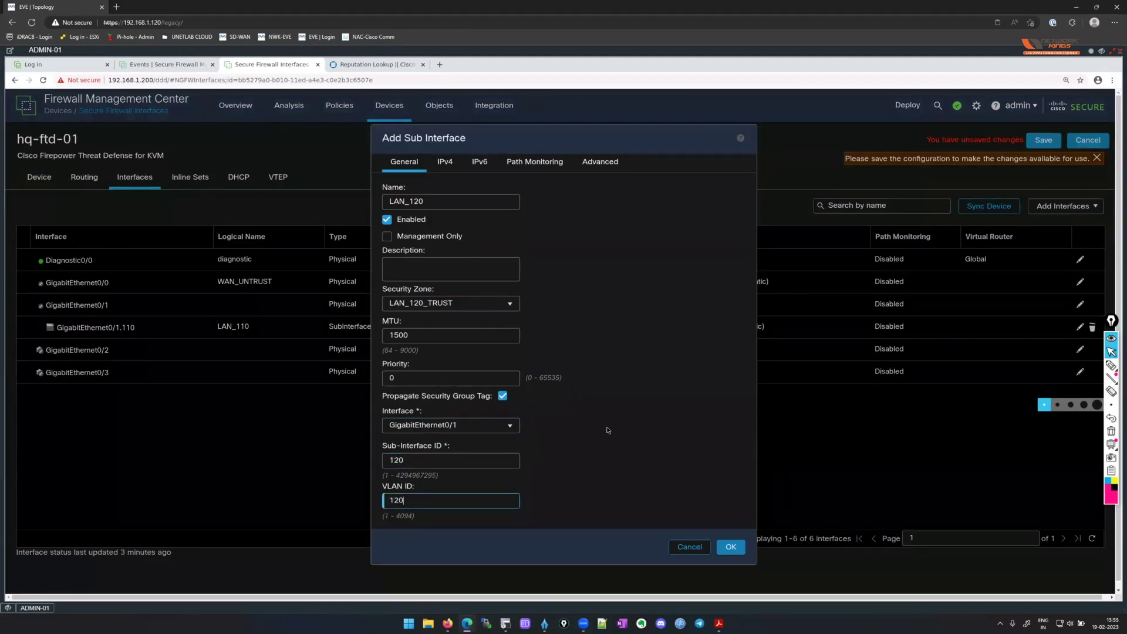
scroll(617, 371, down, 1)
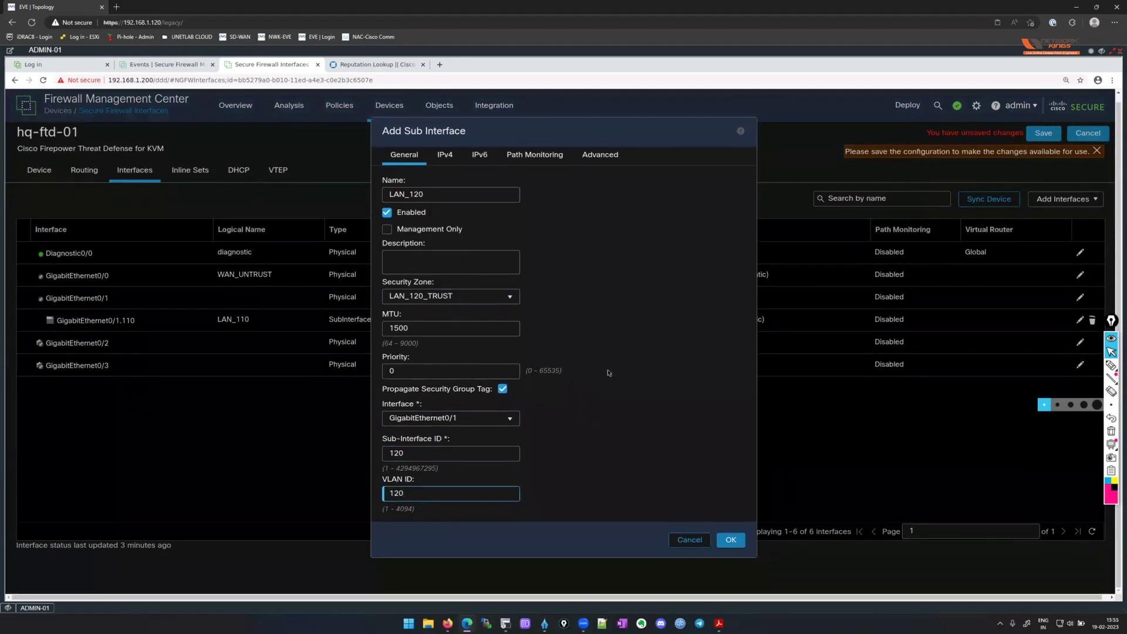
drag(409, 453, 392, 453)
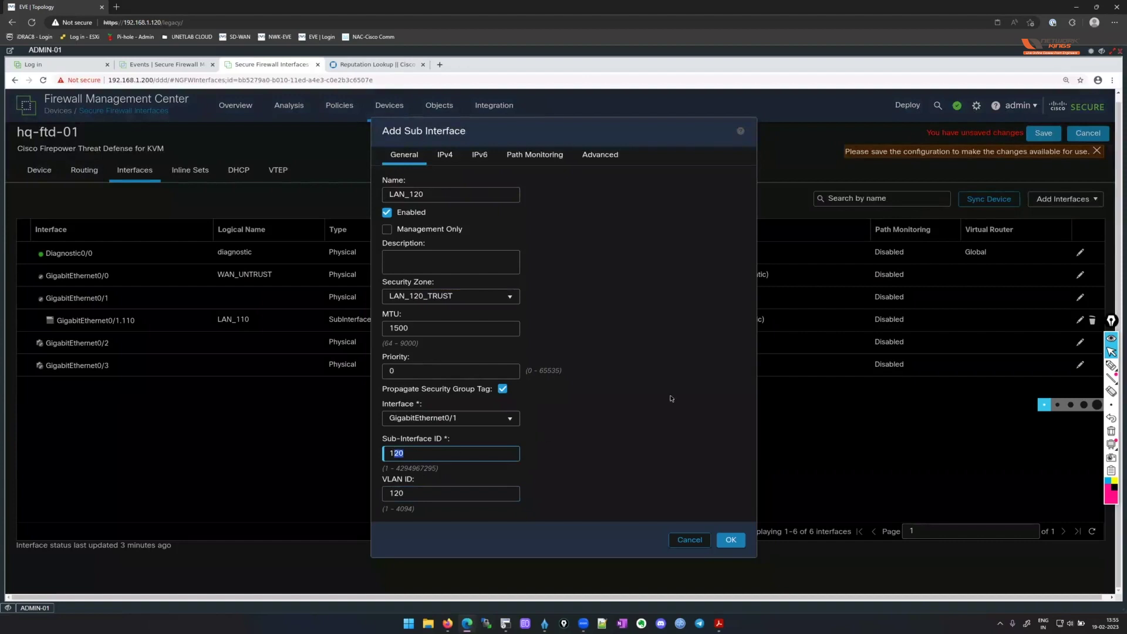
click(591, 384)
Give LAN_120 static IPv4 address 10.0.120.1/24 and create the sub-interface.
click(457, 157)
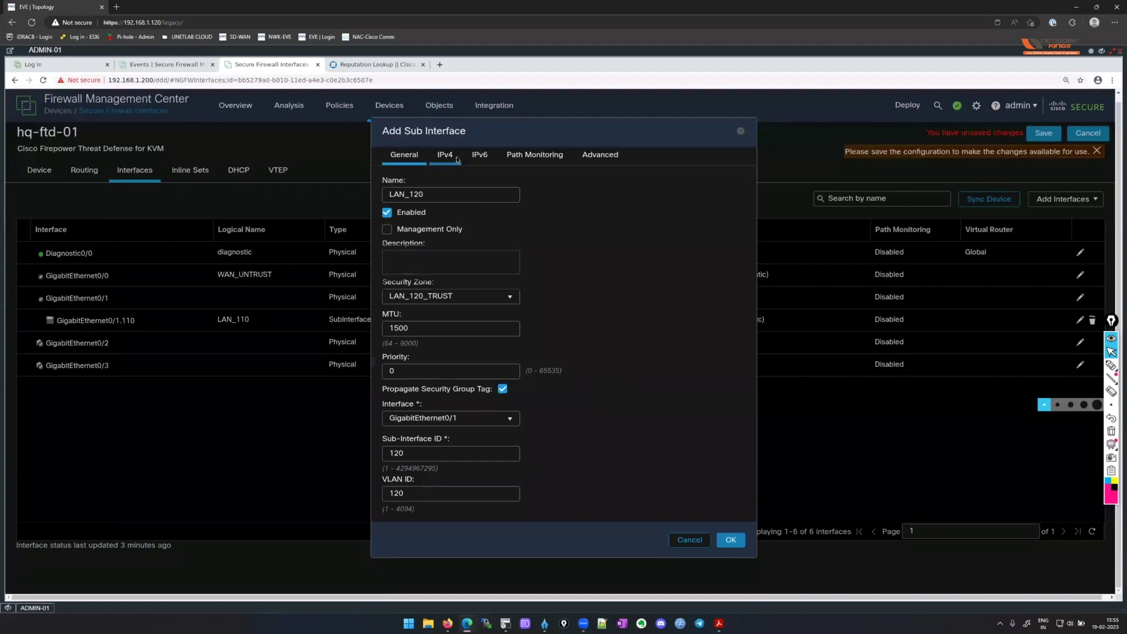
text(10.0.120.1/24)
click(730, 349)
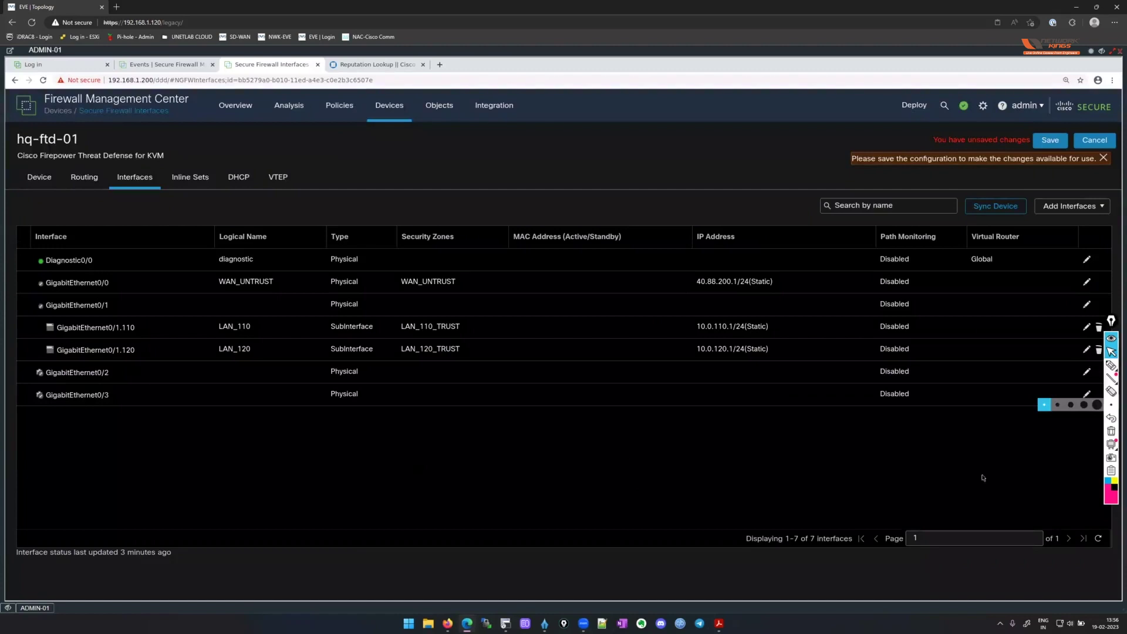
click(1110, 322)
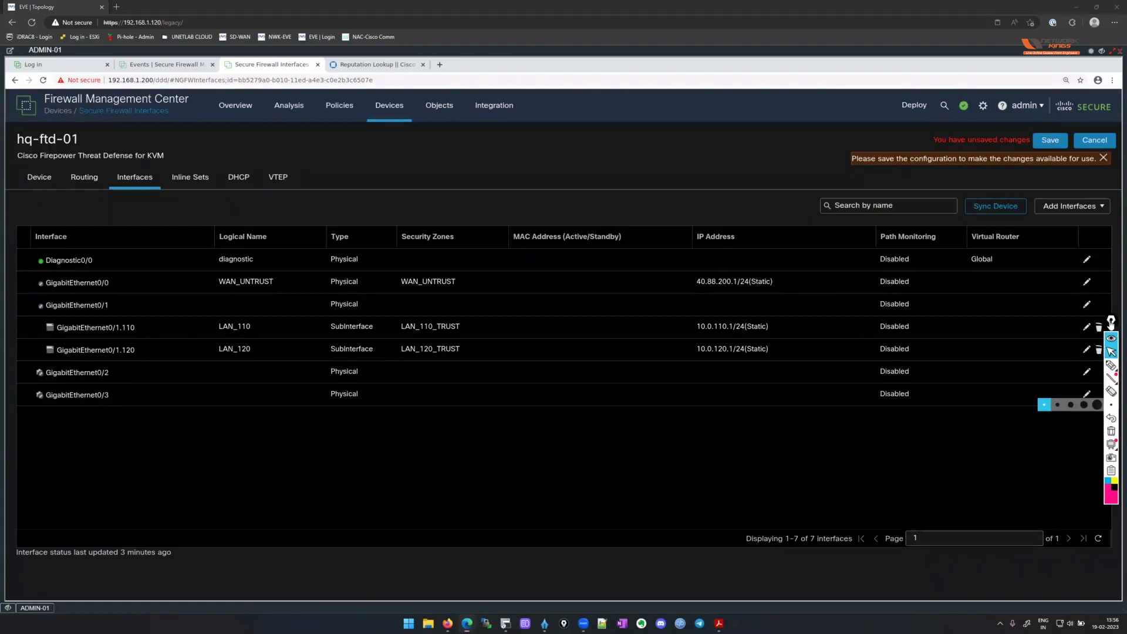
Name GigabitEthernet0/2 DMZ and assign it to the DMZ security zone.
click(1111, 323)
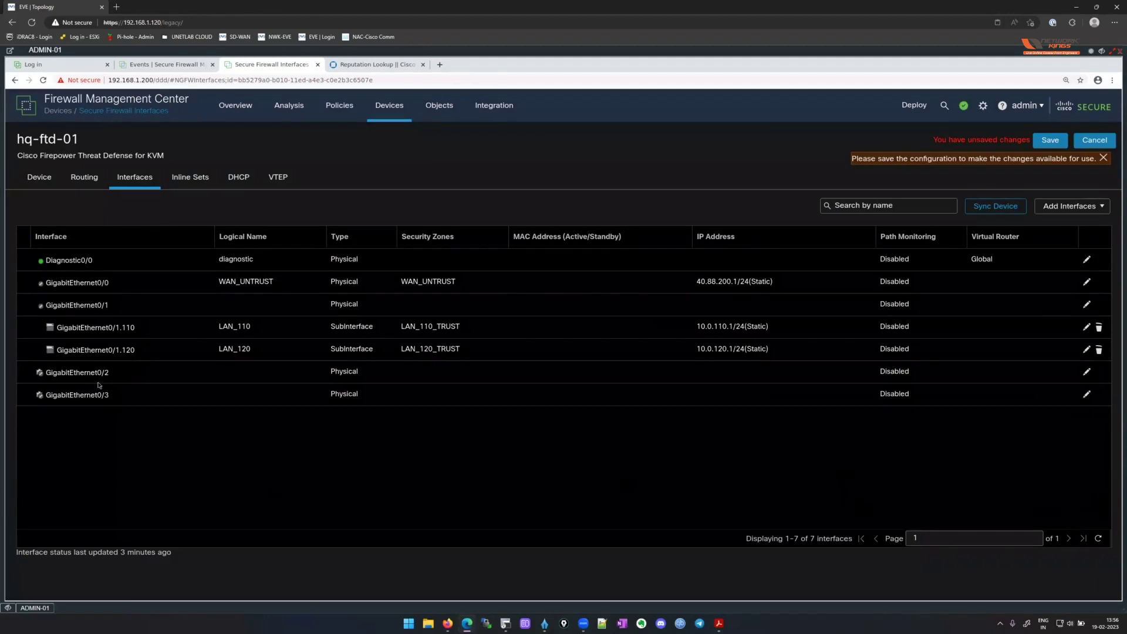
click(1086, 372)
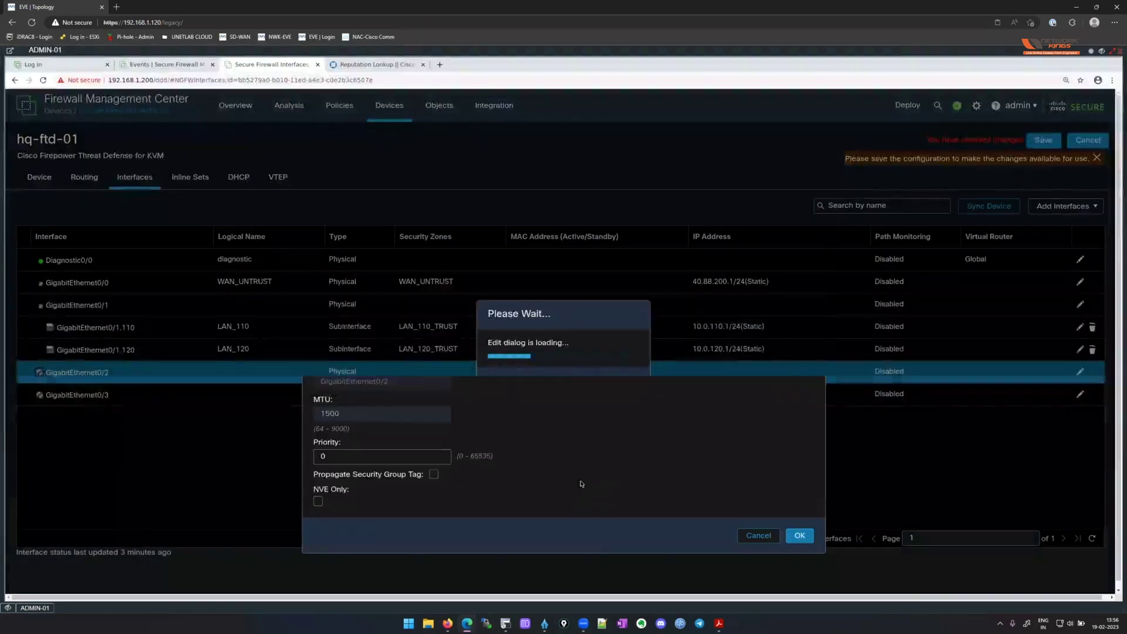
click(367, 215)
text(DMZ)
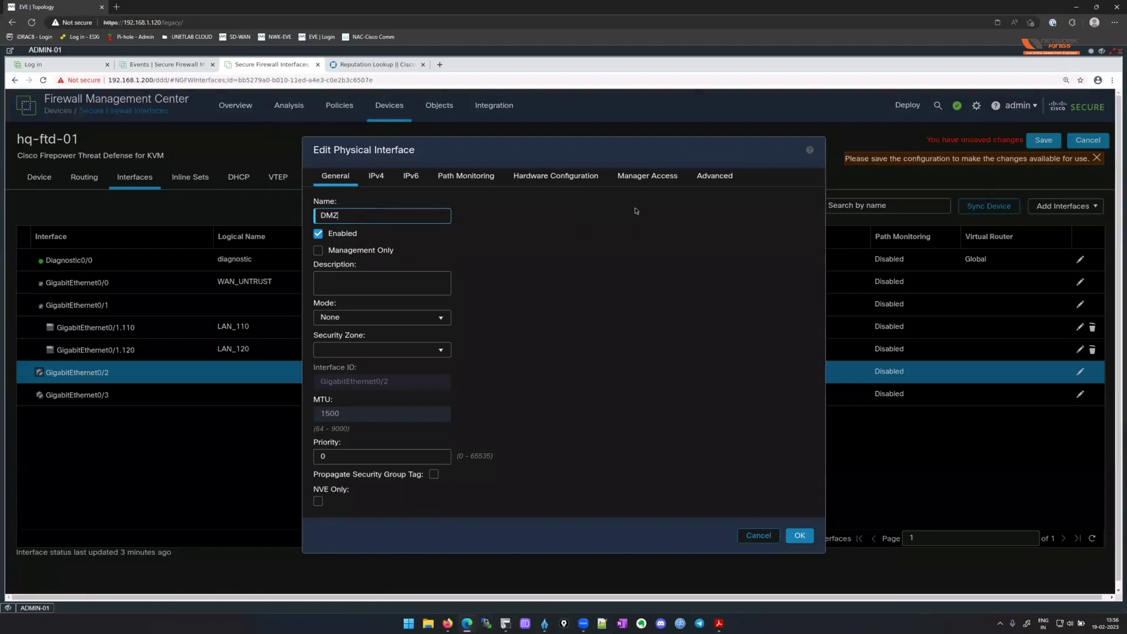
click(561, 299)
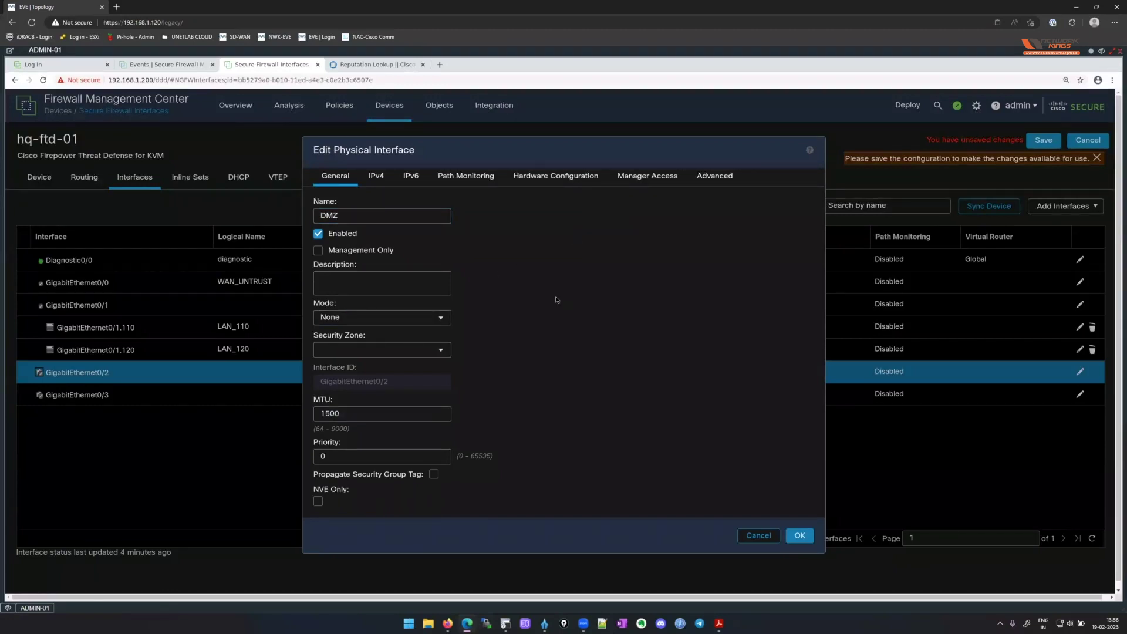
click(441, 351)
click(405, 378)
Give DMZ static IPv4 address 172.16.150.1/24 and confirm the interface.
click(376, 176)
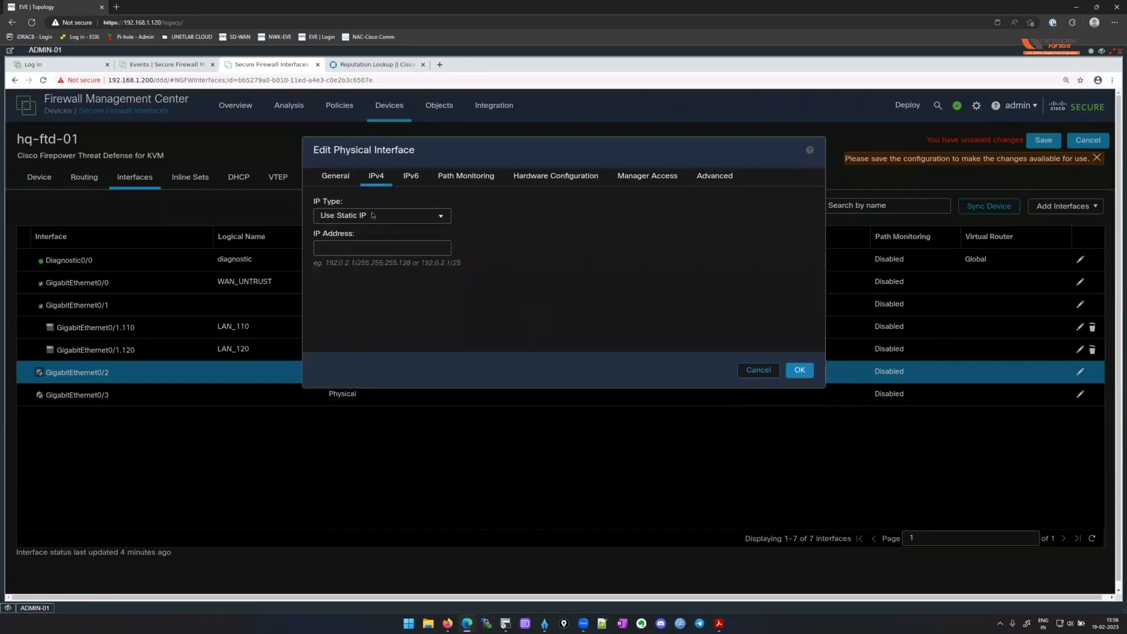
text(172.16.150.1/24)
click(1090, 53)
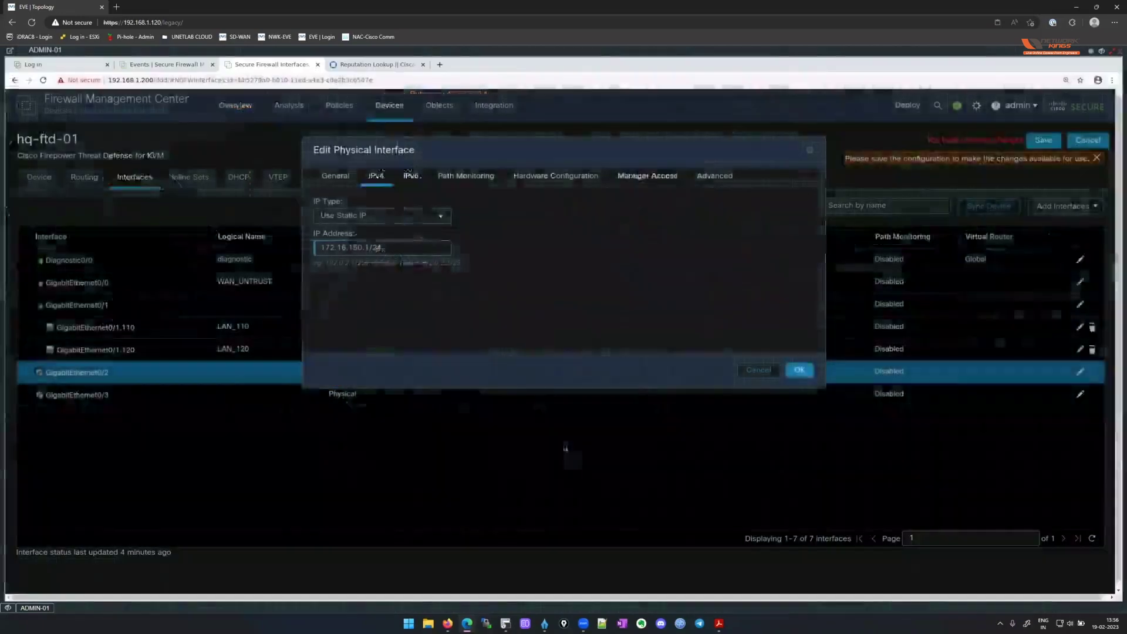
key(Return)
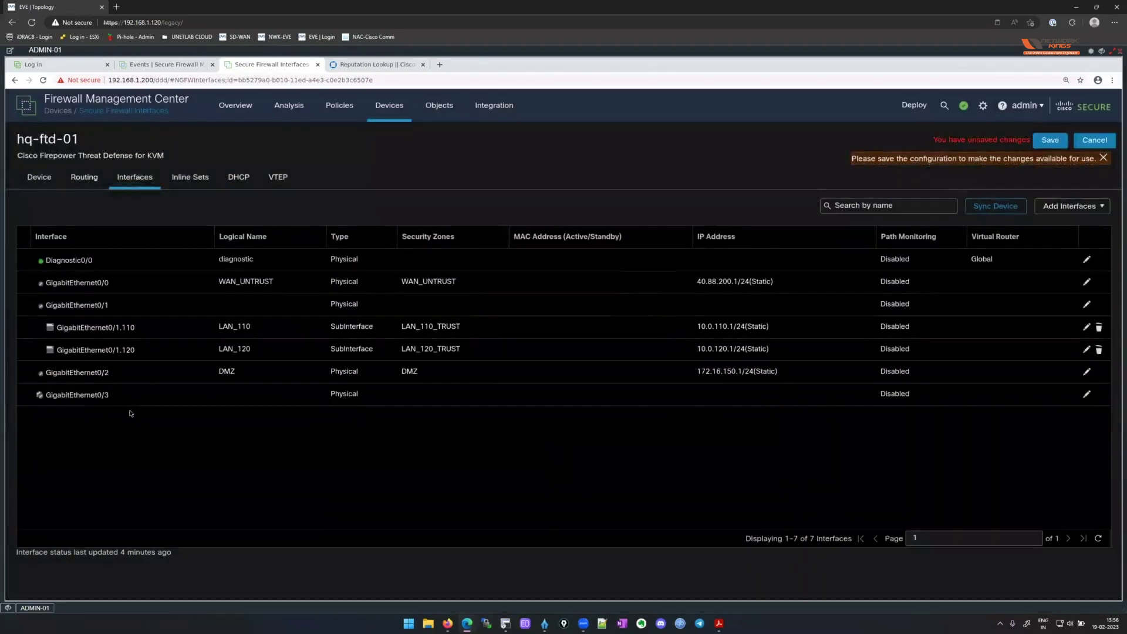
click(1090, 52)
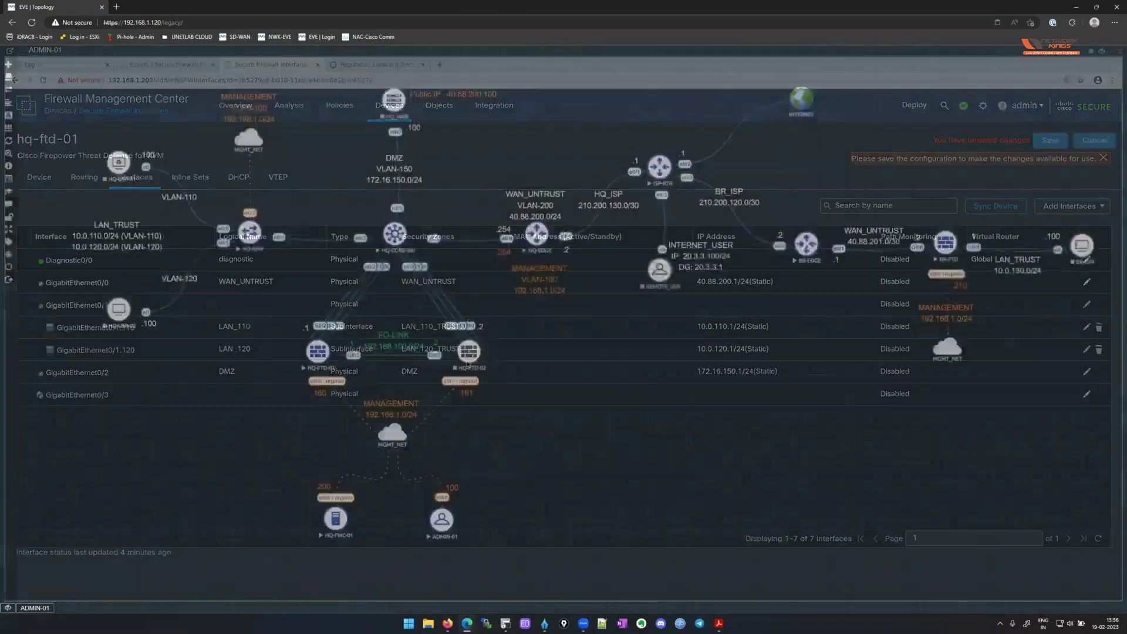
click(1091, 54)
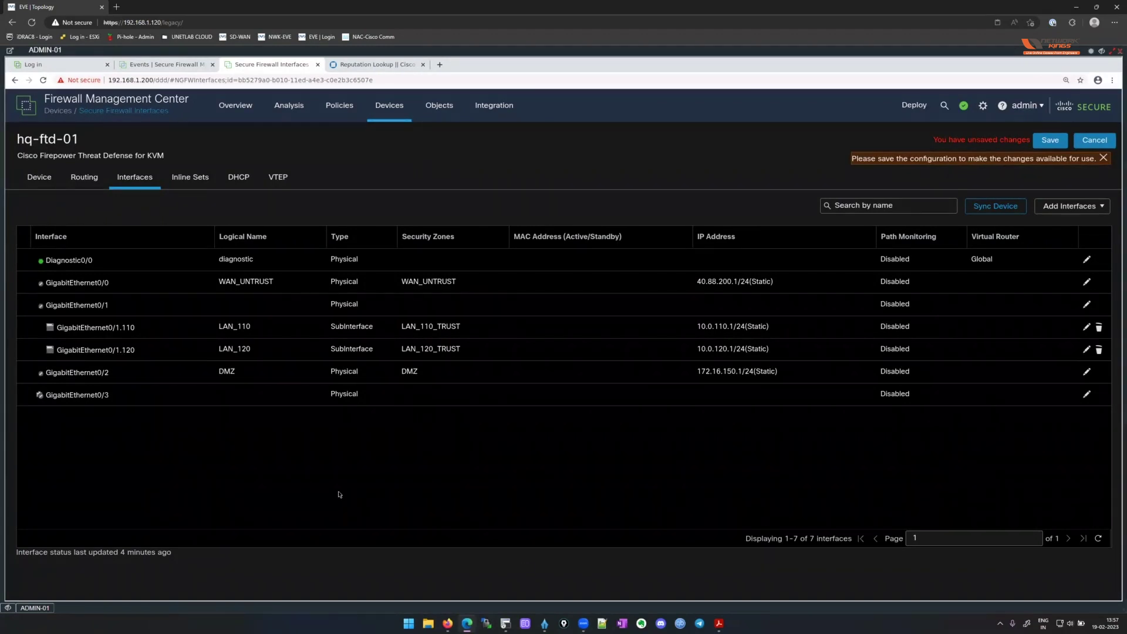
click(1079, 209)
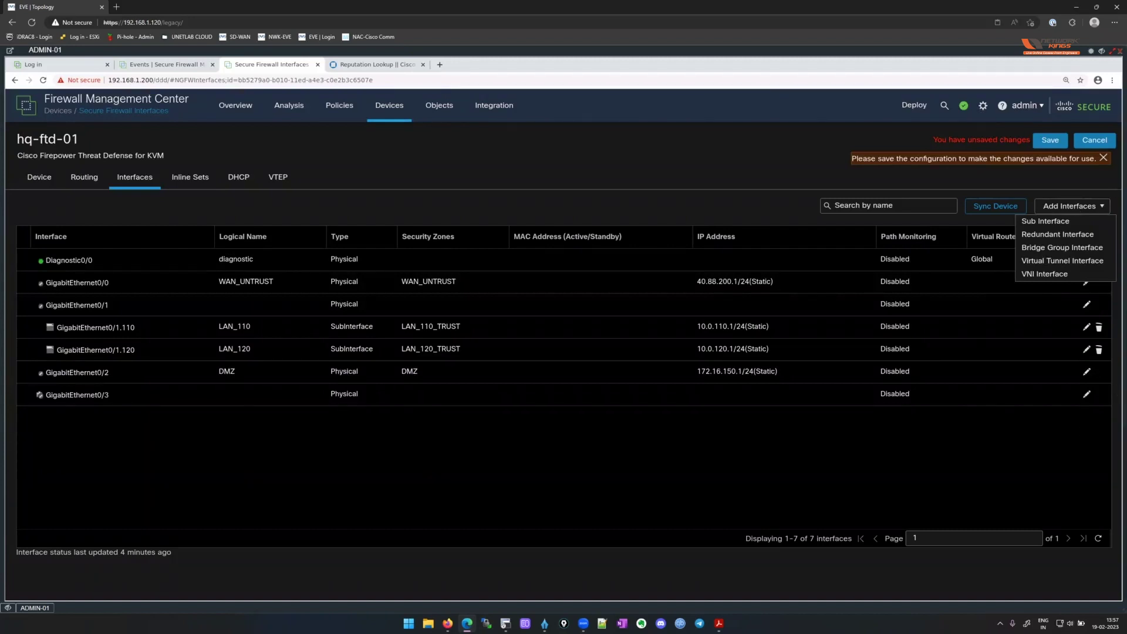
click(1118, 391)
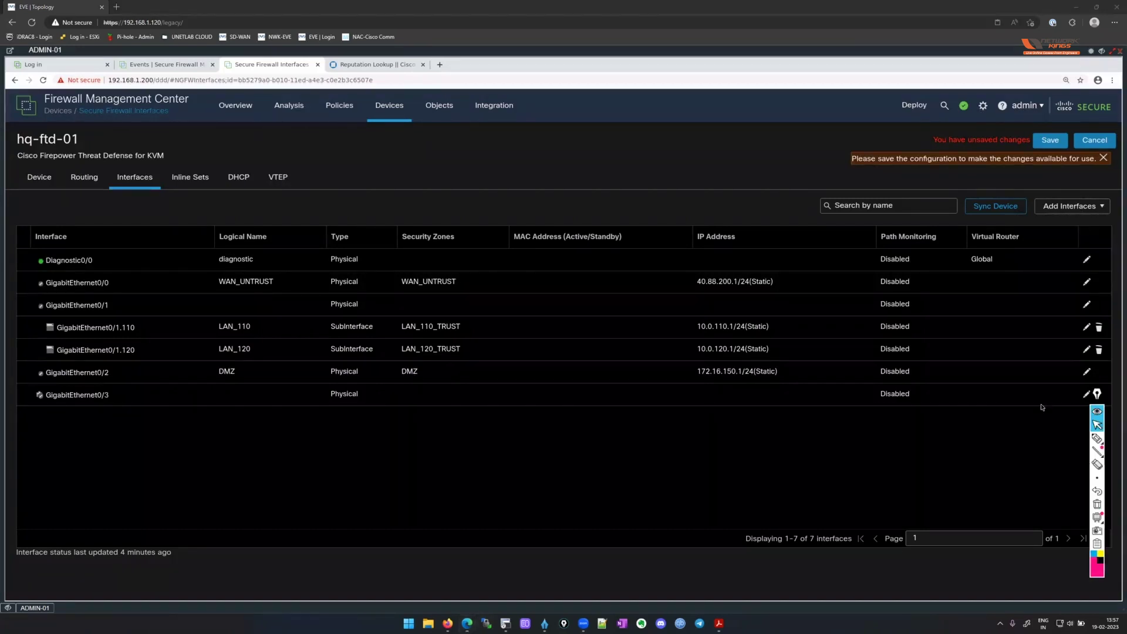
click(1097, 439)
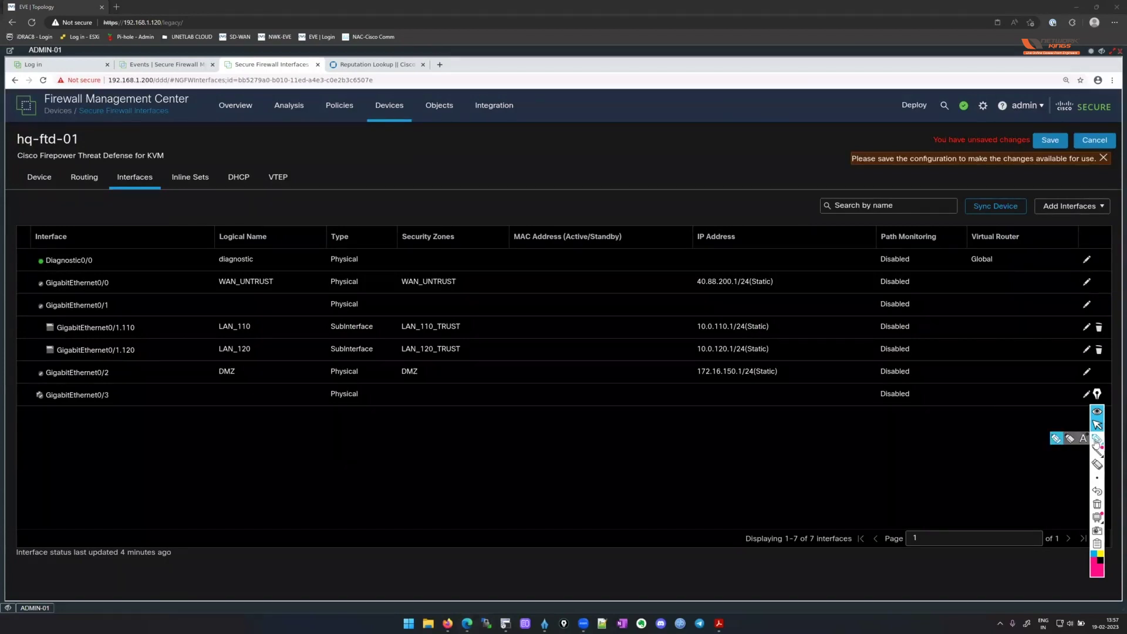
mouse_move(59, 362)
mouse_down()
mouse_move(80, 420)
mouse_move(108, 370)
mouse_up()
mouse_move(126, 413)
mouse_down()
mouse_move(178, 390)
mouse_move(207, 392)
mouse_move(212, 405)
mouse_up()
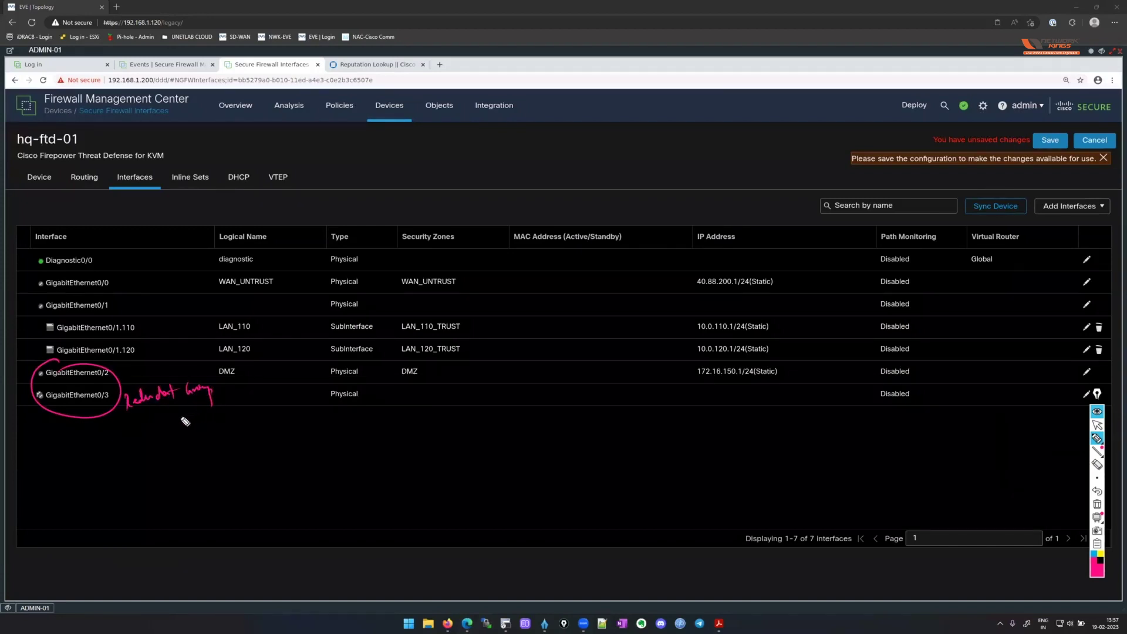
drag(54, 385, 114, 387)
drag(63, 414, 116, 413)
Open and then close the Add Interfaces list of interface types on hq-ftd-01.
click(1097, 426)
click(1097, 504)
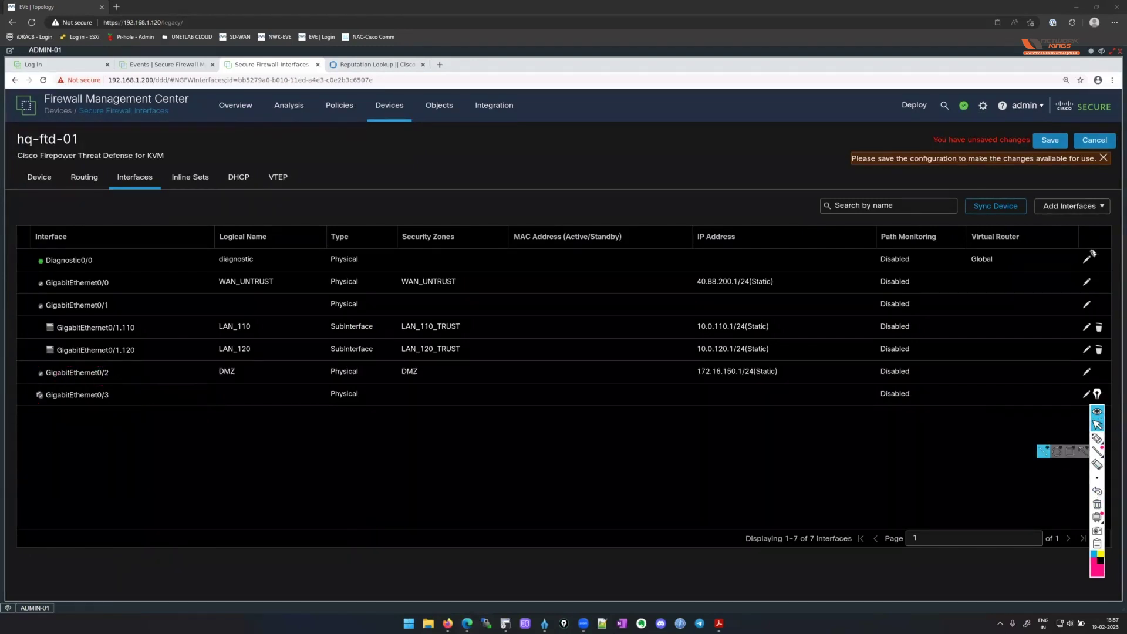
click(1095, 209)
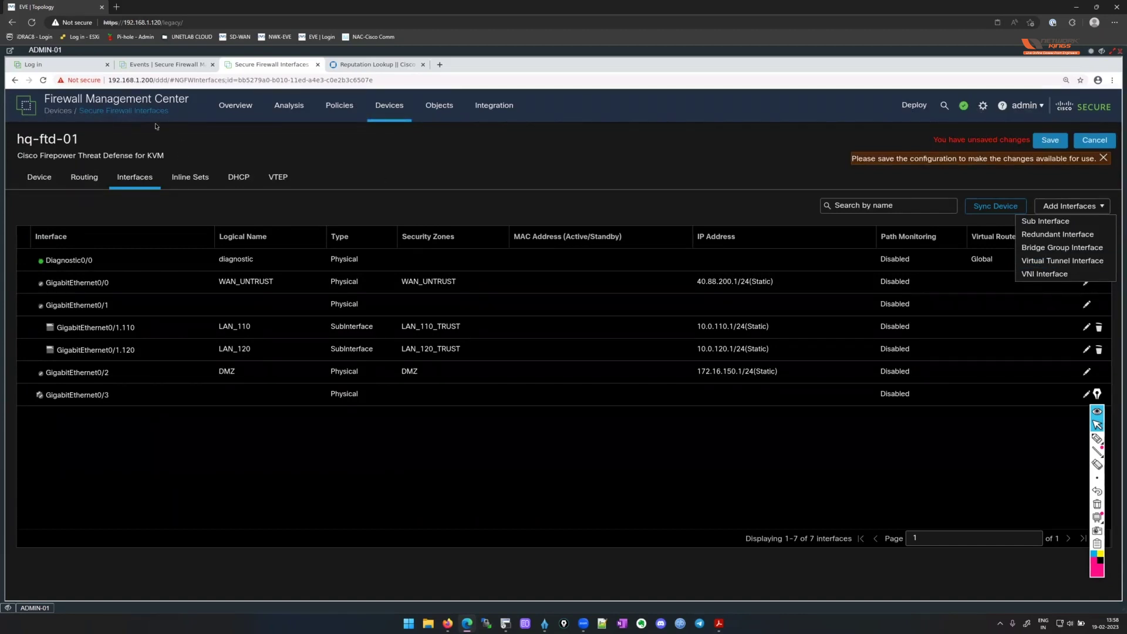
click(1011, 344)
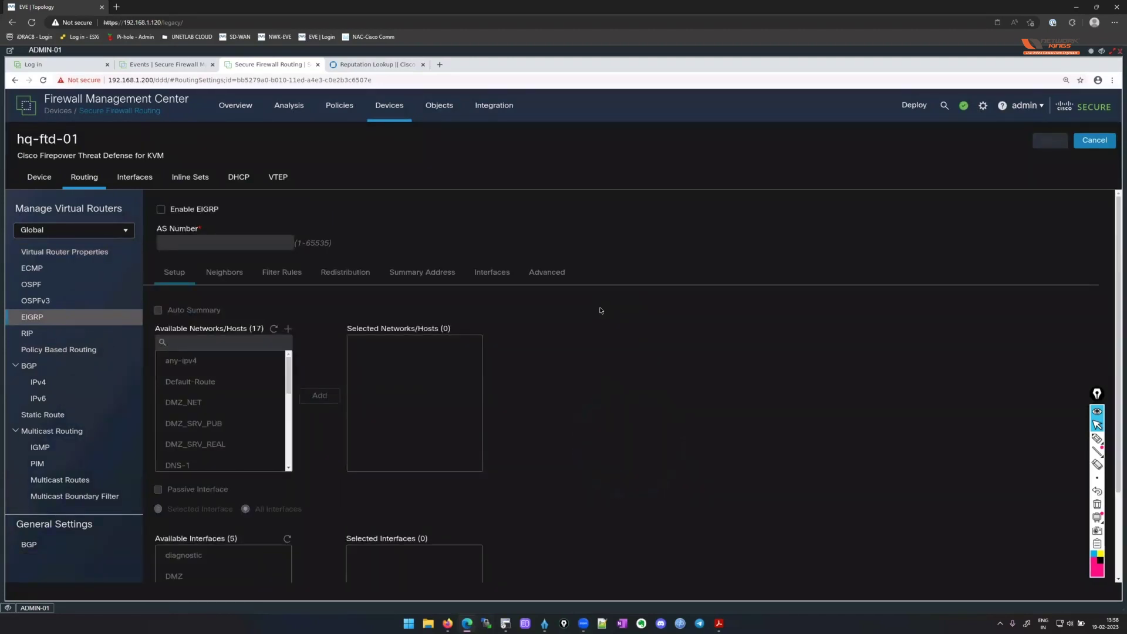
Enable EIGRP and add the any-ipv4 network object to the advertised networks.
click(161, 210)
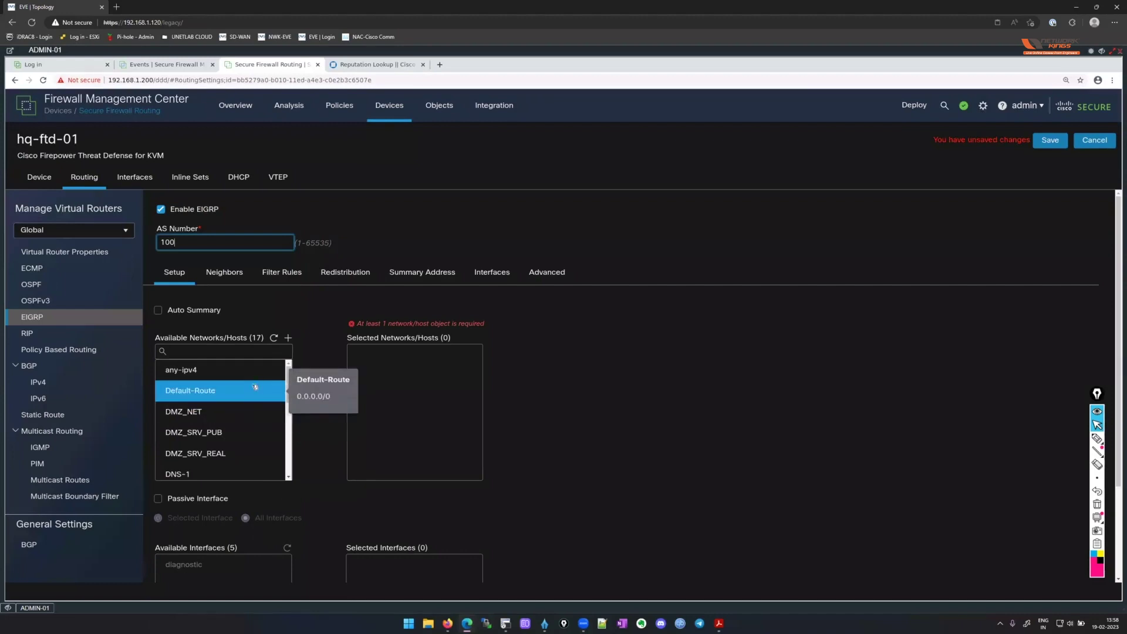
click(244, 368)
click(319, 405)
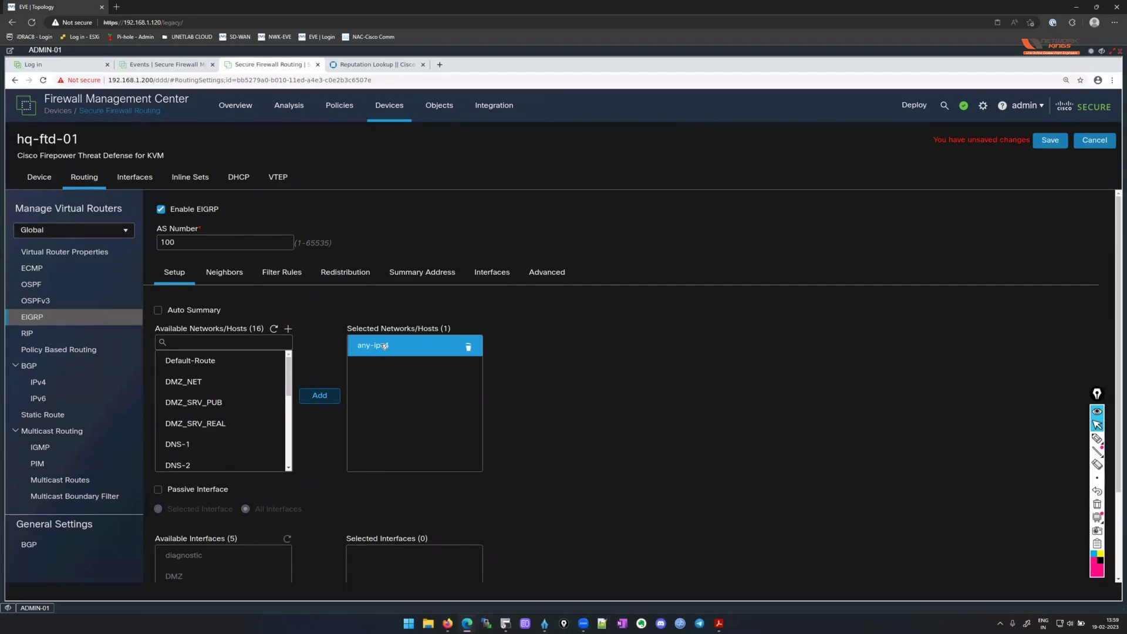
Make LAN_110, LAN_120 and DMZ the selected EIGRP passive interfaces.
scroll(587, 381, down, 1)
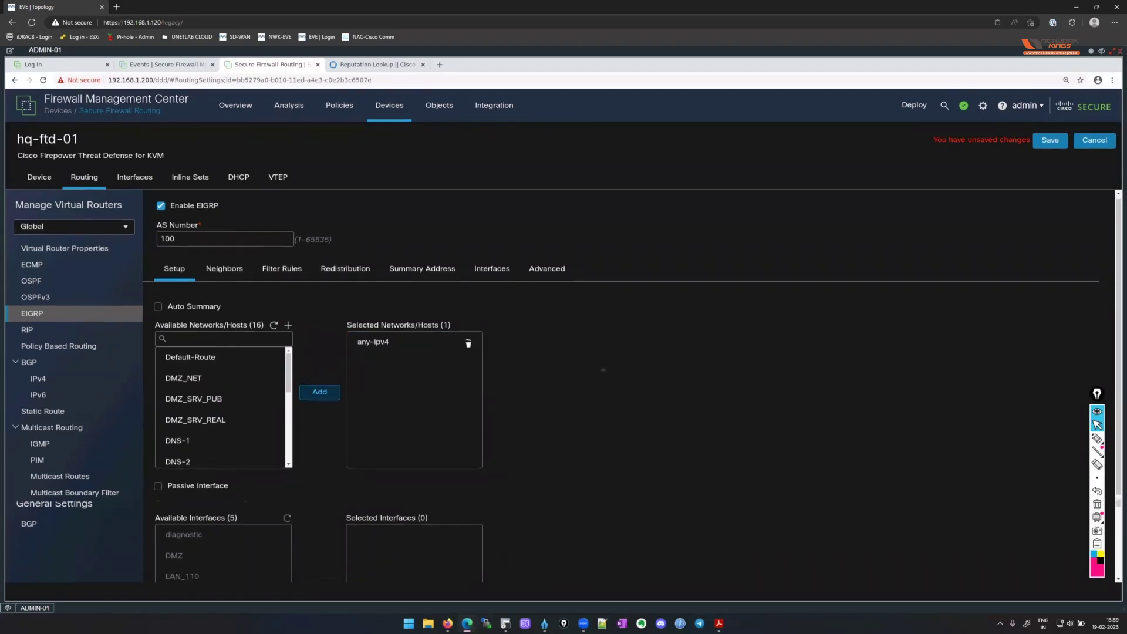
scroll(587, 386, down, 2)
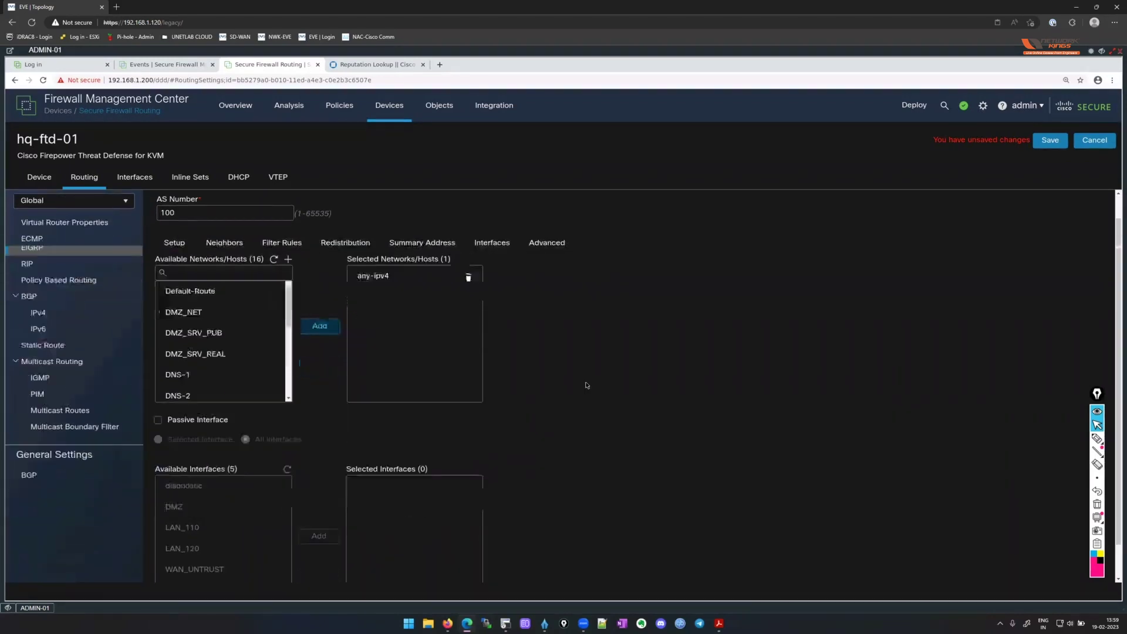
click(158, 420)
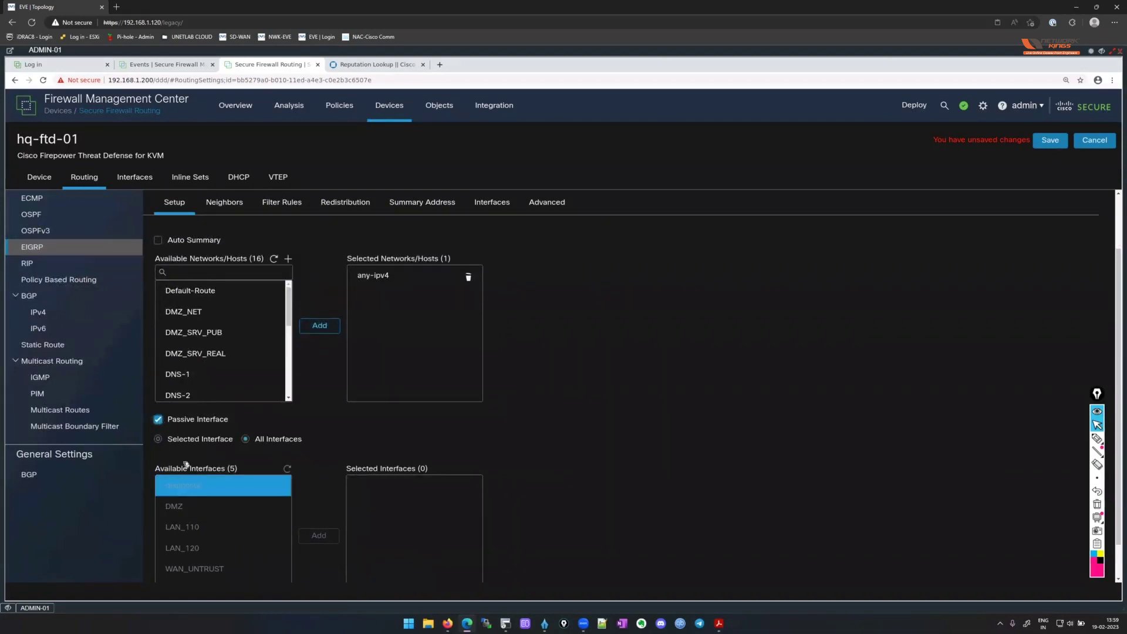
click(158, 439)
scroll(642, 440, down, 1)
scroll(642, 440, down, 1)
click(194, 464)
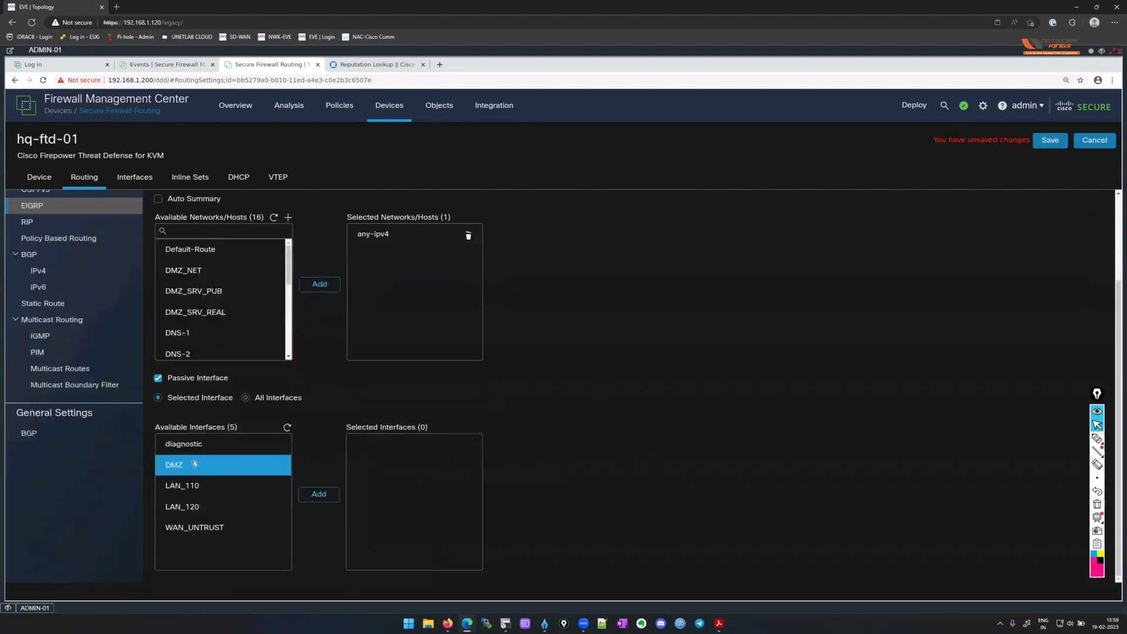
ctrl+click(195, 484)
ctrl+click(201, 506)
shift+click(202, 506)
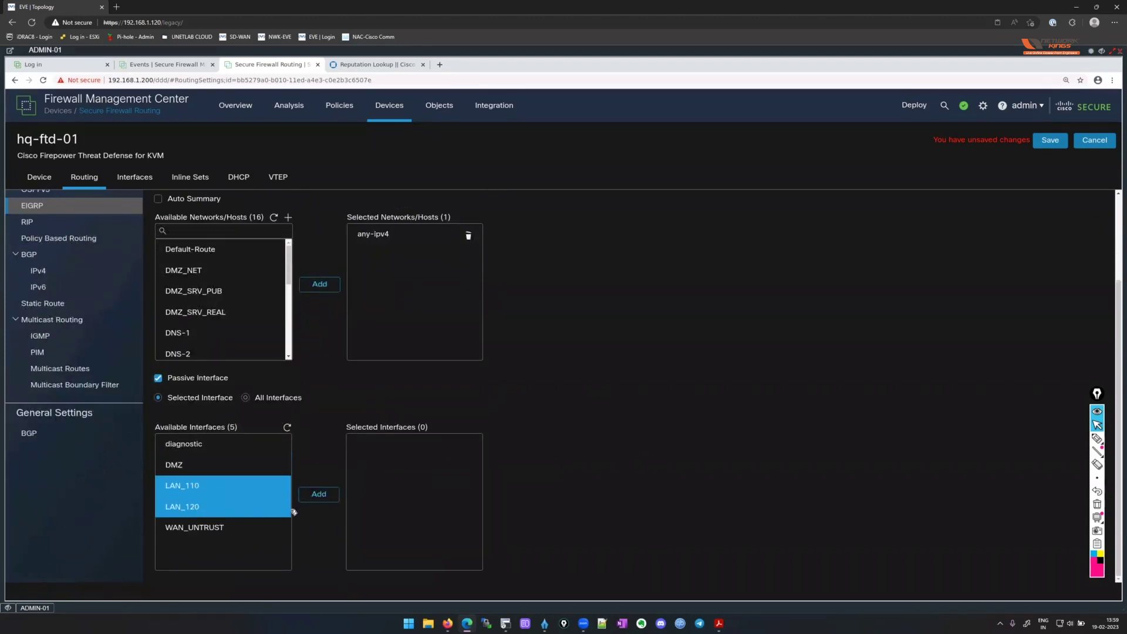
click(317, 495)
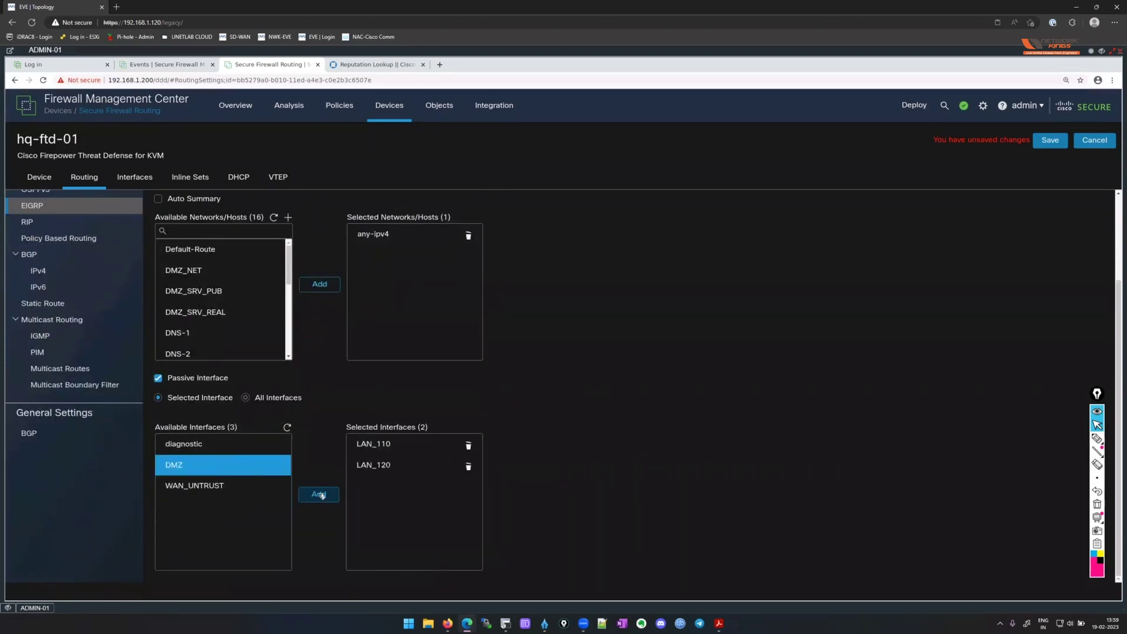
click(194, 465)
click(319, 494)
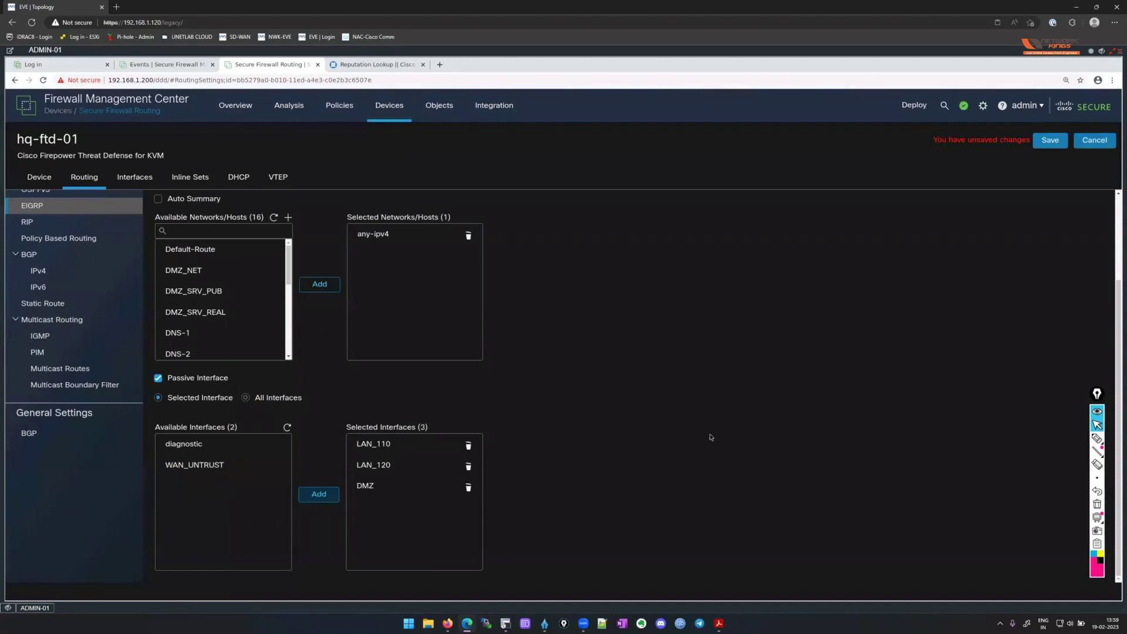
click(1090, 53)
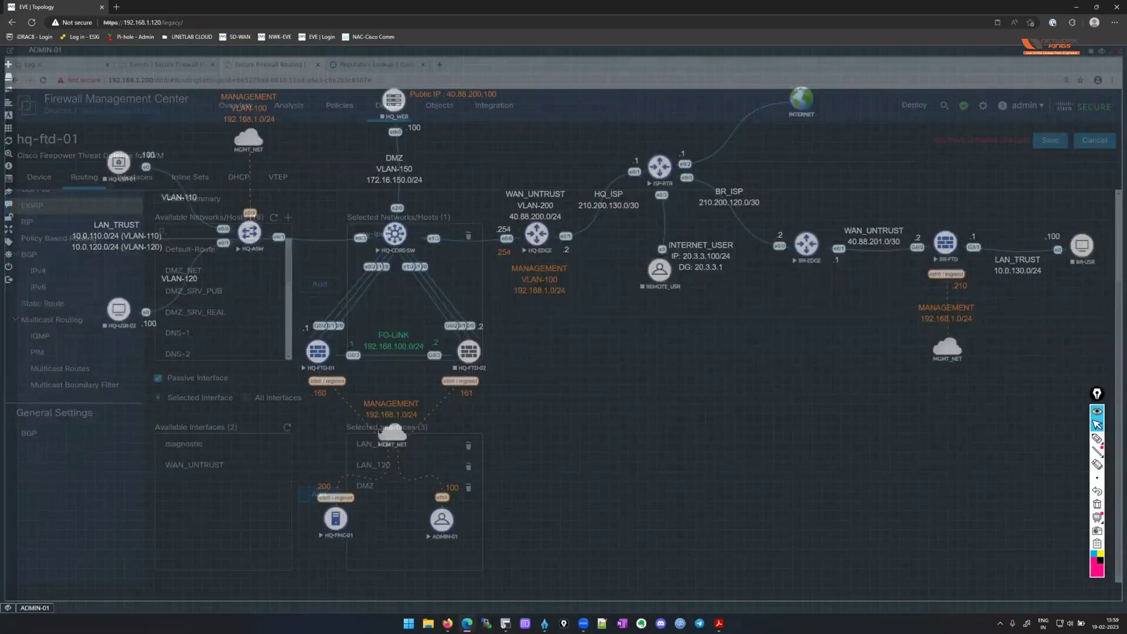
Scroll the hq-ftd-01 EIGRP setup page back to the top.
scroll(620, 406, up, 1)
scroll(620, 406, up, 3)
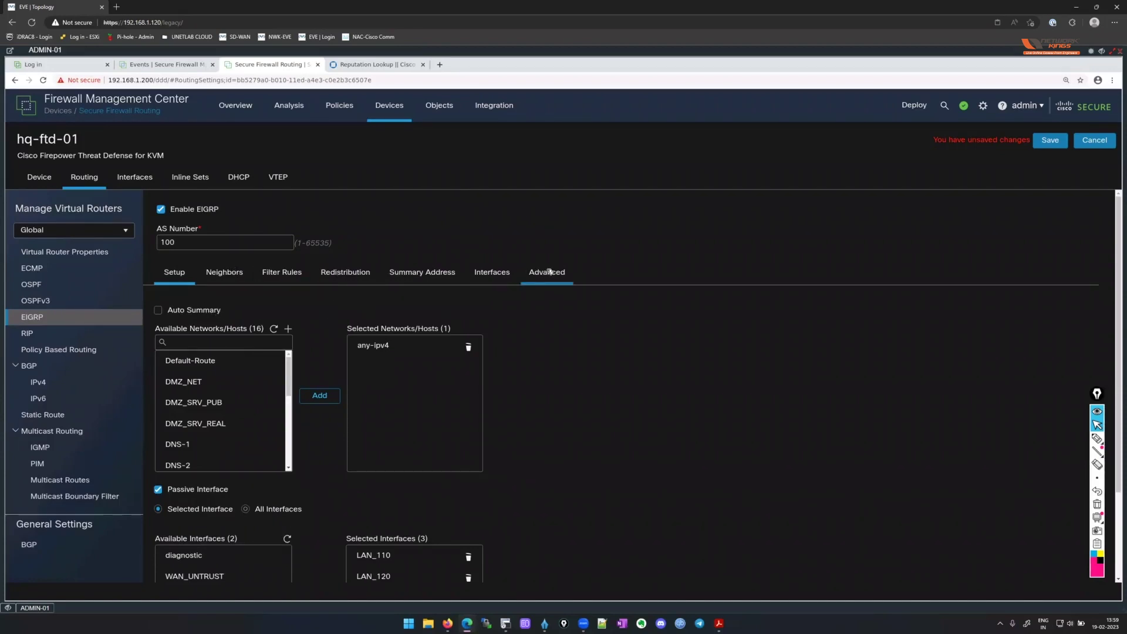
Review the Redistribution, Summary Address, Interfaces and Neighbors tabs, then save the AS 100 EIGRP setup.
click(345, 272)
click(438, 276)
click(487, 271)
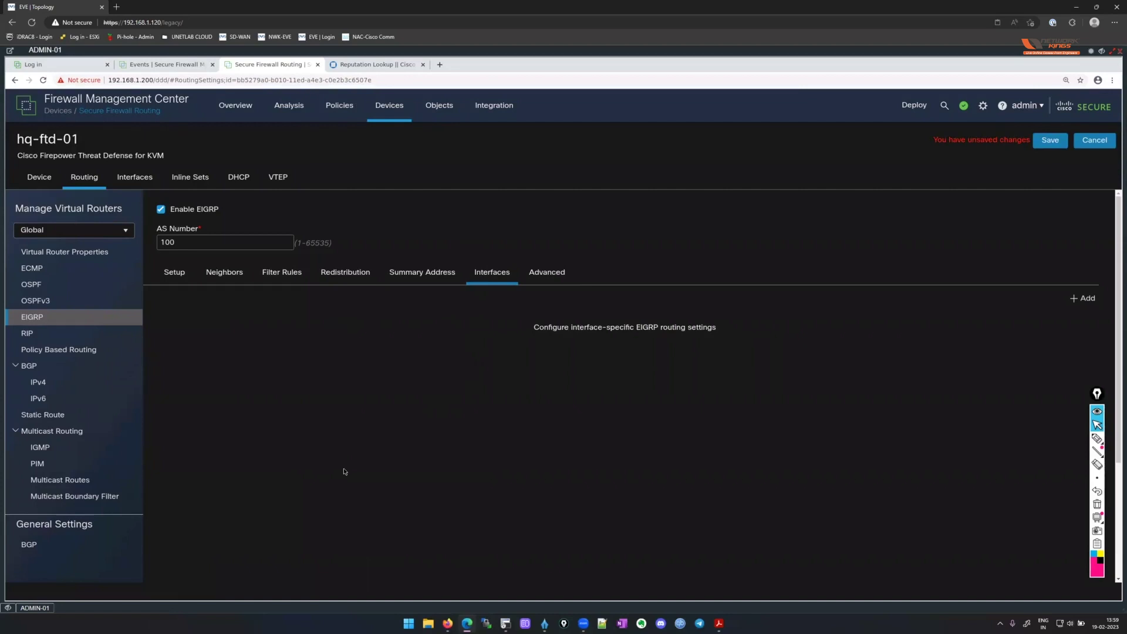
click(235, 275)
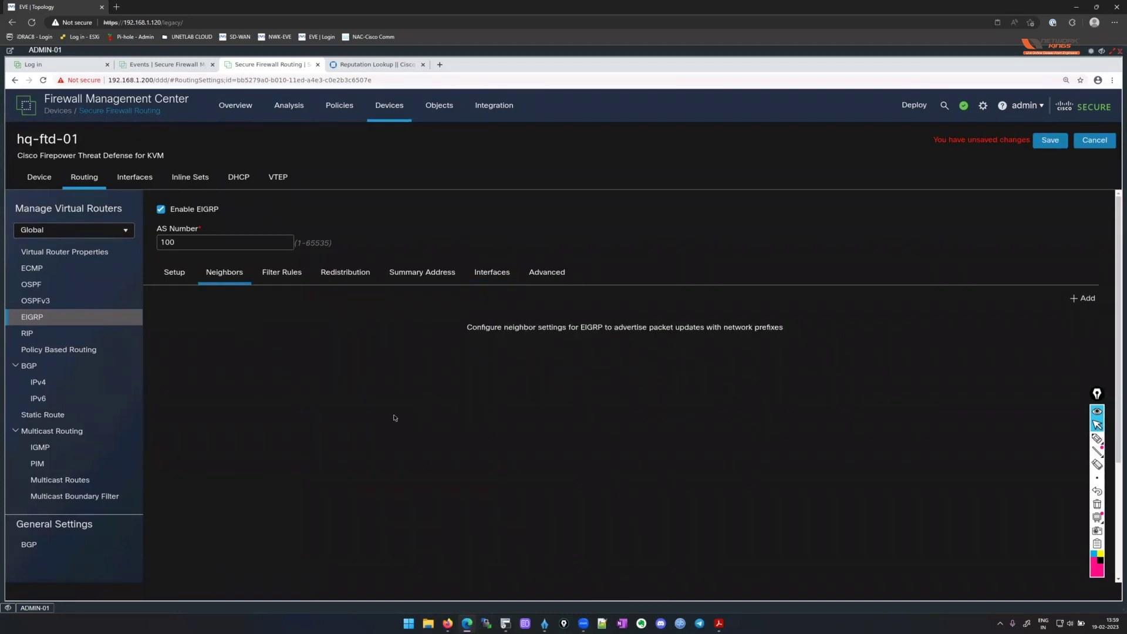
click(175, 273)
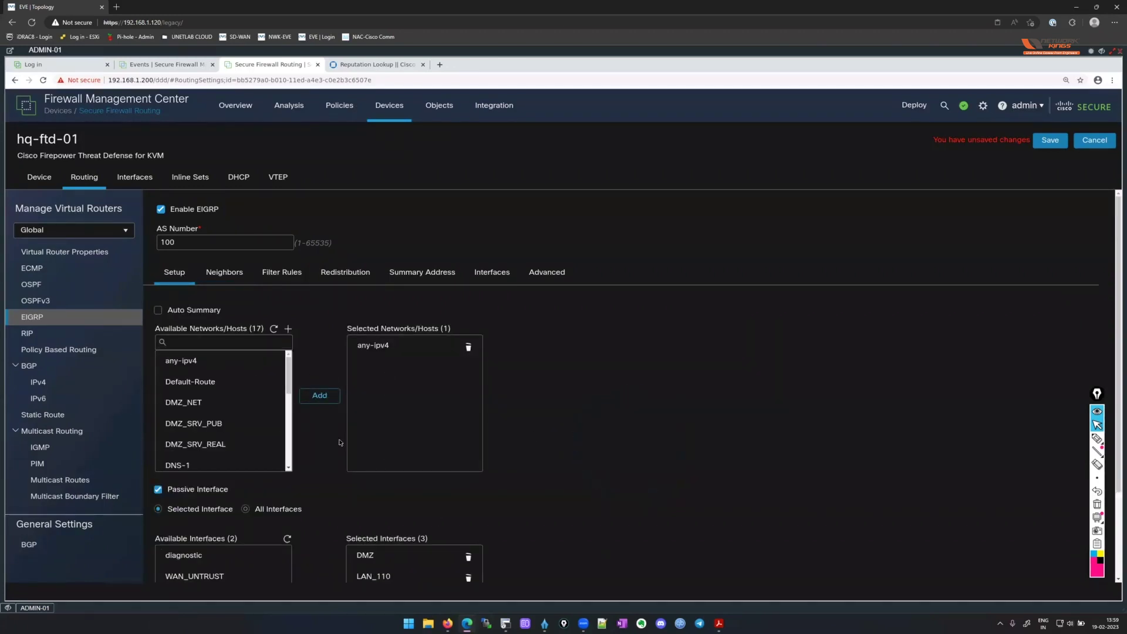
scroll(344, 376, down, 2)
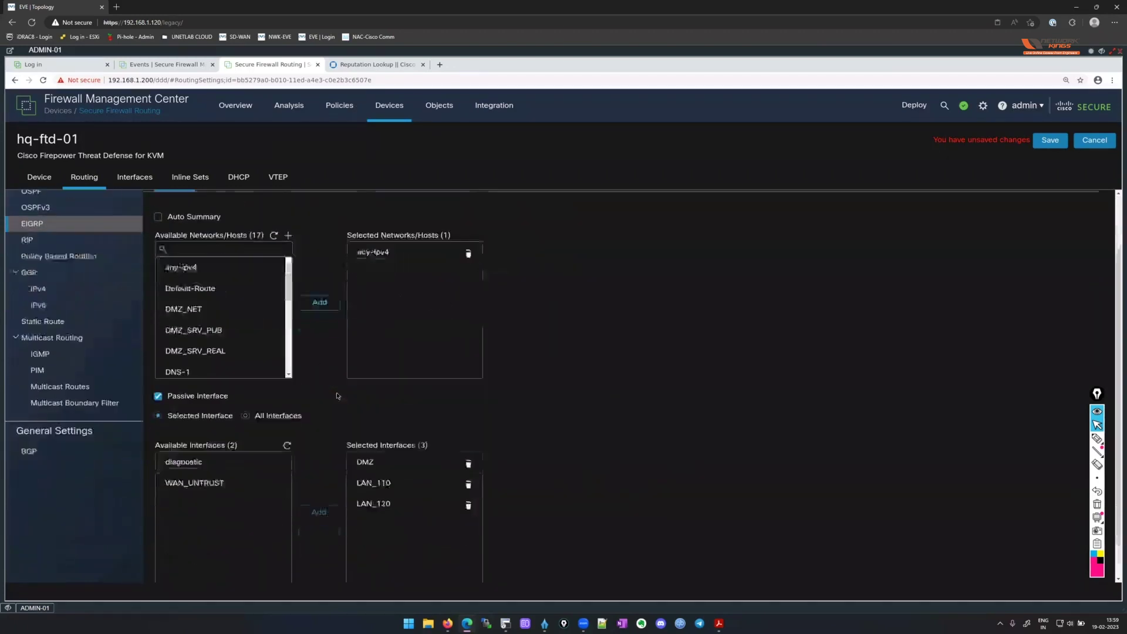
click(1056, 142)
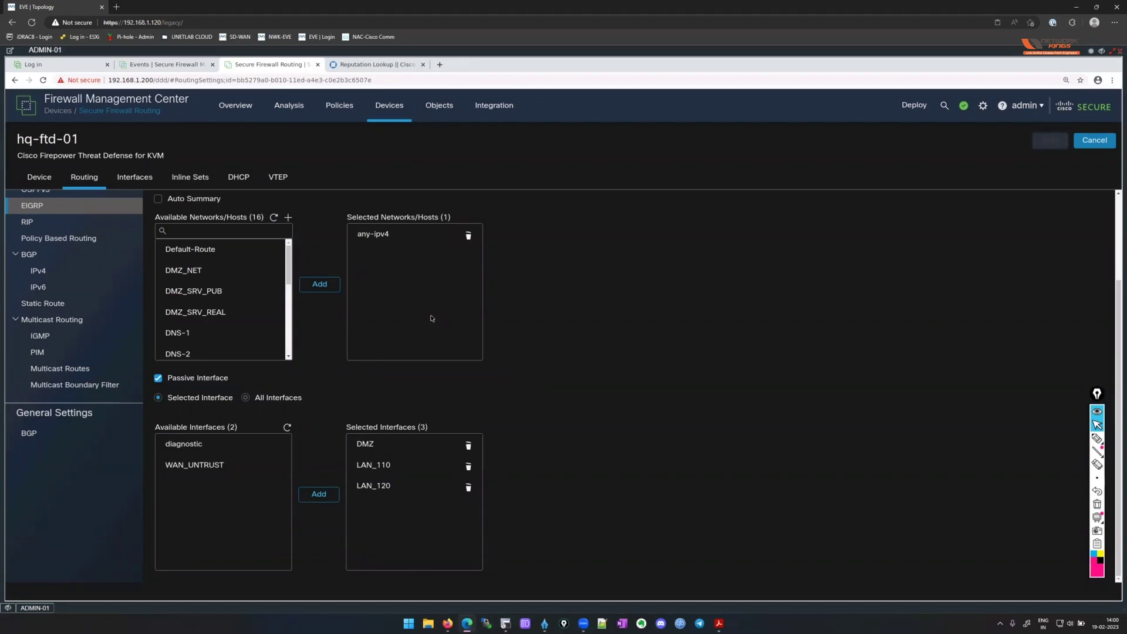
click(469, 235)
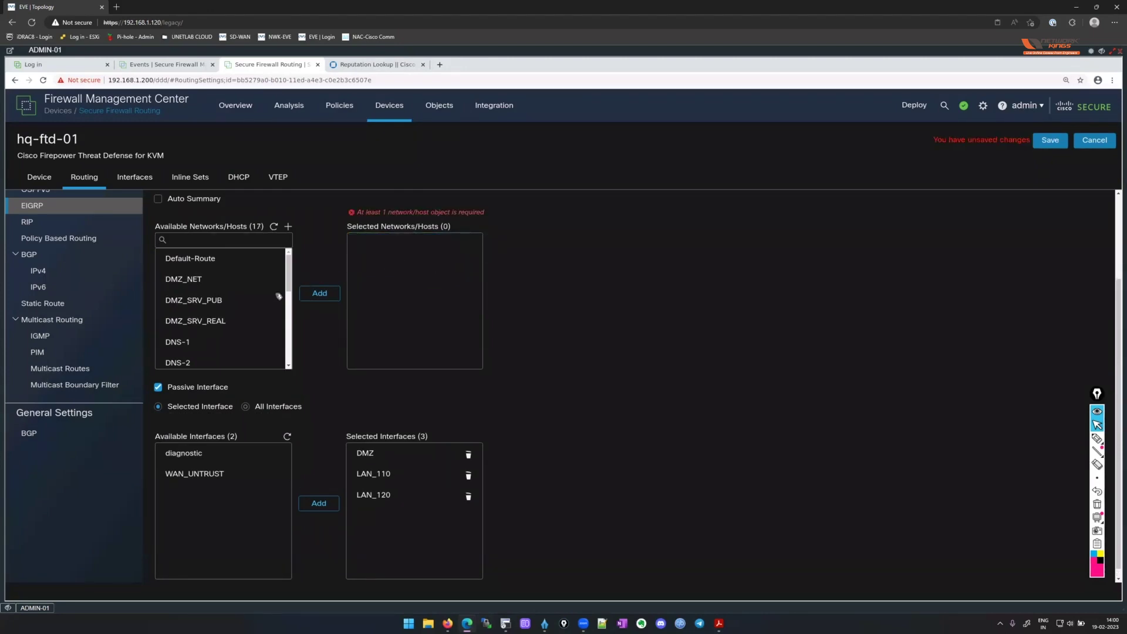
scroll(235, 340, up, 2)
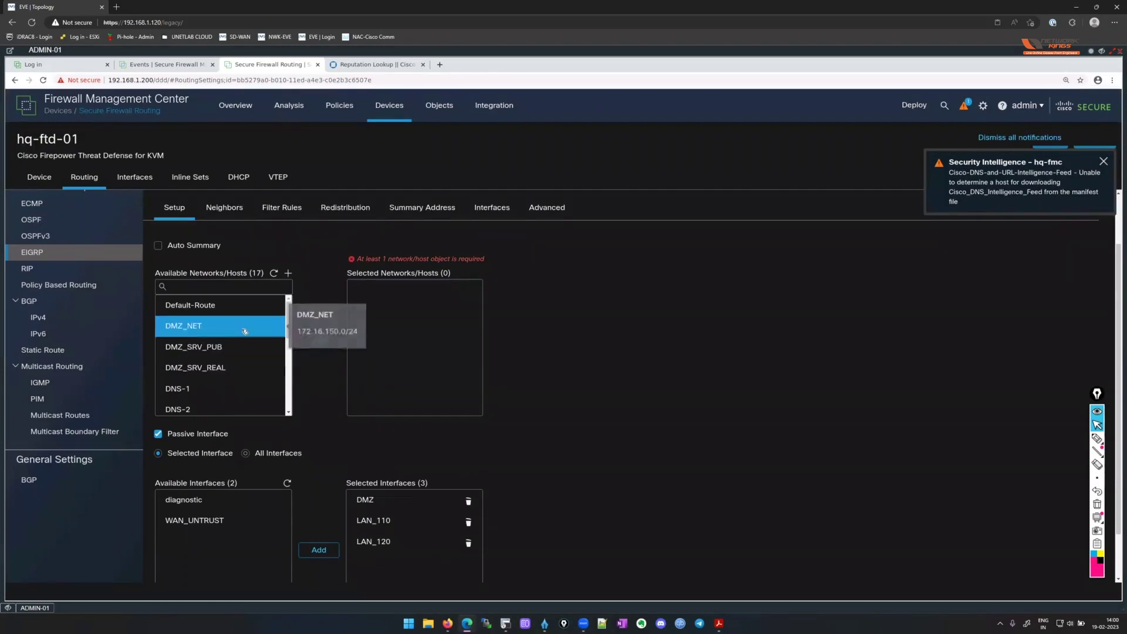
click(244, 332)
click(320, 340)
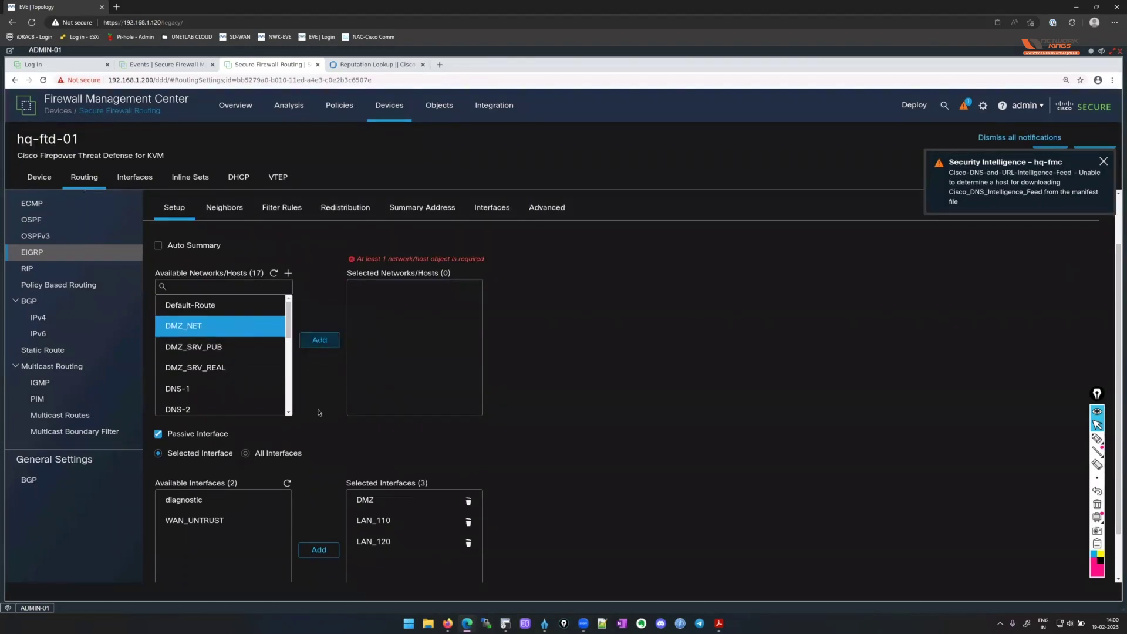
scroll(246, 341, down, 3)
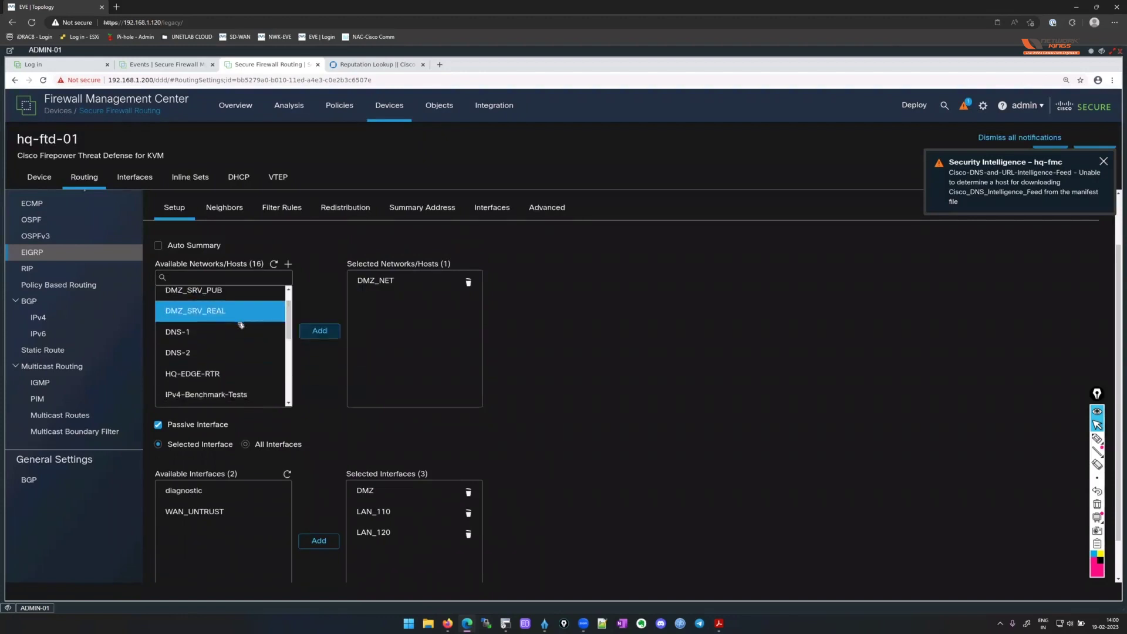
scroll(241, 325, down, 2)
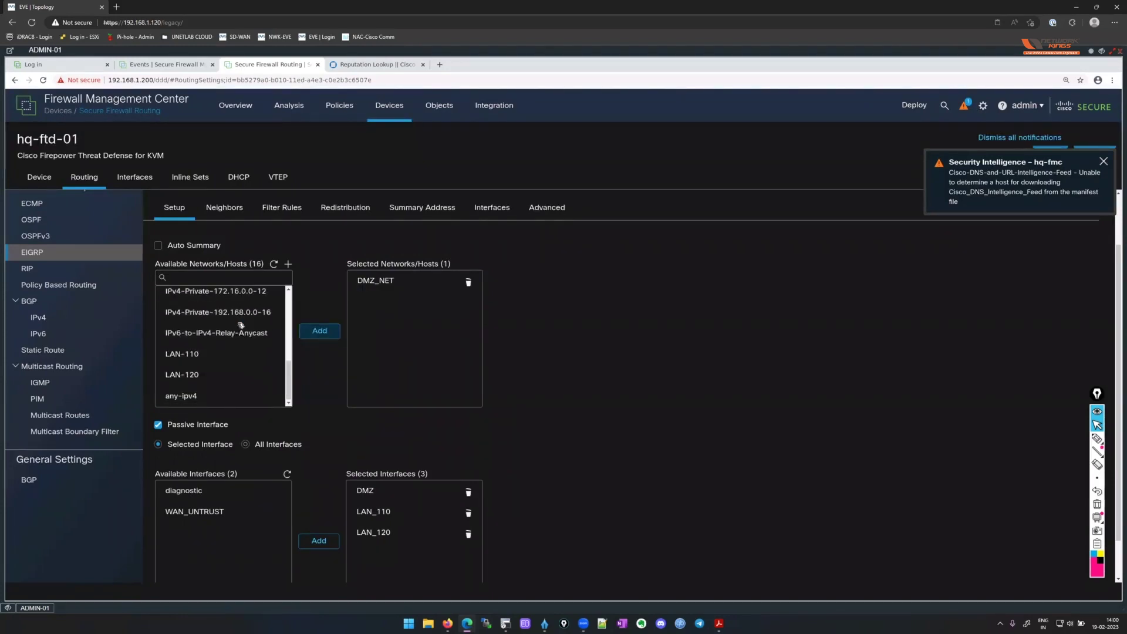
click(225, 353)
ctrl+click(222, 376)
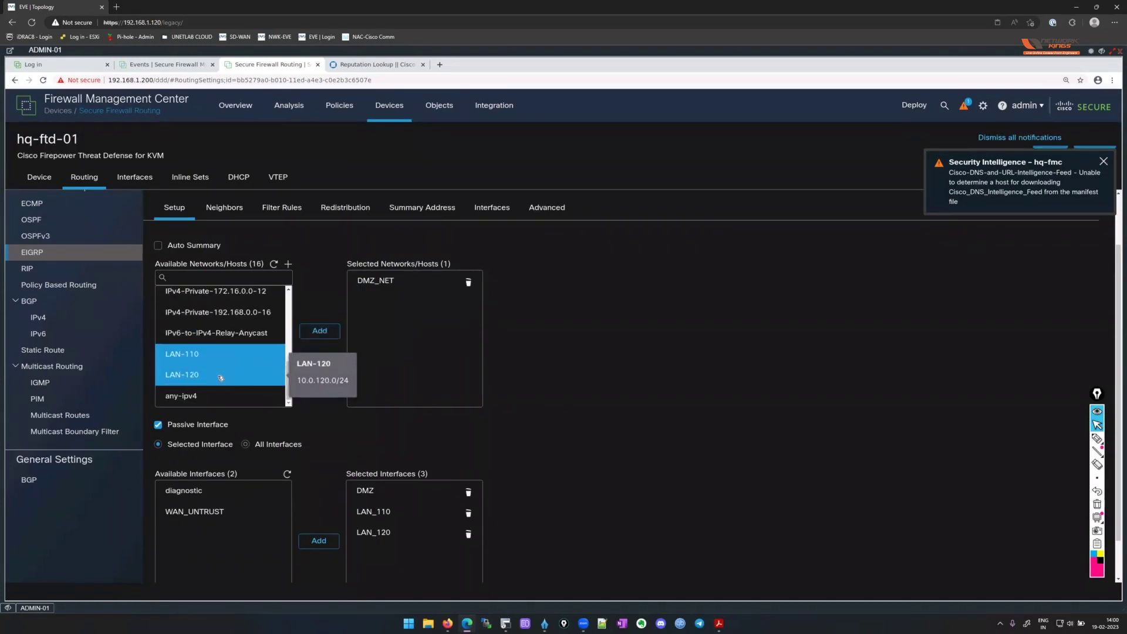
click(320, 330)
scroll(228, 376, up, 3)
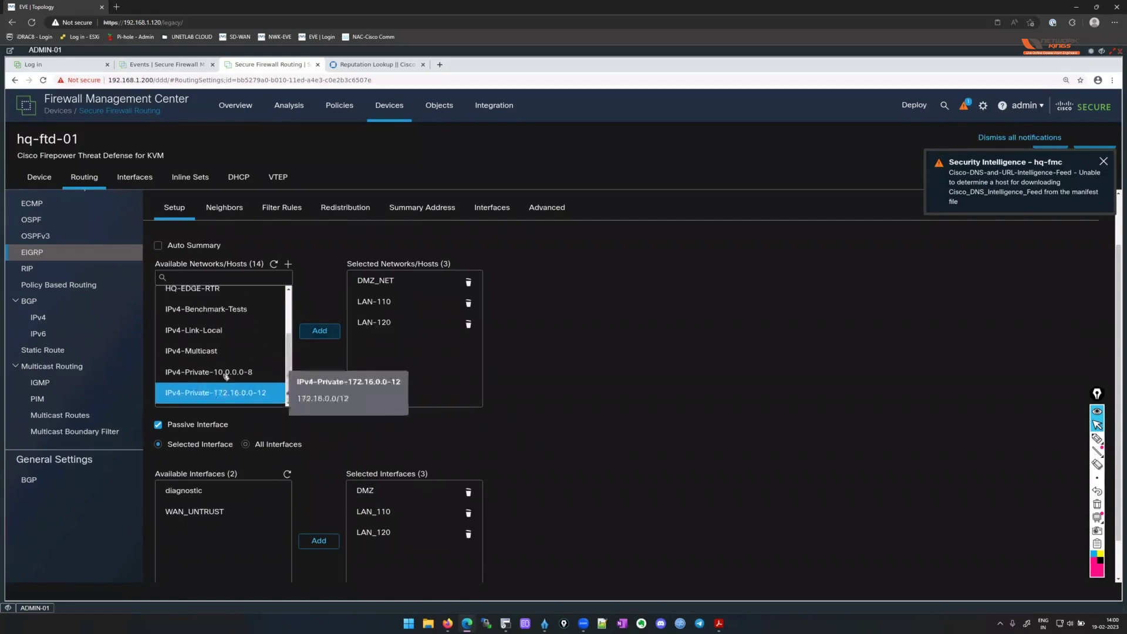
click(226, 377)
click(236, 321)
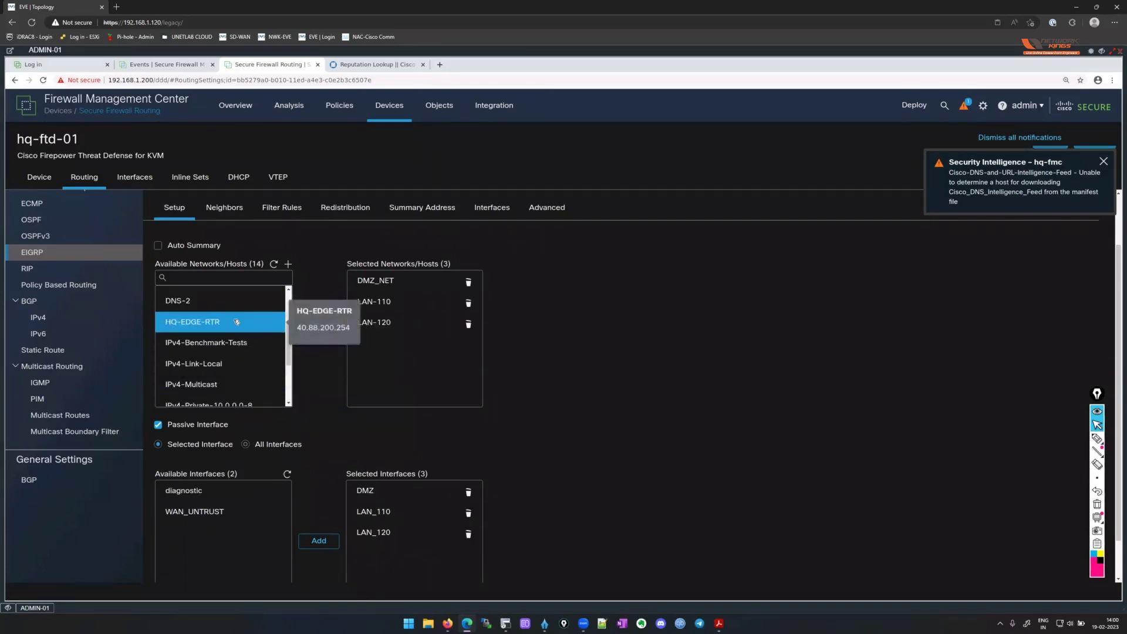
scroll(236, 322, up, 3)
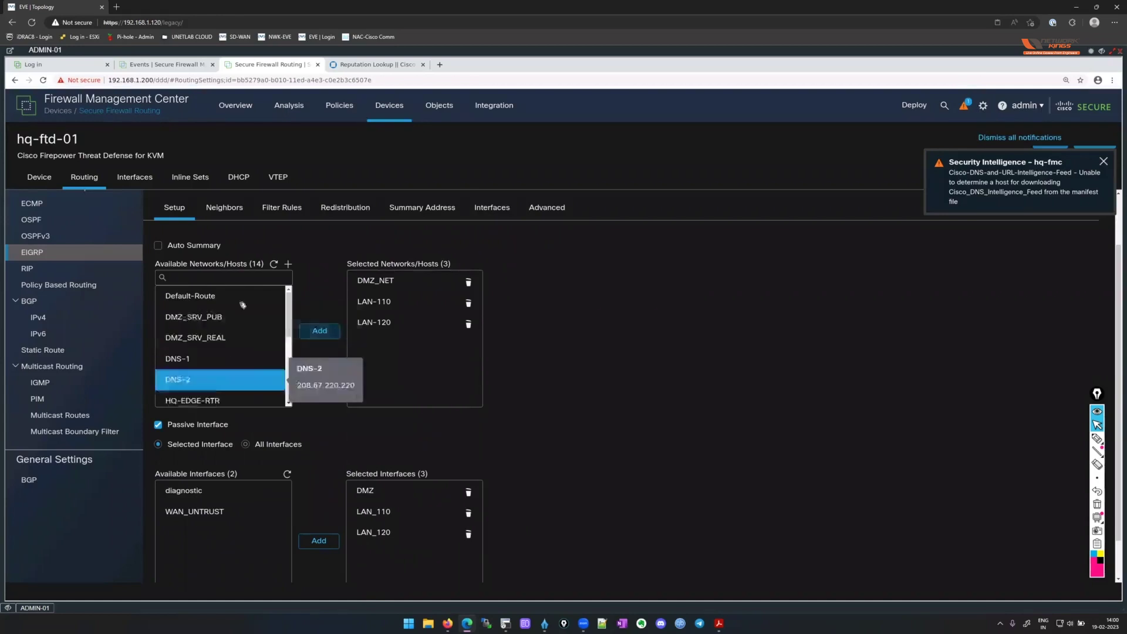
click(253, 358)
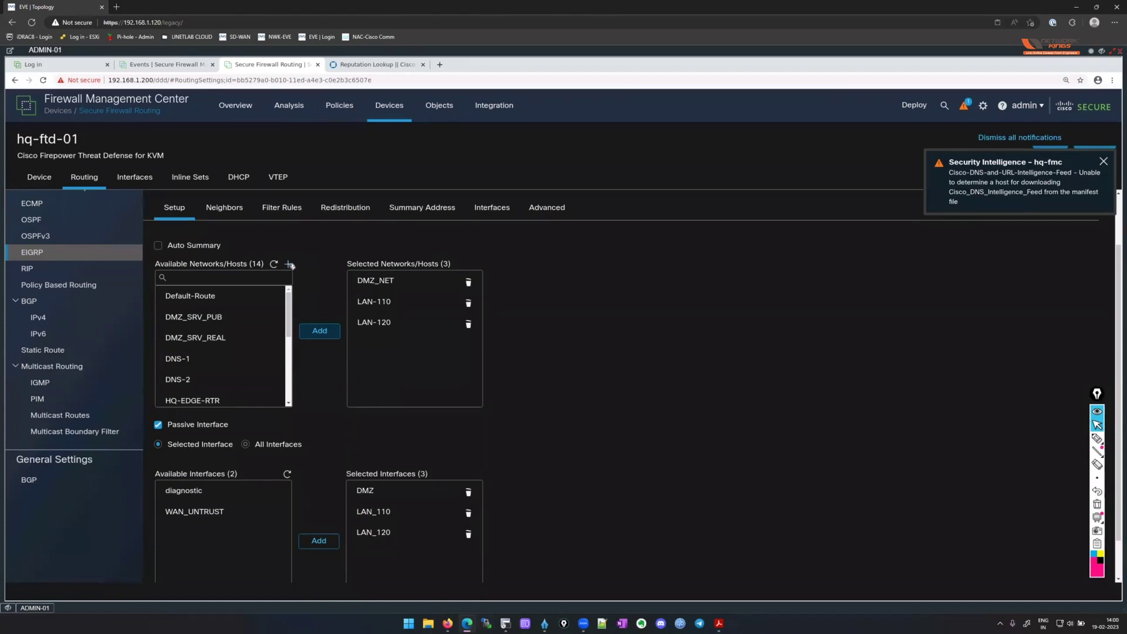
Create a WAN_NET network object for 40.88.200.0/24.
click(288, 266)
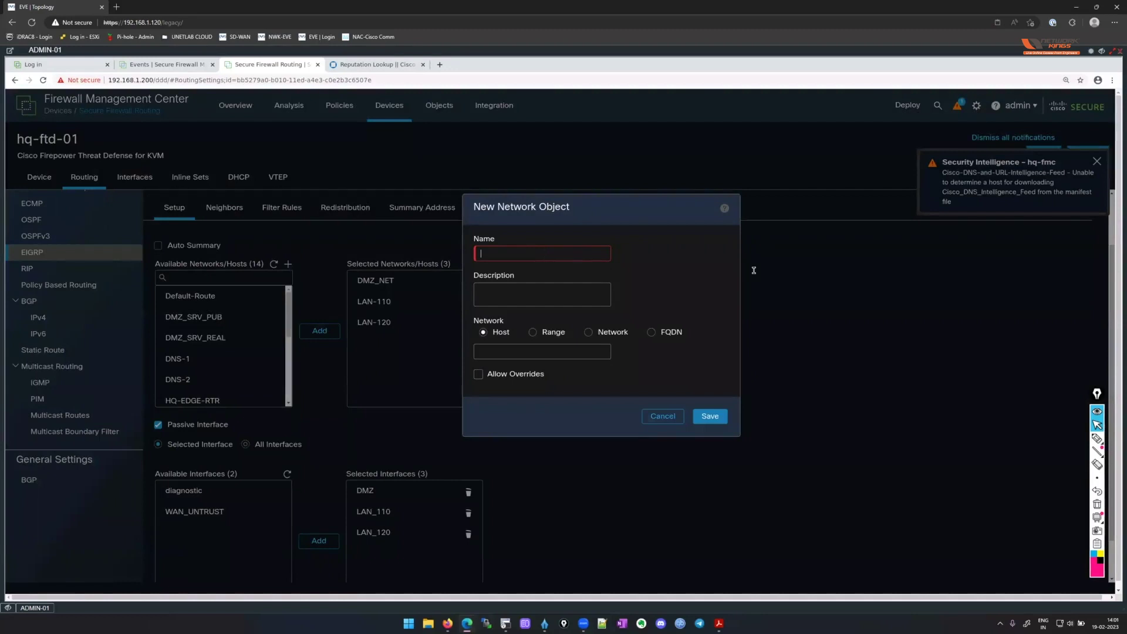
text(WAN_NET)
click(588, 332)
click(578, 352)
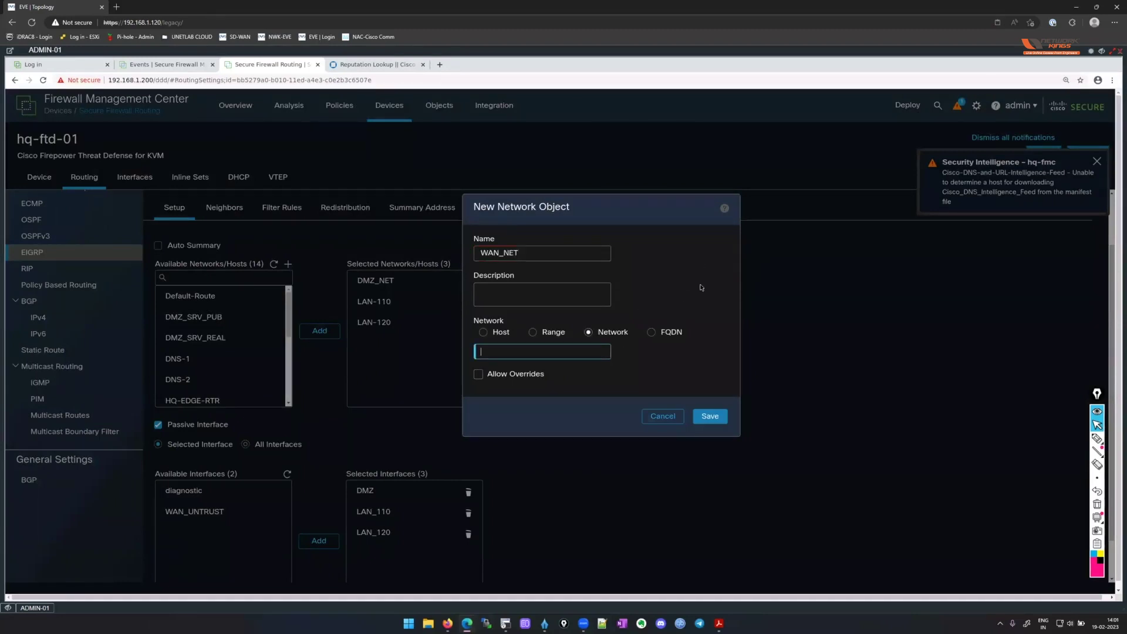
text(40.88.200.0/24)
click(711, 416)
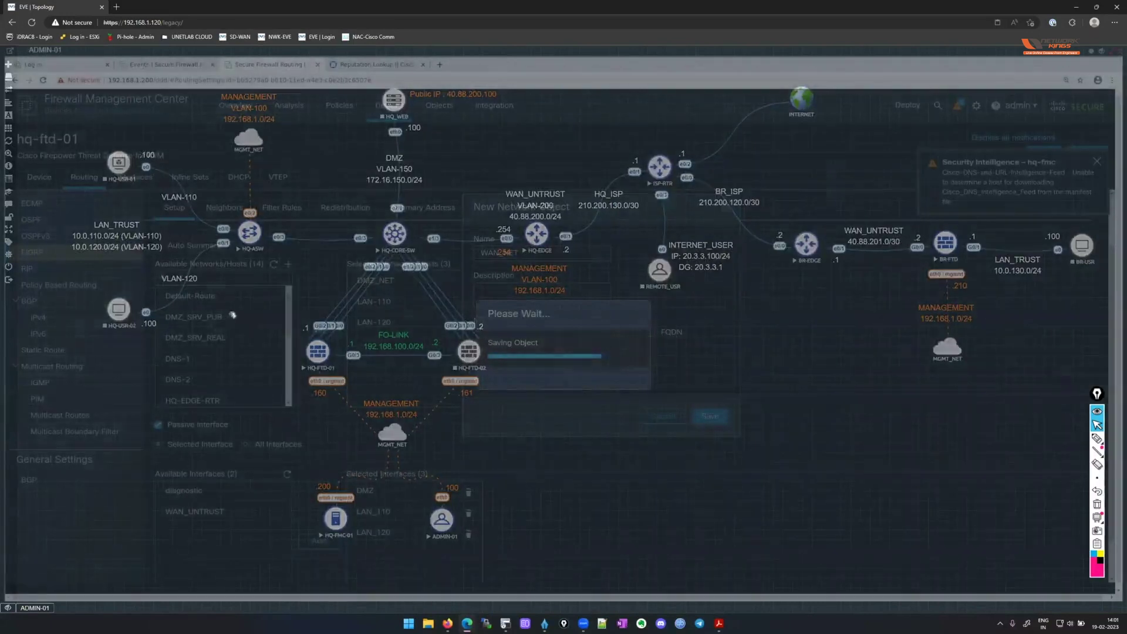
Refresh the available networks list and add WAN_NET to the EIGRP networks.
scroll(233, 329, down, 3)
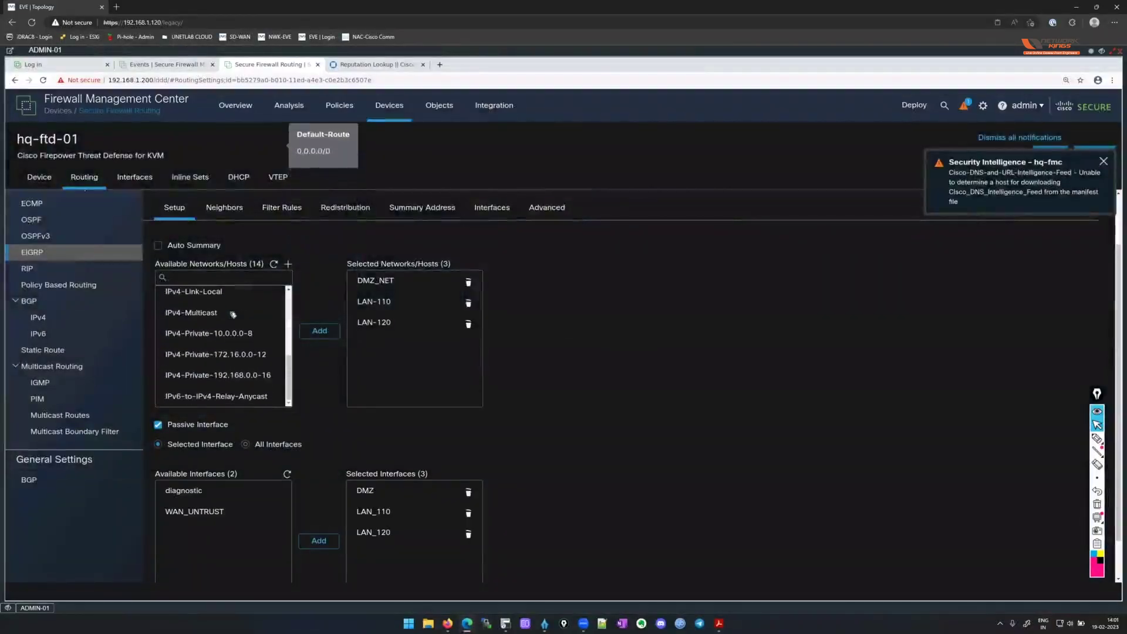
click(212, 333)
scroll(234, 387, up, 5)
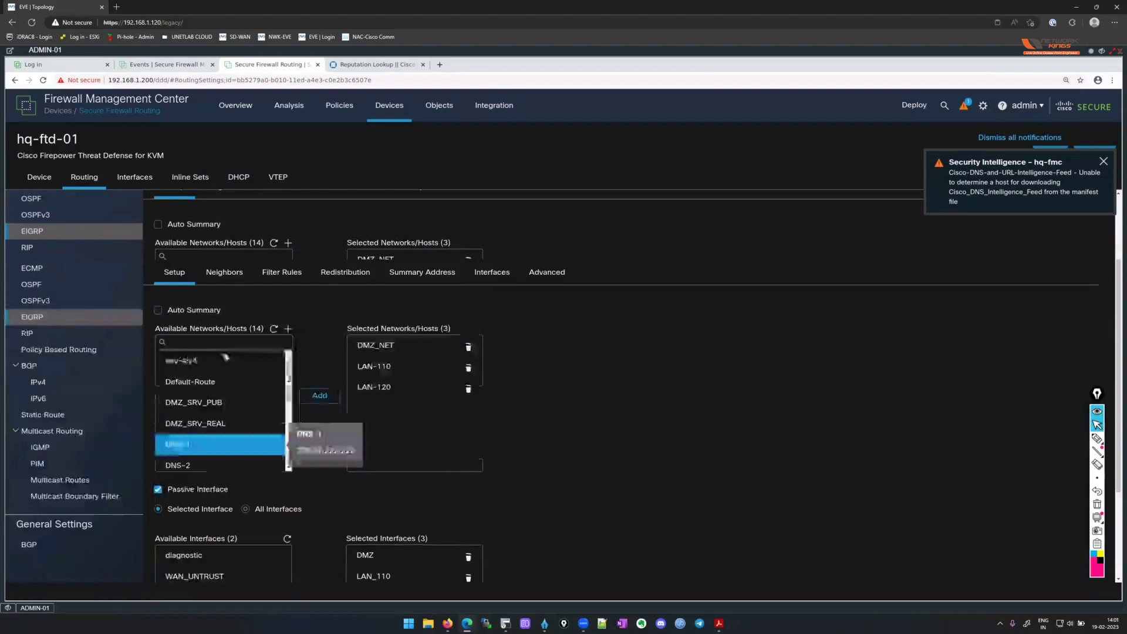
click(274, 330)
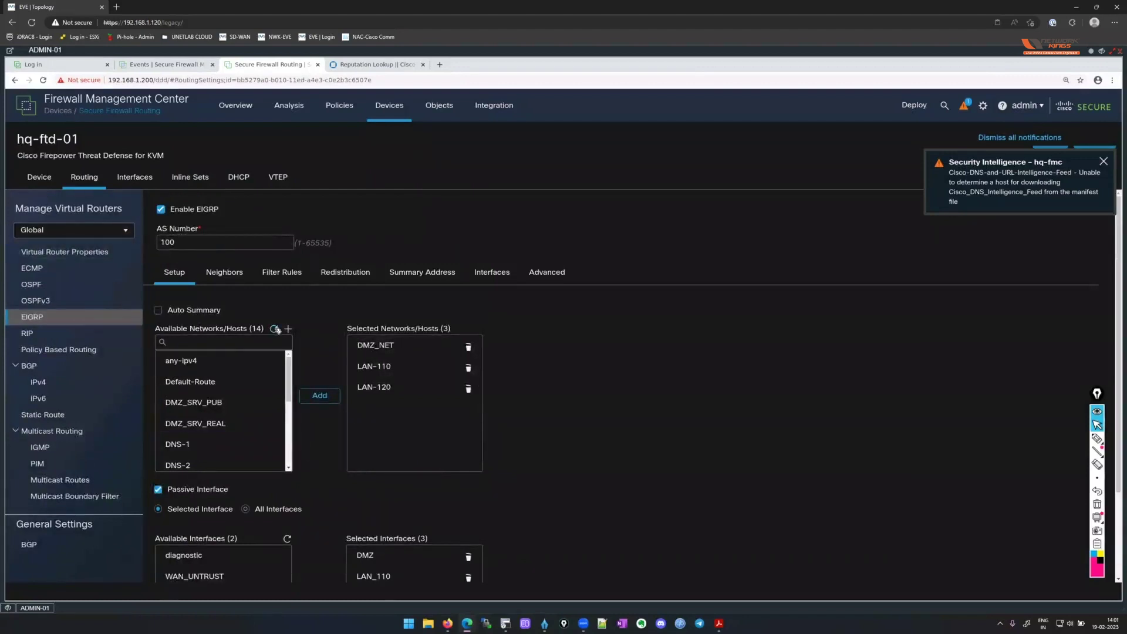
scroll(247, 373, down, 3)
scroll(248, 373, down, 3)
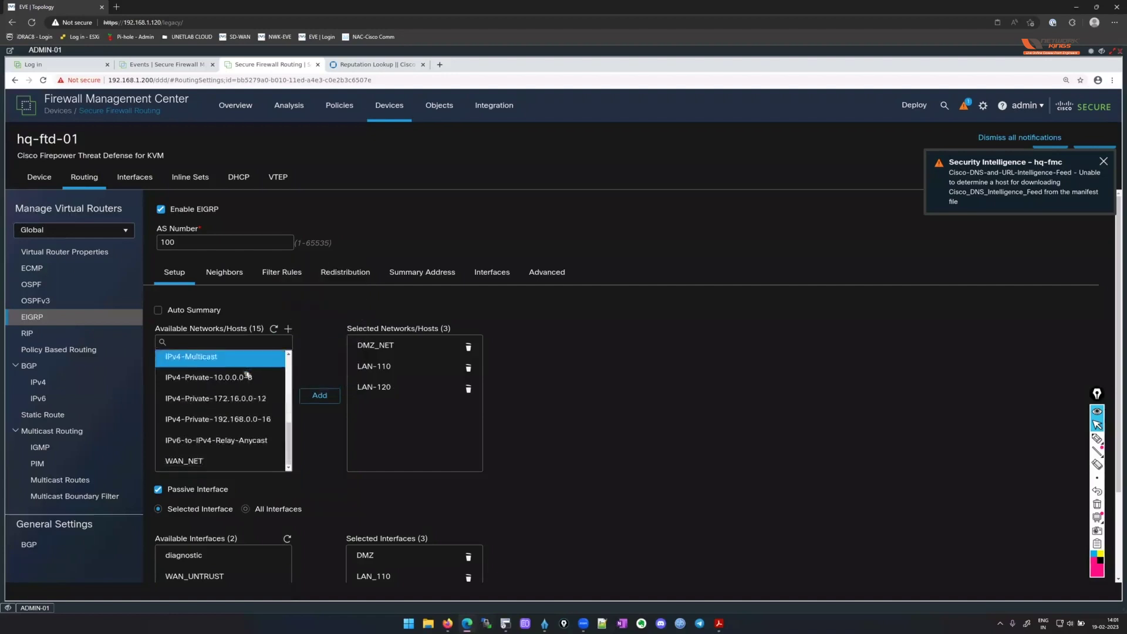
click(249, 461)
click(319, 396)
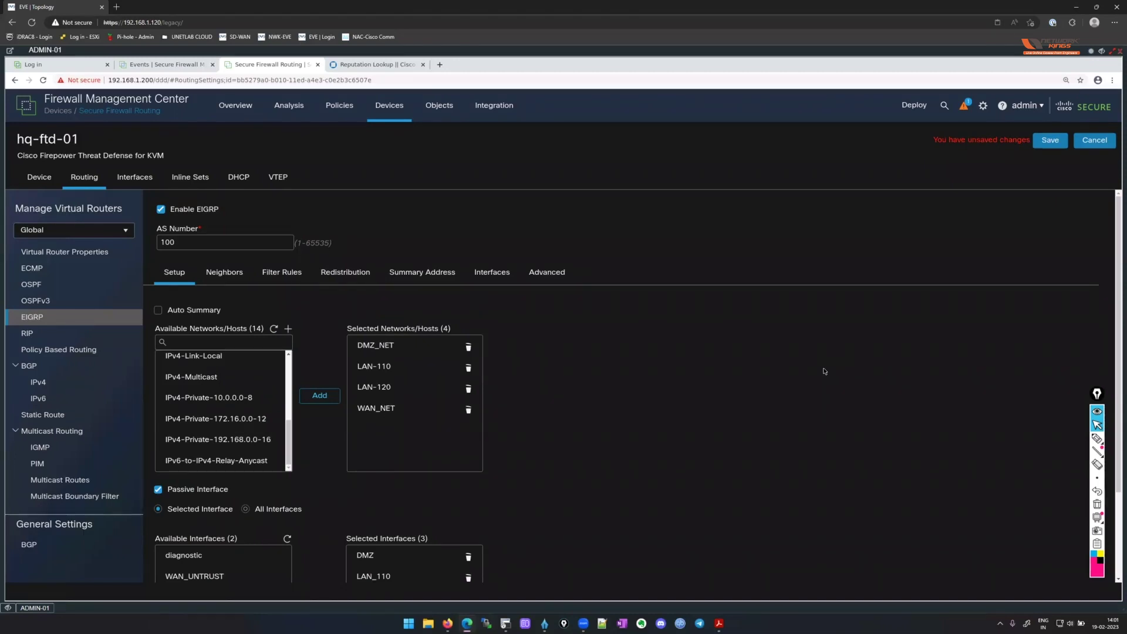
Save the EIGRP changes and go to hq-ftd-01's DHCP Server settings to add a pool.
click(1049, 141)
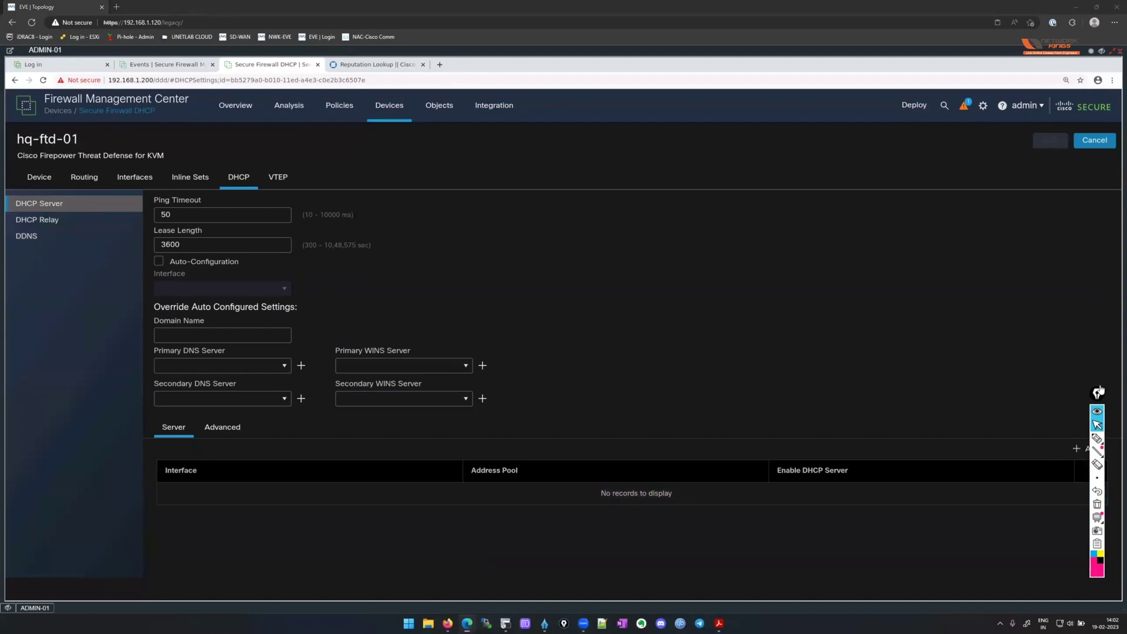
drag(1100, 391, 1116, 180)
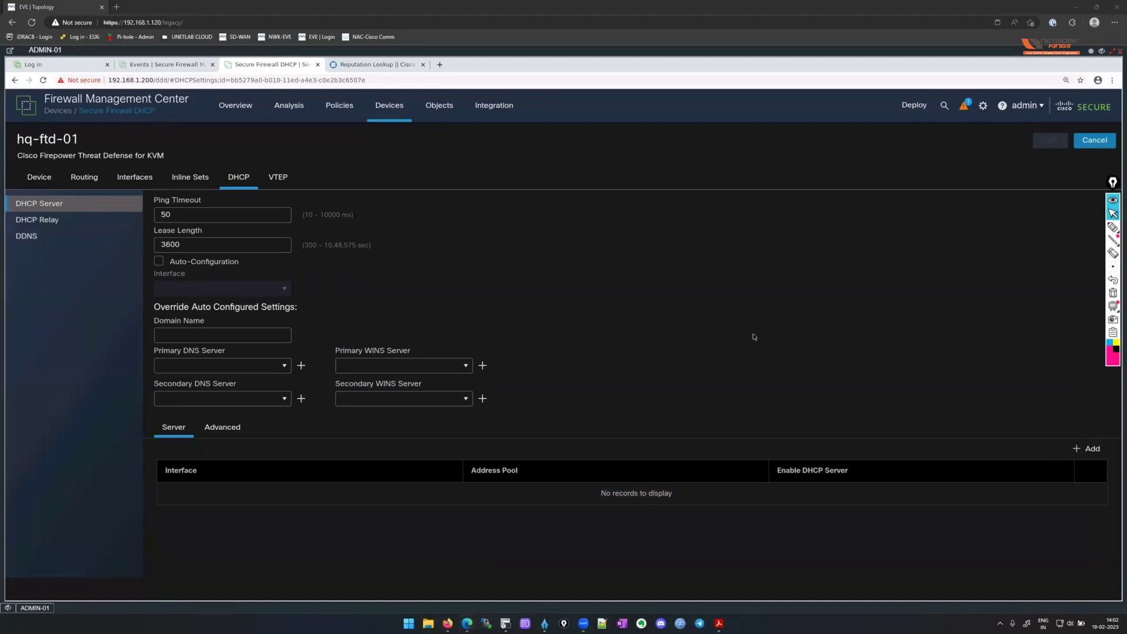
click(1095, 449)
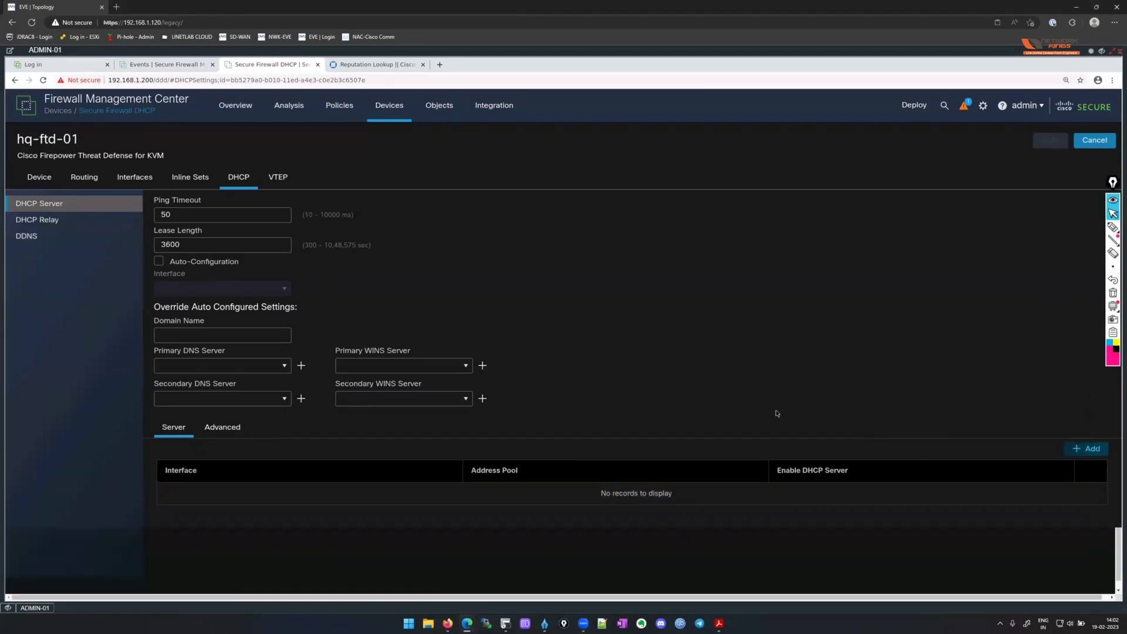
Add an enabled DHCP pool 10.0.110.100-10.0.110.101 on LAN_110.
click(572, 318)
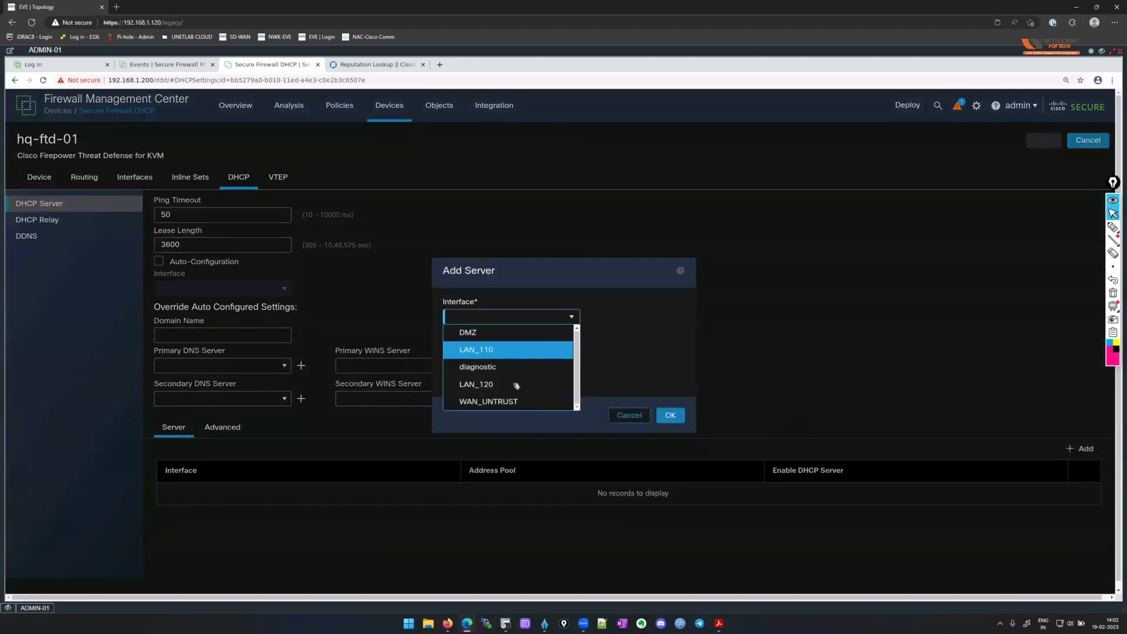
click(562, 350)
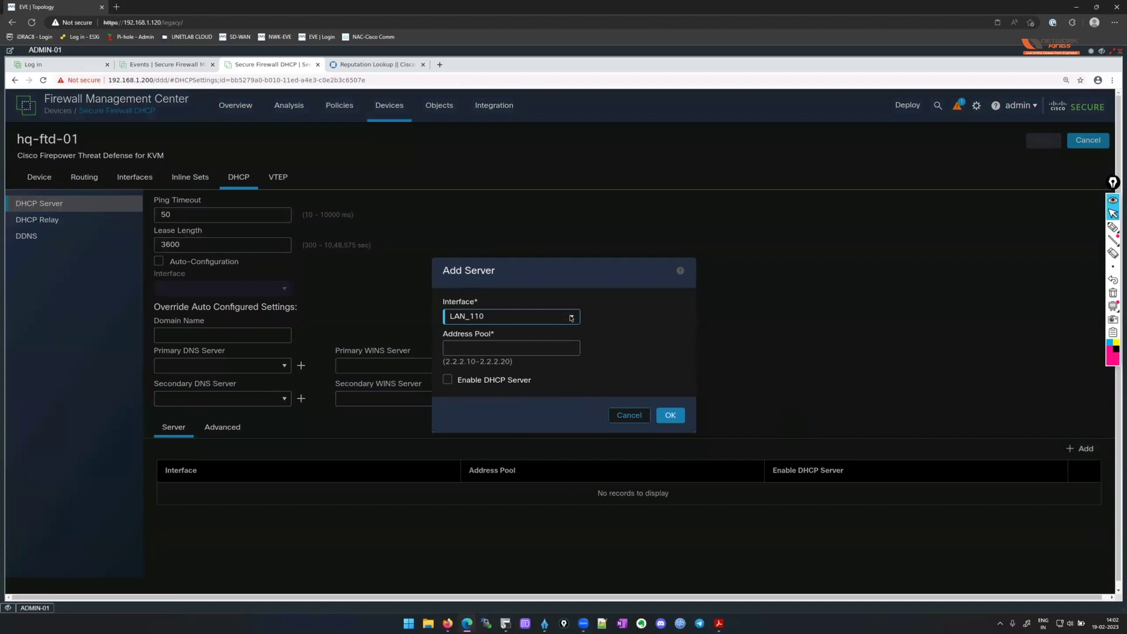
click(572, 318)
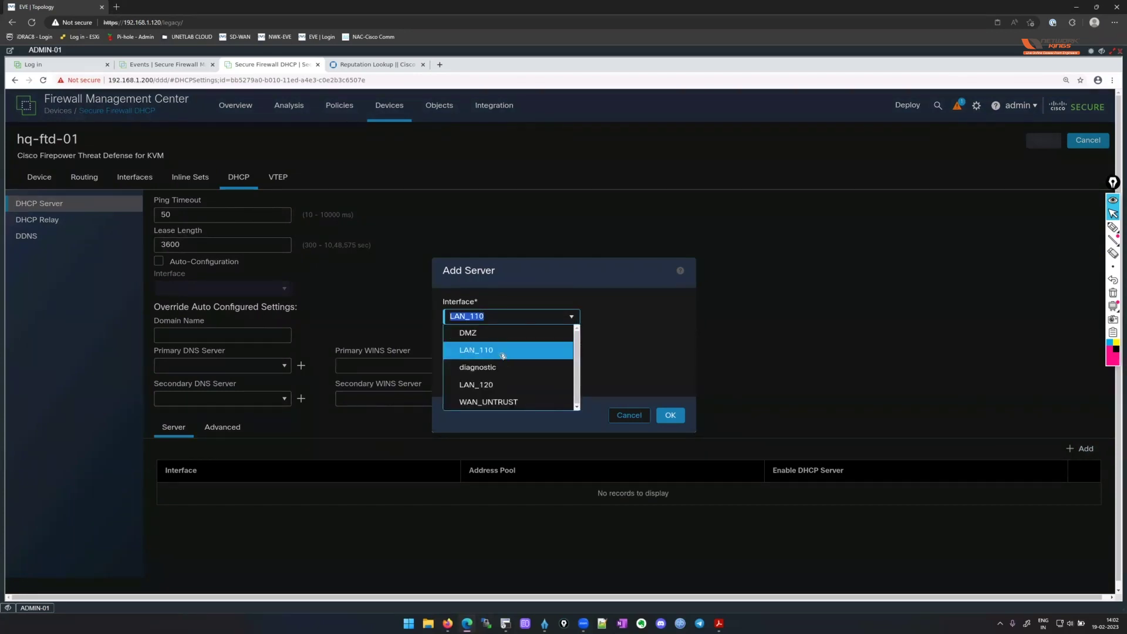
click(503, 352)
click(573, 345)
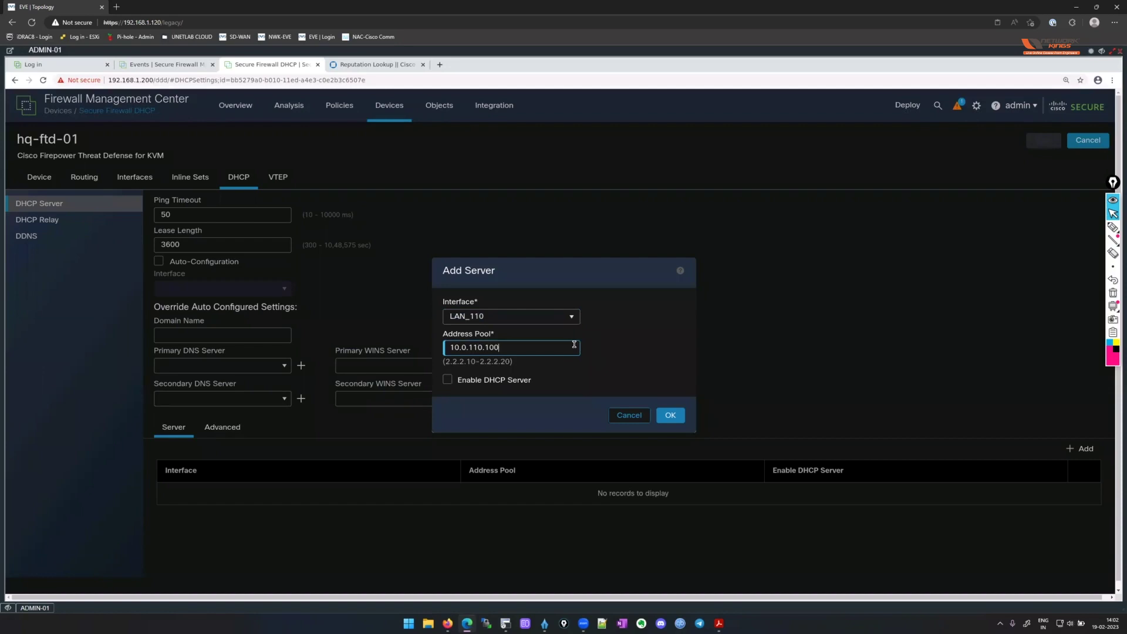
text(10.0.110.100-10.0.110.101)
key(ctrl+a)
key(ctrl+c)
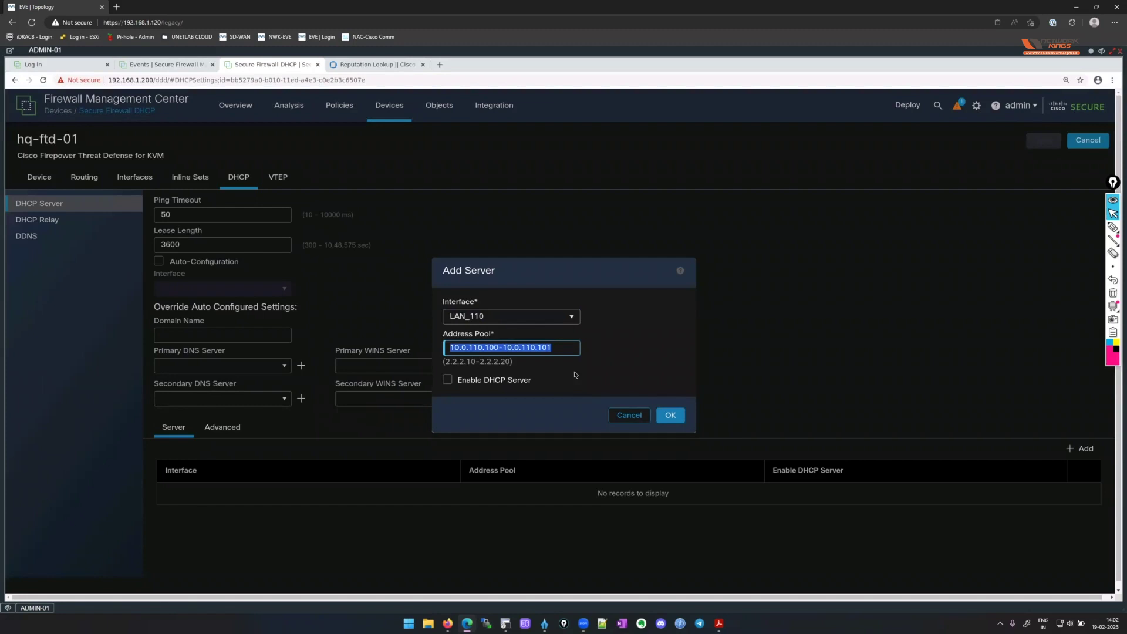
click(447, 379)
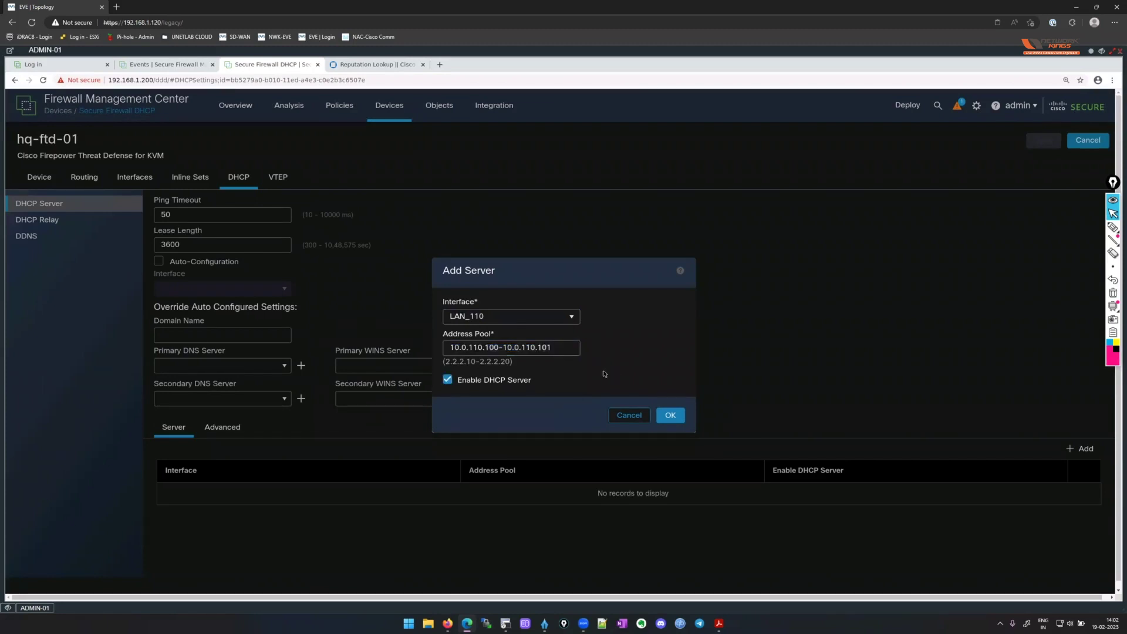
click(673, 417)
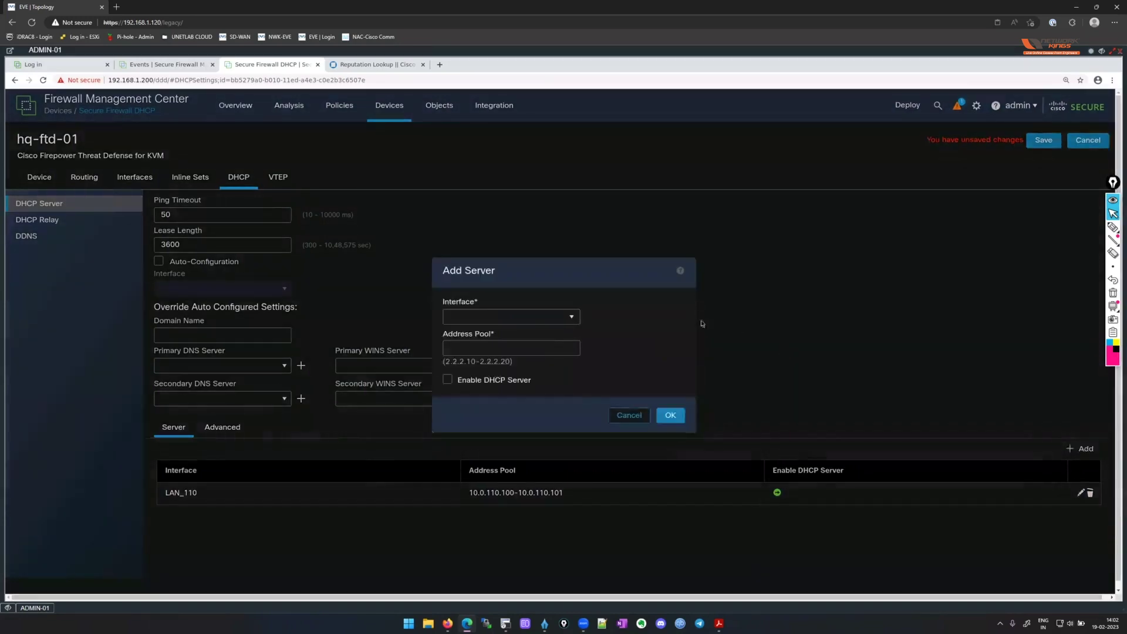
Add an enabled DHCP pool 10.0.120.100-10.0.120.101 on LAN_120.
click(575, 319)
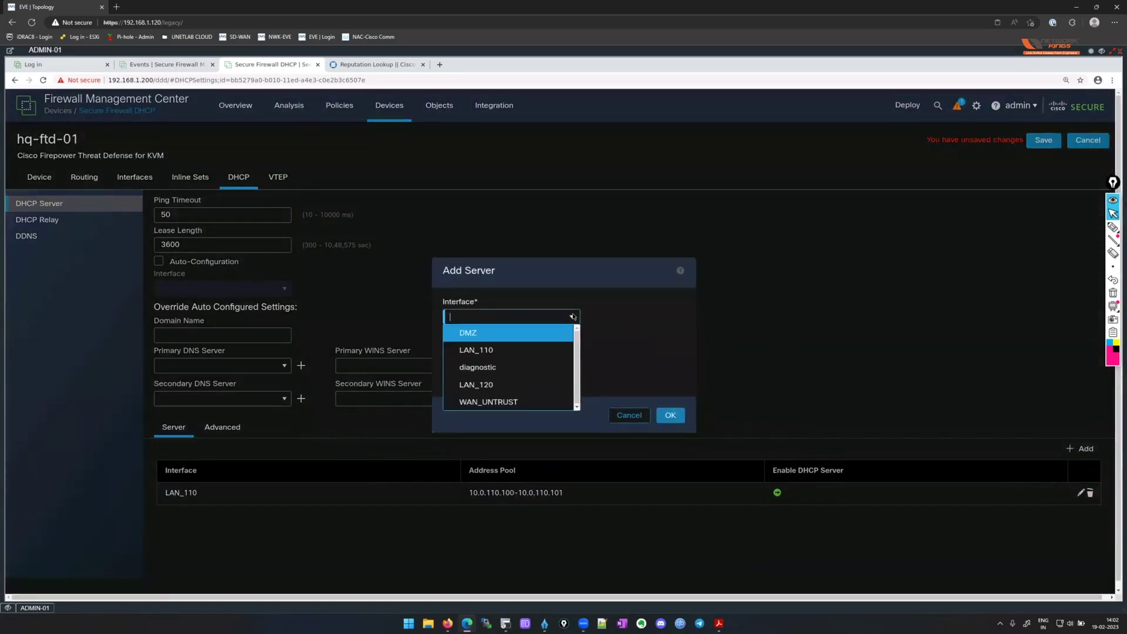
click(507, 385)
click(509, 348)
key(ctrl+v)
click(476, 348)
key(BackSpace)
text(2)
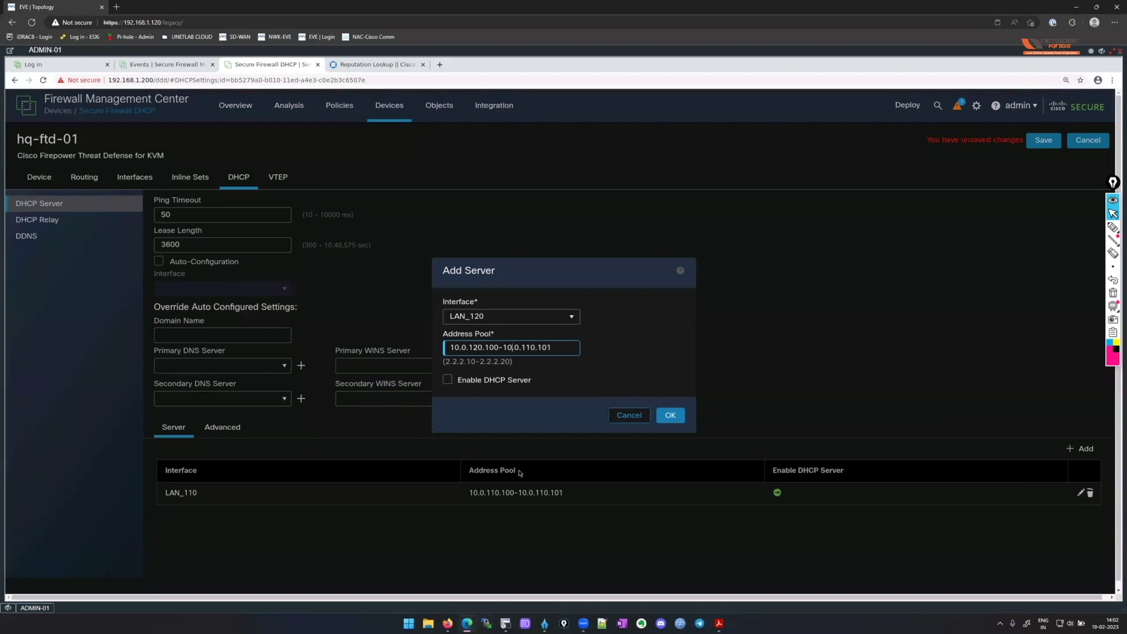
key(BackSpace)
text(2)
click(447, 380)
click(671, 415)
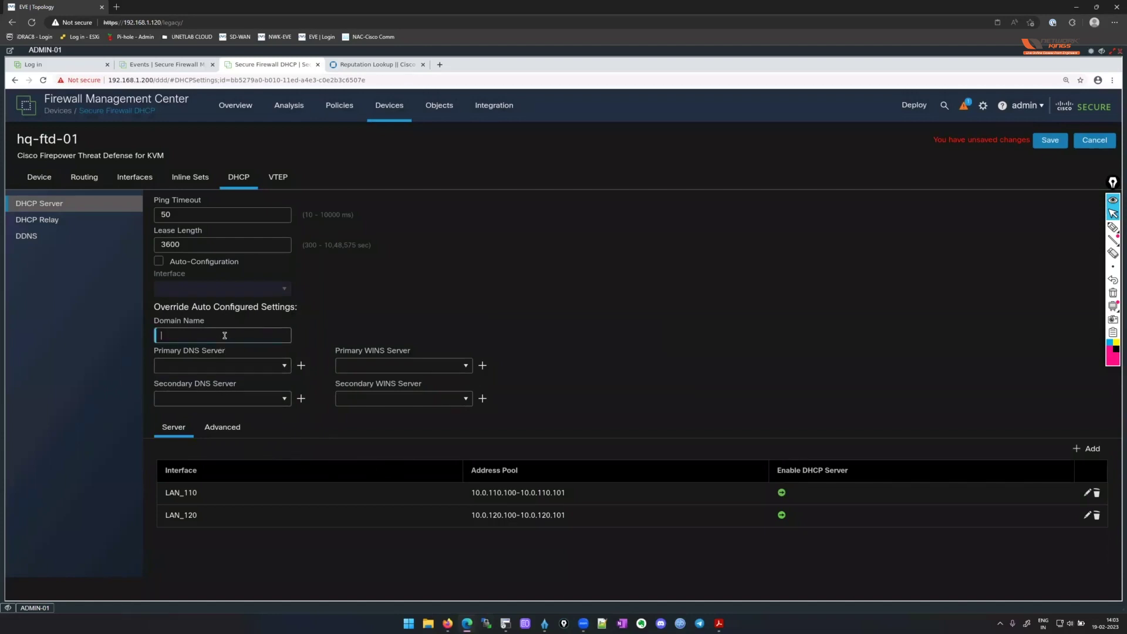
Set DHCP domain name nwkings.com, primary DNS DNS-1, secondary DNS DNS-2, and save.
text(nwkinga)
text(.com)
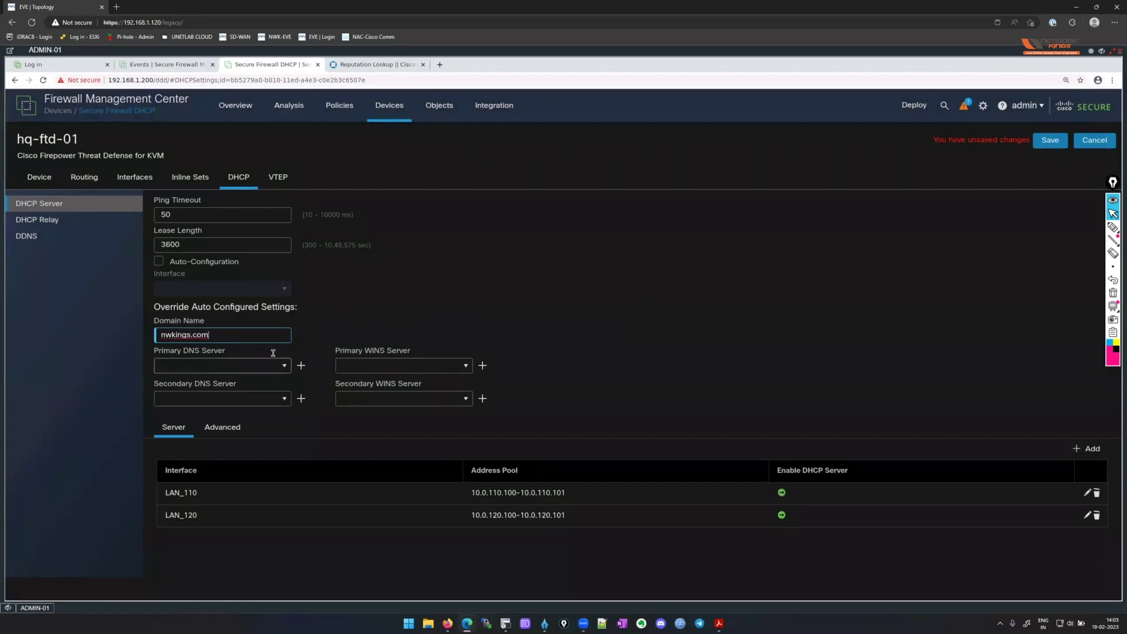
click(287, 367)
click(287, 367)
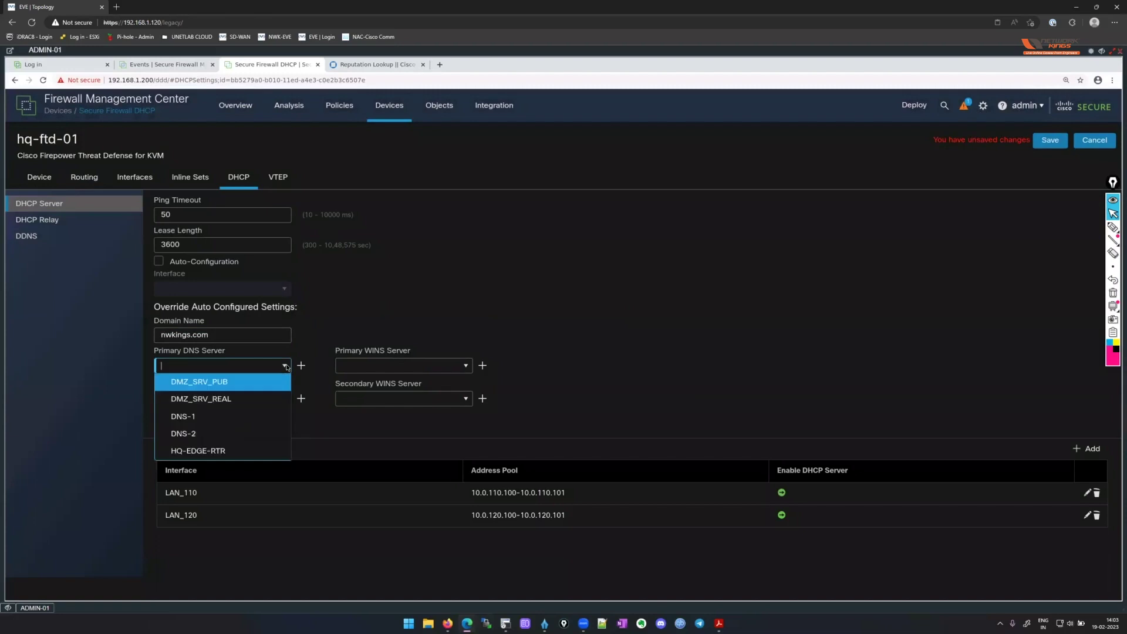
click(217, 418)
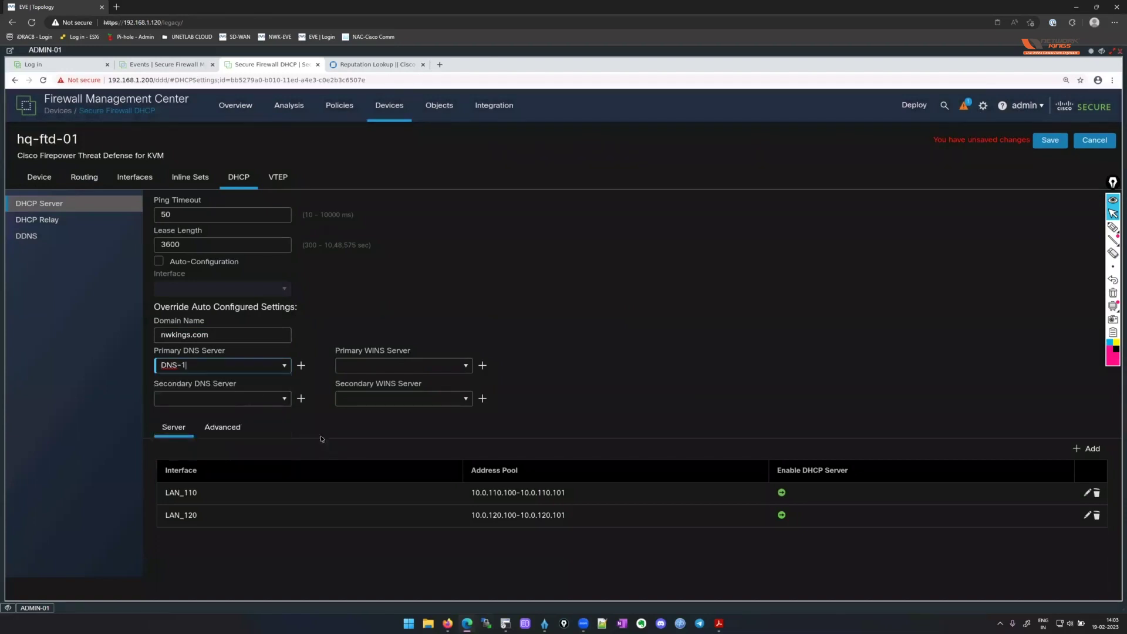
click(287, 399)
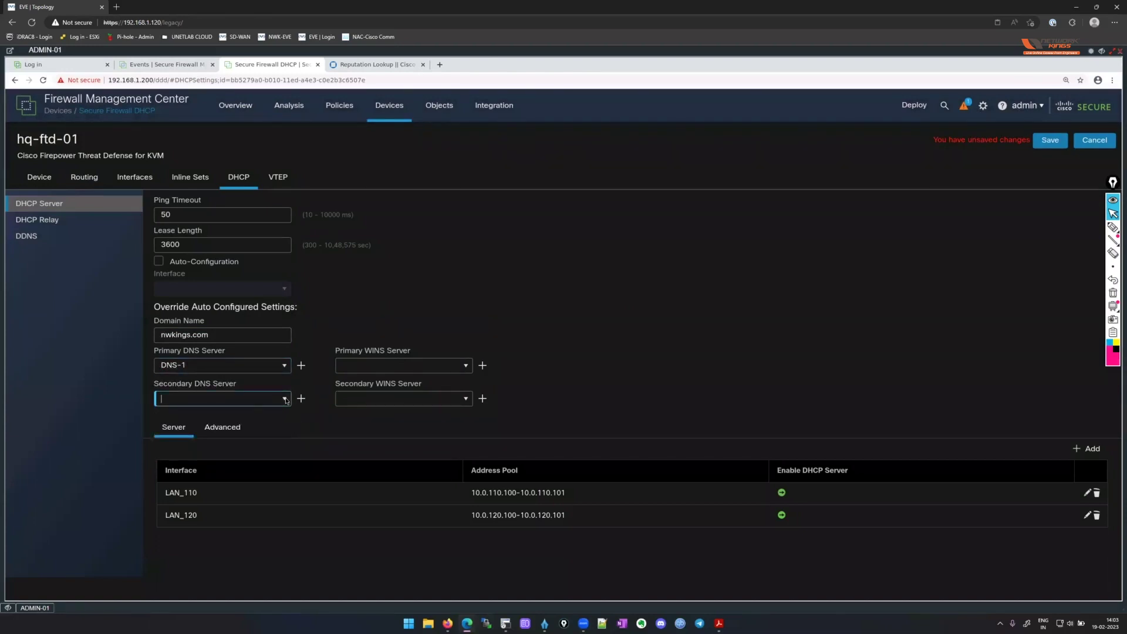
click(286, 400)
click(200, 465)
click(1050, 140)
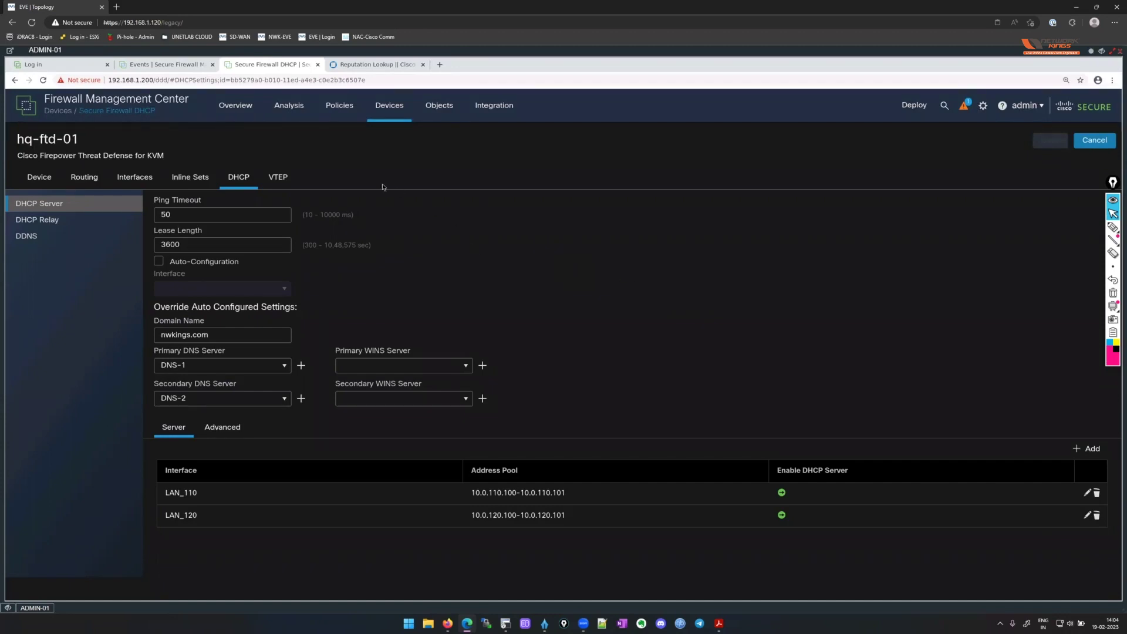
Go to Devices > NAT to show the empty NAT policy list.
mouse_move(393, 109)
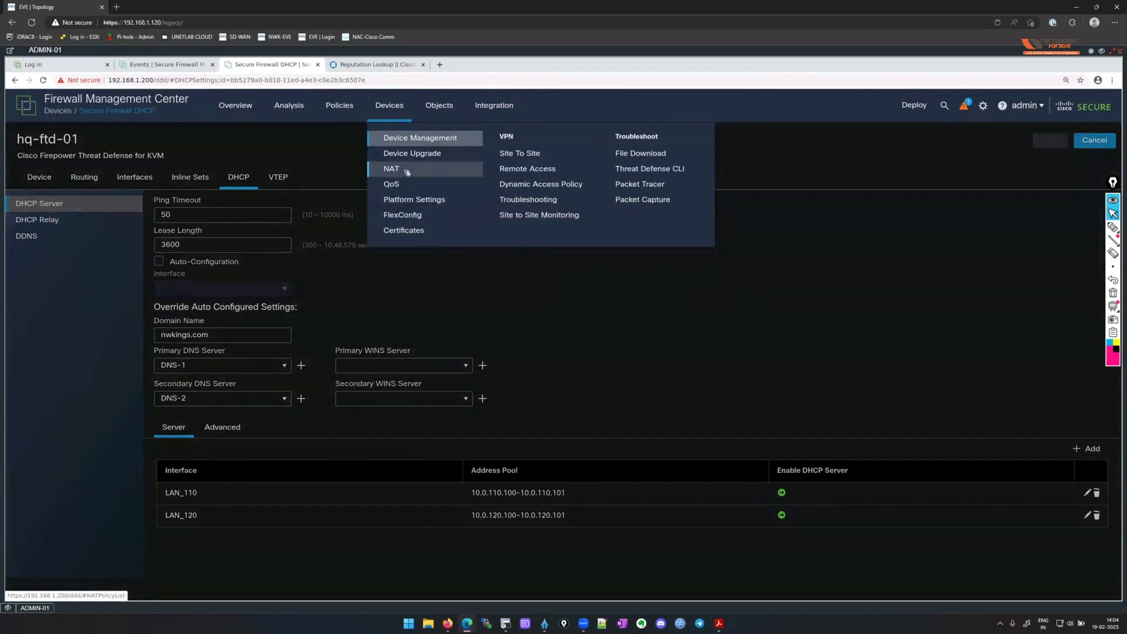
click(408, 171)
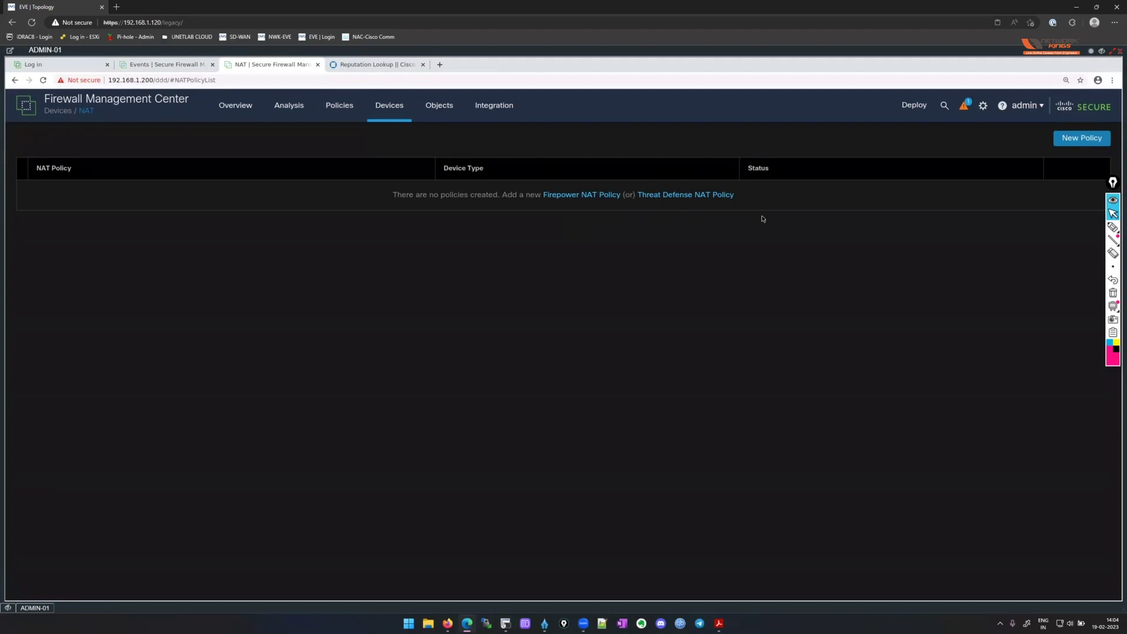
Create threat defense NAT policy HQ-NAT with hq-ftd-01 as its selected device and save it.
click(703, 195)
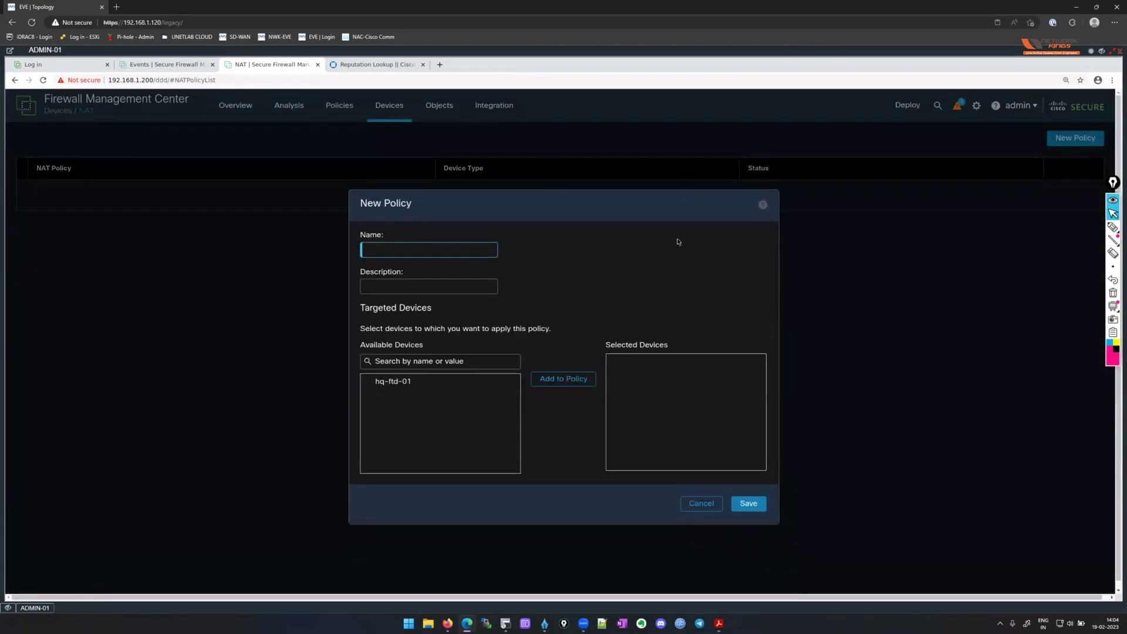
text(HQ-NAT)
click(425, 384)
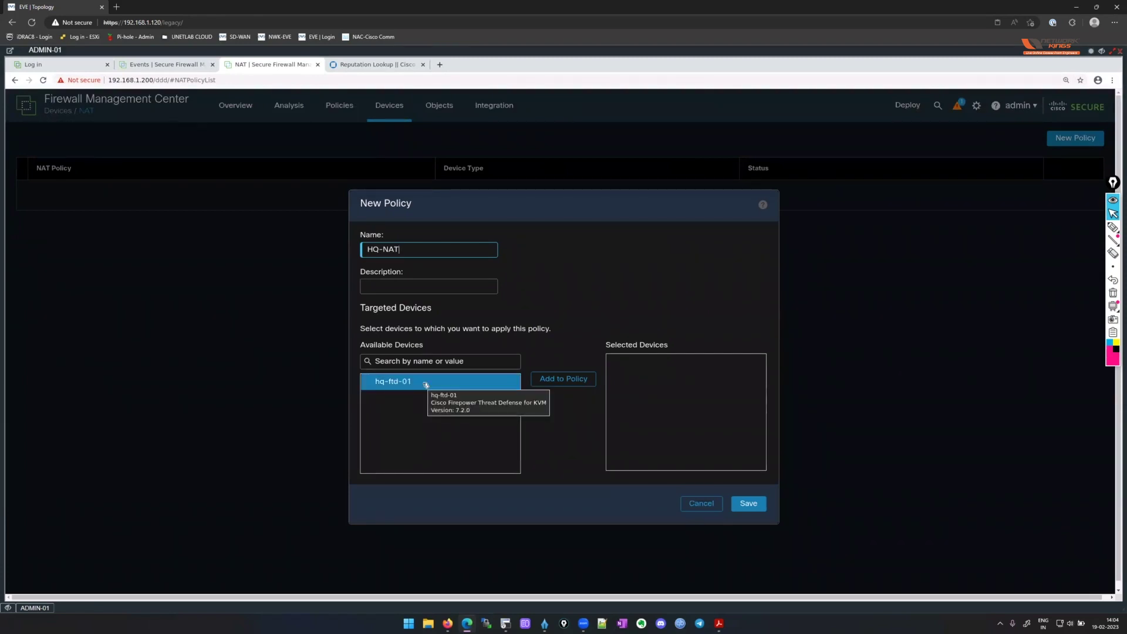
click(575, 379)
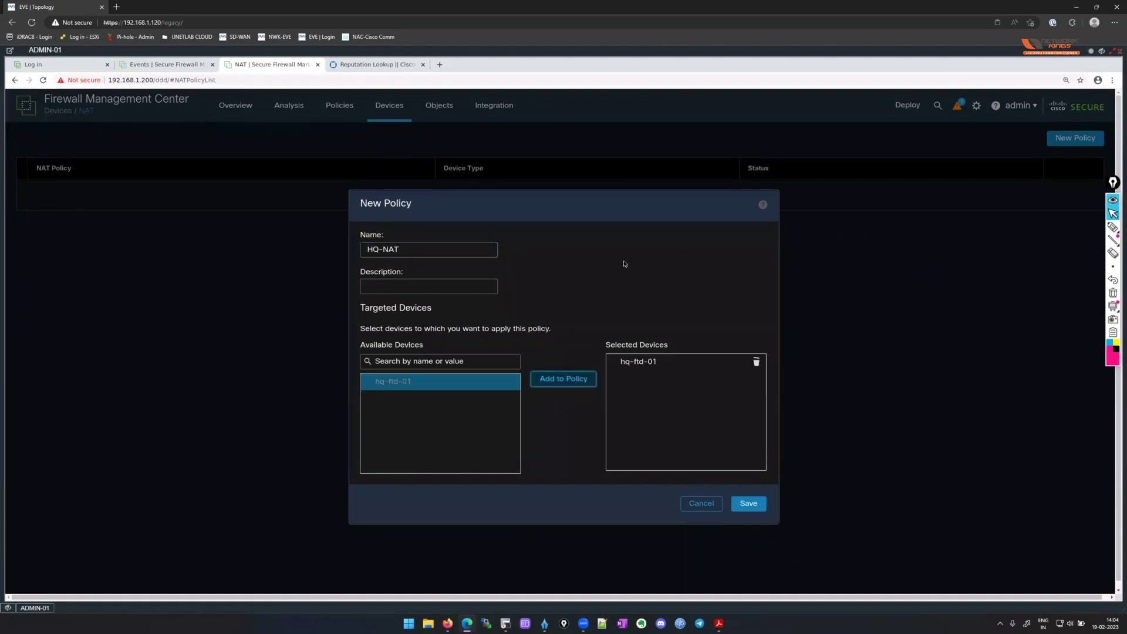
click(749, 503)
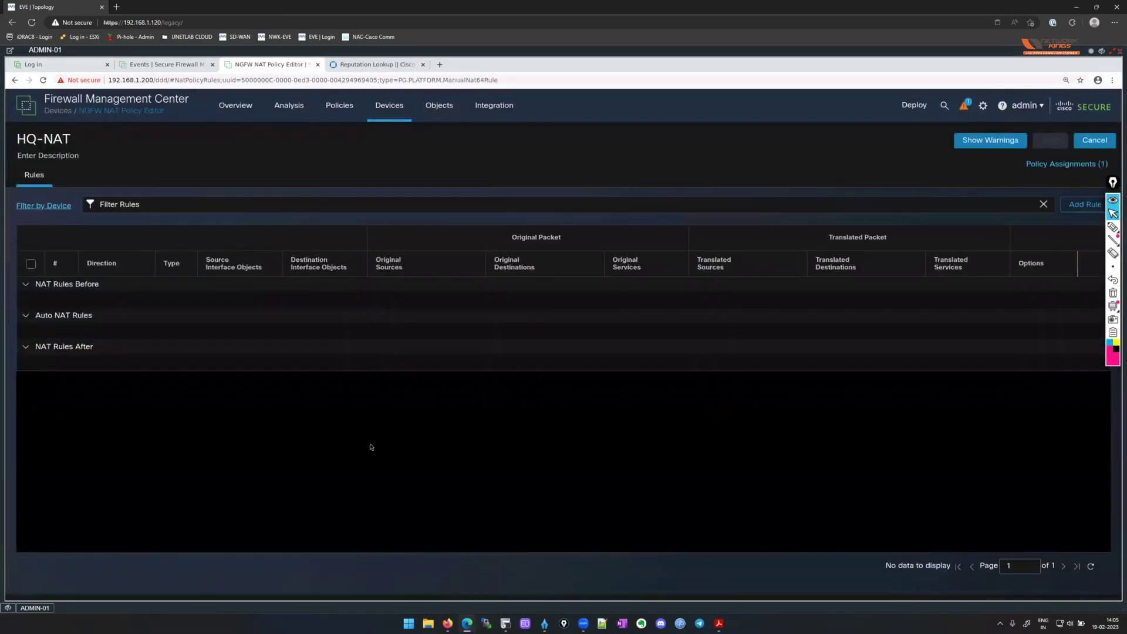
Start a dynamic Auto NAT rule with LAN_110_TRUST as the source interface.
click(1114, 195)
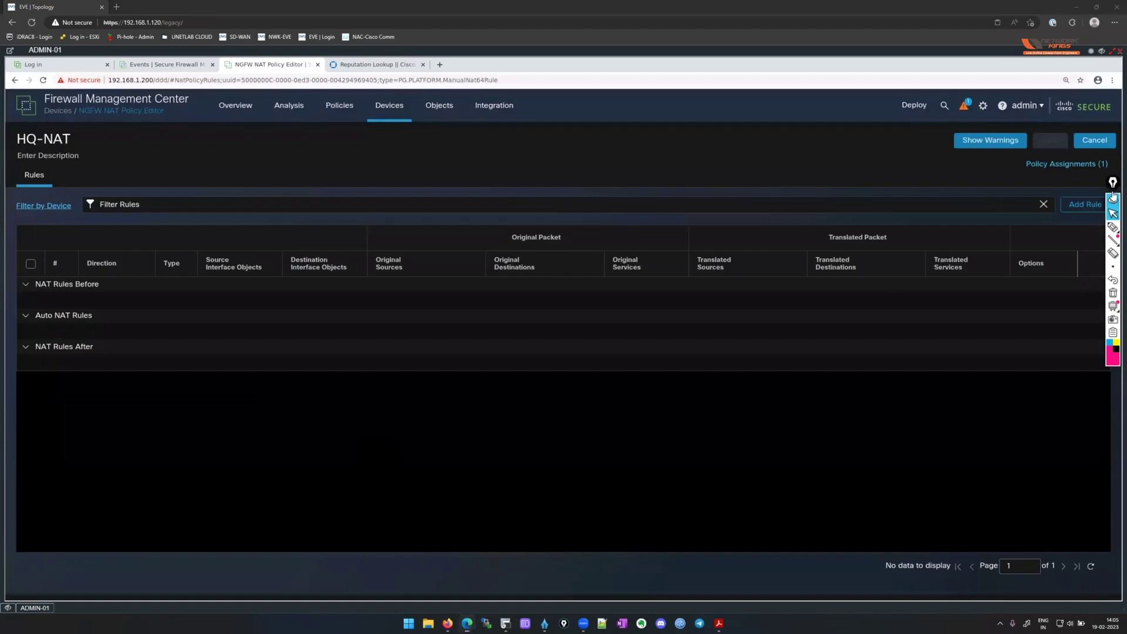
drag(1114, 196, 297, 370)
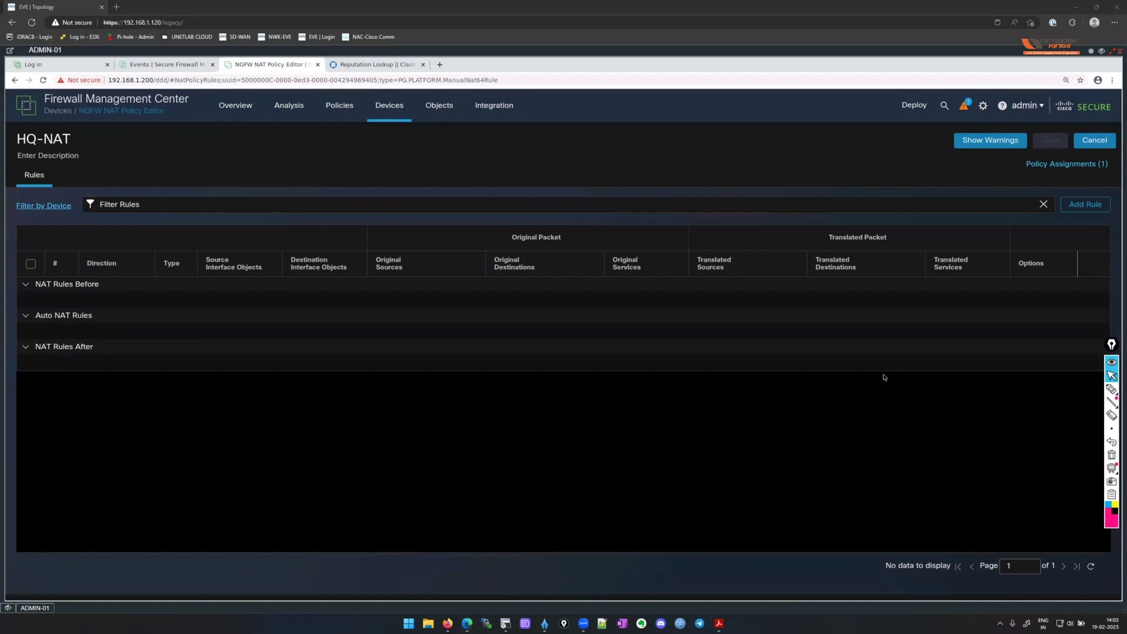
click(1091, 207)
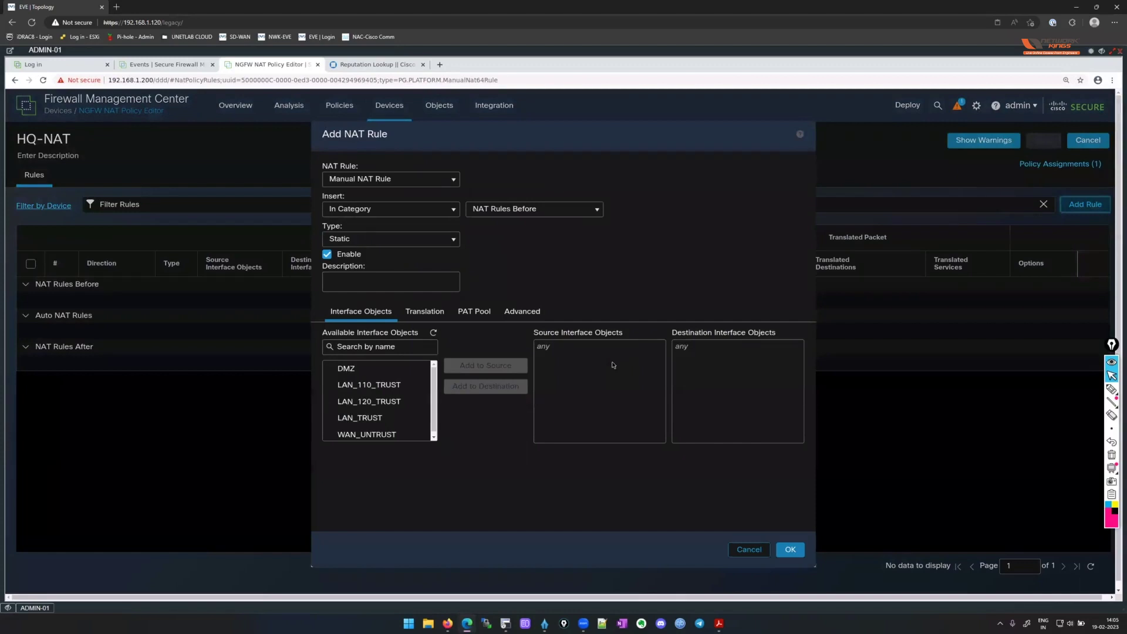
click(454, 179)
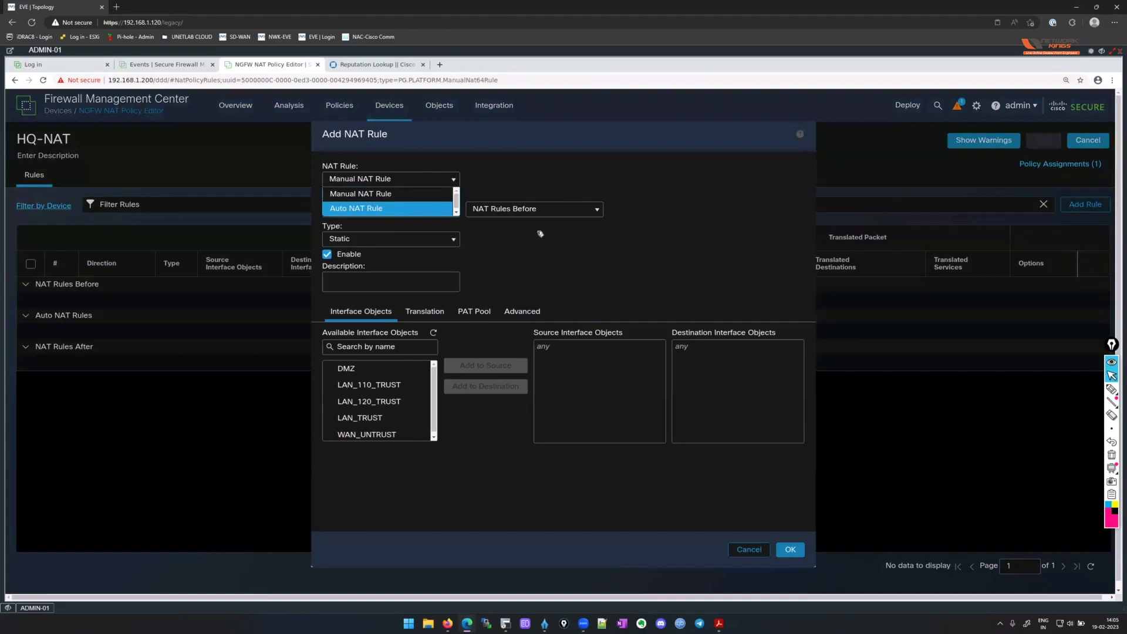
key(Return)
click(454, 209)
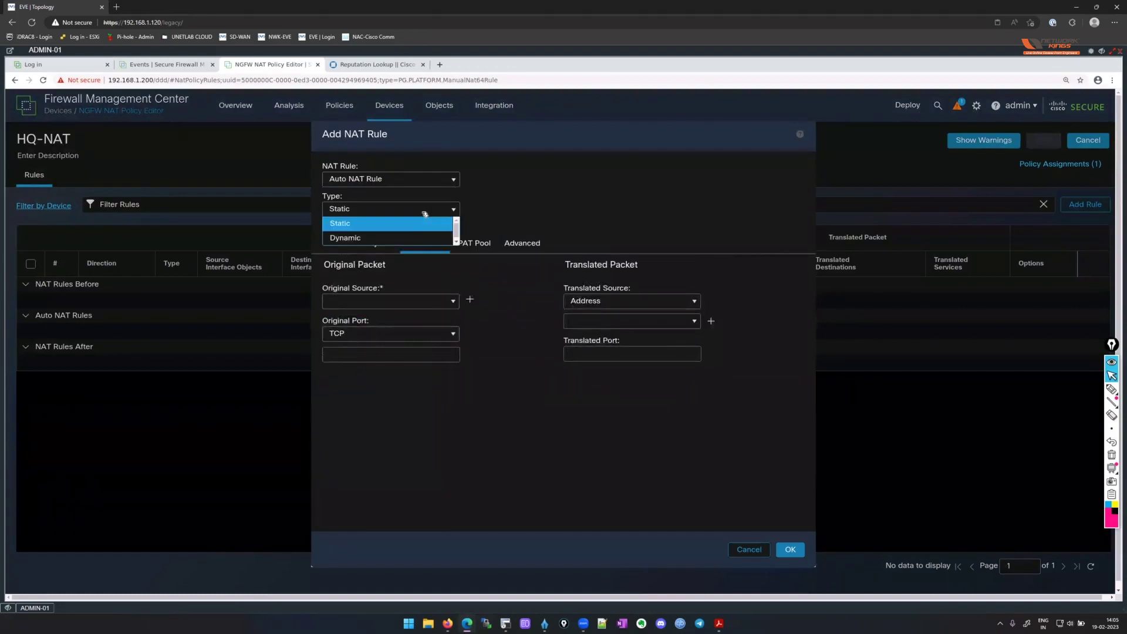
click(392, 238)
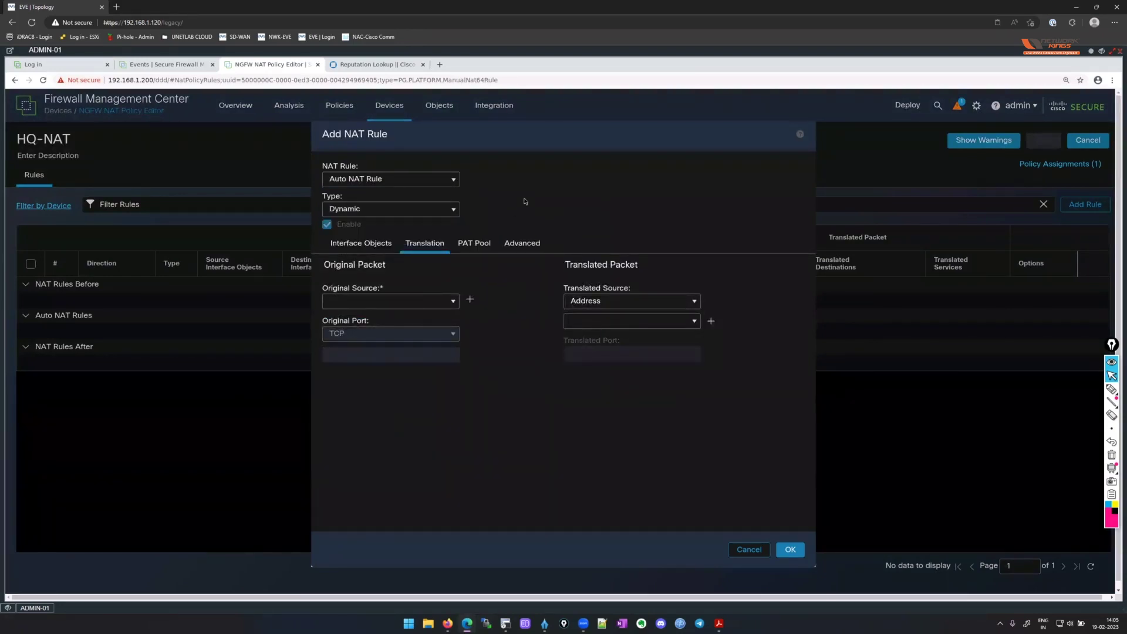
click(363, 242)
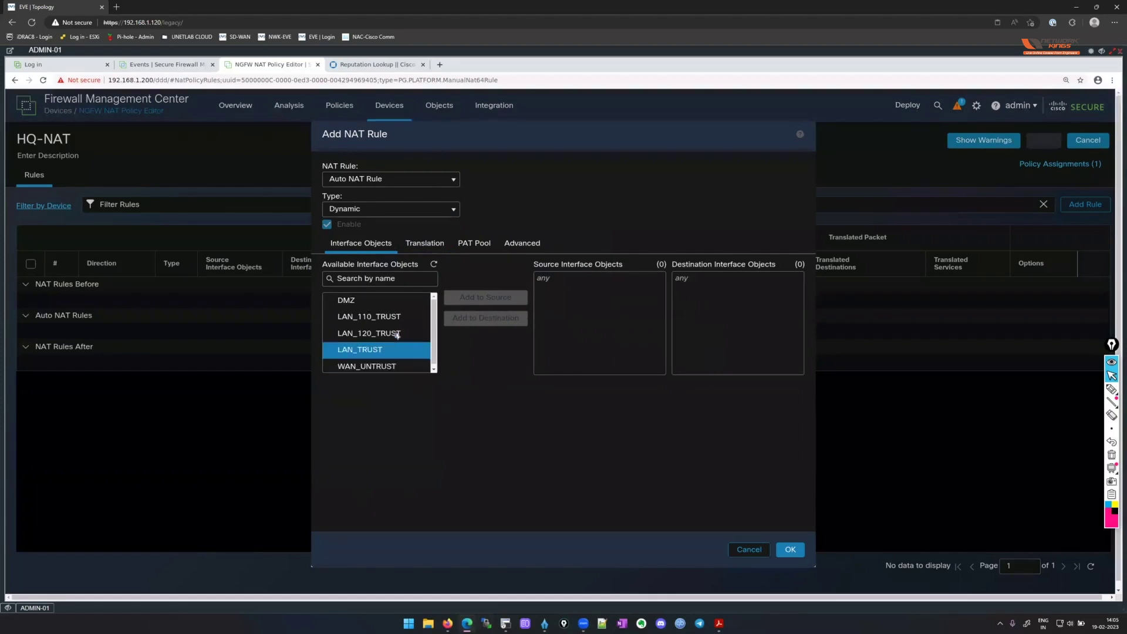
click(381, 317)
click(490, 299)
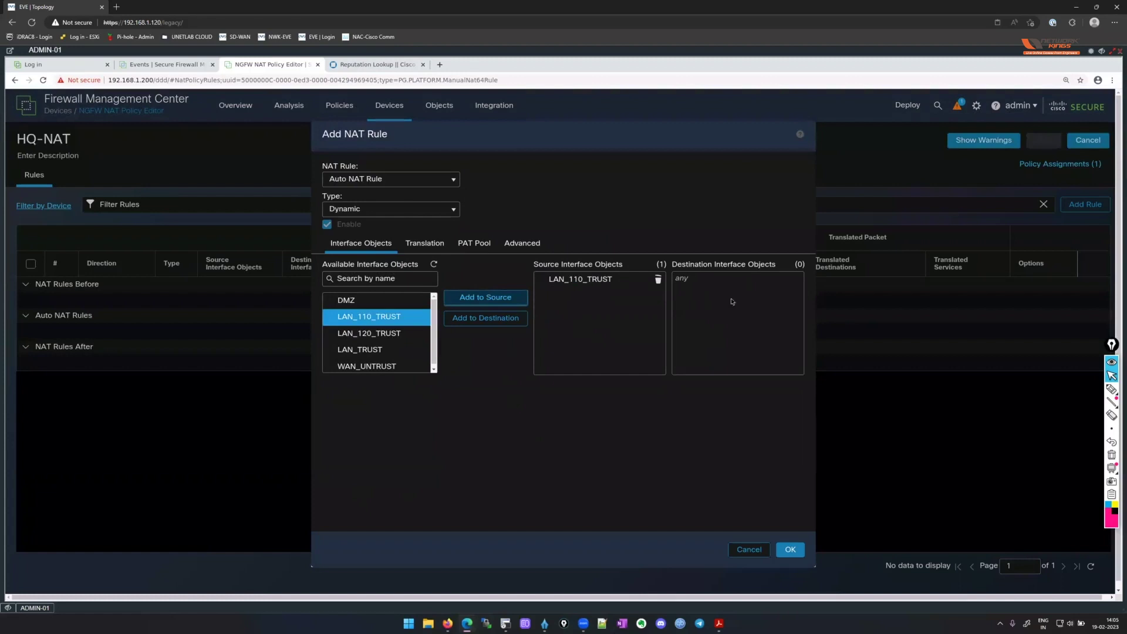
Translate original source LAN-110 to the destination interface IP.
click(443, 244)
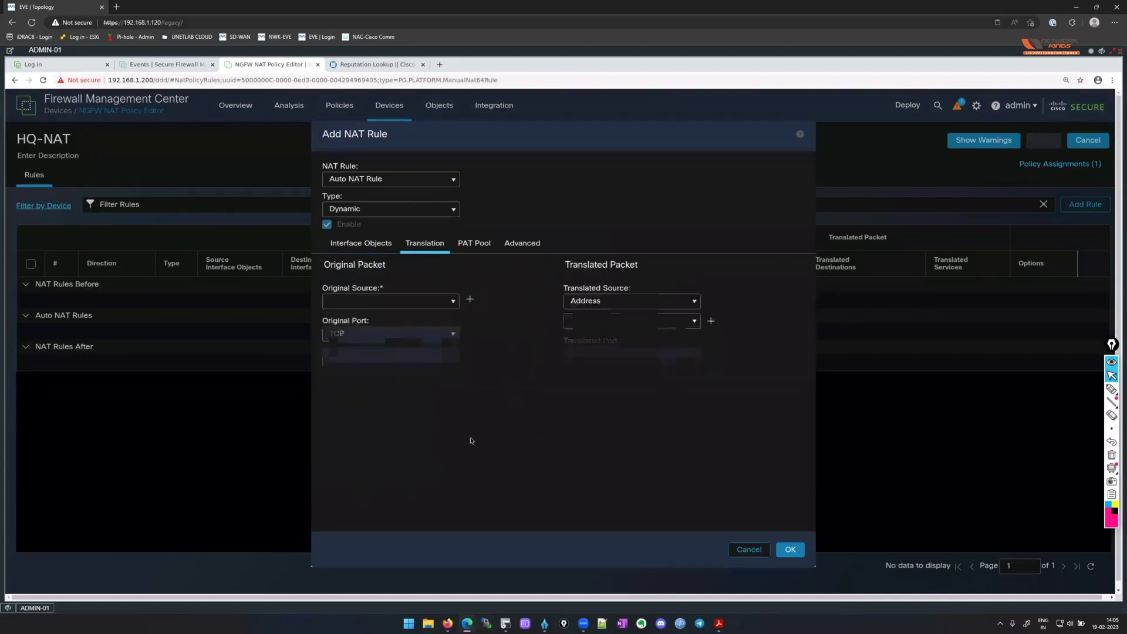
click(453, 302)
scroll(412, 347, down, 1)
scroll(412, 347, down, 5)
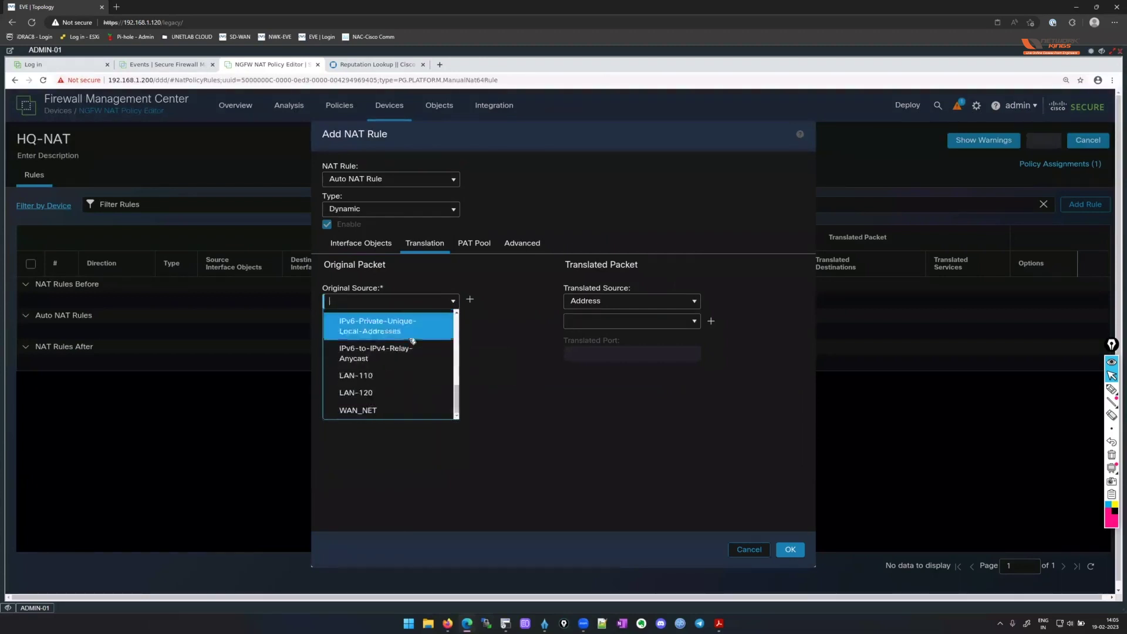
click(402, 374)
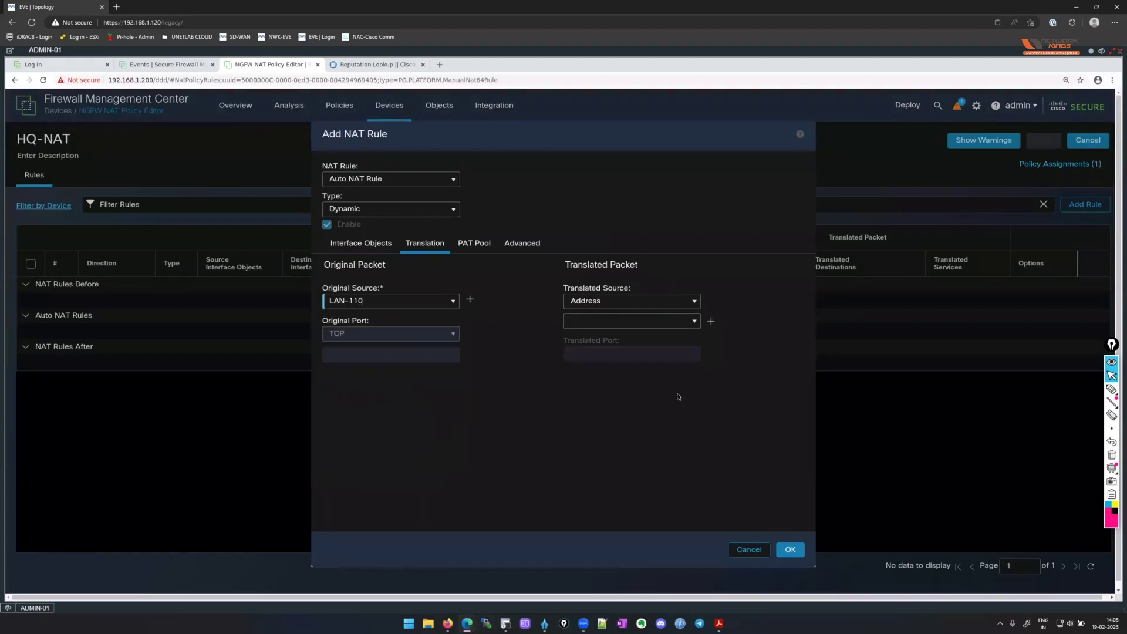
click(695, 302)
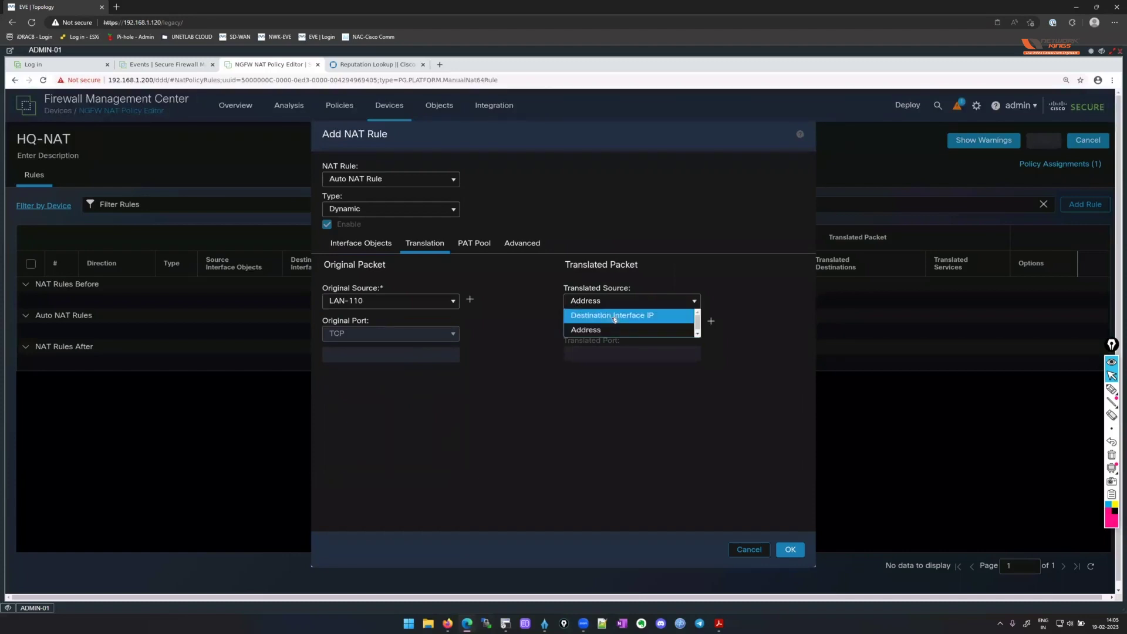
click(613, 315)
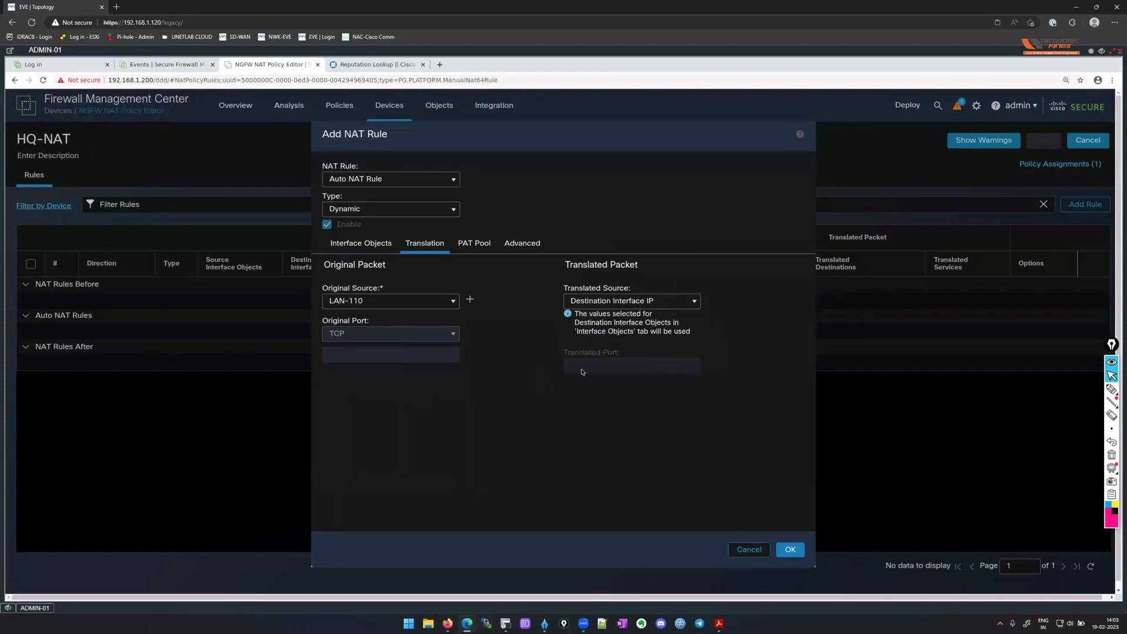
Set WAN_UNTRUST as the destination interface and save the LAN-110 NAT rule.
click(350, 244)
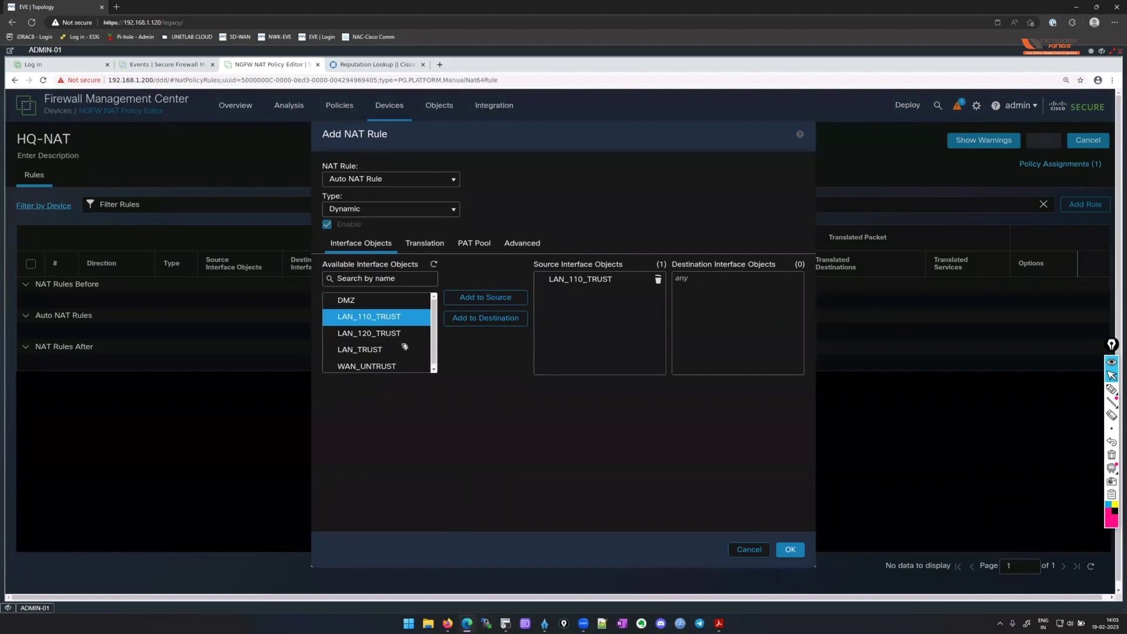
click(387, 300)
click(388, 320)
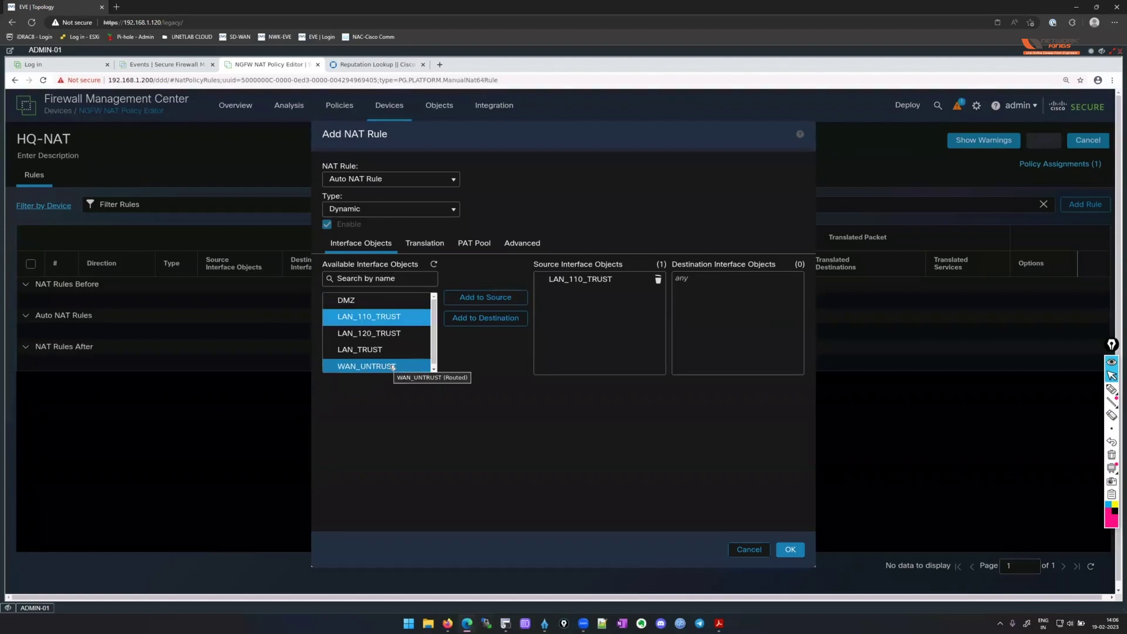
click(392, 366)
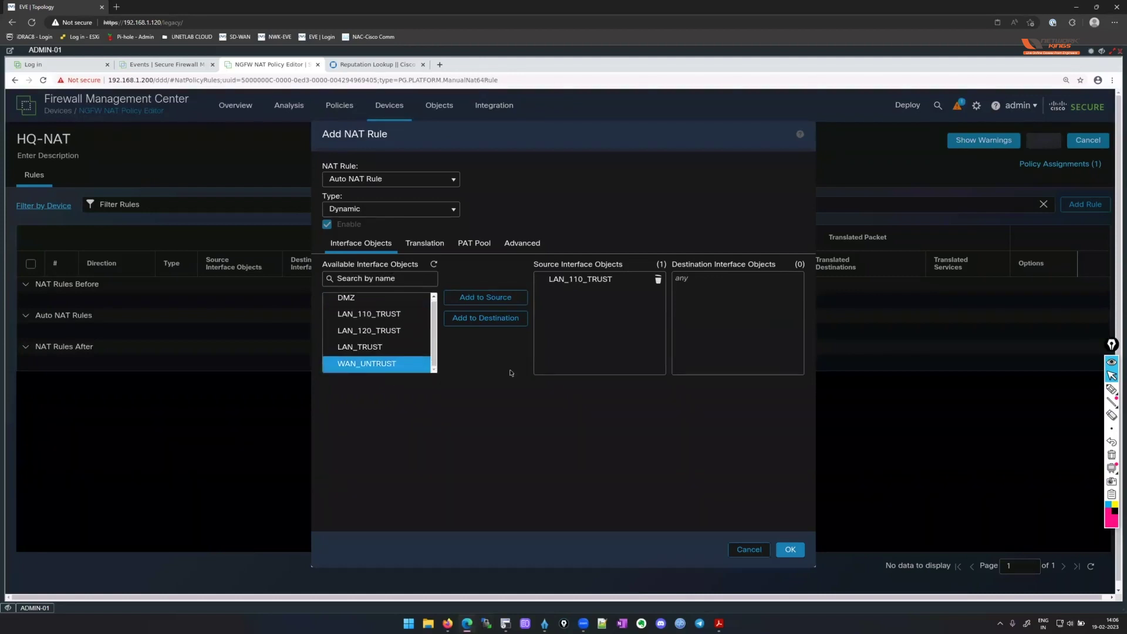
click(502, 319)
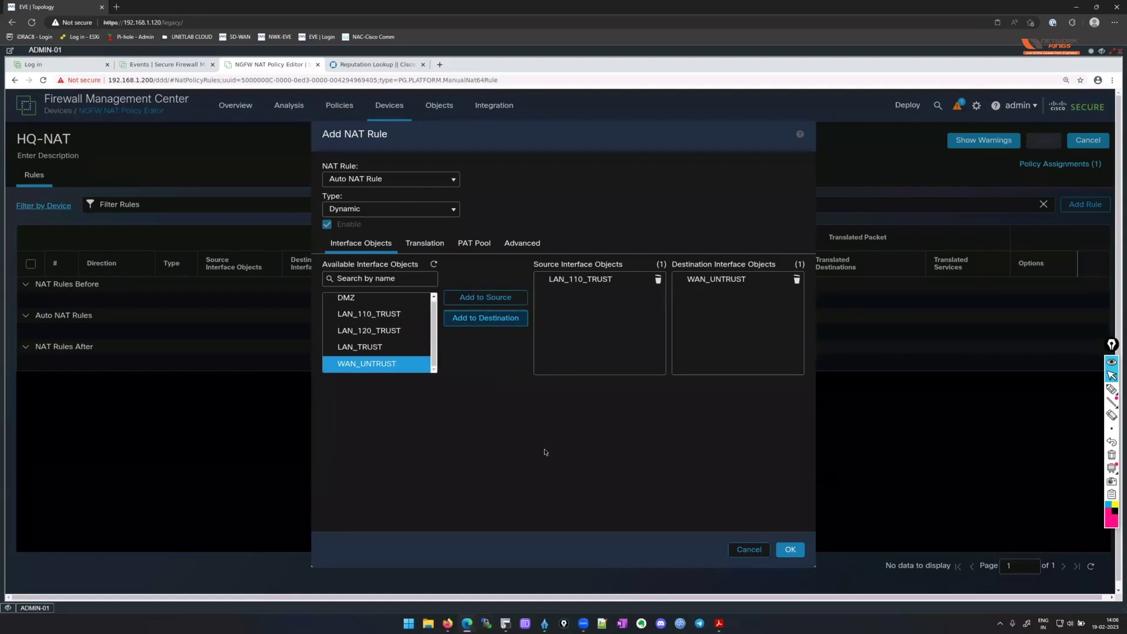
click(708, 279)
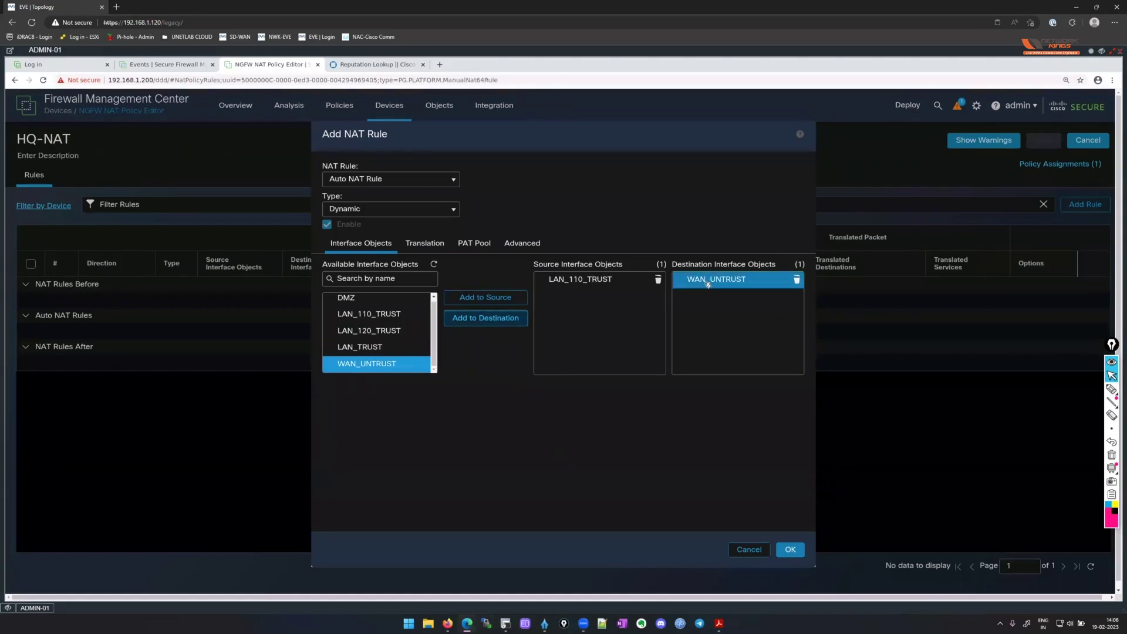
click(738, 312)
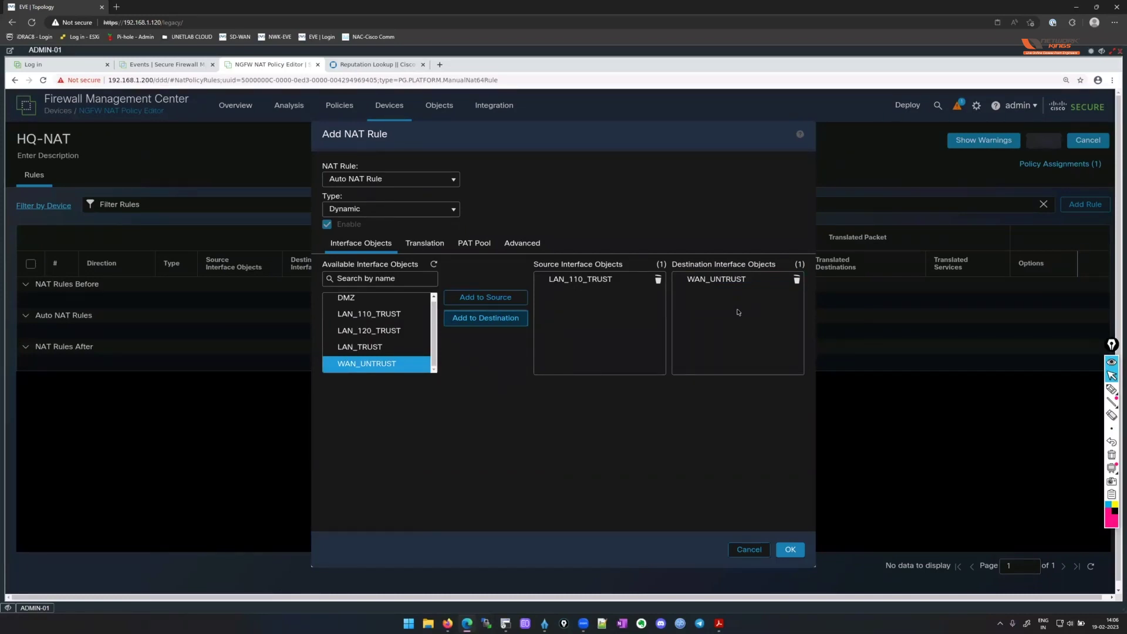
click(424, 243)
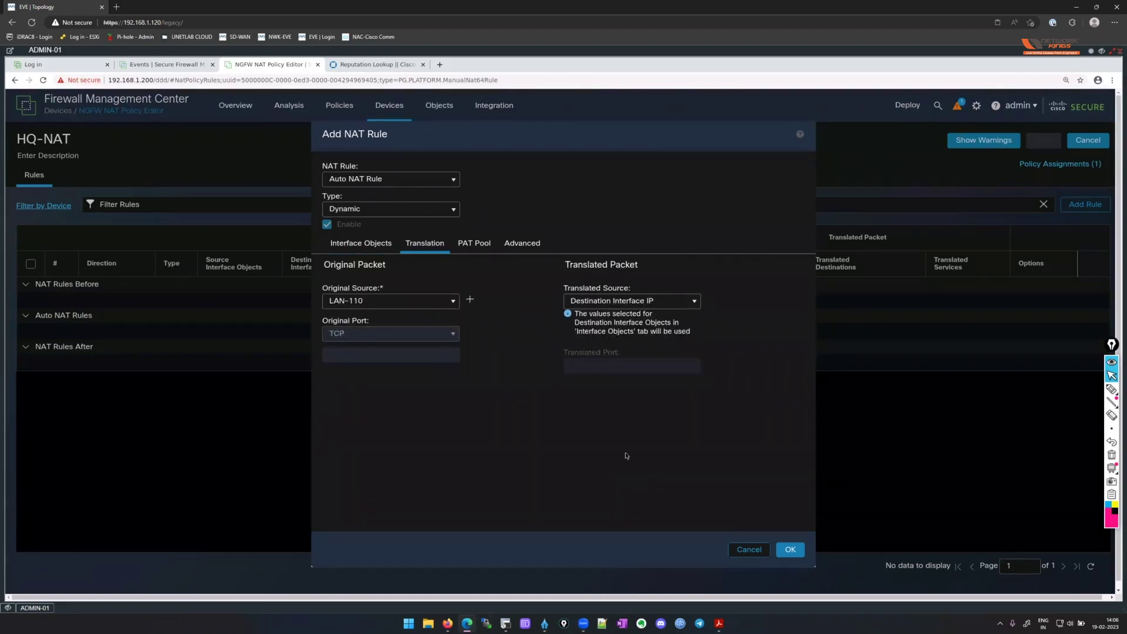
click(792, 550)
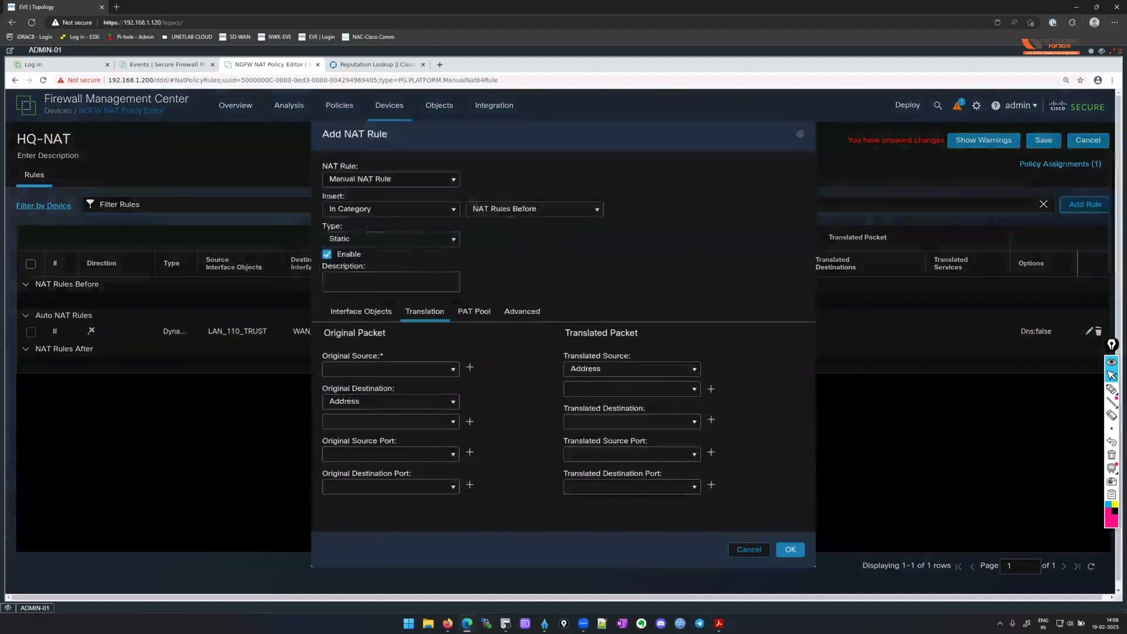
Set up a dynamic Auto NAT rule from LAN_120_TRUST to WAN_UNTRUST.
click(436, 177)
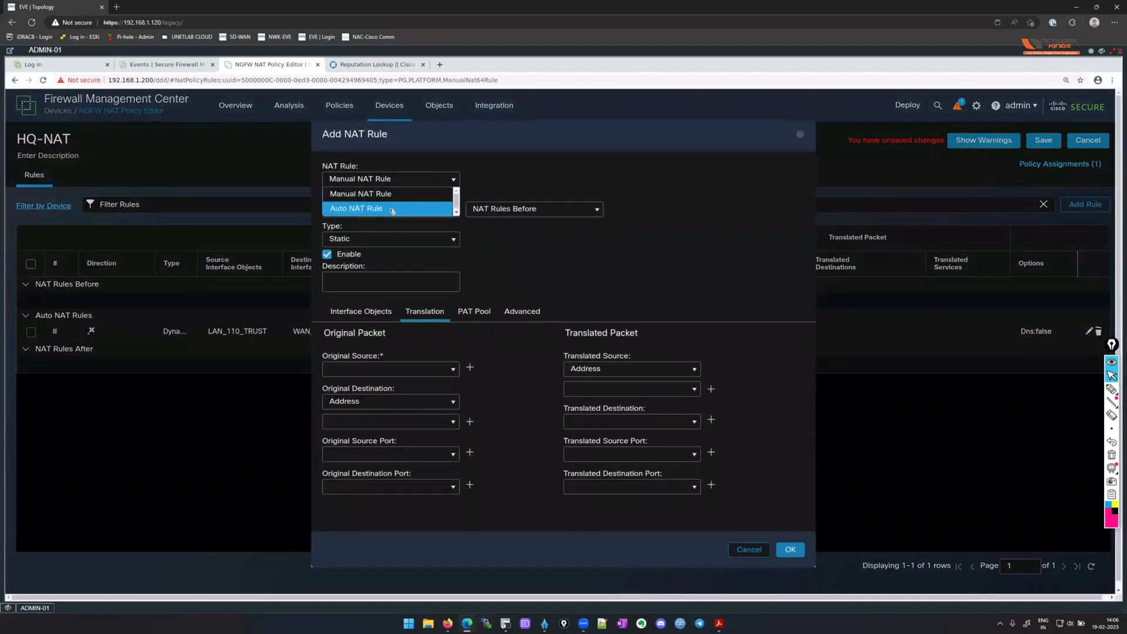
click(428, 209)
click(430, 209)
click(391, 237)
click(373, 248)
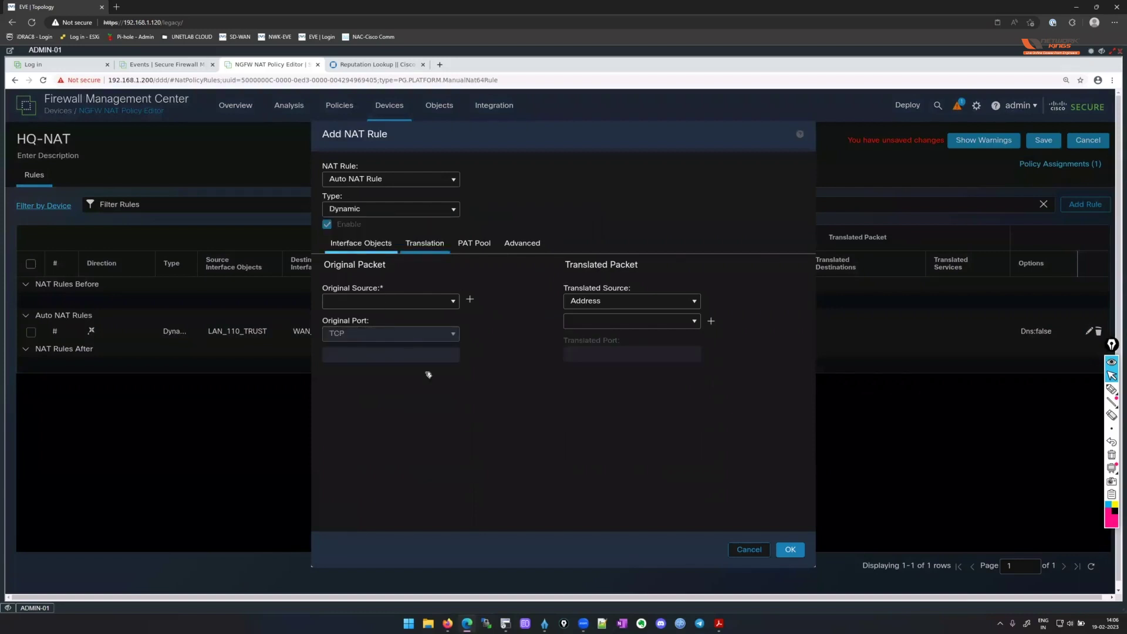
click(368, 333)
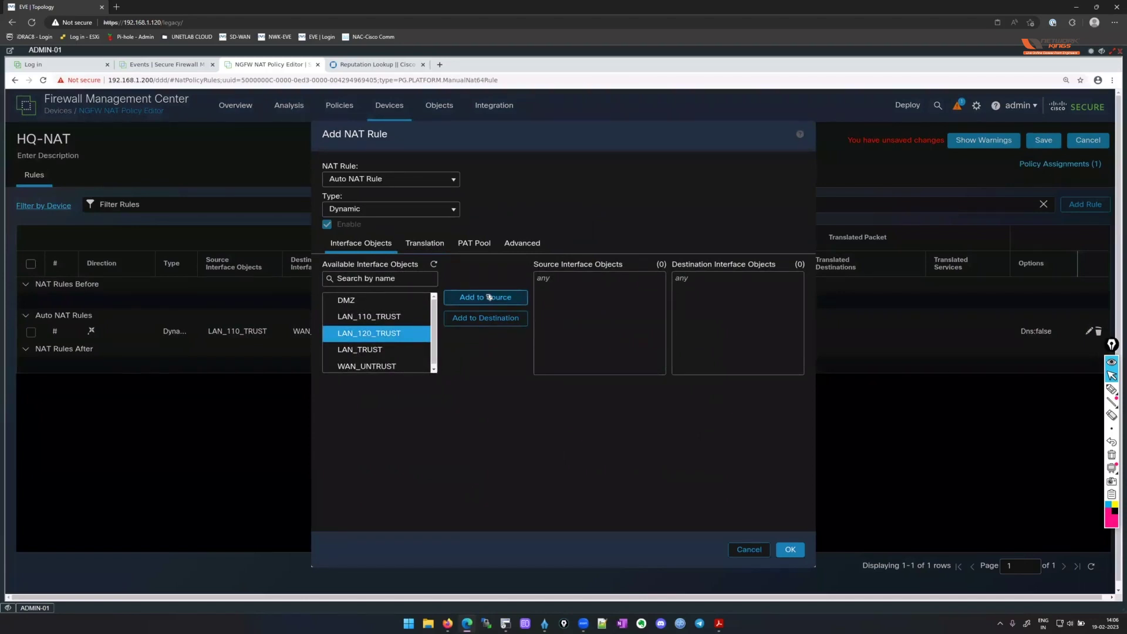
click(489, 297)
click(367, 364)
click(487, 319)
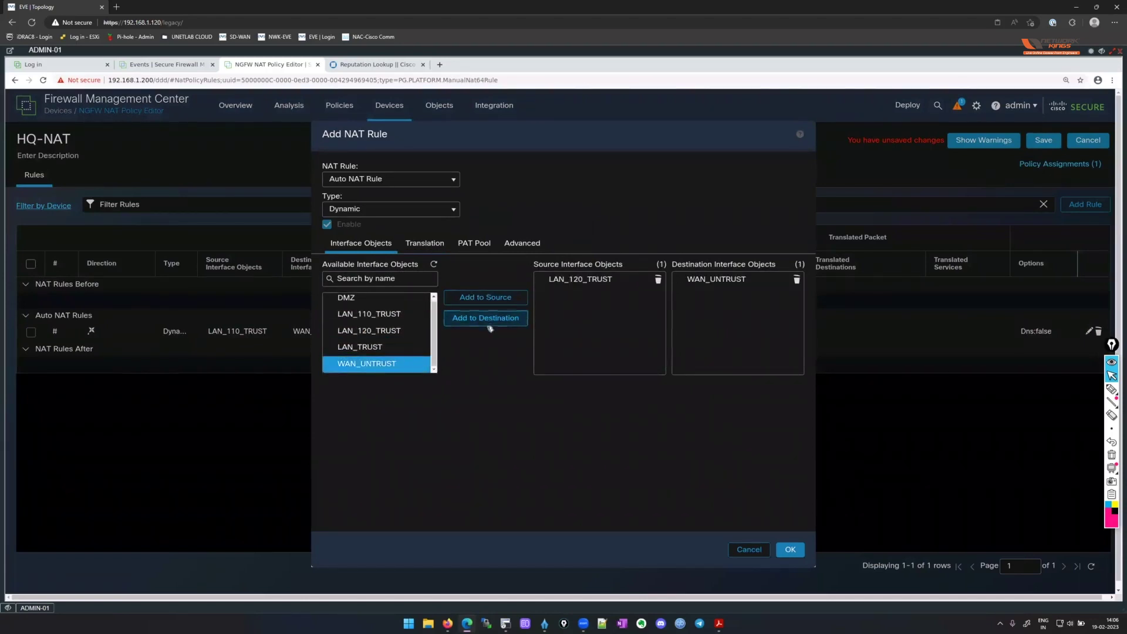
Translate original source LAN-120 to the destination interface IP and save the rule.
click(424, 243)
click(455, 301)
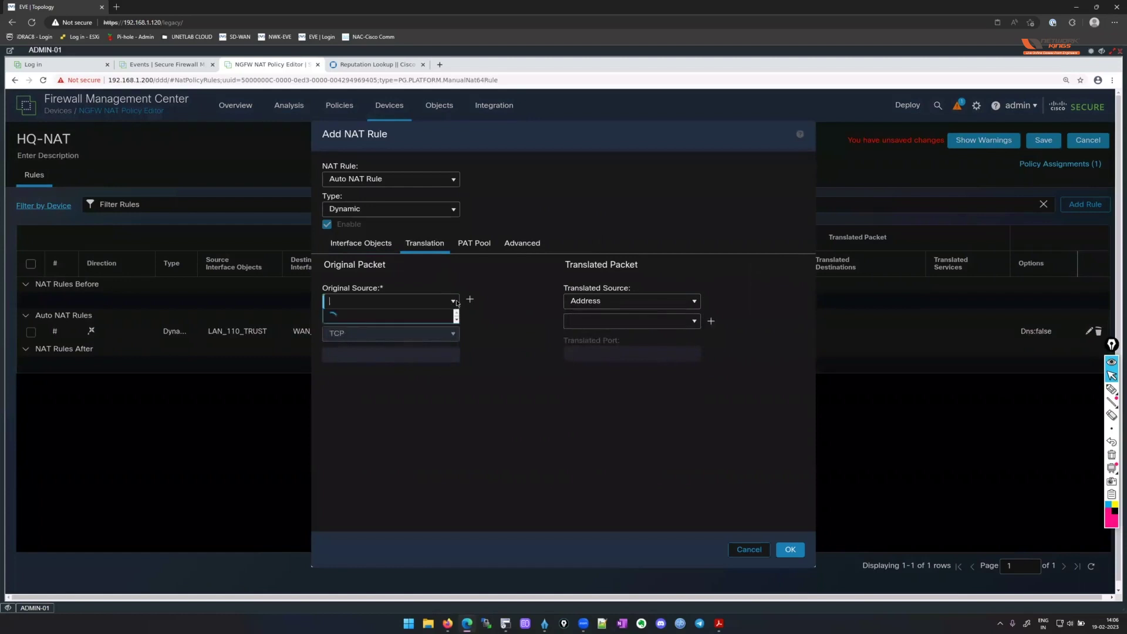
scroll(411, 352, down, 3)
scroll(414, 350, down, 3)
click(387, 397)
click(690, 303)
click(646, 319)
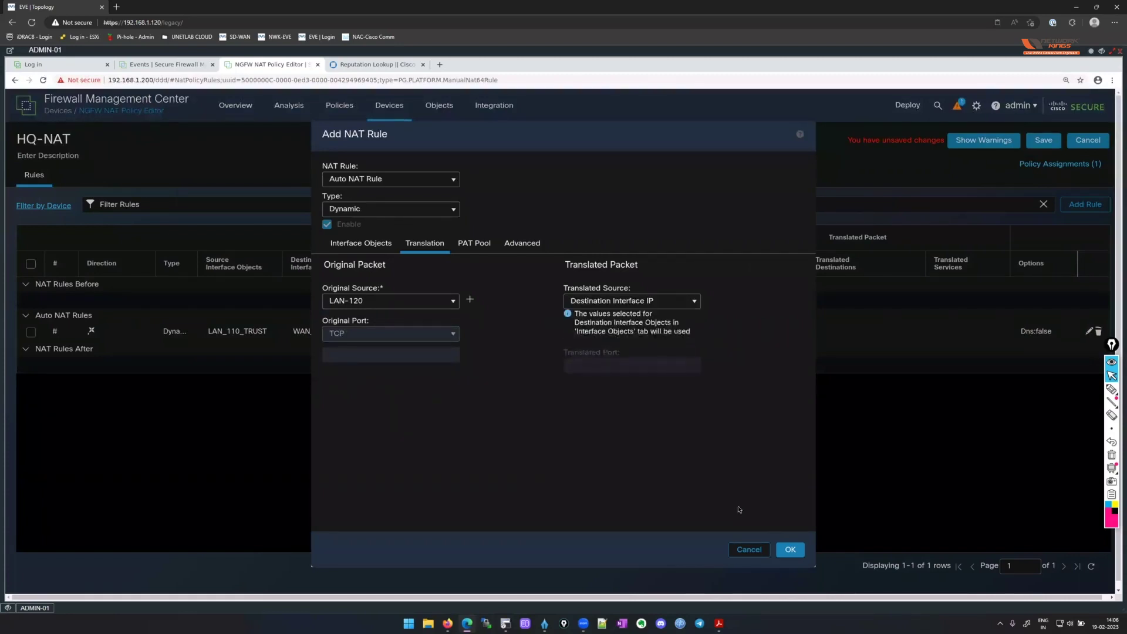
click(790, 550)
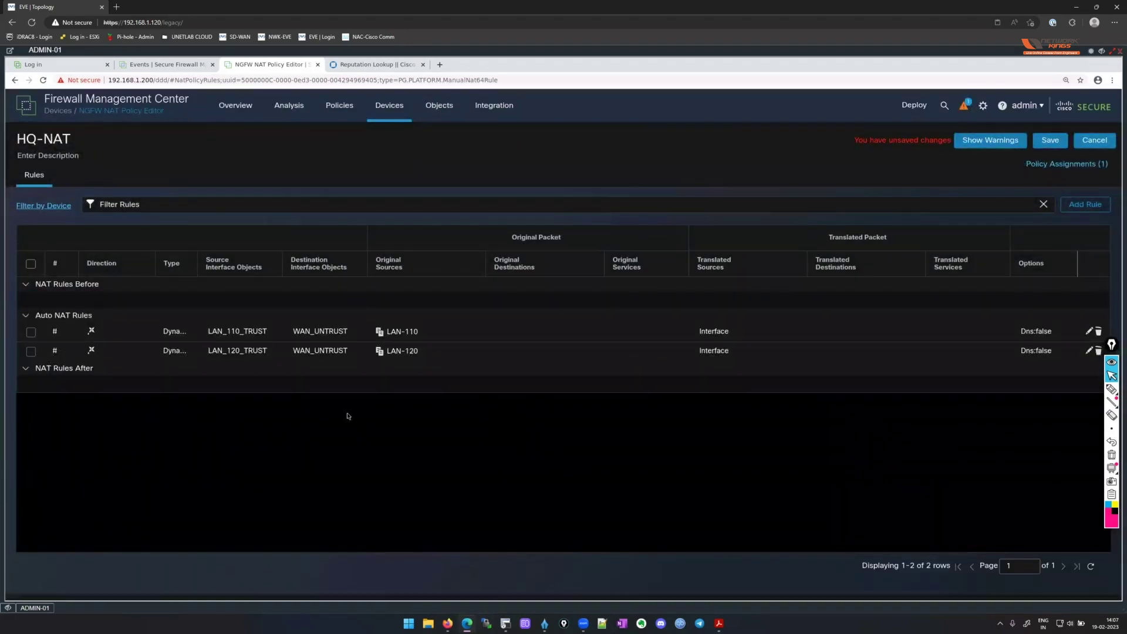
Widen the NAT rules' Type column and confirm HQ-NAT is still assigned to hq-ftd-01.
drag(199, 257, 252, 257)
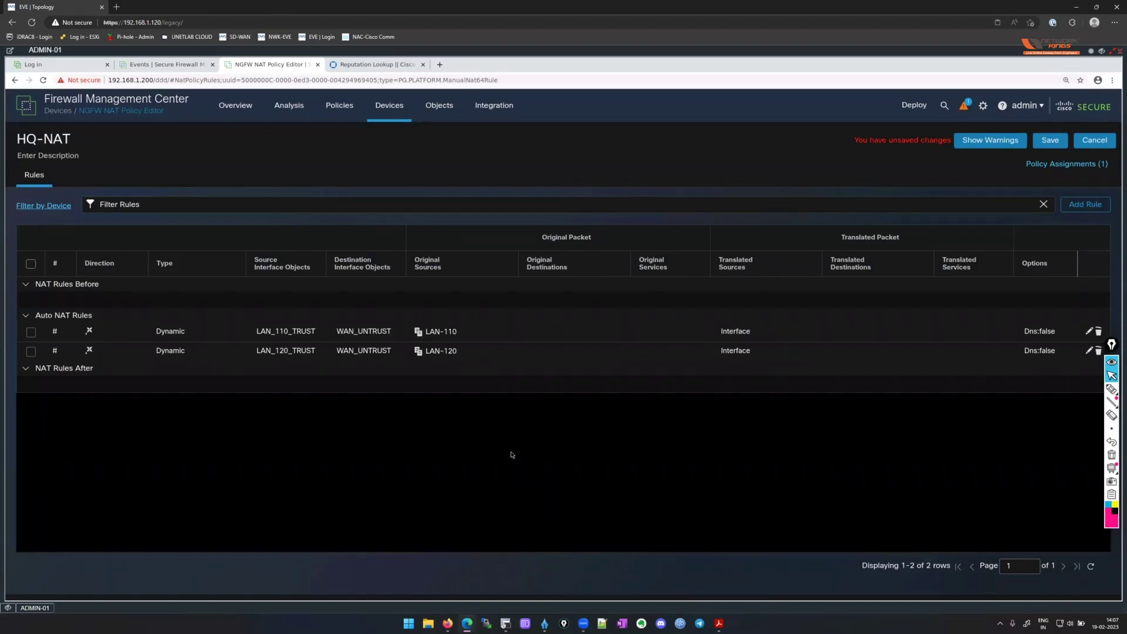
click(1085, 165)
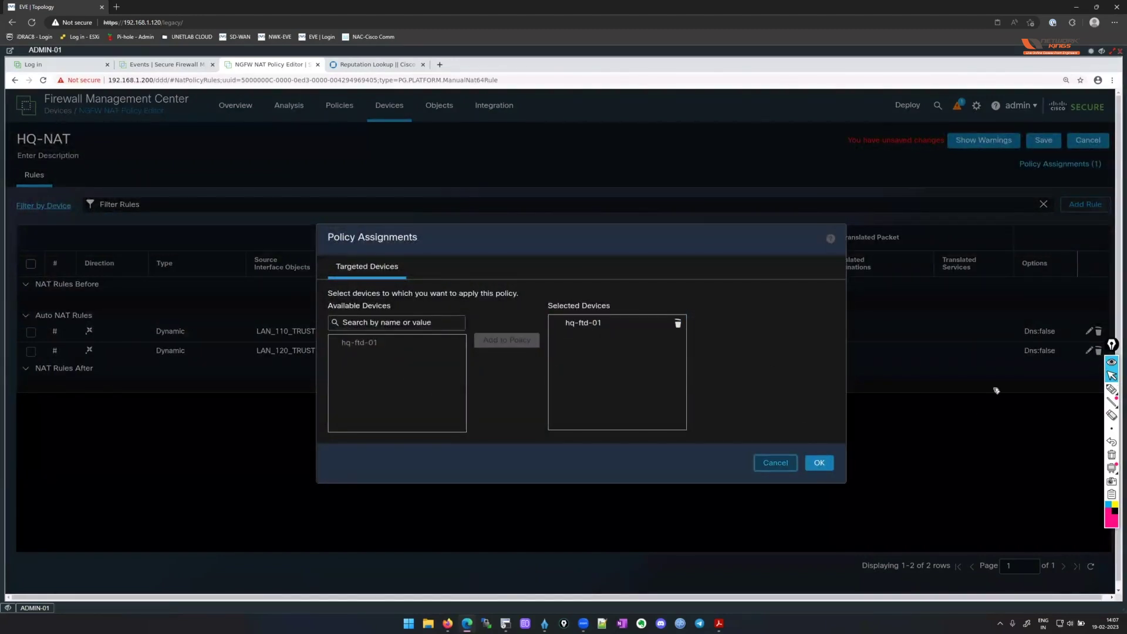
key(Return)
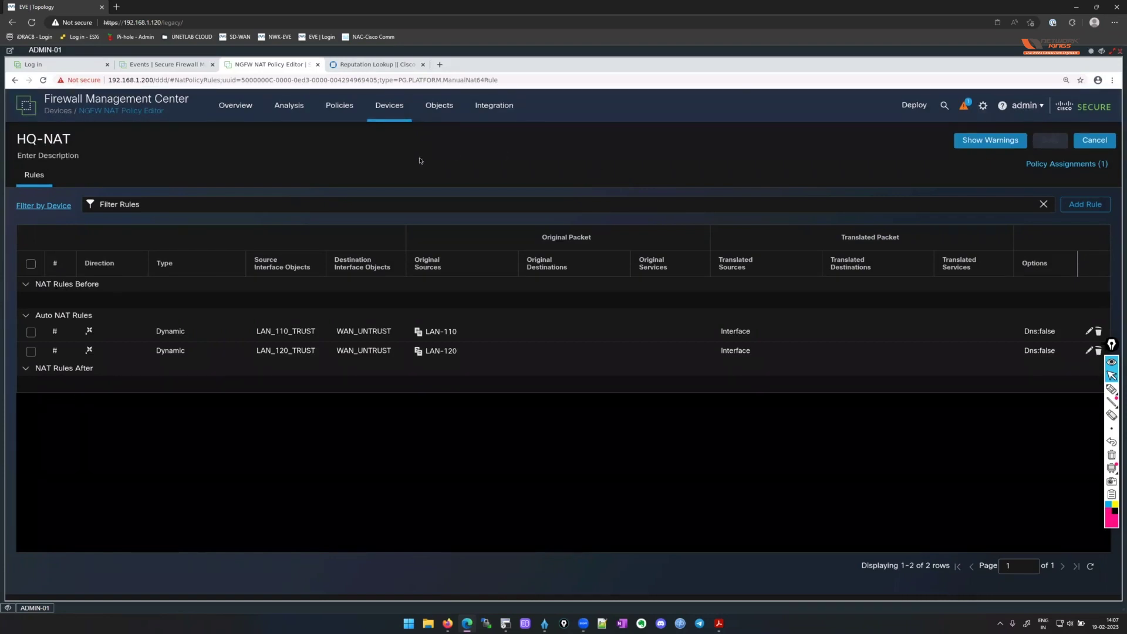
click(389, 108)
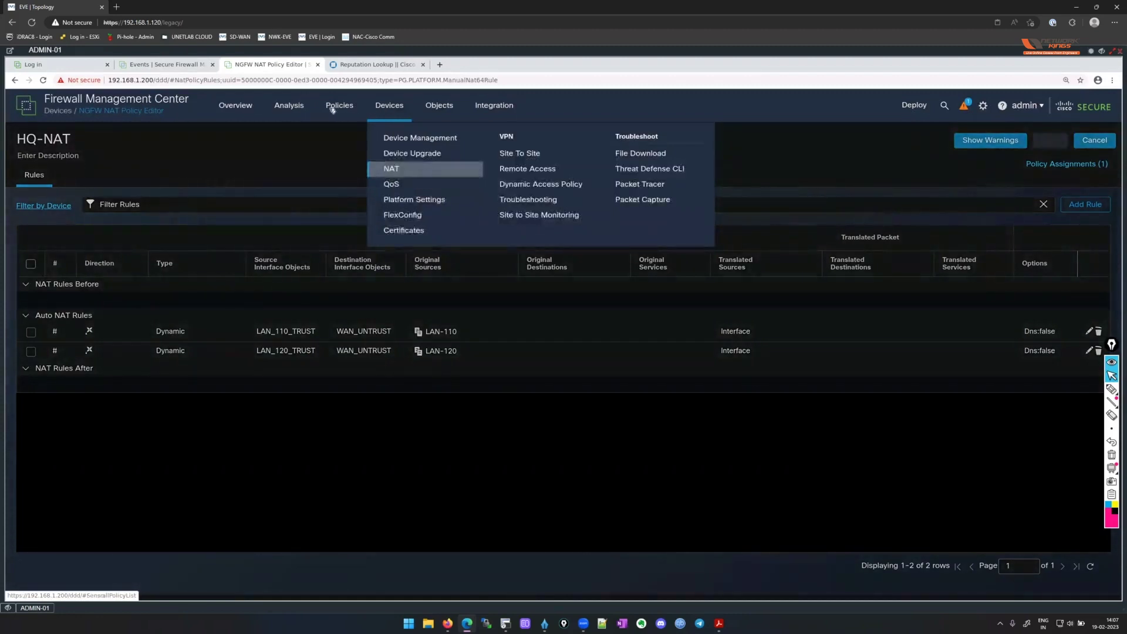
Go to the Devices > Platform Settings policy list.
click(332, 109)
click(389, 107)
click(438, 202)
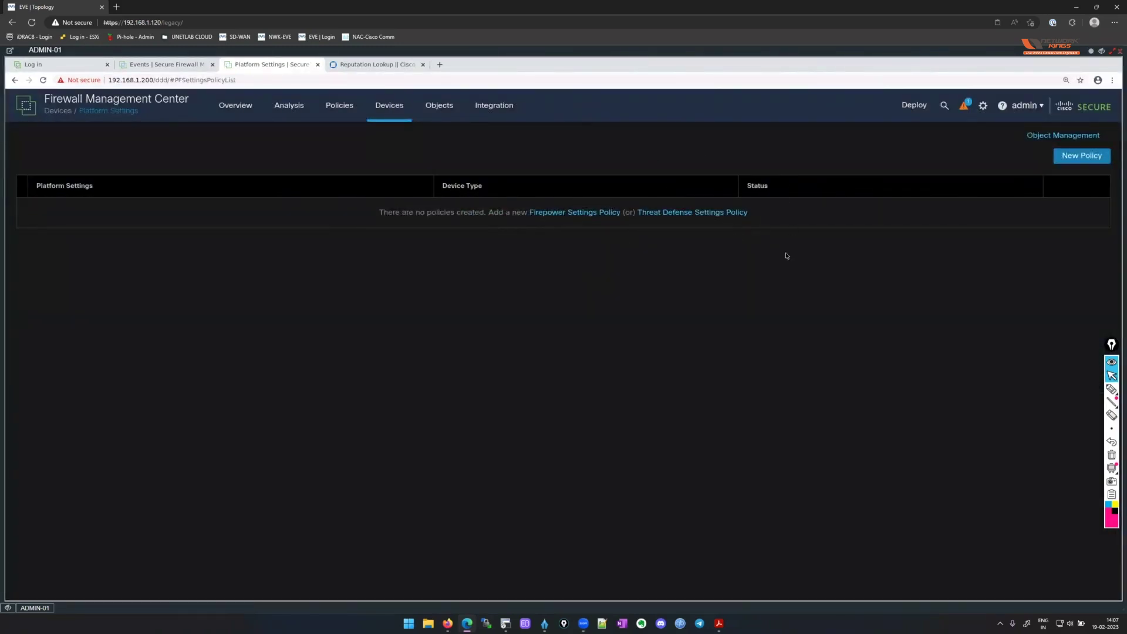
Create a new platform settings policy named HQ-PLATFORM targeting hq-ftd-01 and save it.
click(714, 215)
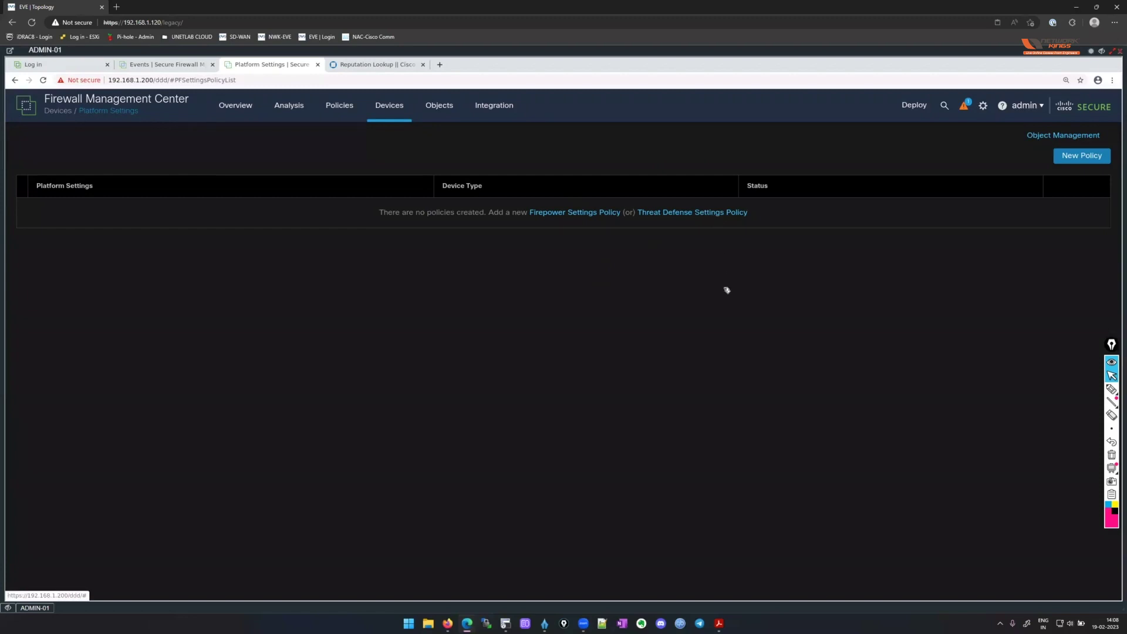
text(HQ-PLA)
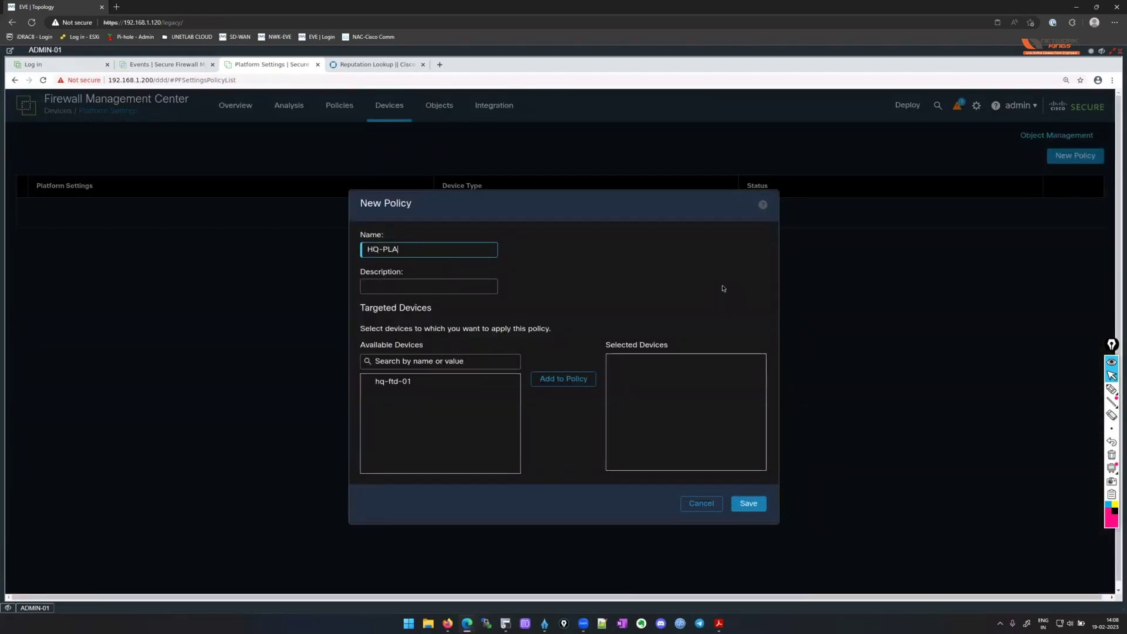
text(TFORM)
key(BackSpace)
key(BackSpace)
text(RM)
click(465, 382)
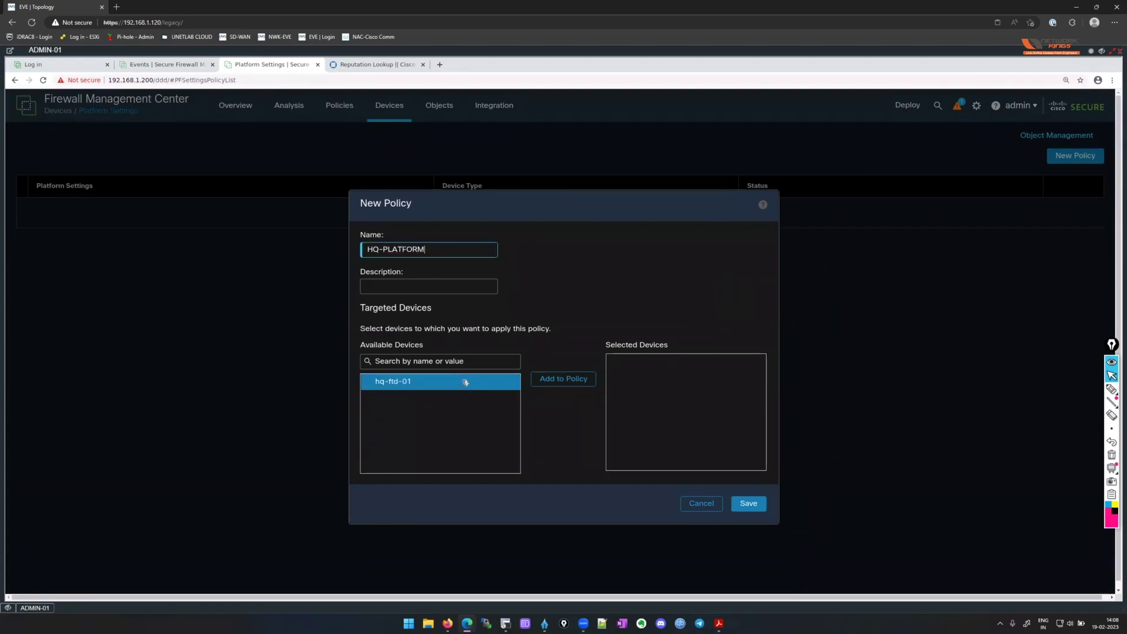
click(560, 381)
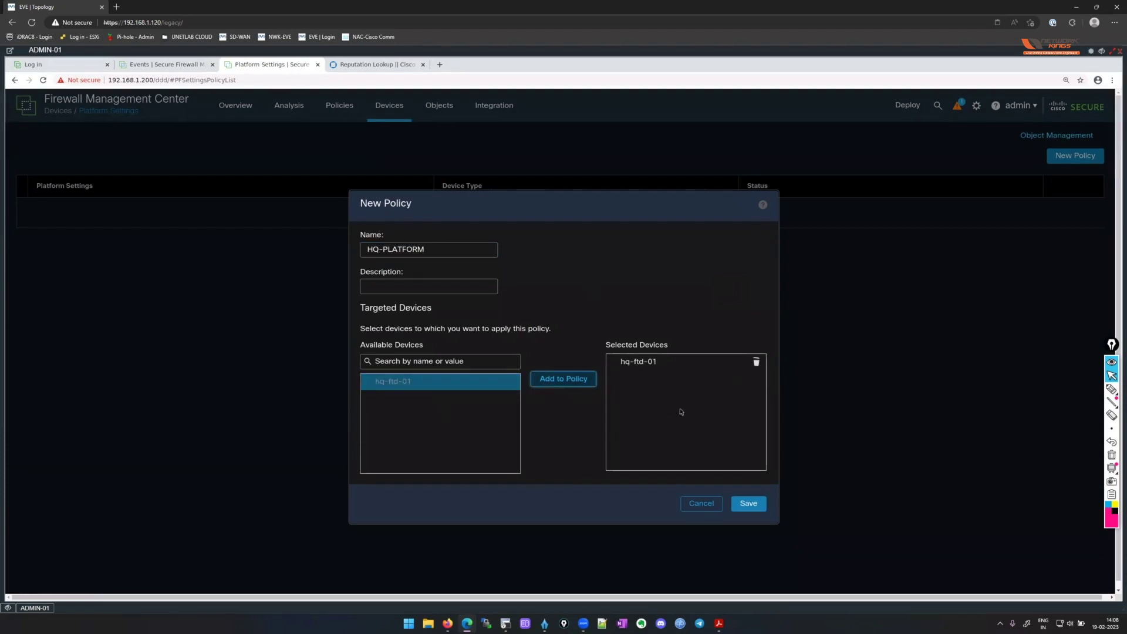
click(748, 503)
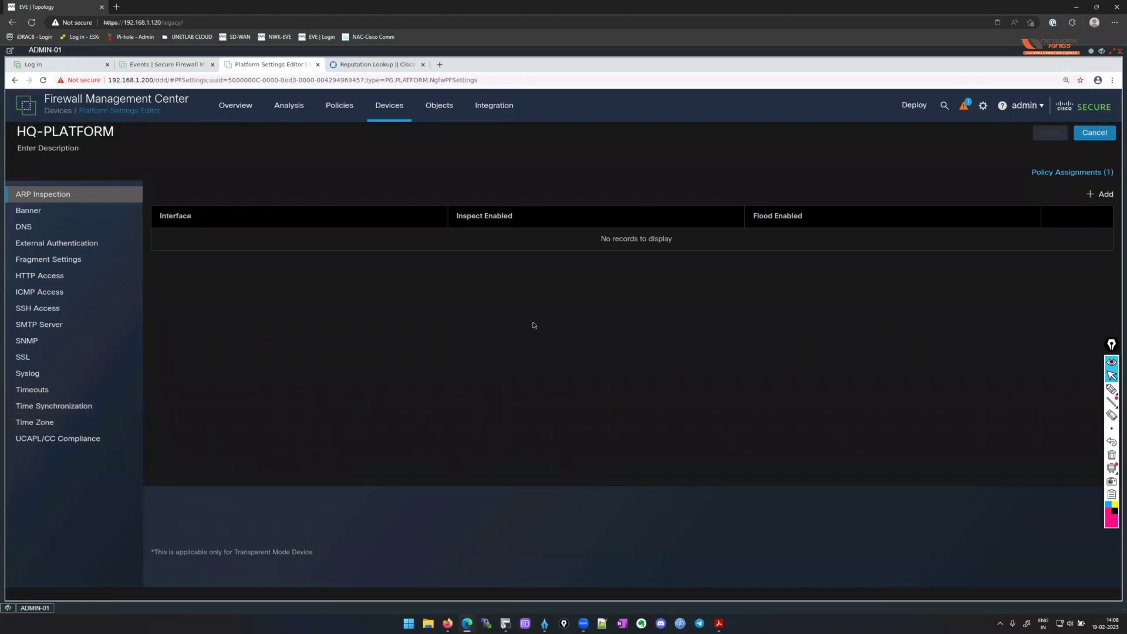
Save the login banner 'RESTRICTED DEVICE !!!! LOGOUT IF UNAUTHORIZED !!!' in HQ-PLATFORM.
click(82, 211)
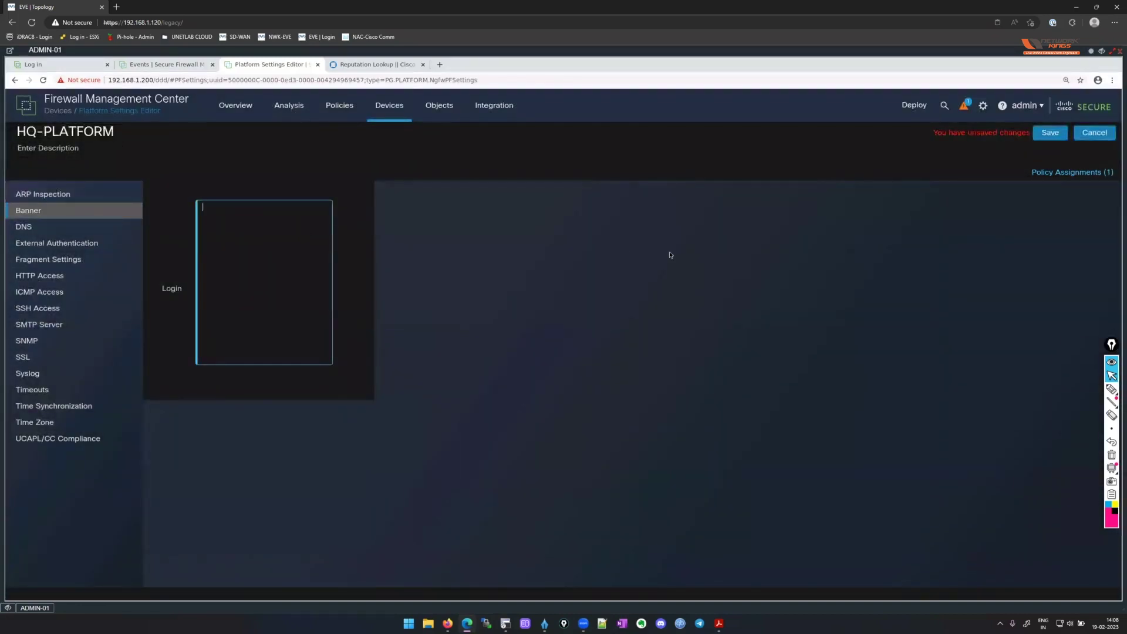
text(RESTRICYED)
key(BackSpace)
key(BackSpace)
key(BackSpace)
text(TED DEVICE!)
text( !!!!)
text( LOGOUT IF )
text(UNAUTHORIZED )
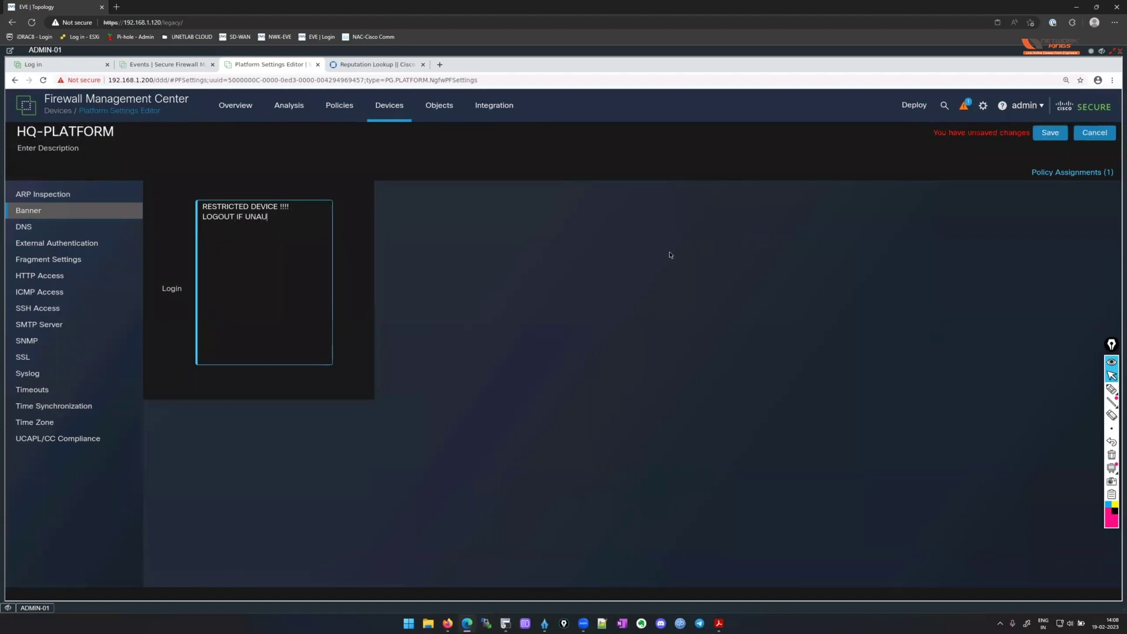
text(!!!)
click(1050, 133)
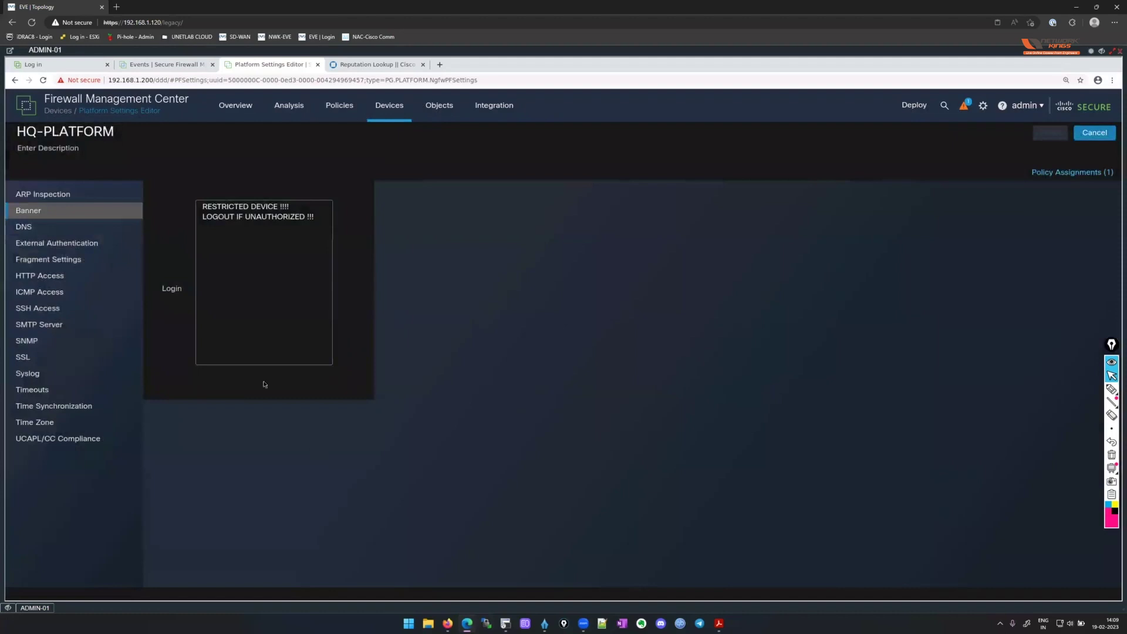
click(75, 230)
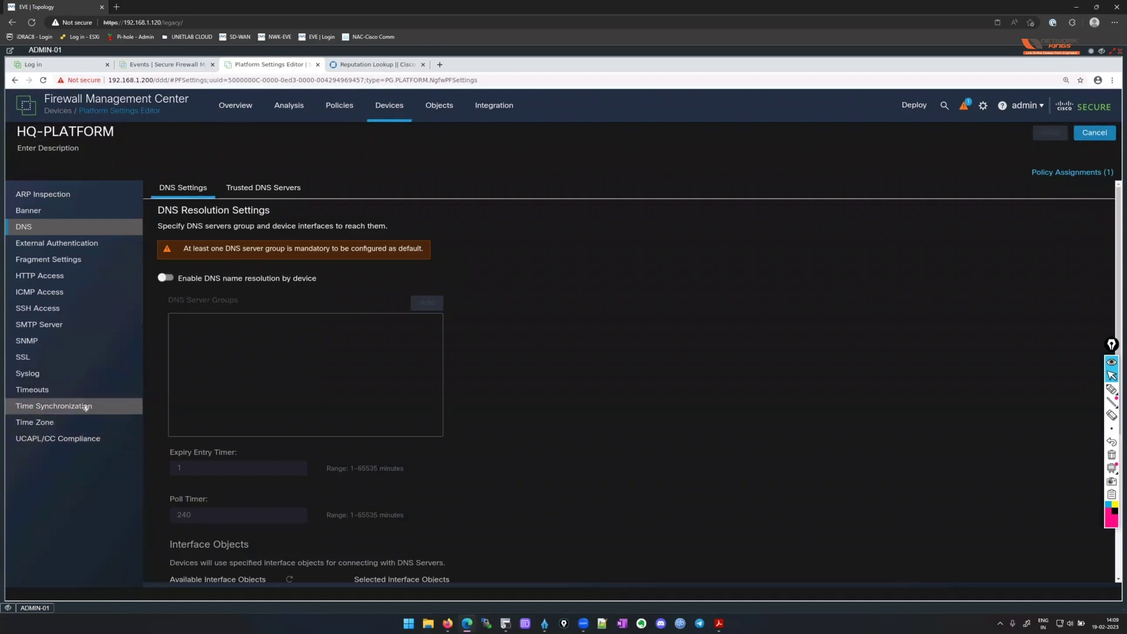
Set HQ-PLATFORM's time zone object to HQ-FTD-IST, accept the warning, and save.
click(65, 426)
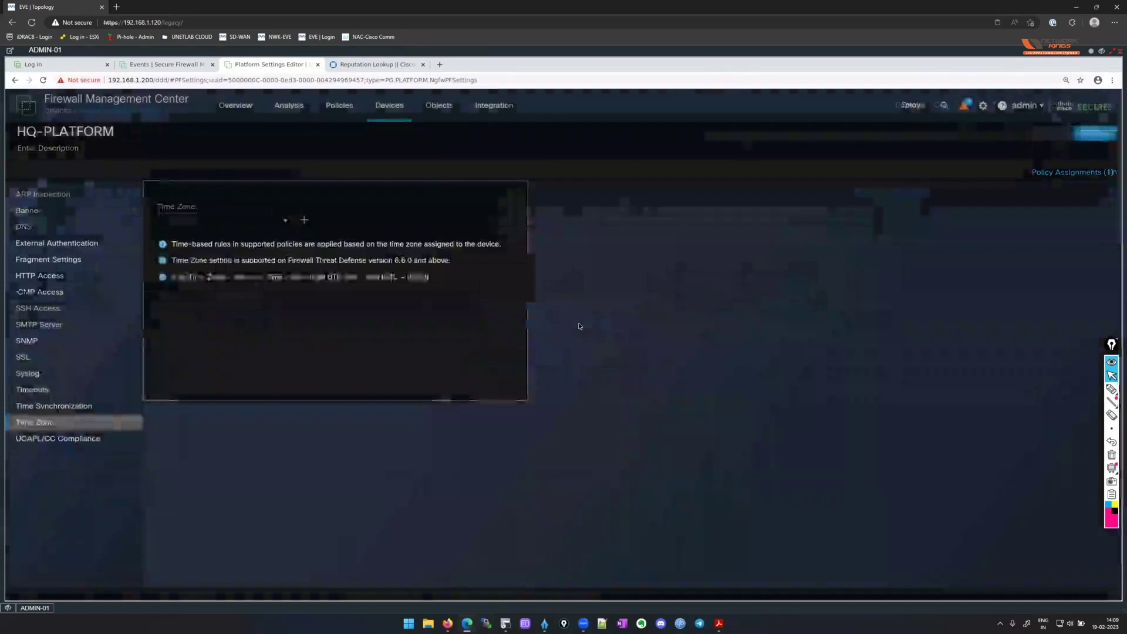
click(287, 221)
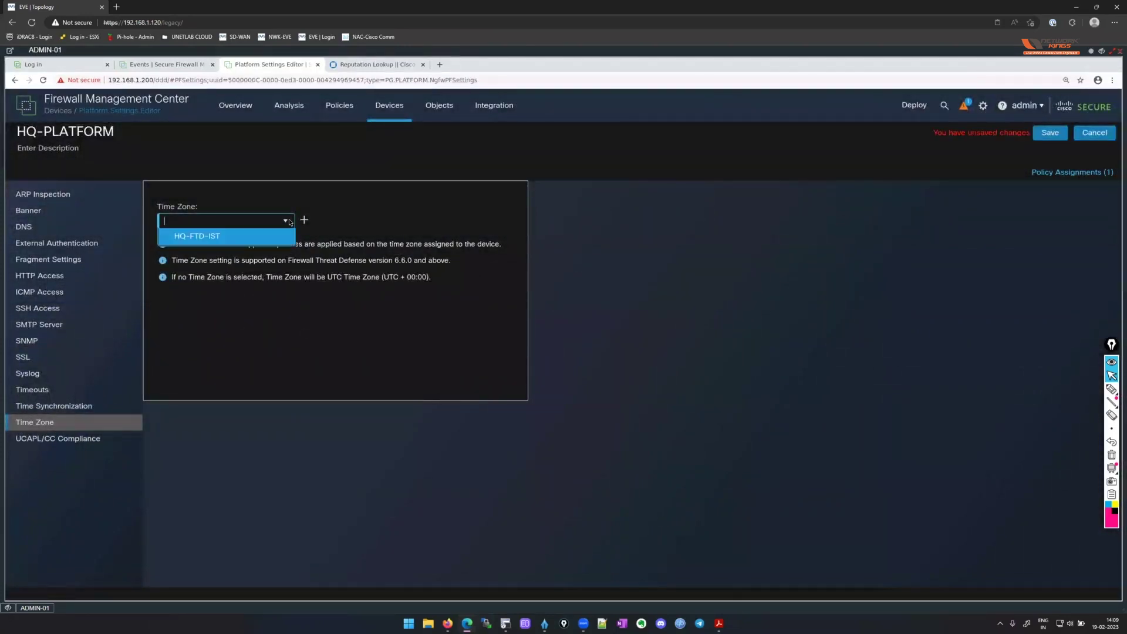
click(229, 236)
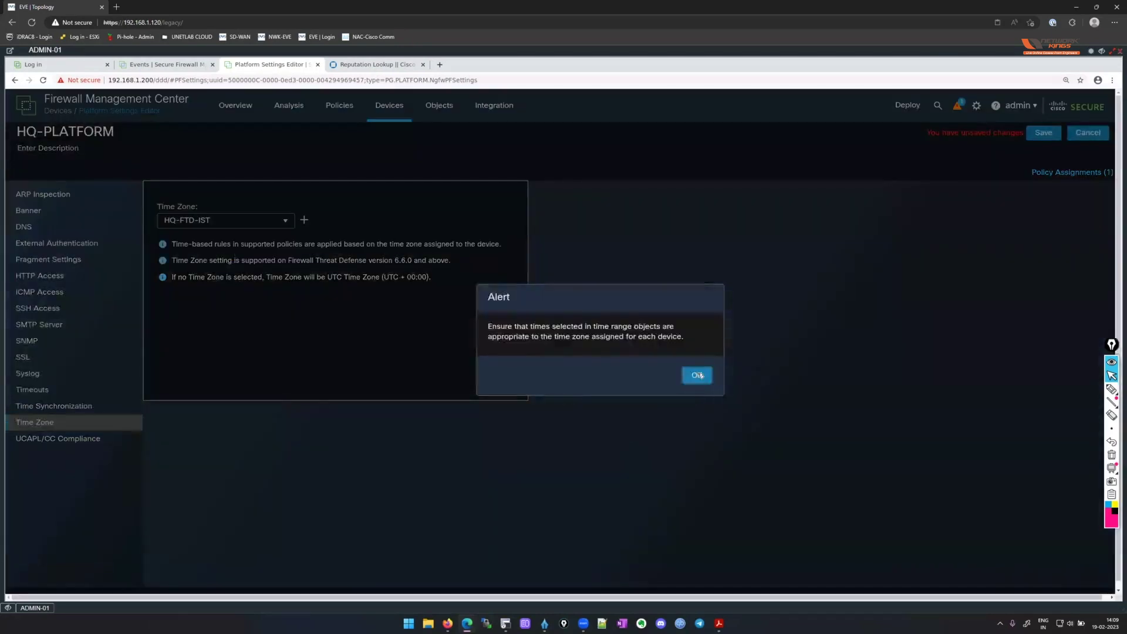
click(698, 375)
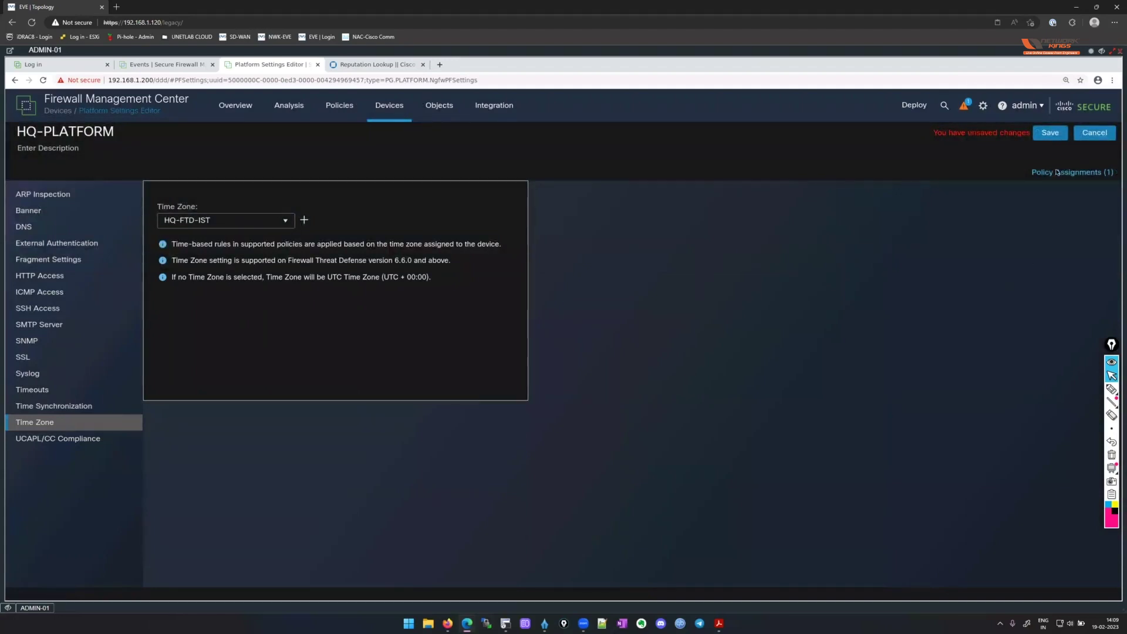
click(1050, 133)
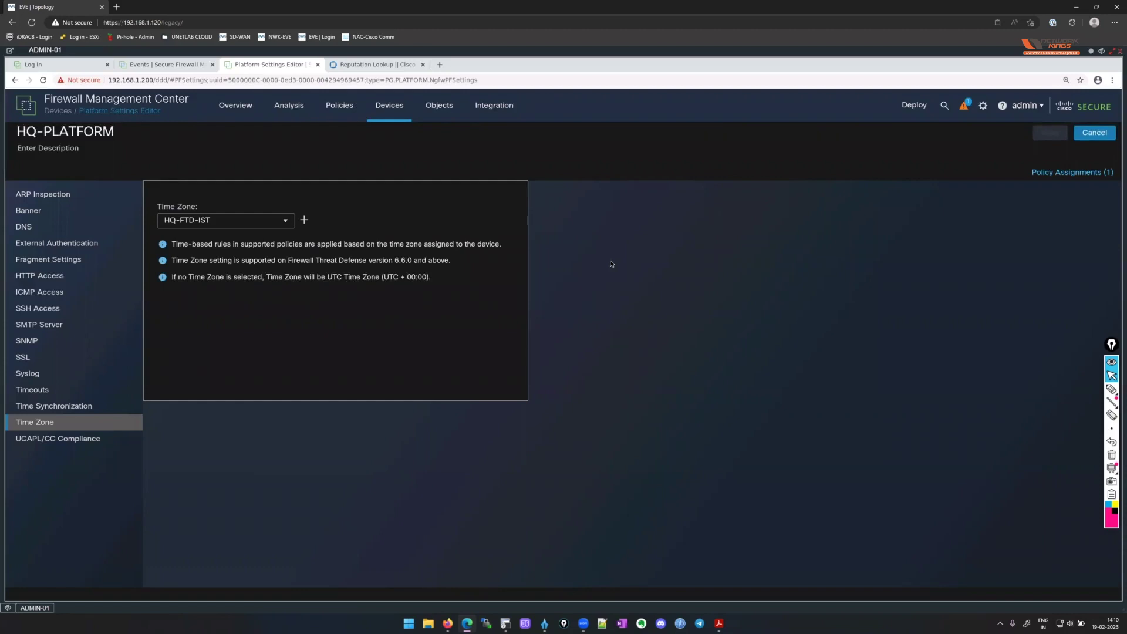
click(74, 409)
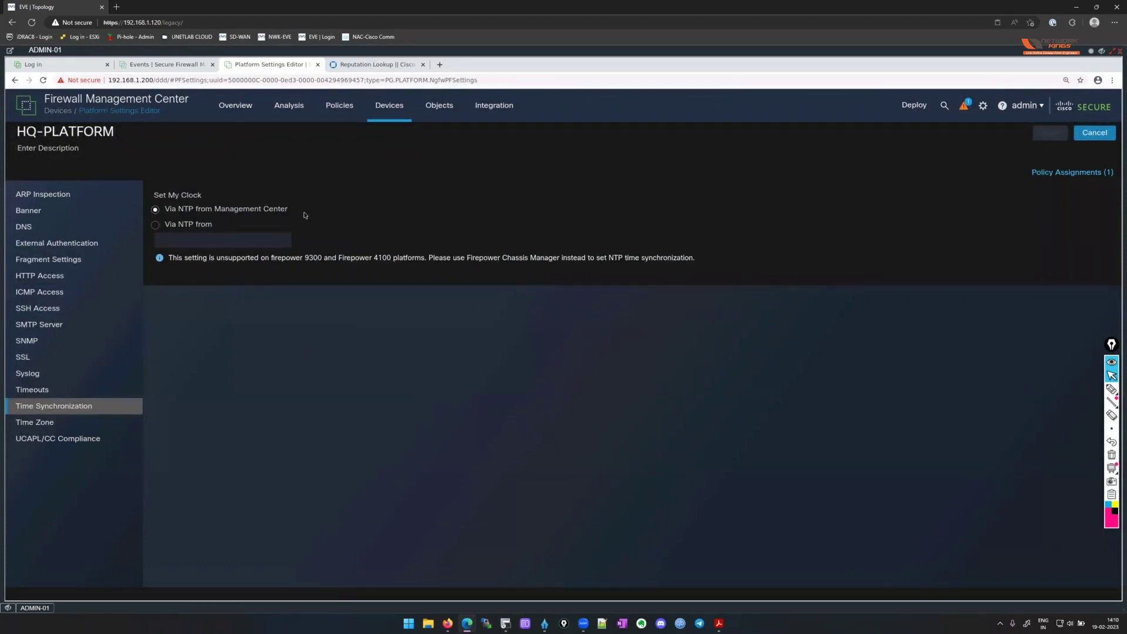
Switch HQ-PLATFORM time synchronization to NTP from pool.ntp.org and save.
click(157, 225)
click(233, 240)
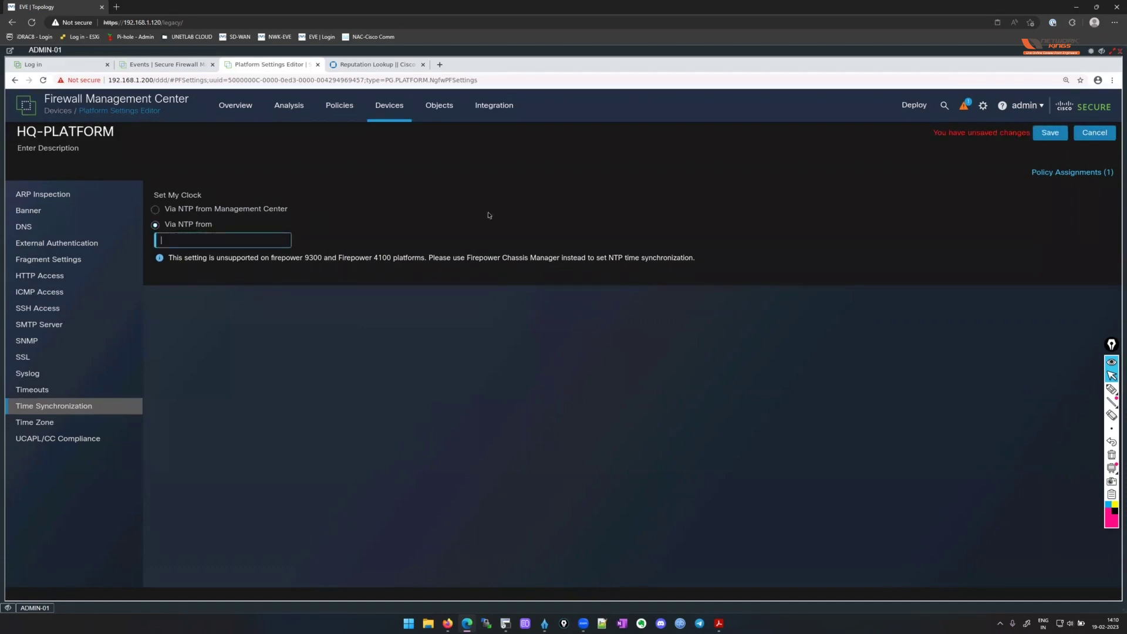
text(pool.ntp.org)
click(1050, 132)
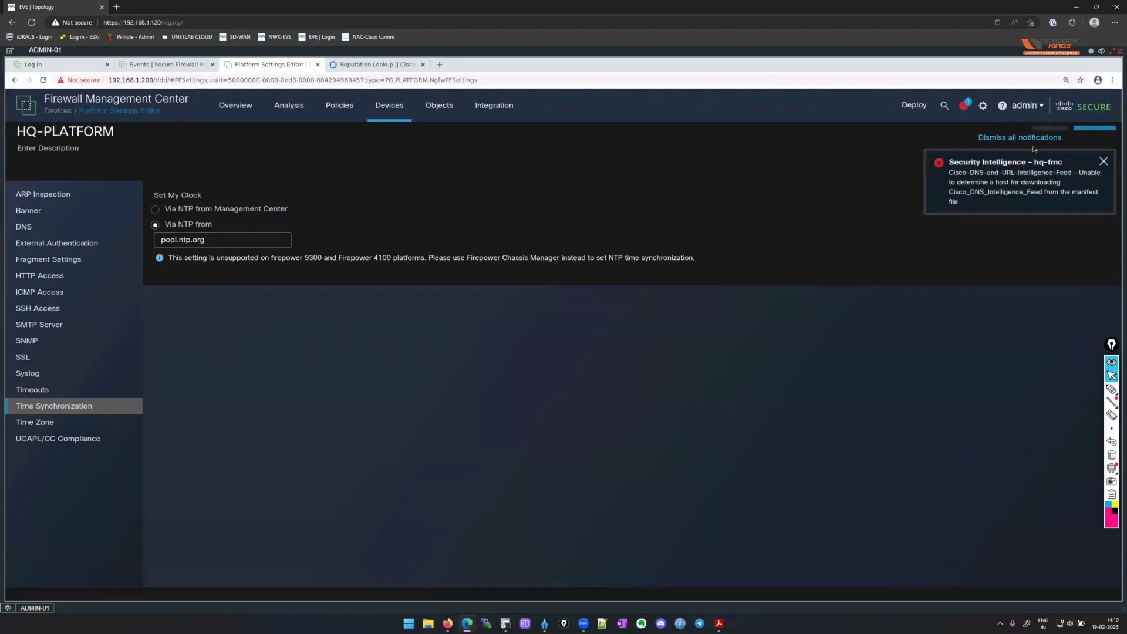
click(34, 226)
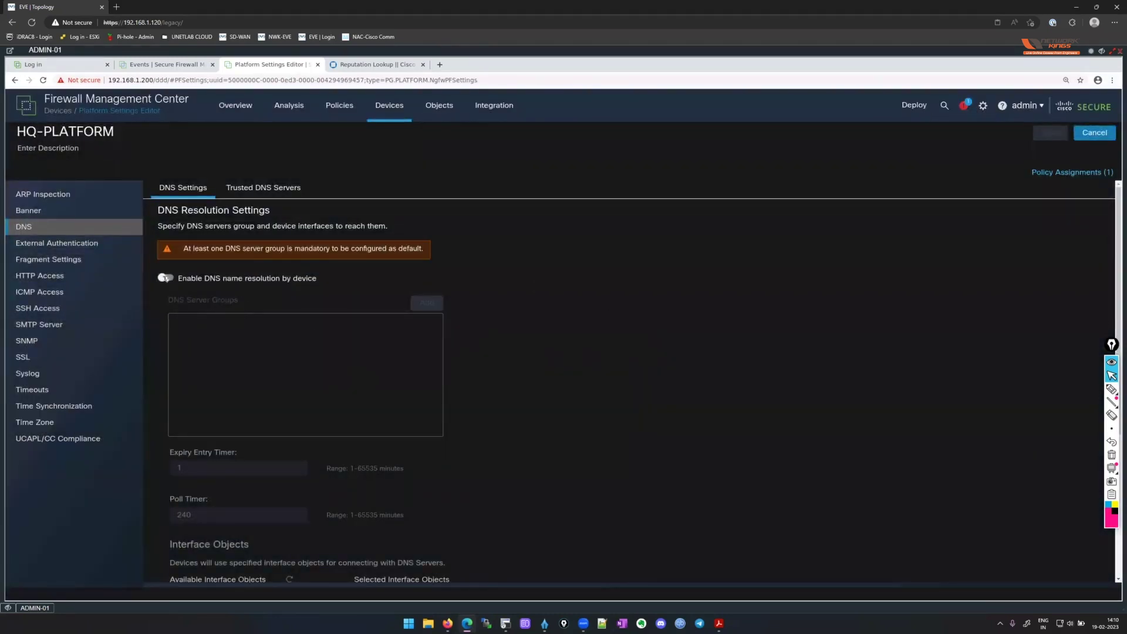
Keep device DNS name resolution enabled with WAN_UNTRUST as the lookup interface object.
scroll(575, 270, down, 1)
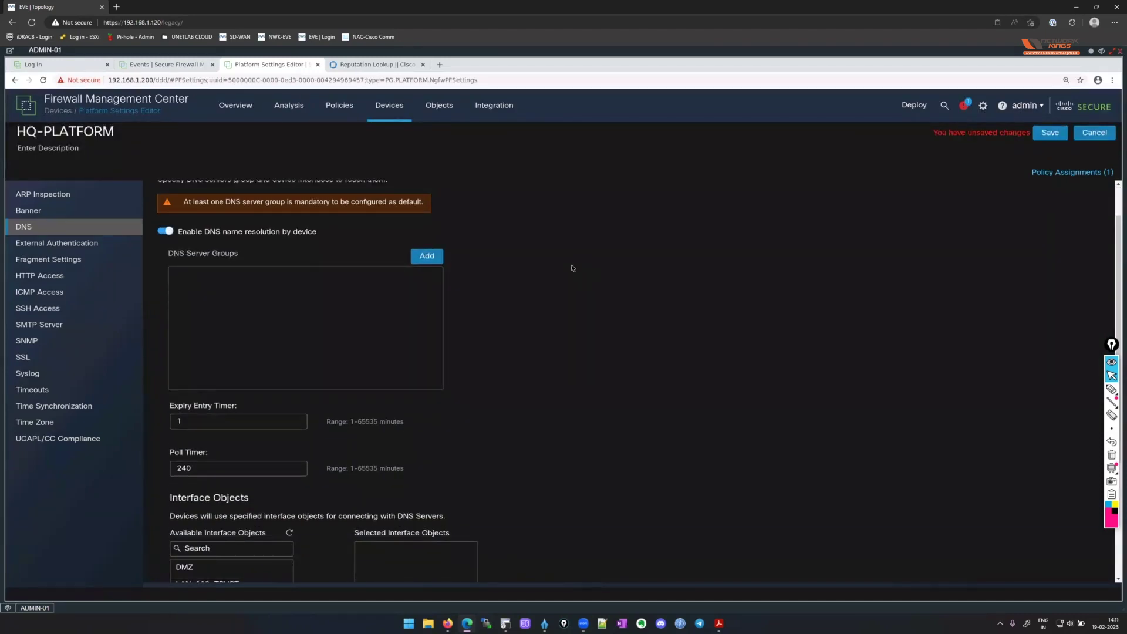
scroll(572, 268, down, 1)
click(166, 208)
click(166, 209)
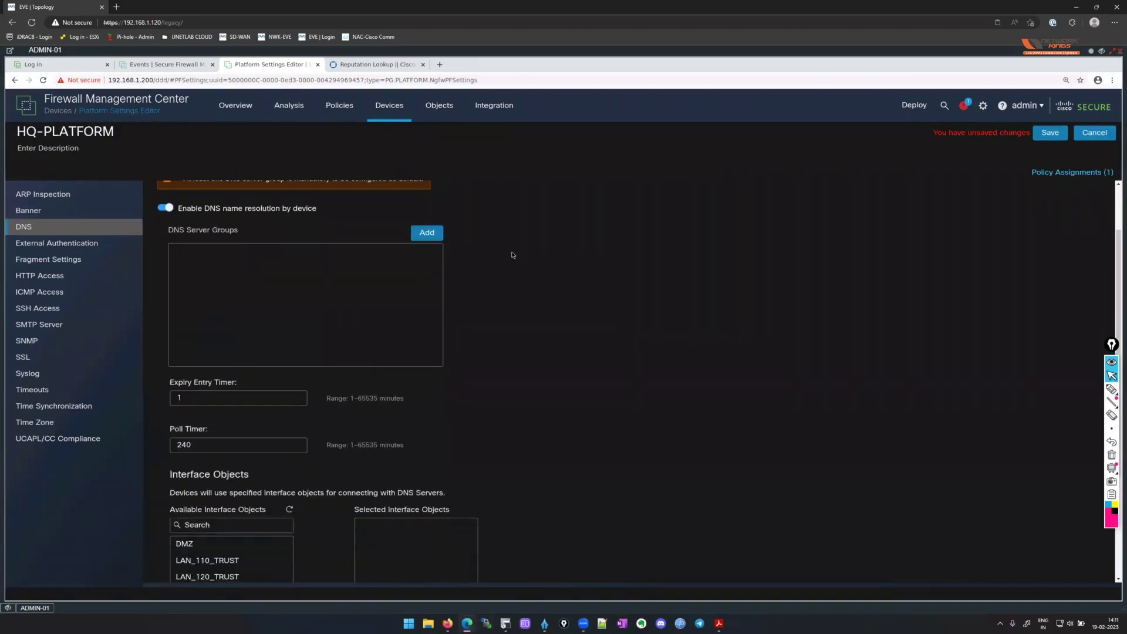
scroll(513, 252, down, 2)
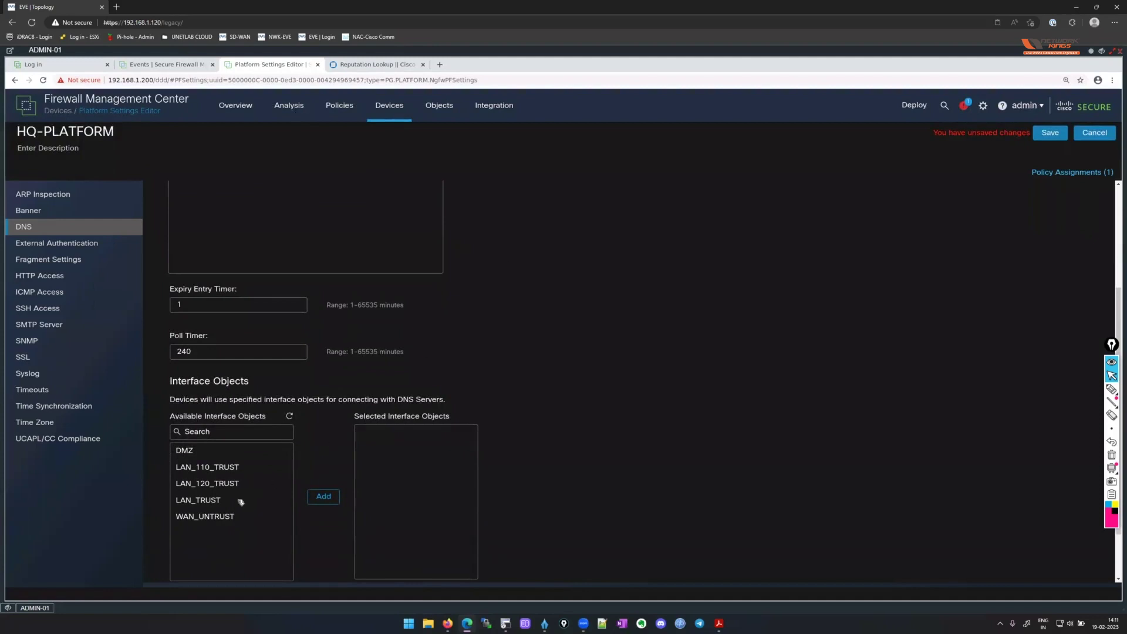
click(235, 515)
click(323, 496)
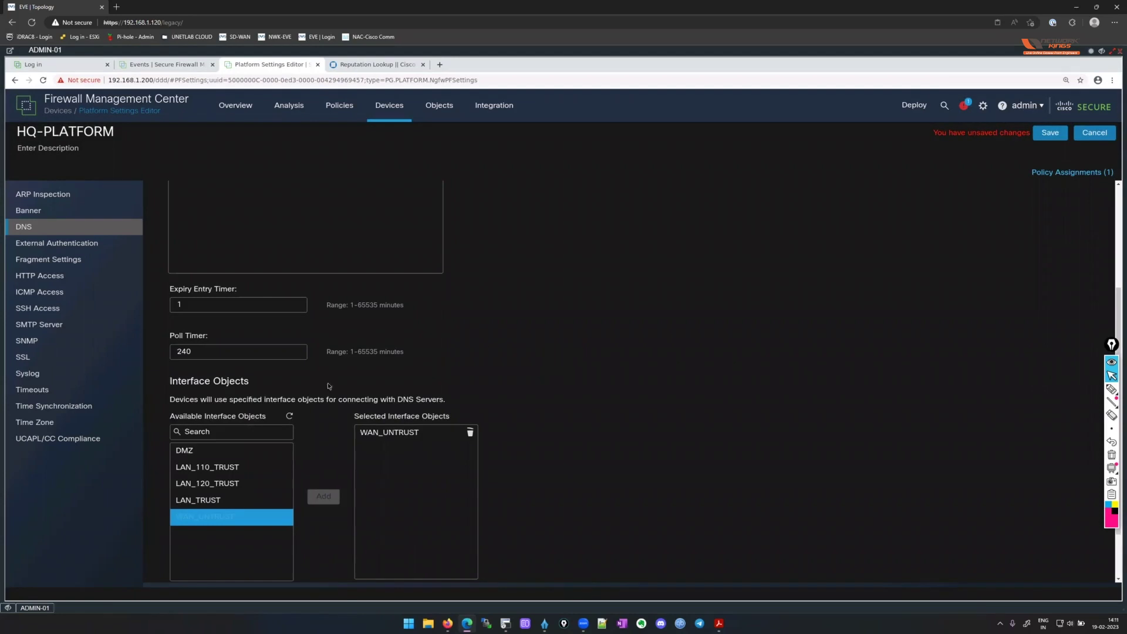
click(235, 483)
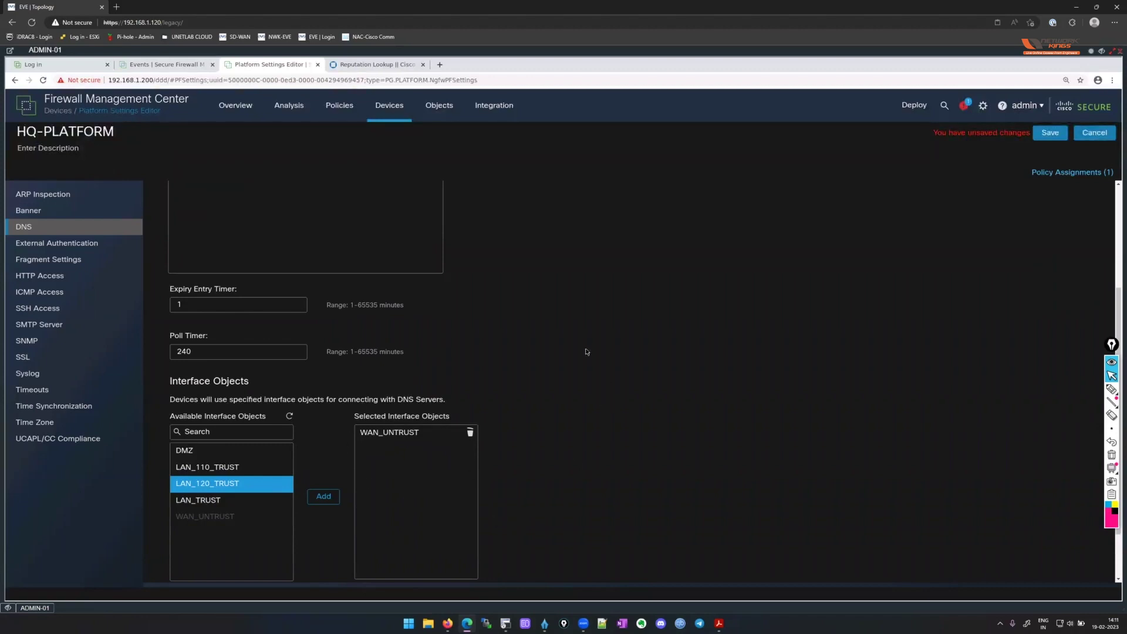
scroll(585, 351, down, 1)
scroll(573, 468, up, 3)
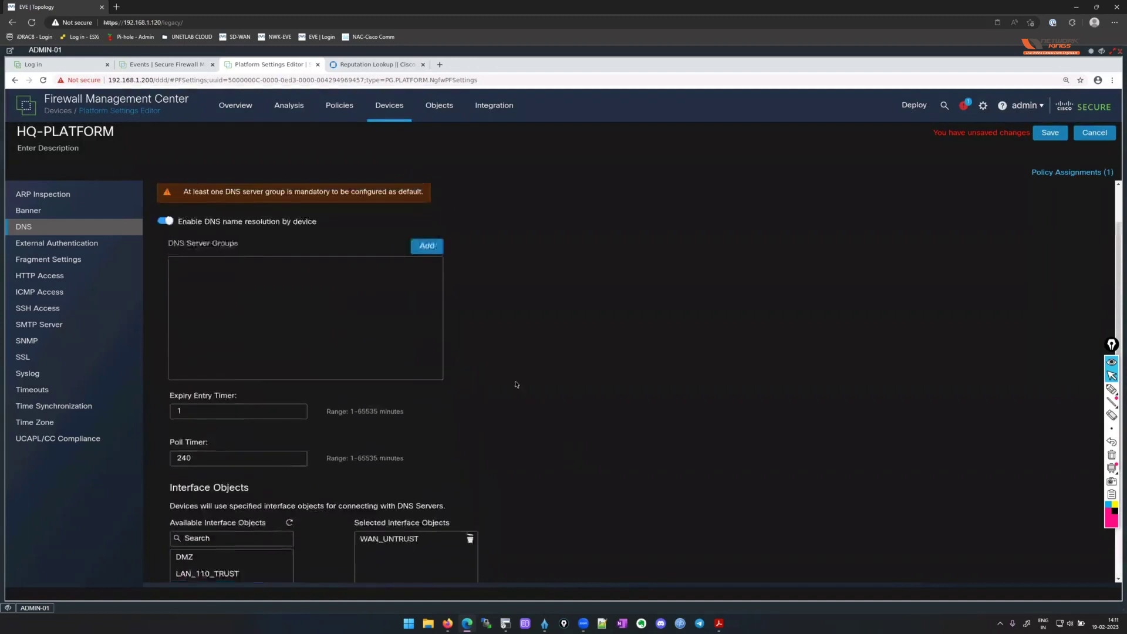
scroll(516, 384, up, 1)
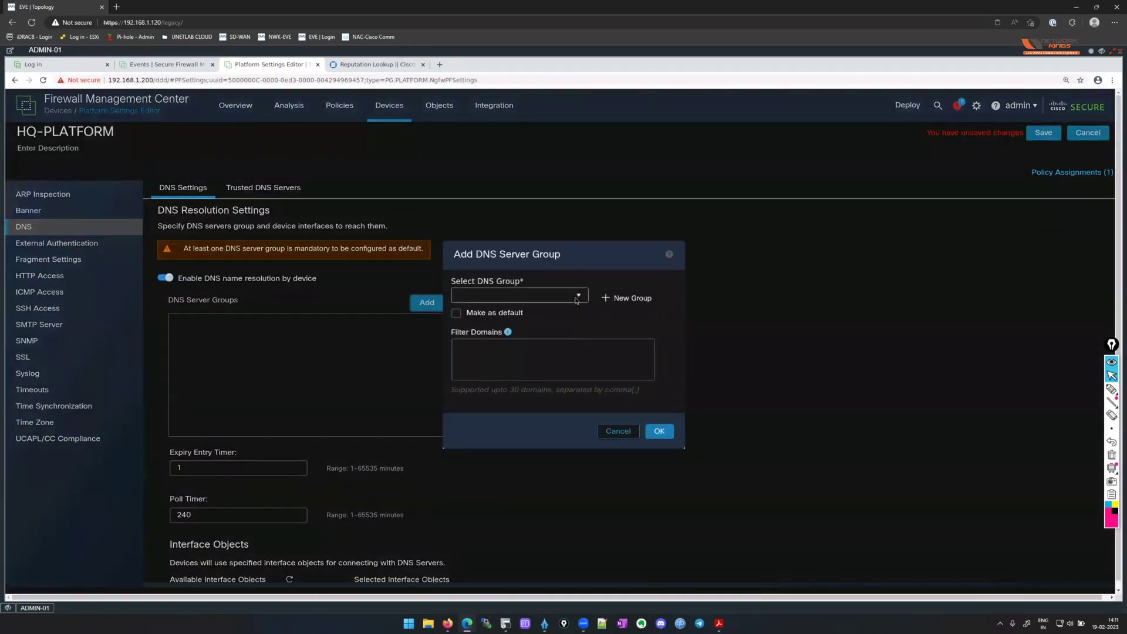
Define a new DNS server group OpenDNS holding 208.67.222.222 and 208.67.220.220 and save it.
click(579, 296)
click(594, 297)
click(609, 298)
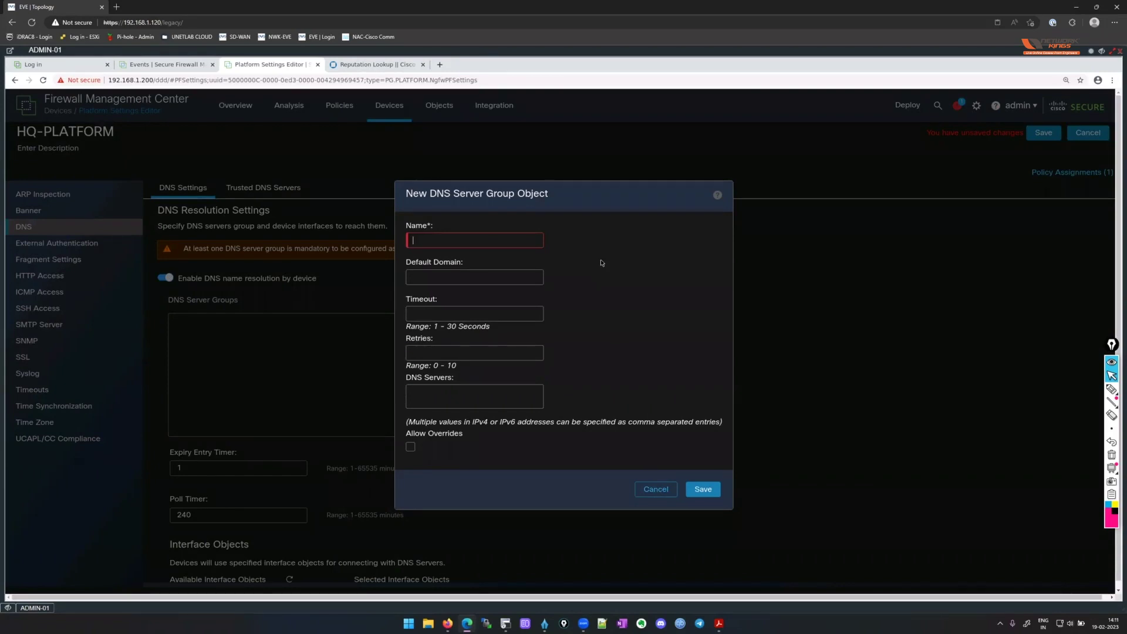
text(OpenDNS)
key(Tab)
key(Tab)
key(Tab)
key(Tab)
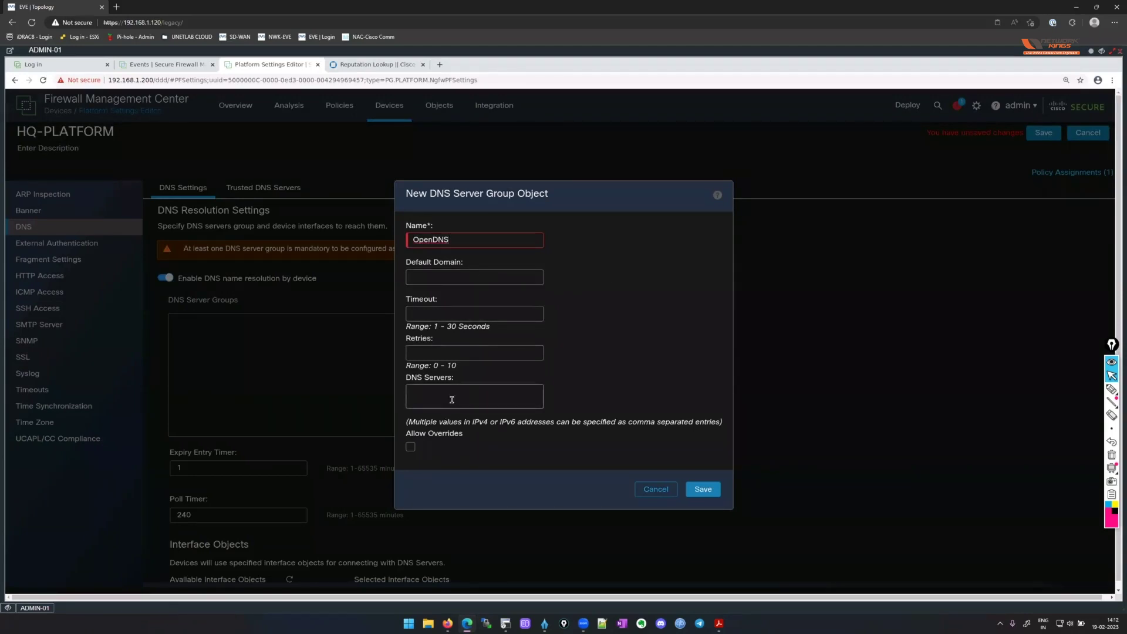
text(208.67.222.222)
text(,208.67.220.220)
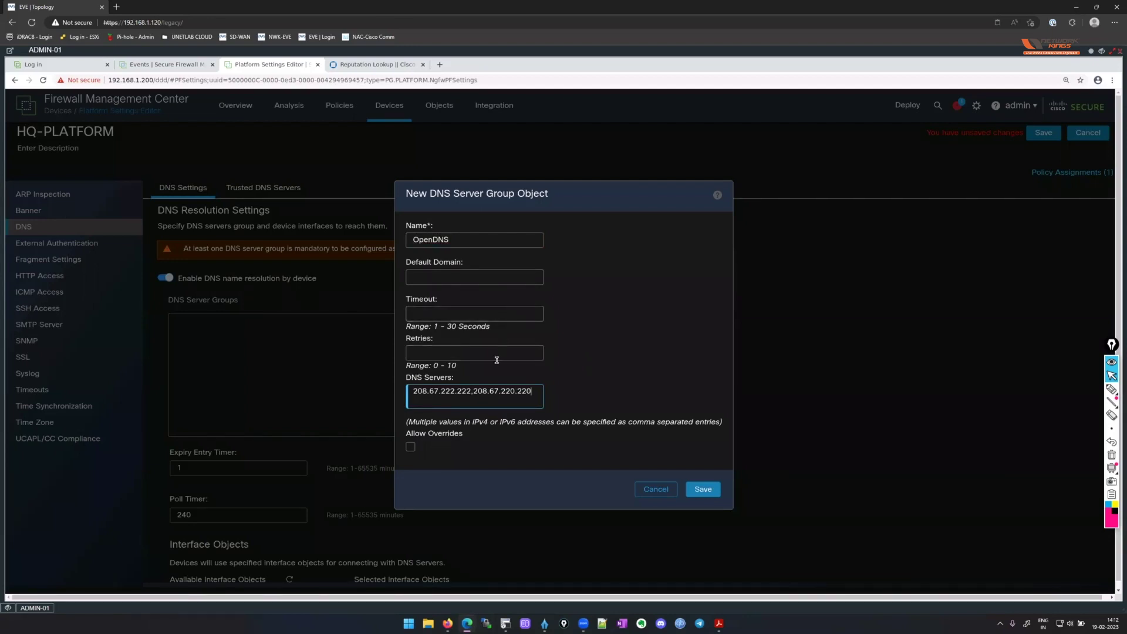
click(711, 496)
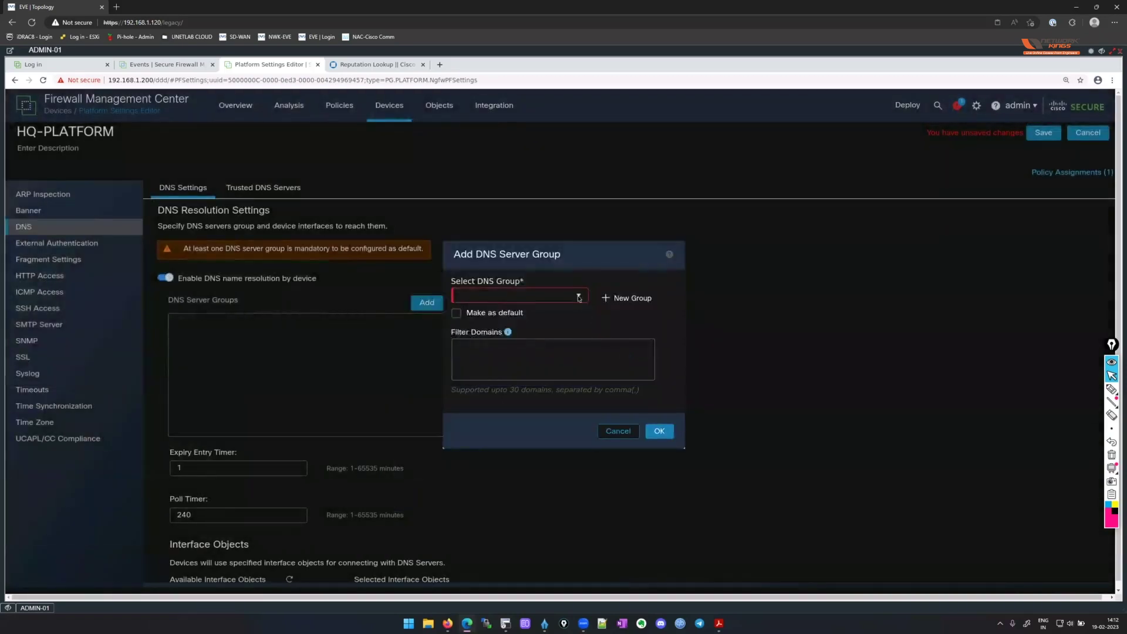
Add the OpenDNS server group to the DNS settings with filter domain nwwkings.com.
click(579, 297)
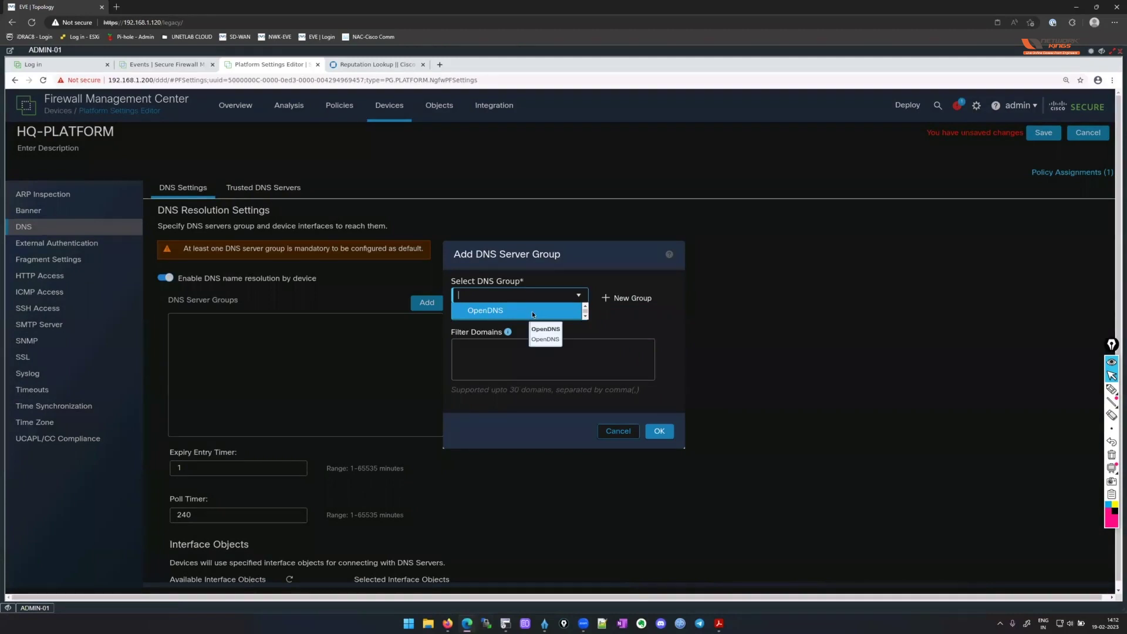
click(484, 311)
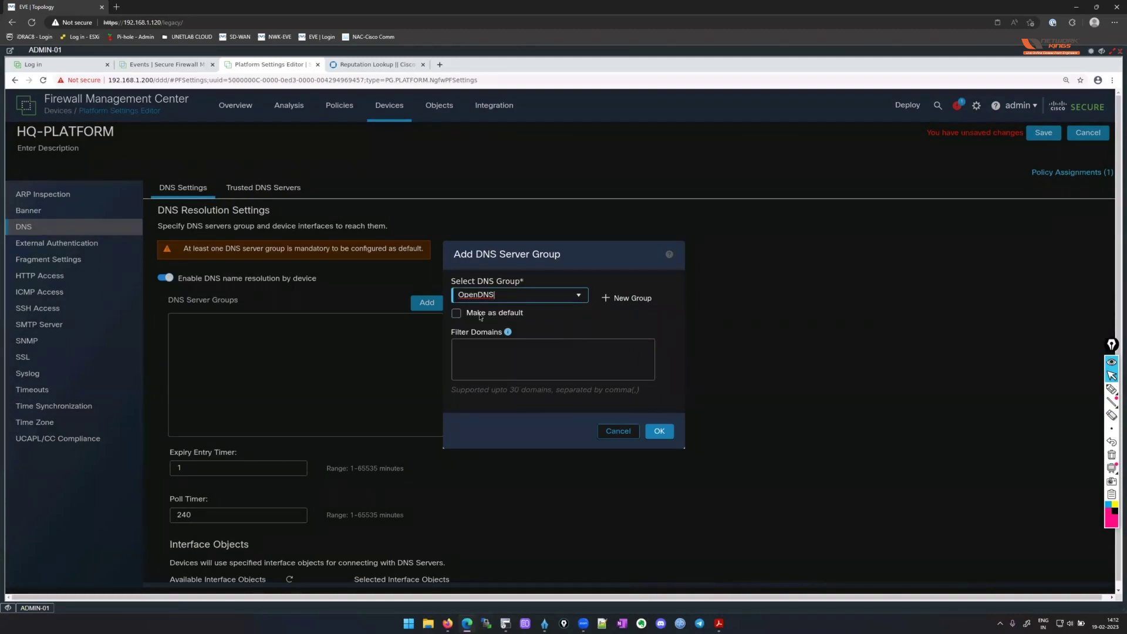
click(659, 431)
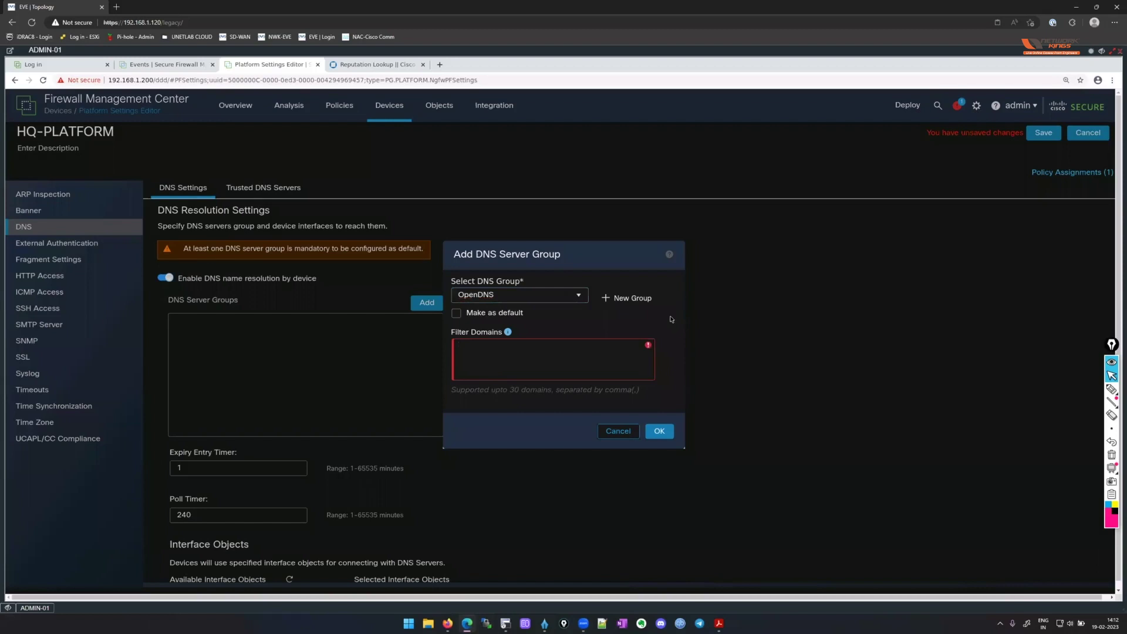
text(nwwkings.com)
click(659, 431)
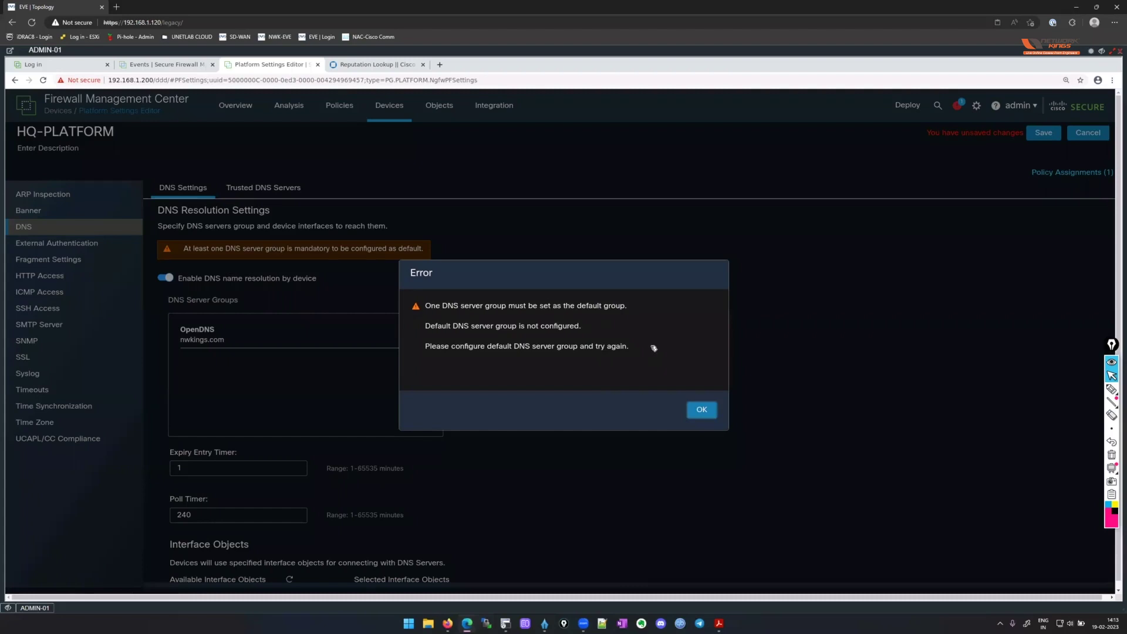
Clear the missing-default error by making OpenDNS the default DNS server group.
click(698, 410)
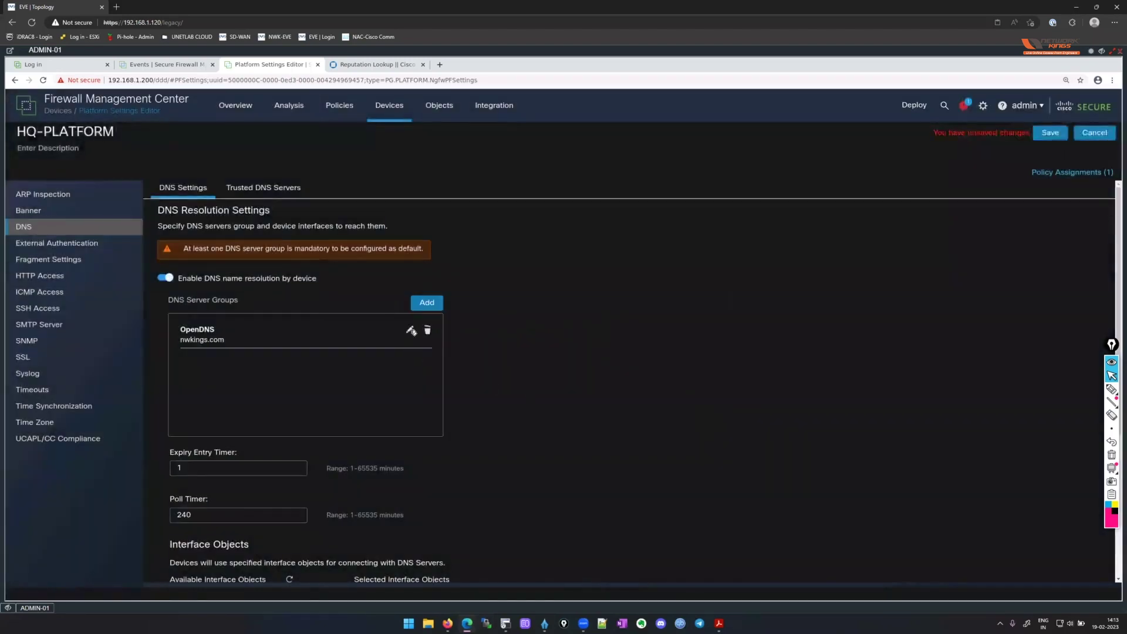
click(411, 331)
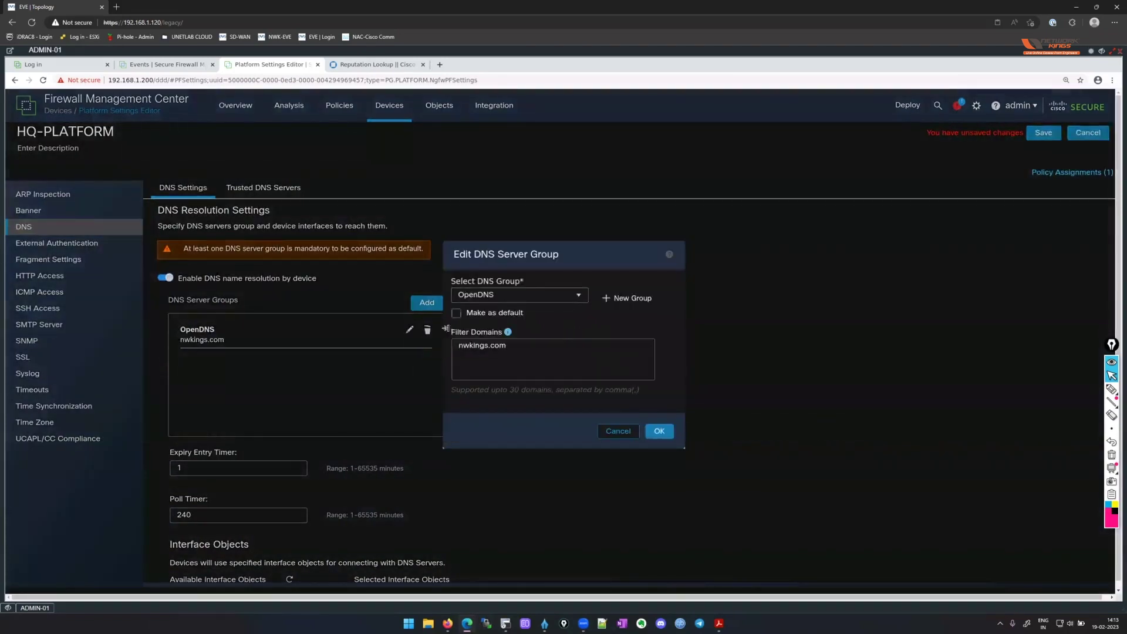
click(457, 314)
click(659, 432)
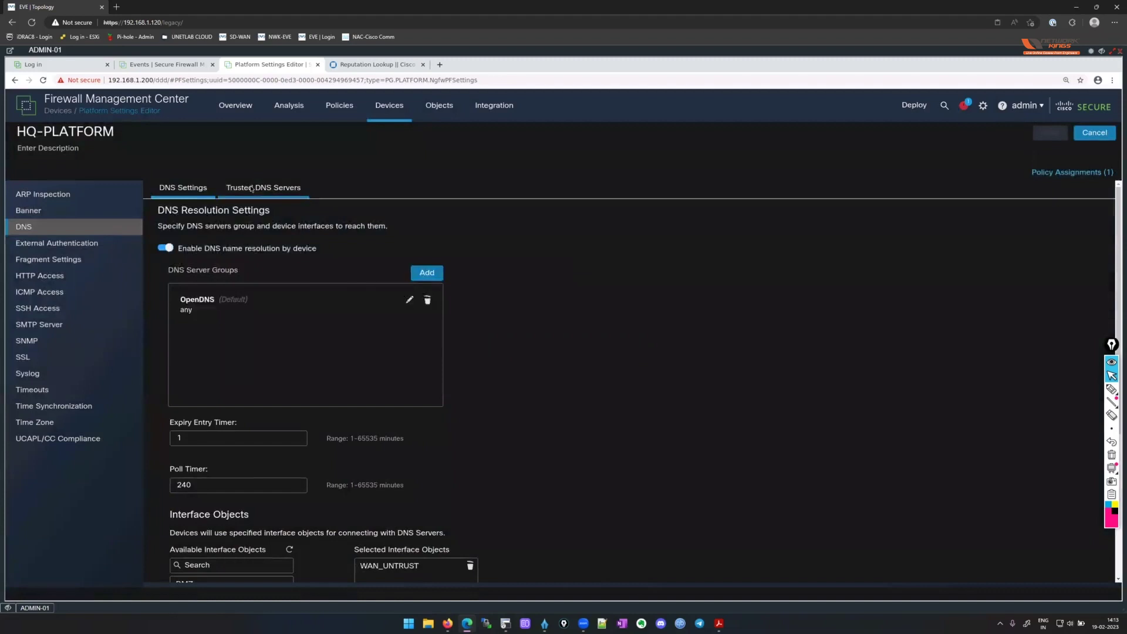
click(251, 188)
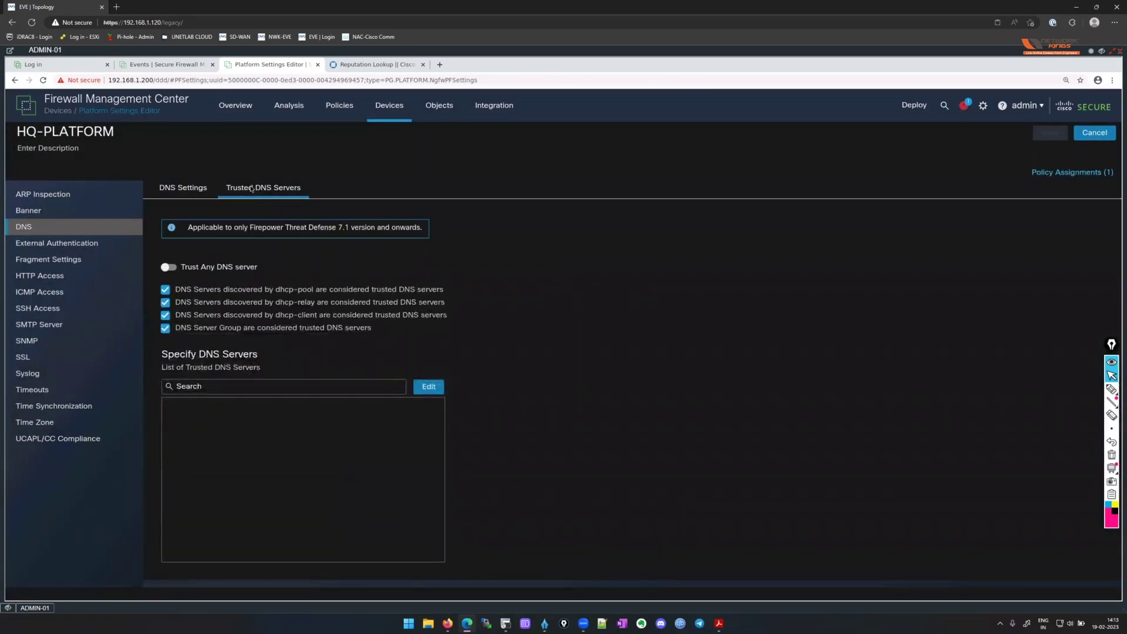
Move from HQ-PLATFORM's DNS Settings through ICMP Access to the SSH Access page.
click(183, 188)
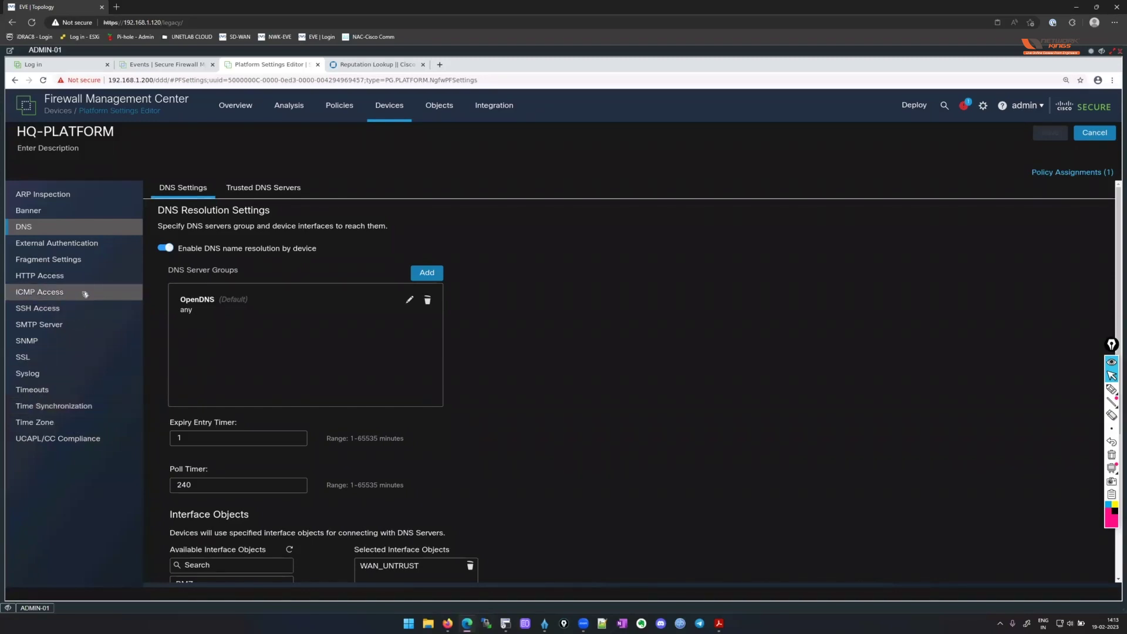
click(85, 294)
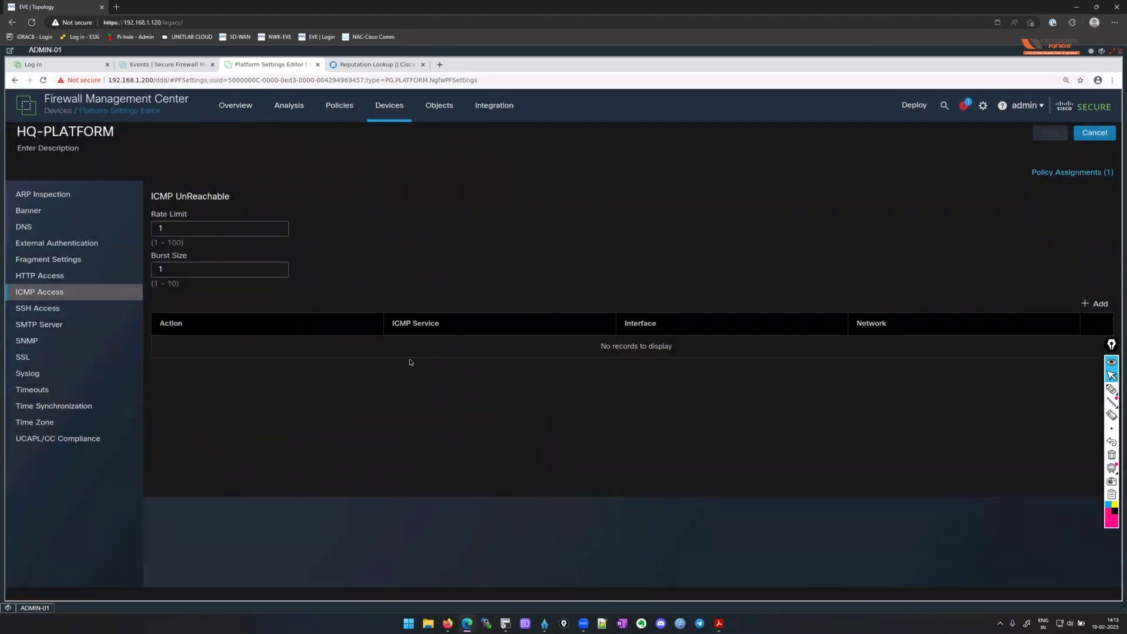
click(59, 309)
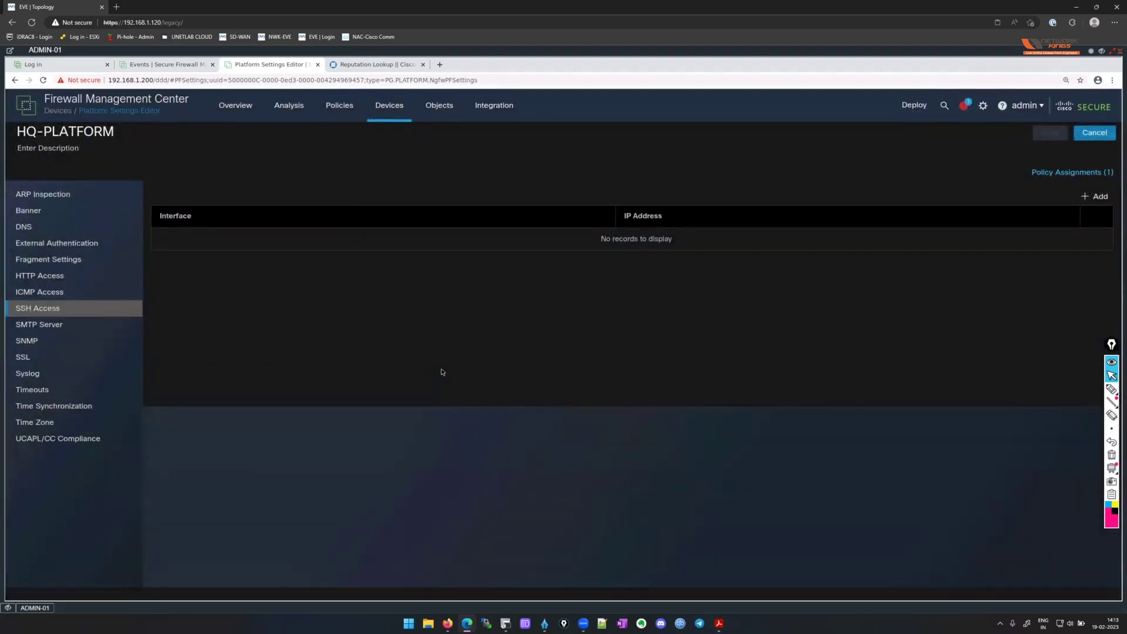
Start a new SSH access entry and browse the network objects for its source address.
click(1097, 196)
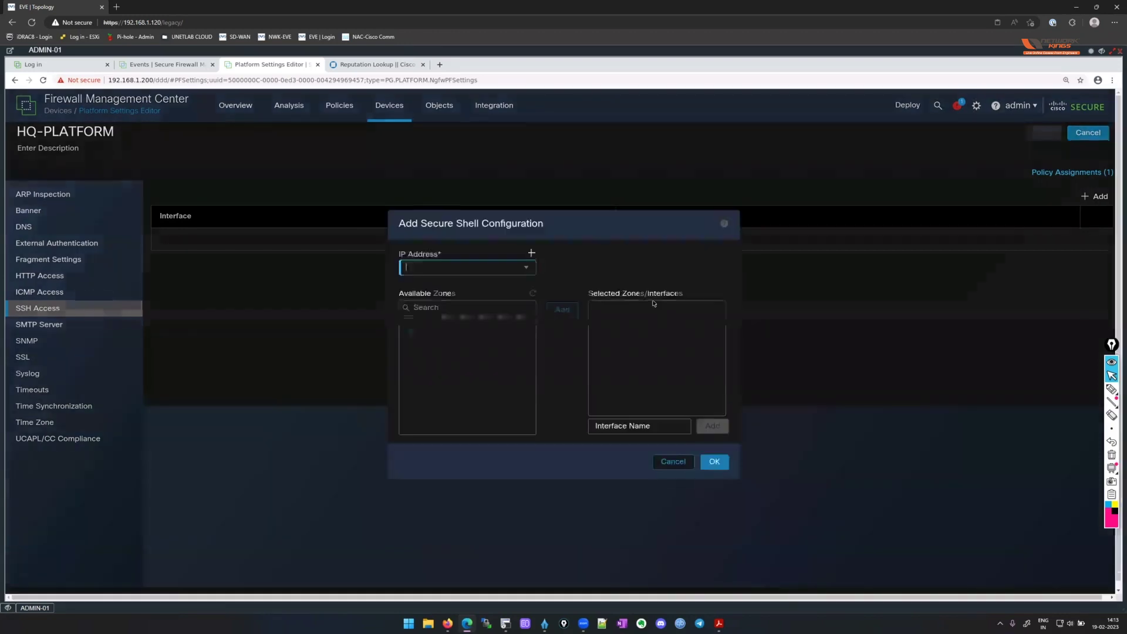
click(527, 268)
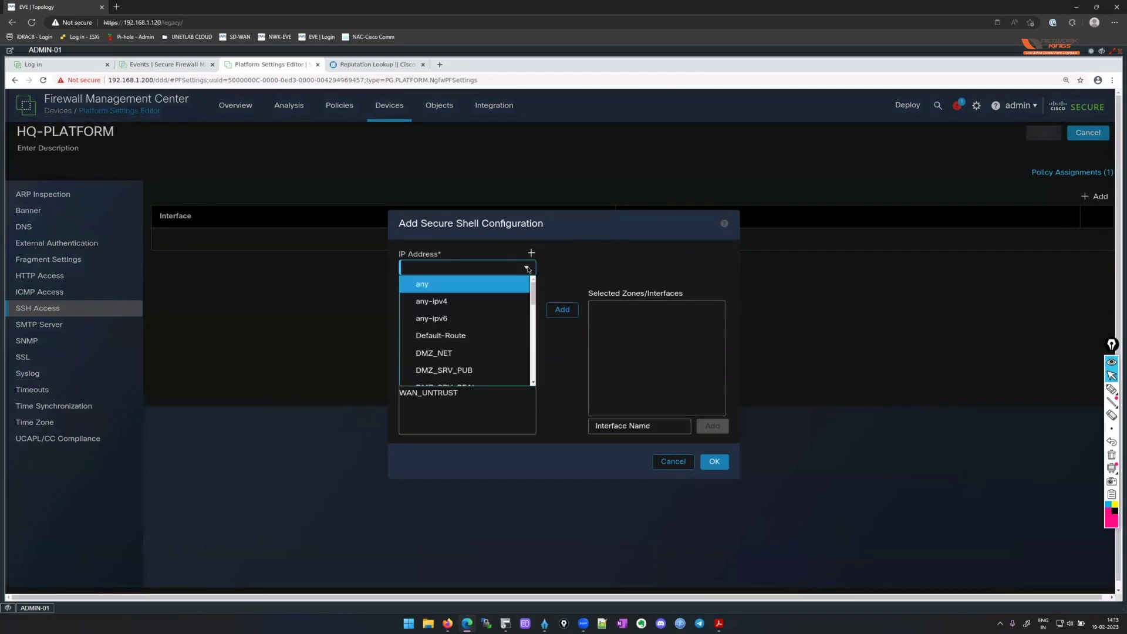
scroll(505, 308, down, 3)
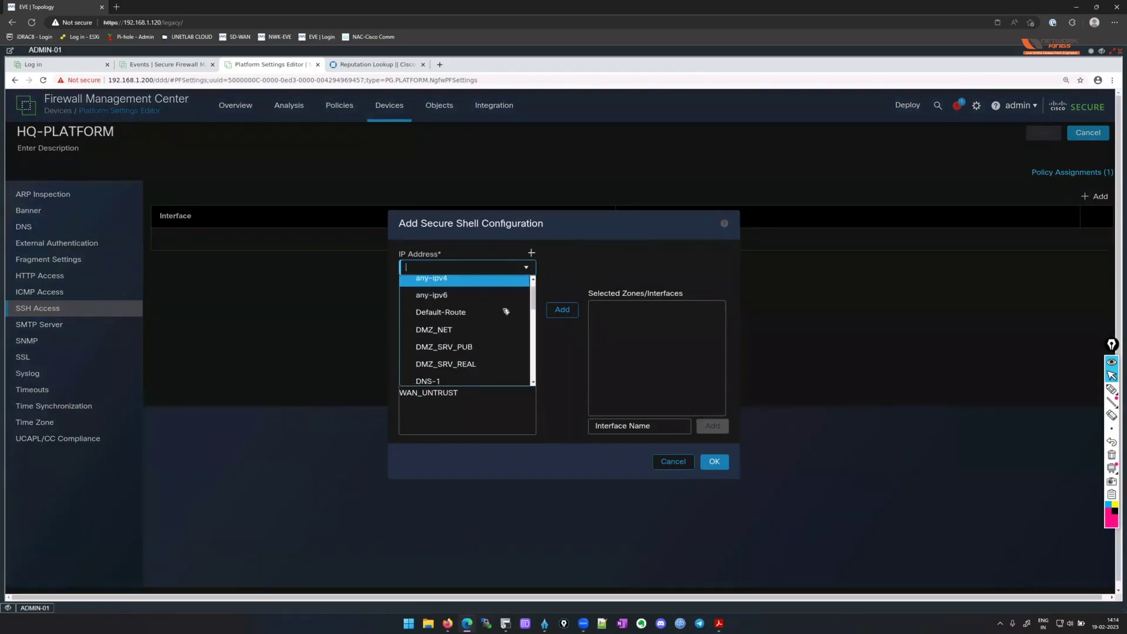
scroll(505, 311, down, 5)
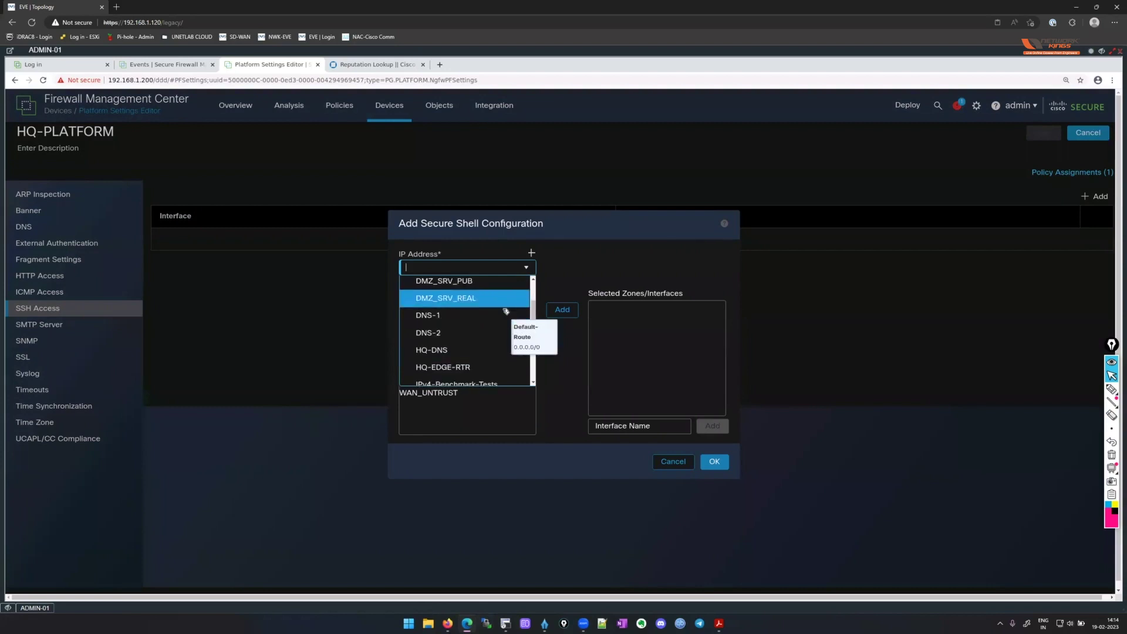
scroll(506, 311, down, 5)
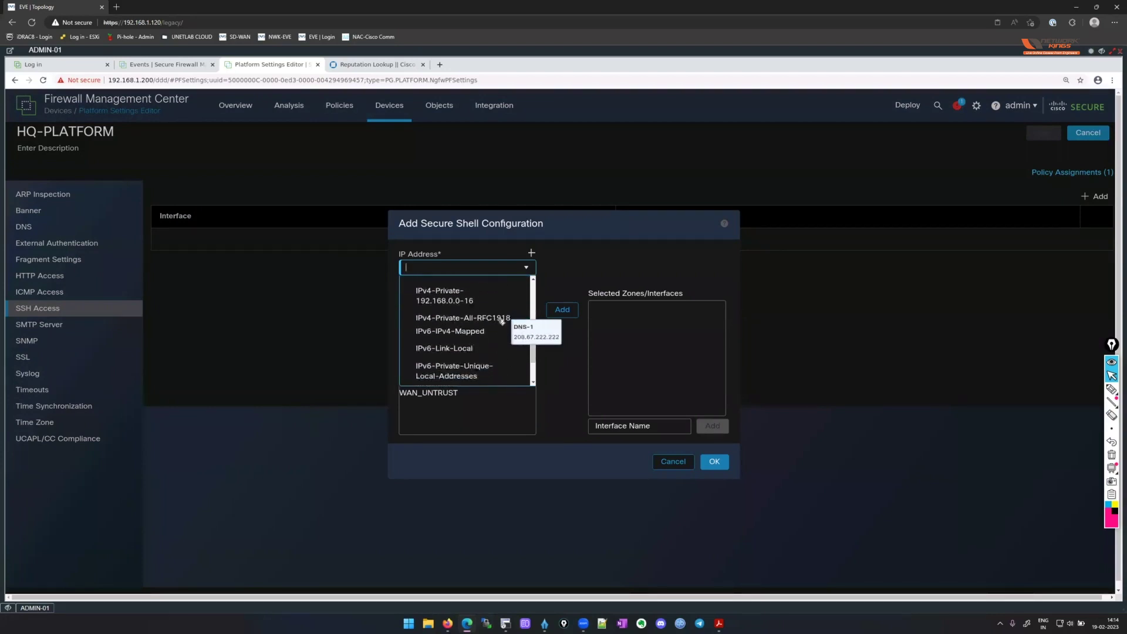
click(582, 259)
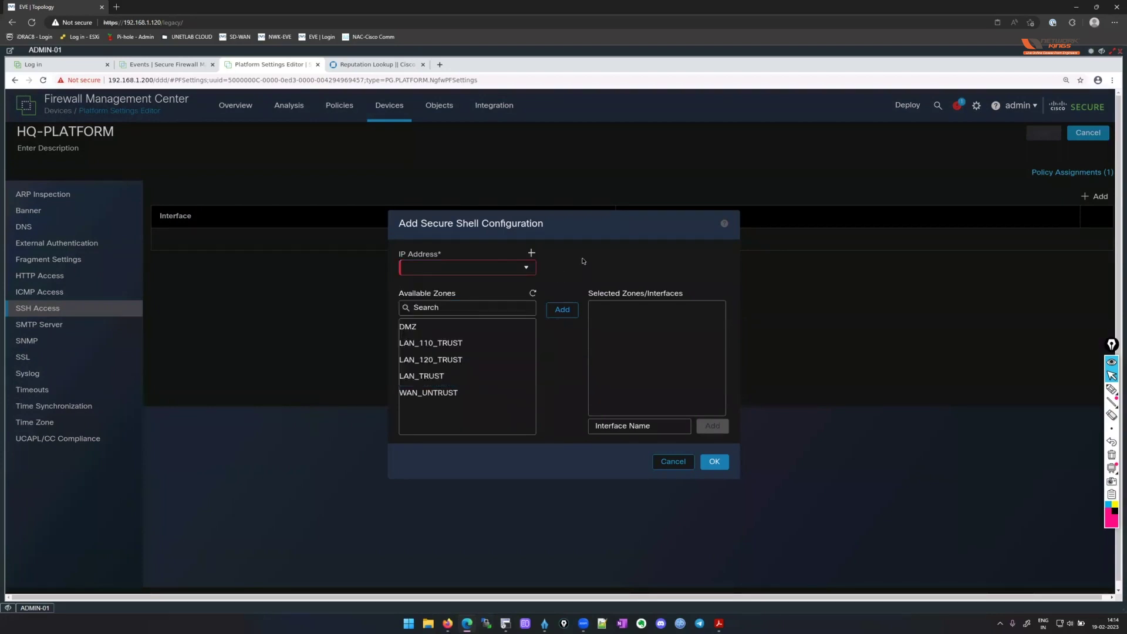
Allow SSH from LAN-120 on the LAN_120_TRUST zone and save HQ-PLATFORM.
click(525, 268)
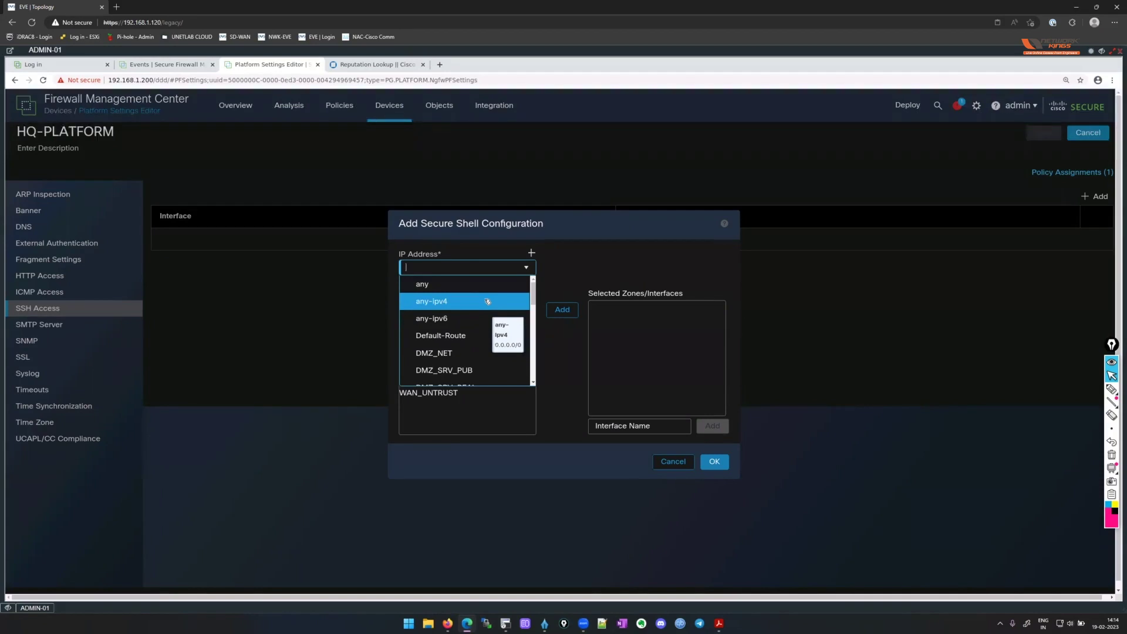
scroll(487, 302, down, 5)
scroll(487, 302, down, 5)
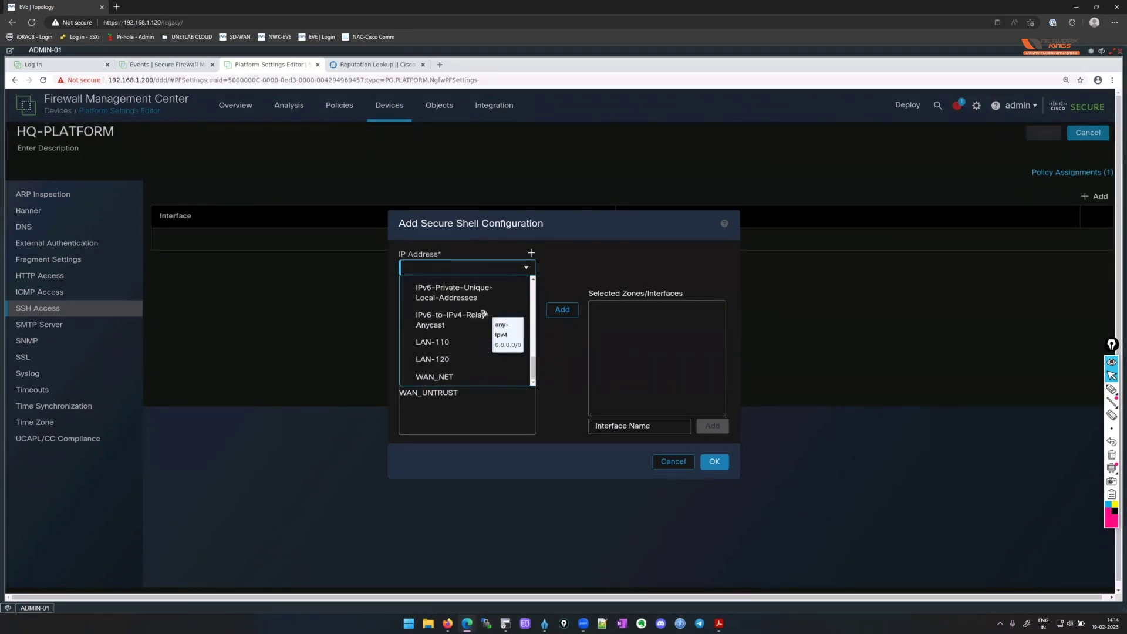
click(461, 360)
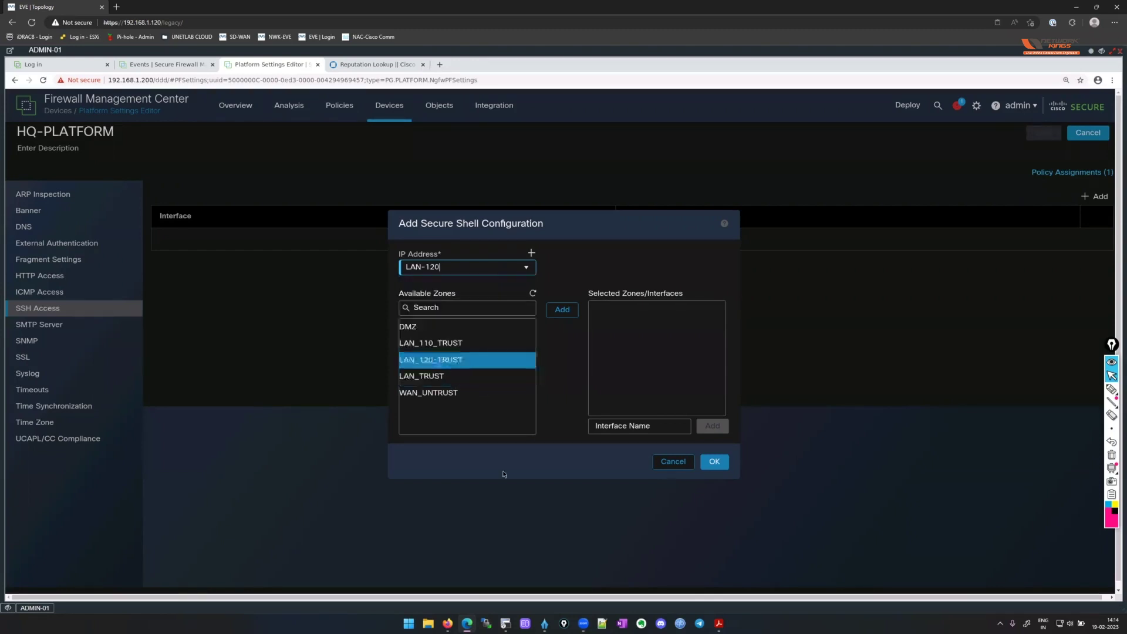
click(469, 360)
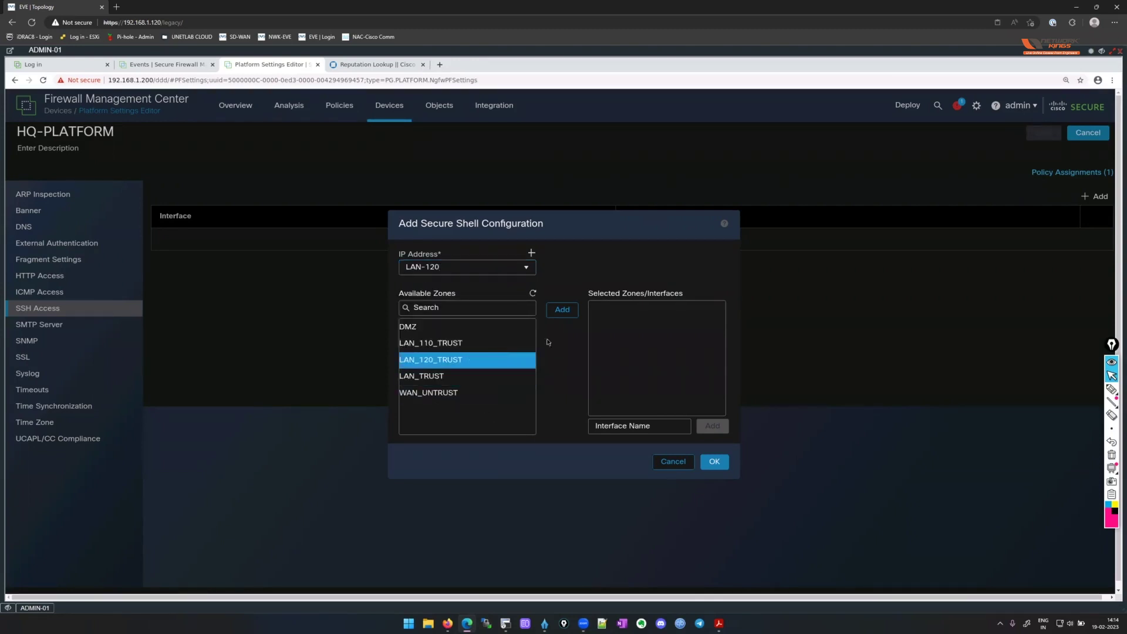
click(562, 310)
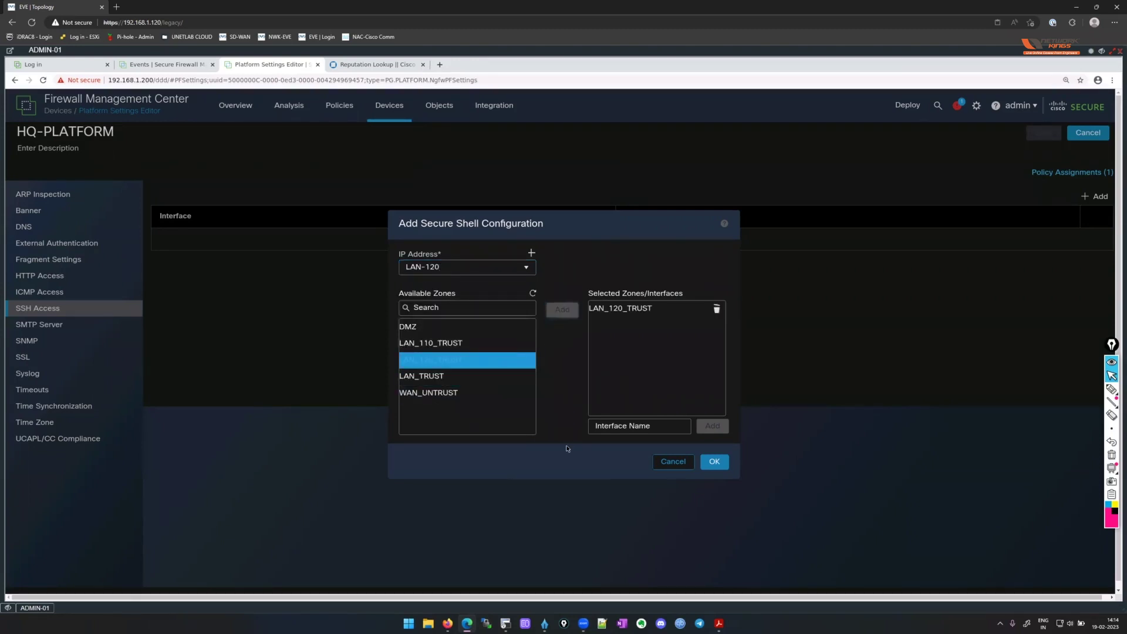
click(714, 461)
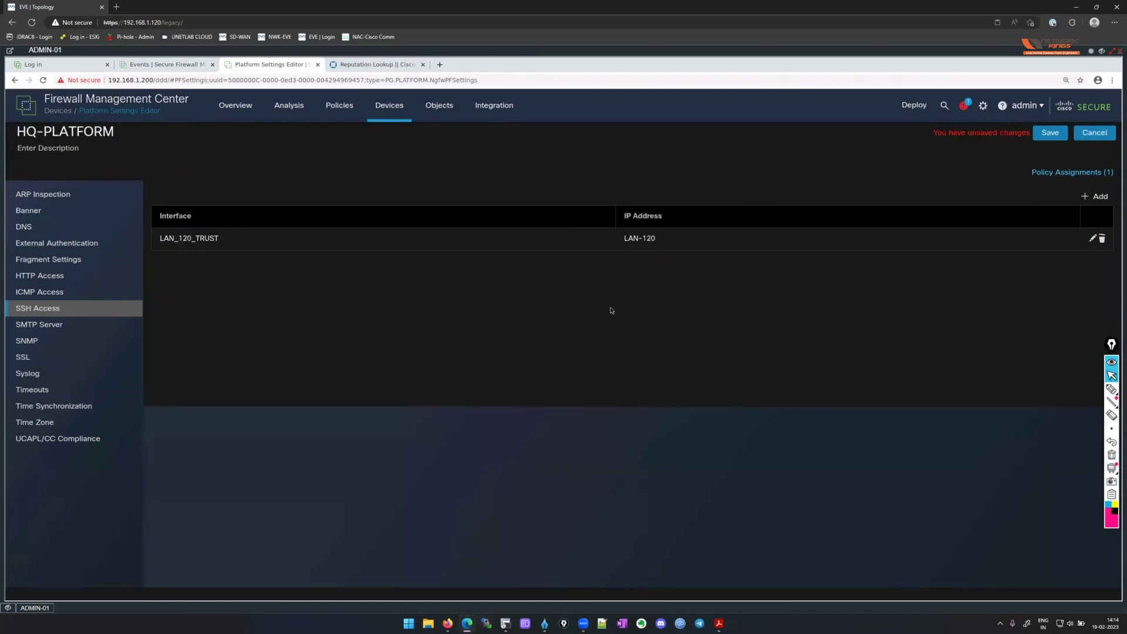
click(1050, 133)
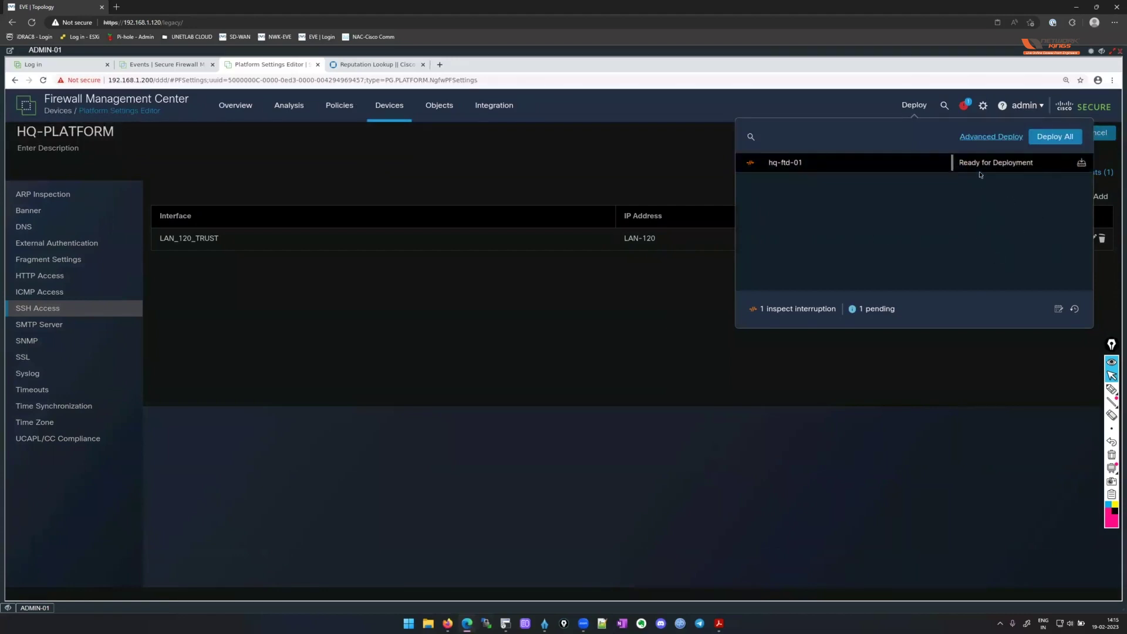
Open the deployment list and the Change Log preview of hq-ftd-01's pending changes.
click(1063, 141)
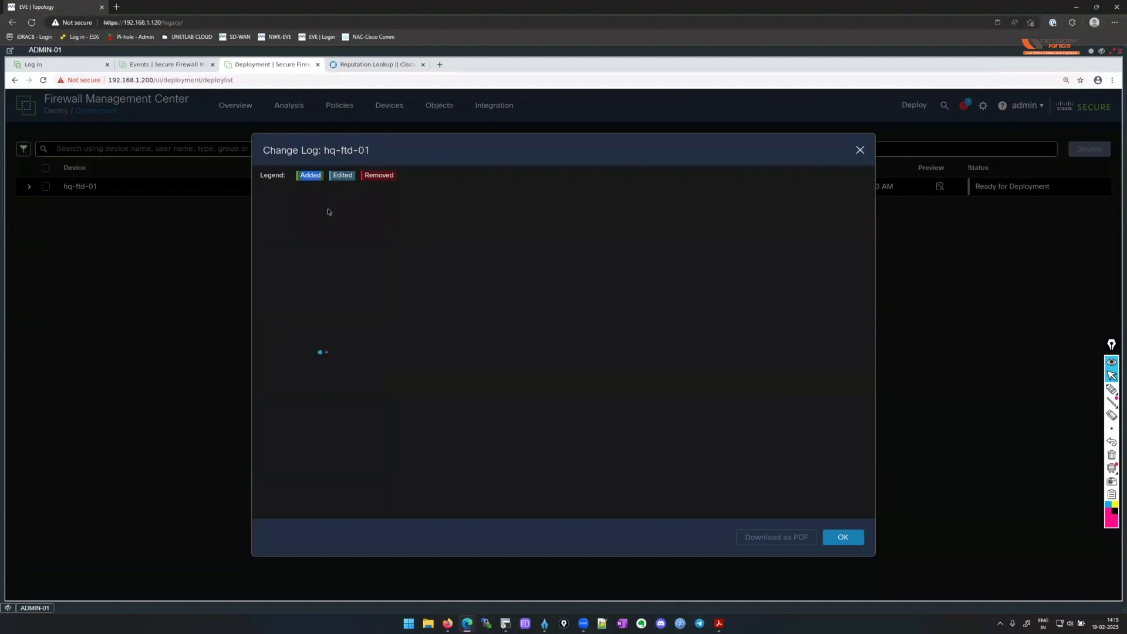
Review the pending Banner, DNS Settings, HQ-FTD-IST time zone and Default-Set changes, then close the log.
click(349, 176)
drag(365, 175, 392, 175)
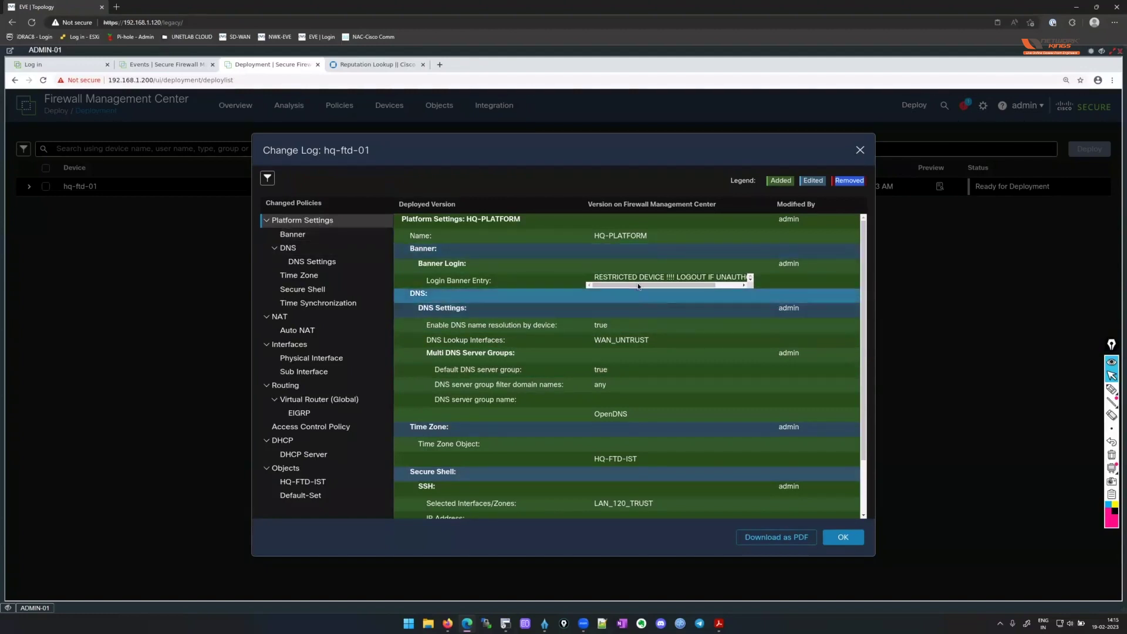
click(744, 285)
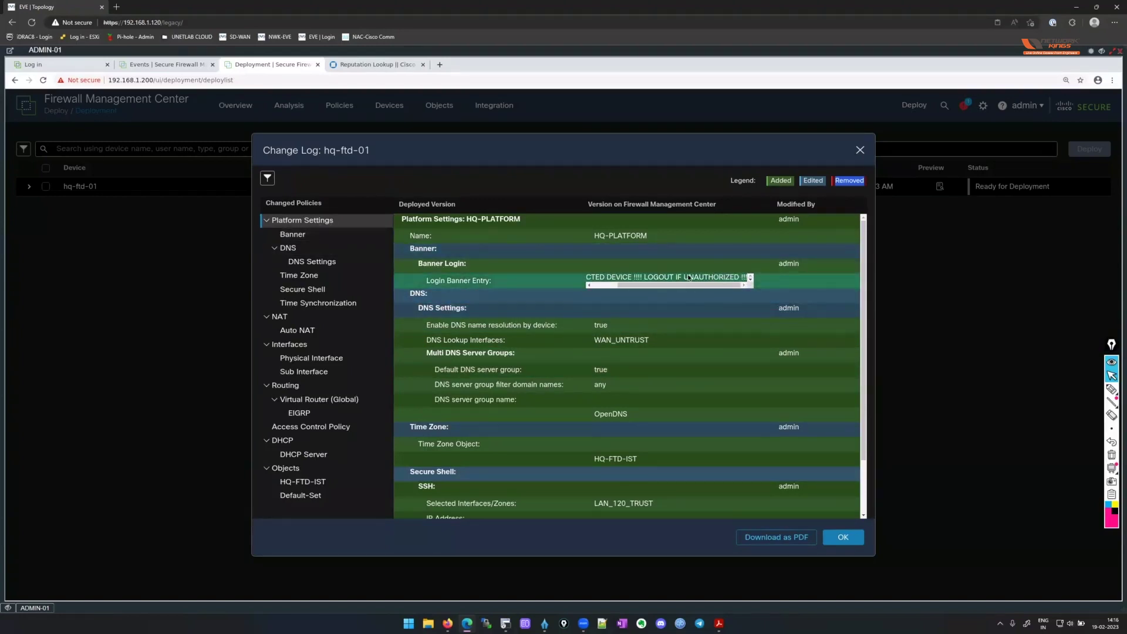
click(339, 261)
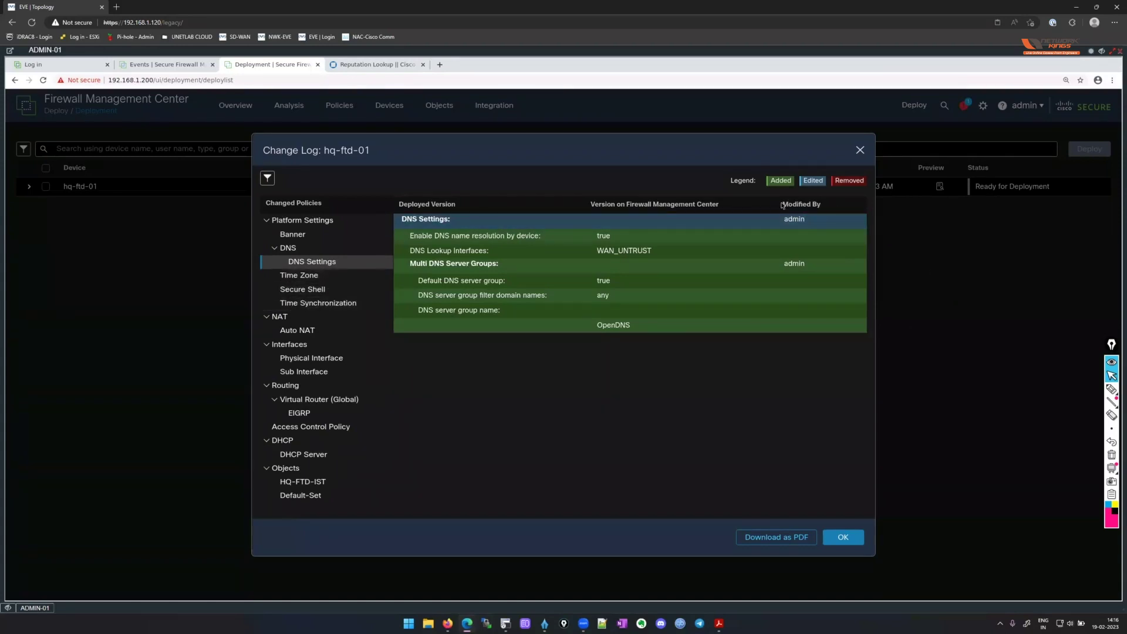
drag(784, 204, 825, 208)
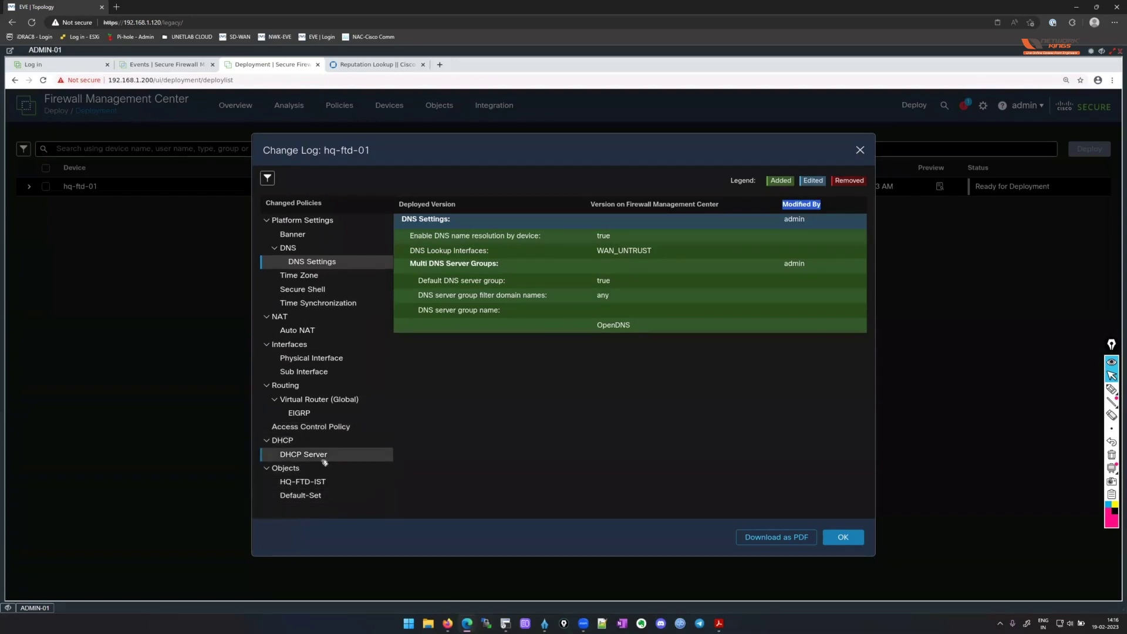
click(391, 442)
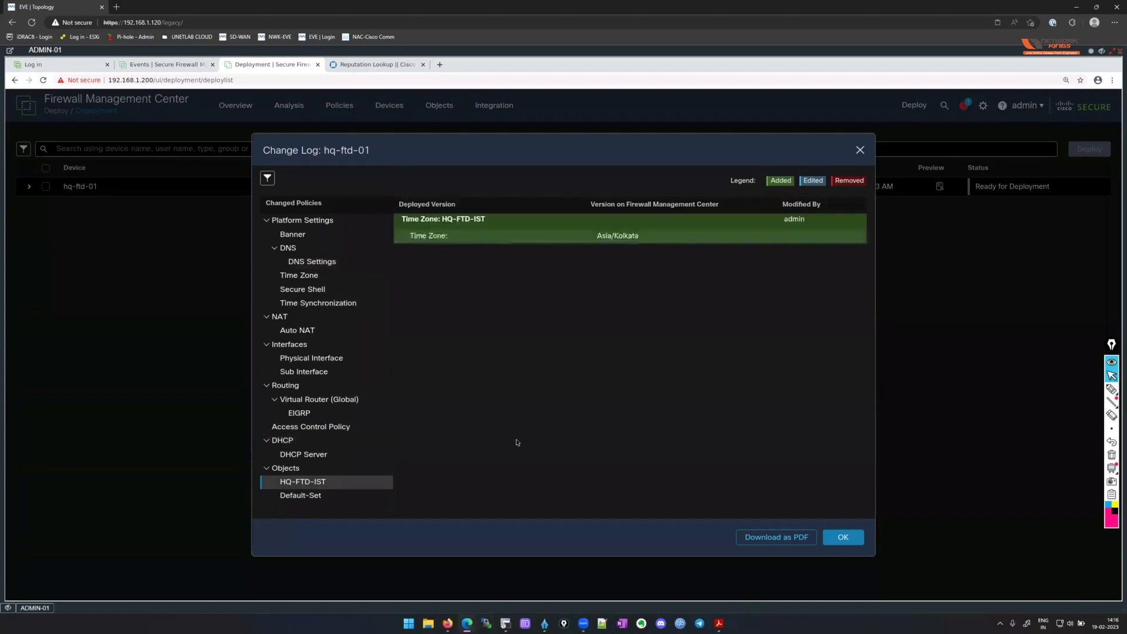
click(300, 496)
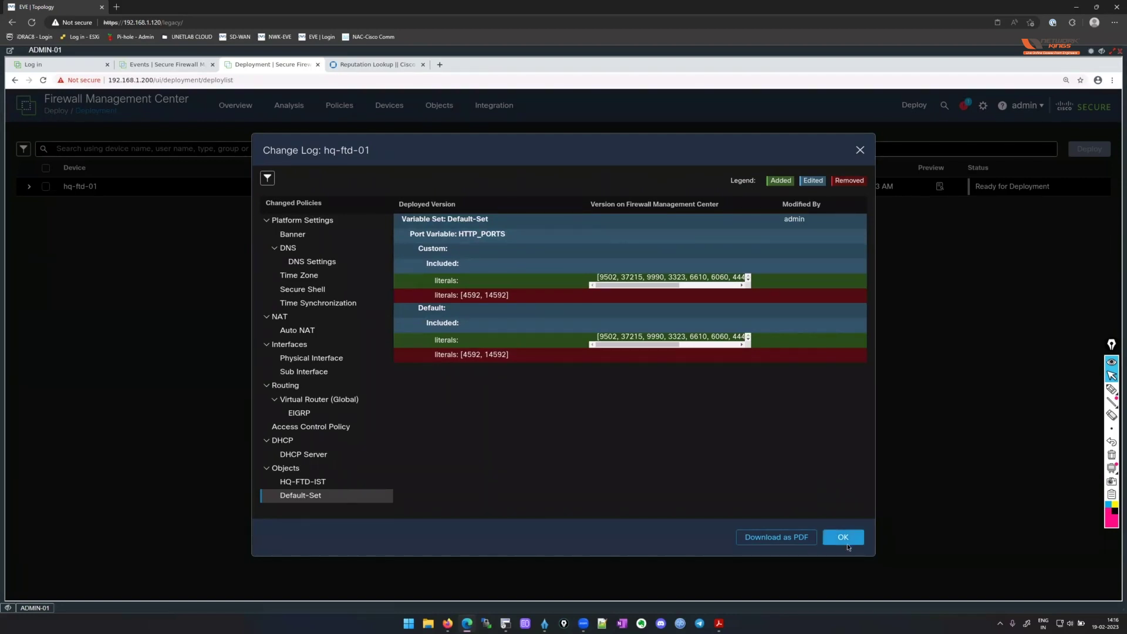
key(Escape)
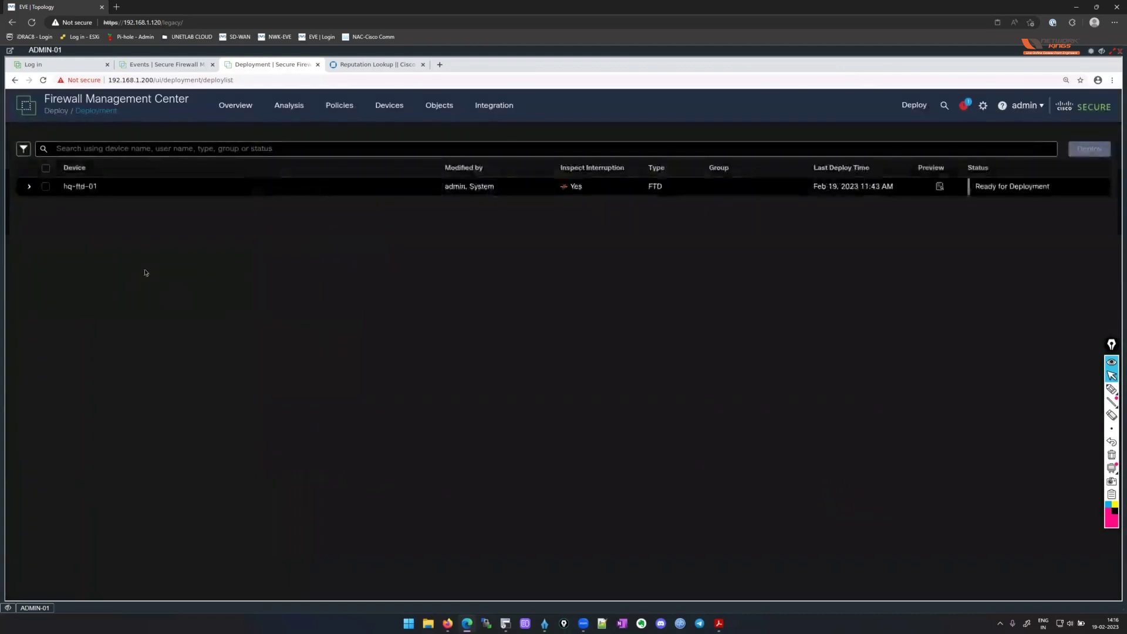
Expand and scroll through hq-ftd-01's pending change groups, then select hq-ftd-01 for deployment.
click(29, 188)
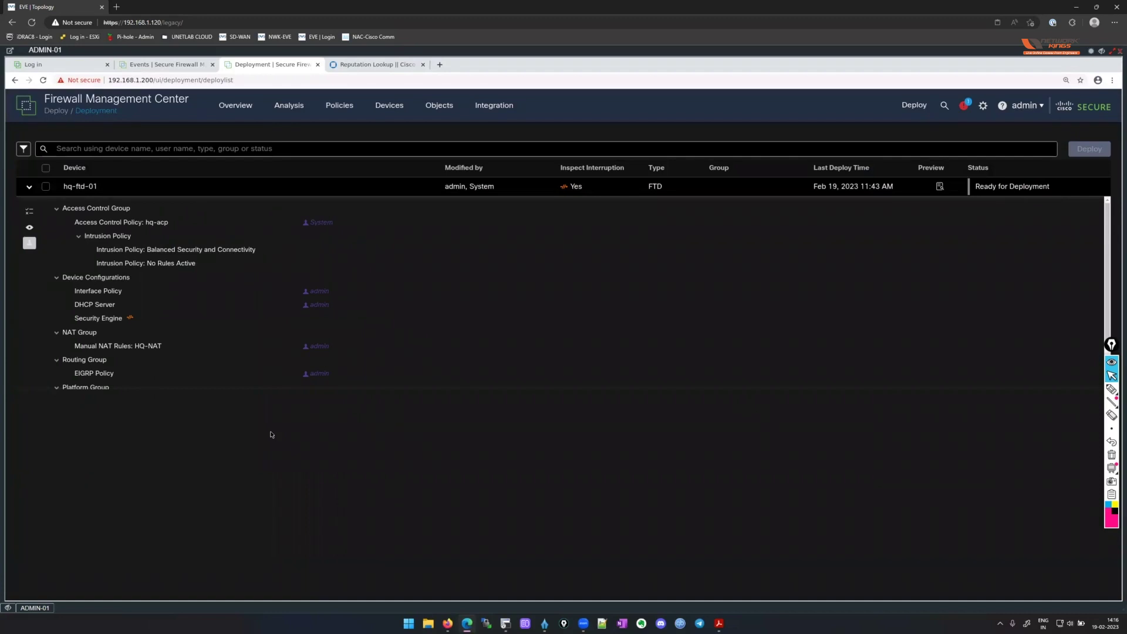
click(1111, 389)
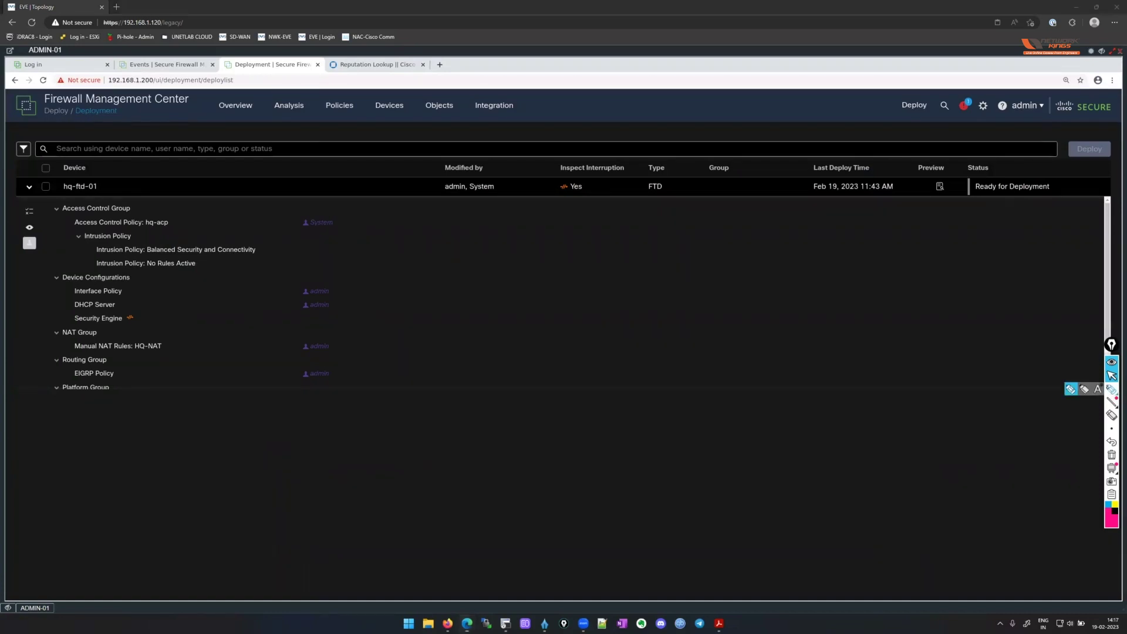
mouse_move(552, 162)
mouse_down()
mouse_move(624, 151)
mouse_move(551, 209)
mouse_up()
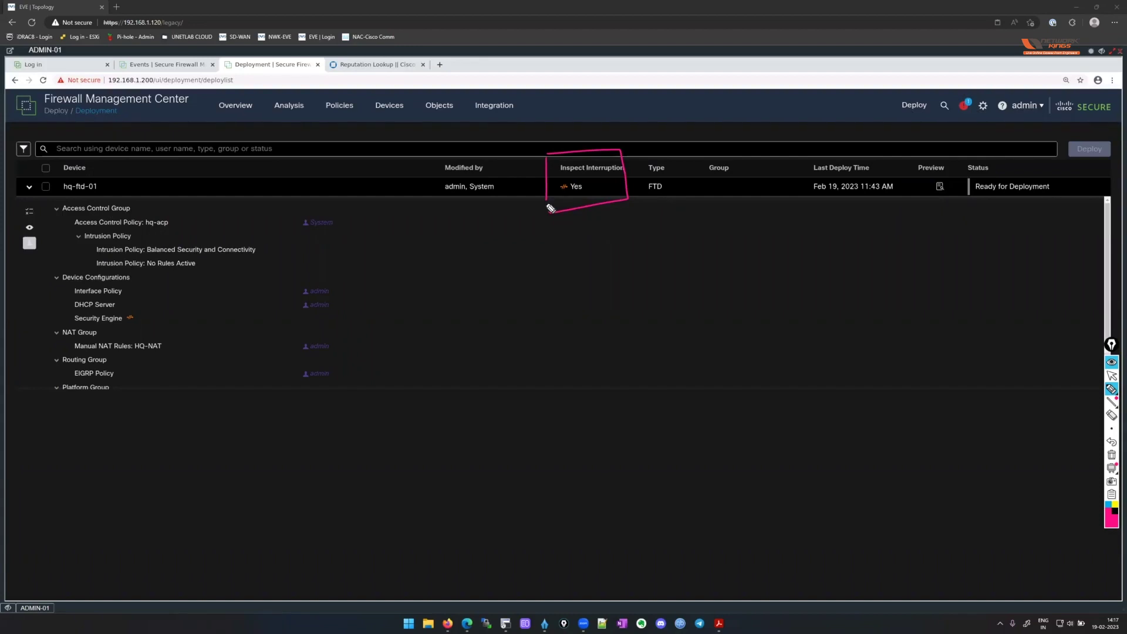
drag(550, 208, 549, 212)
mouse_move(587, 212)
mouse_down()
mouse_move(589, 231)
mouse_move(562, 259)
mouse_move(657, 233)
mouse_up()
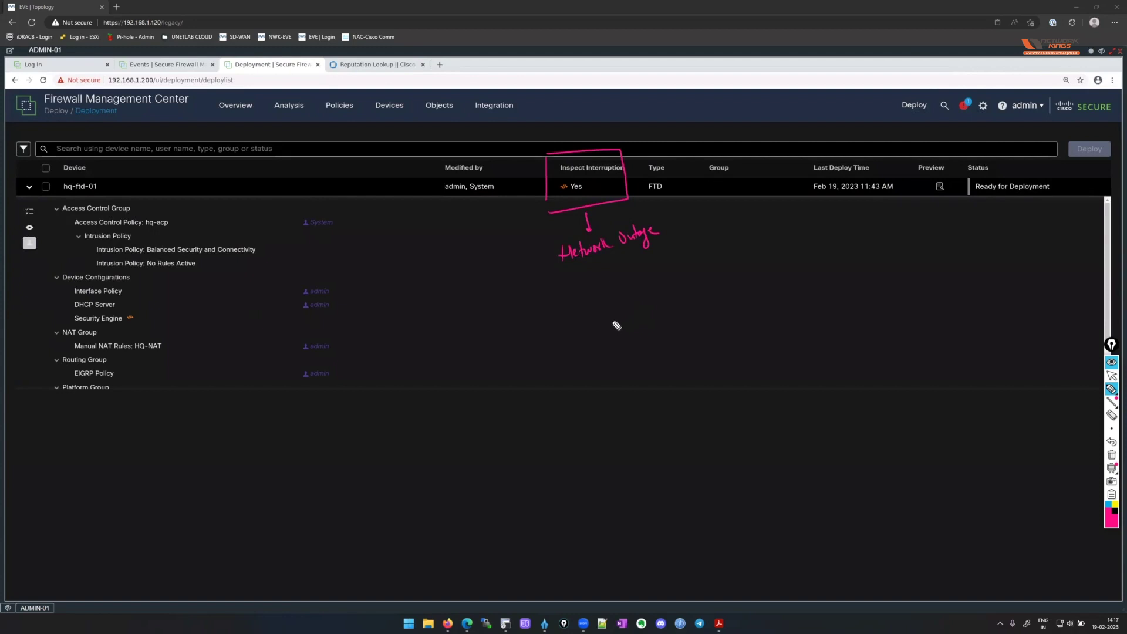
mouse_move(70, 314)
mouse_down()
mouse_move(82, 327)
mouse_move(139, 319)
mouse_move(69, 320)
mouse_up()
mouse_move(576, 185)
mouse_down()
mouse_move(562, 171)
mouse_move(613, 170)
mouse_move(609, 186)
mouse_up()
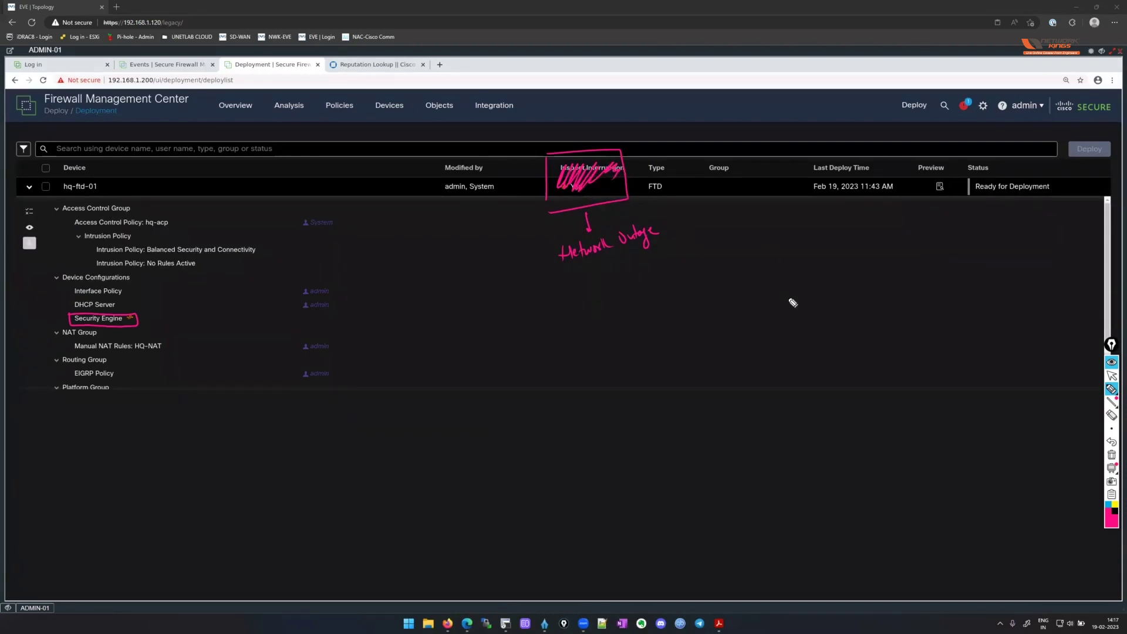
click(1111, 376)
click(1111, 455)
click(165, 216)
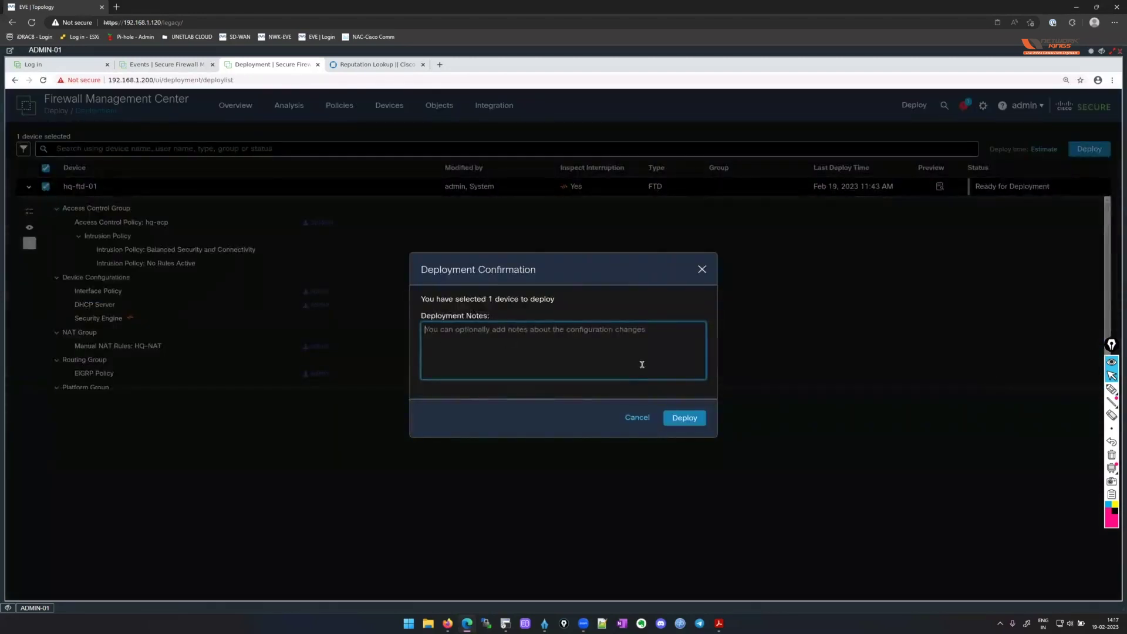
Confirm deploying to hq-ftd-01, check progress under Tasks and Deployments, then minimize the ADMIN-01 console.
click(682, 420)
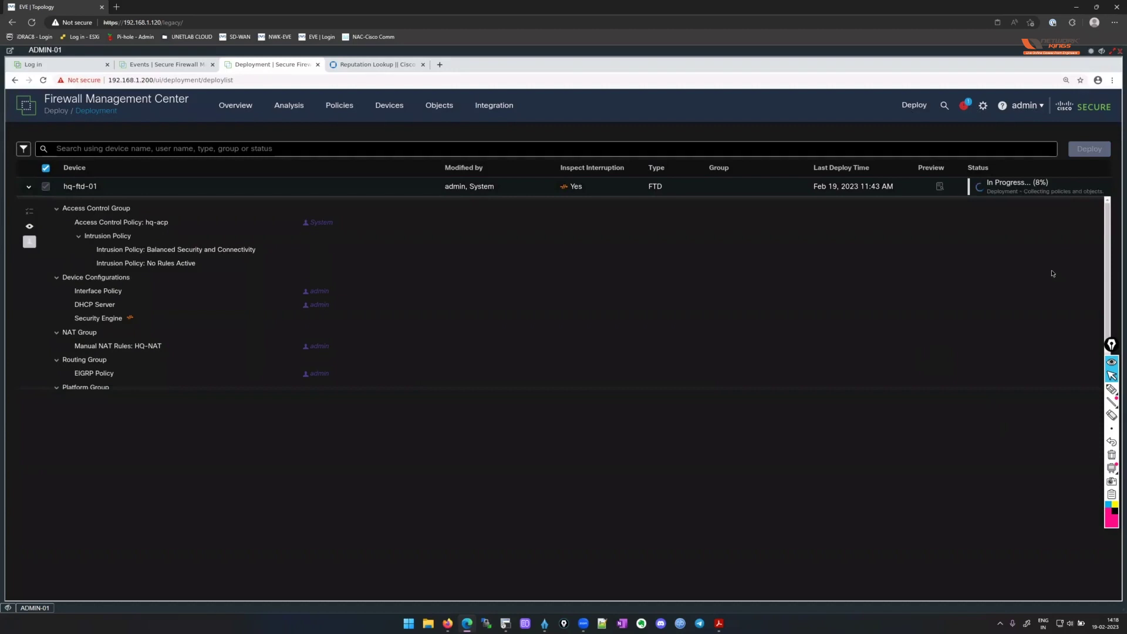
click(967, 105)
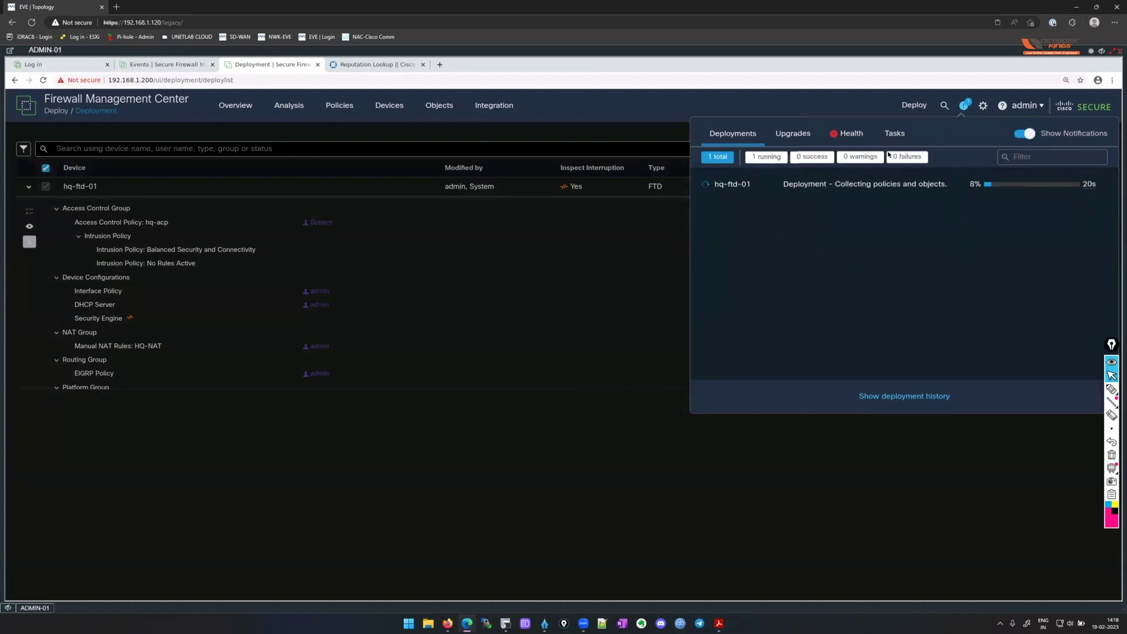
click(895, 135)
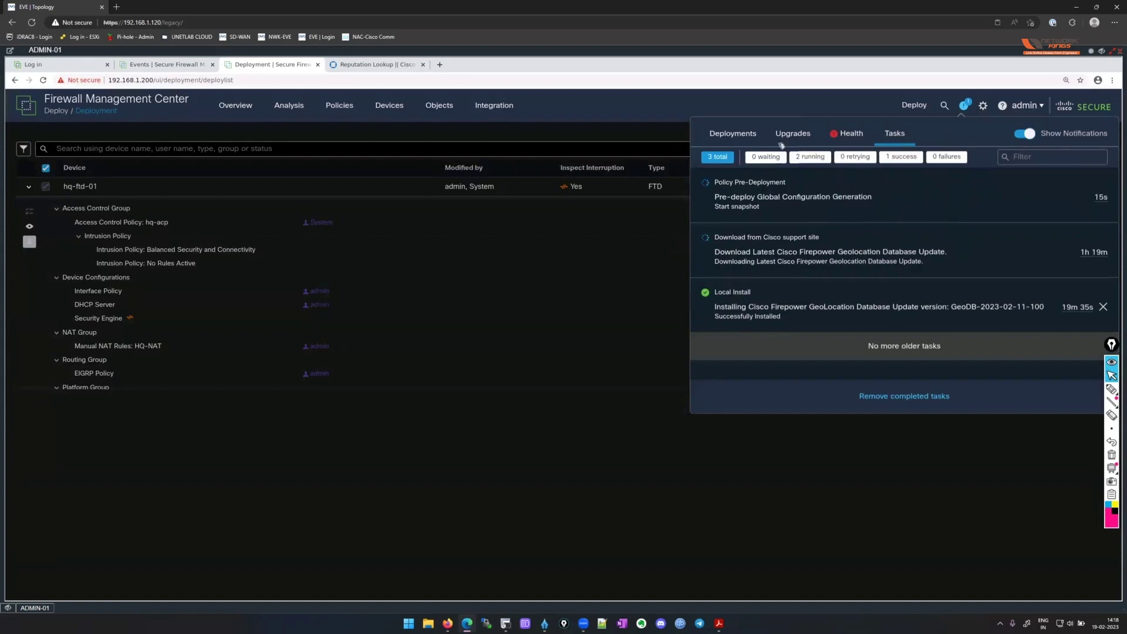
click(743, 135)
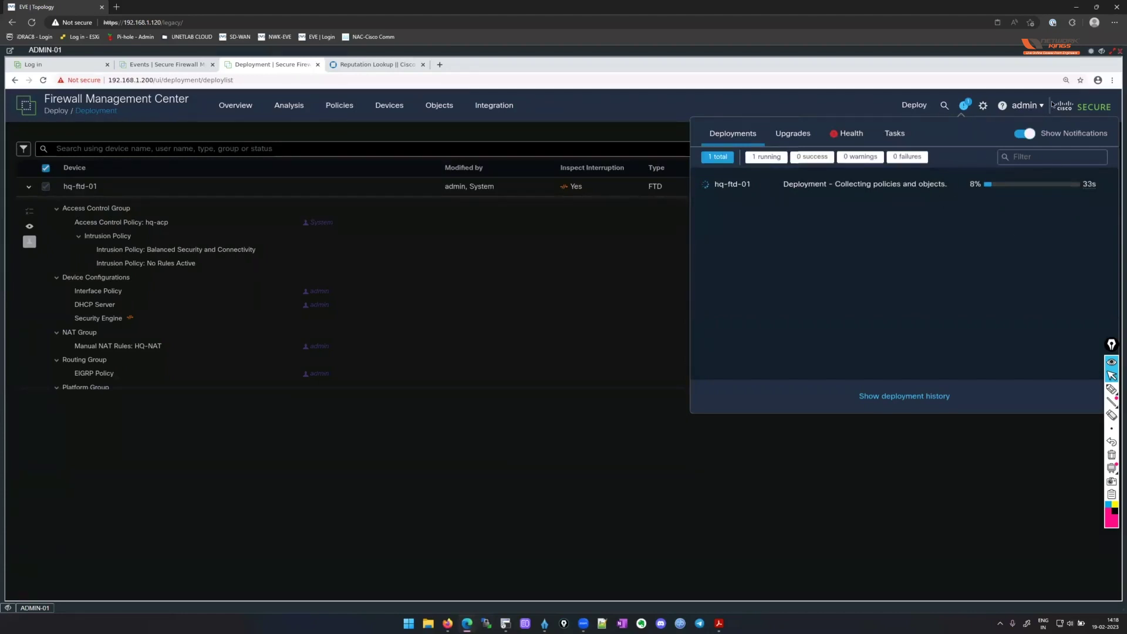
click(1102, 51)
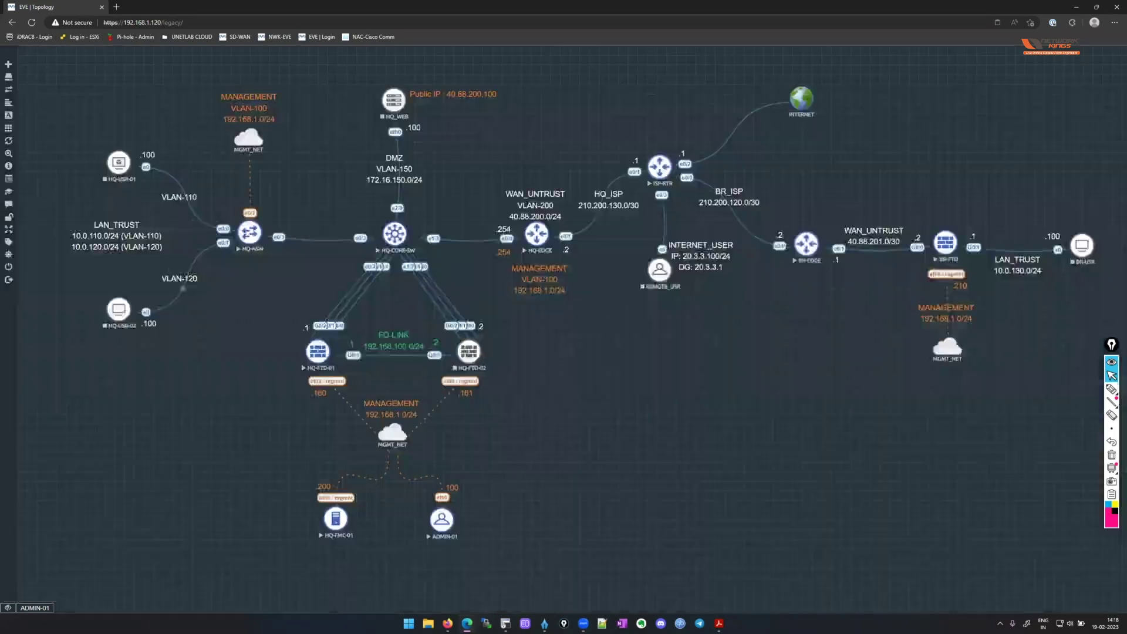
Start the HQ-USR-01 node in EVE-NG and restore the ADMIN-01 console showing deployment at 25%.
right_click(119, 163)
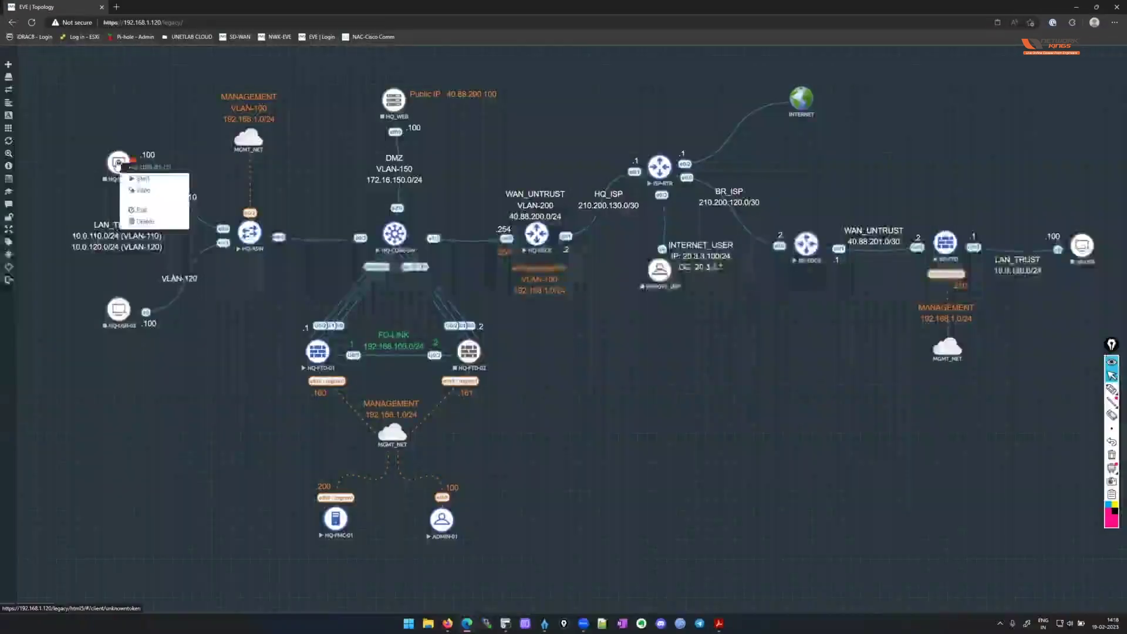
click(157, 183)
right_click(116, 308)
click(143, 322)
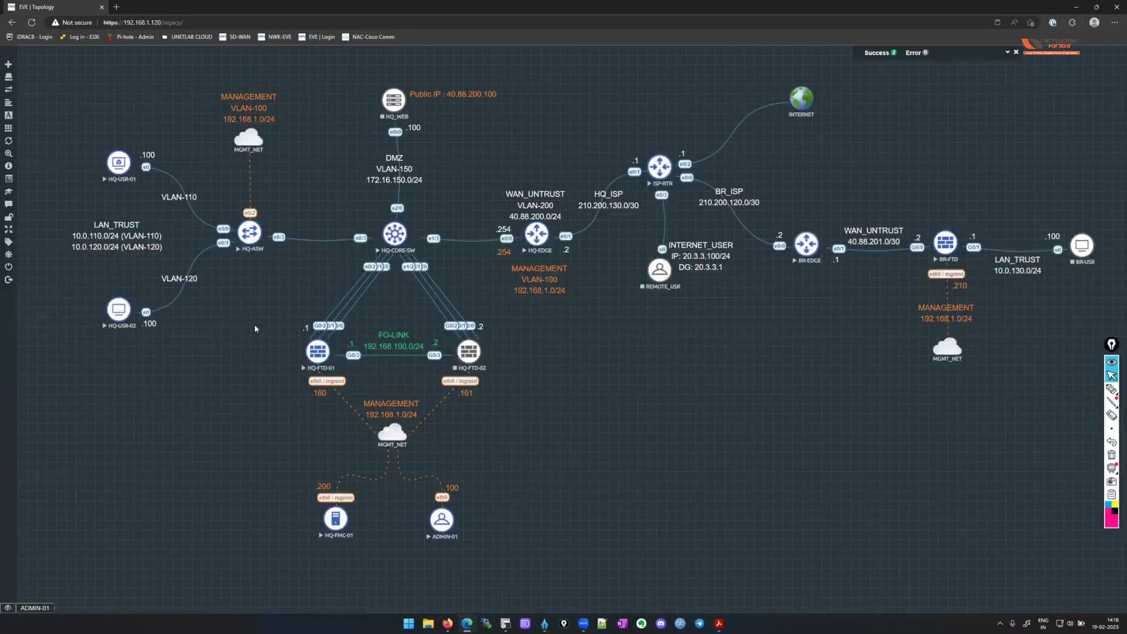
click(35, 608)
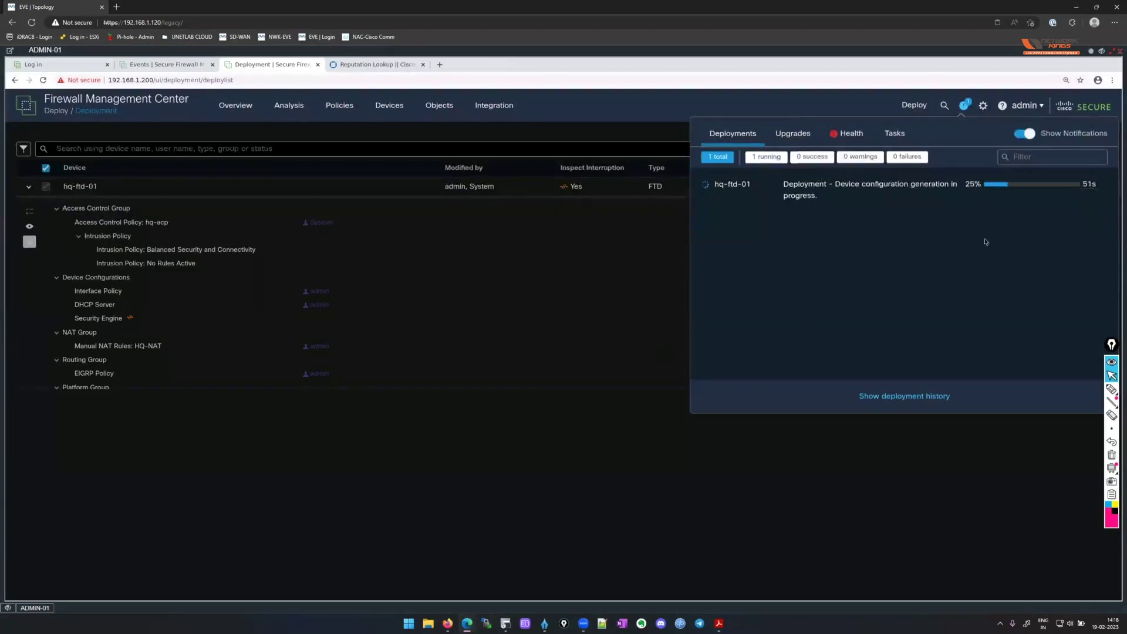
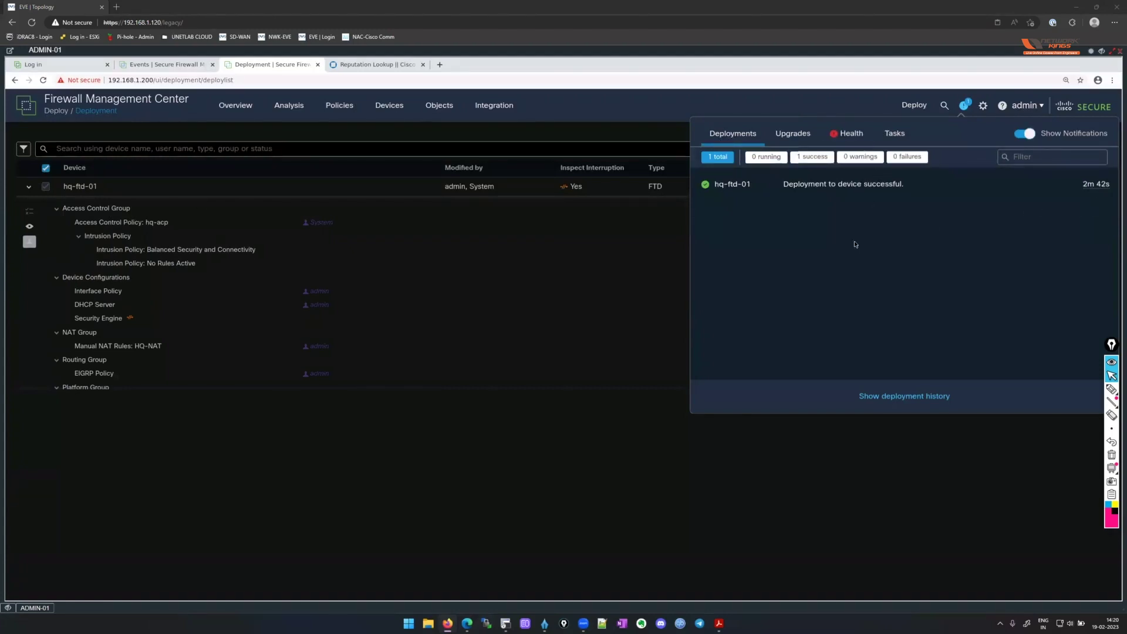
Confirm that hq-ftd-01's deployment shows Completed and no devices have pending changes.
click(719, 522)
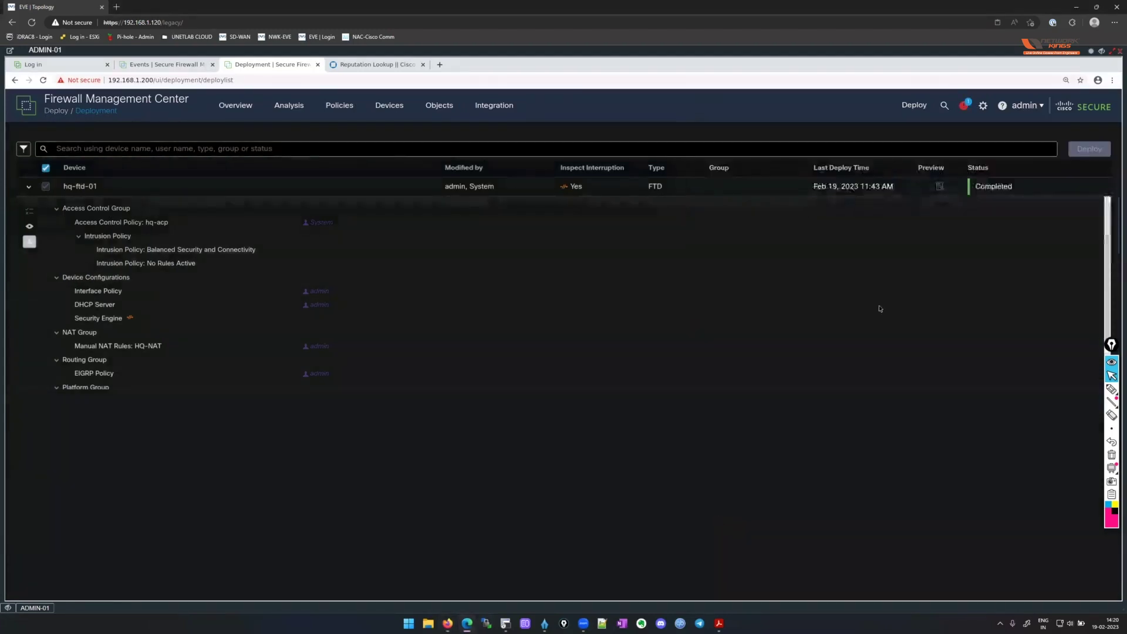
click(914, 106)
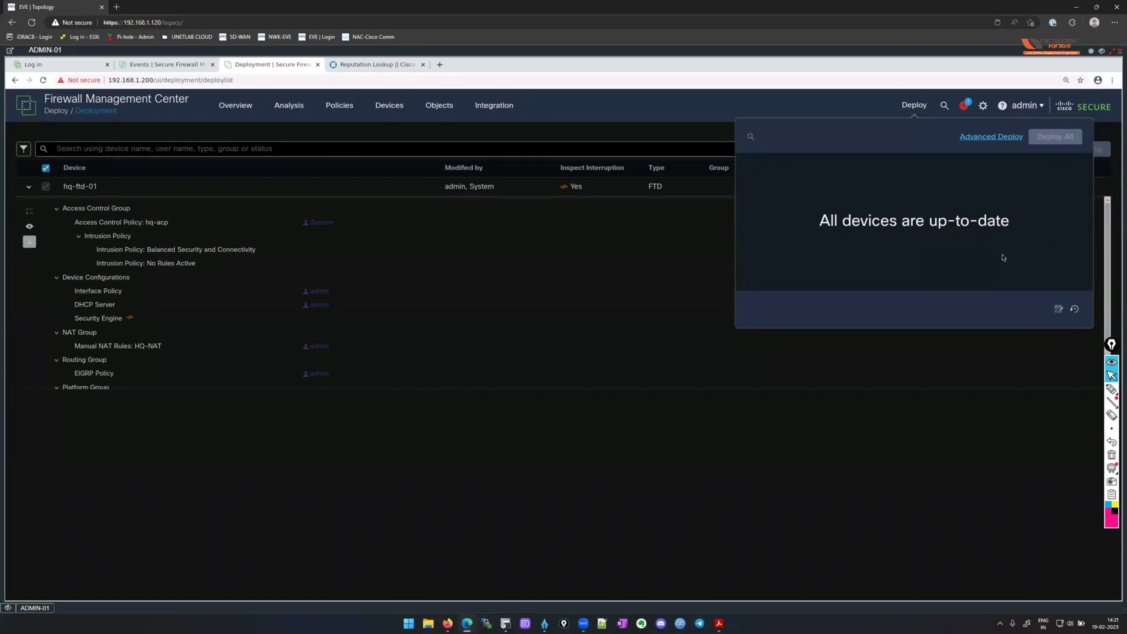
click(1056, 114)
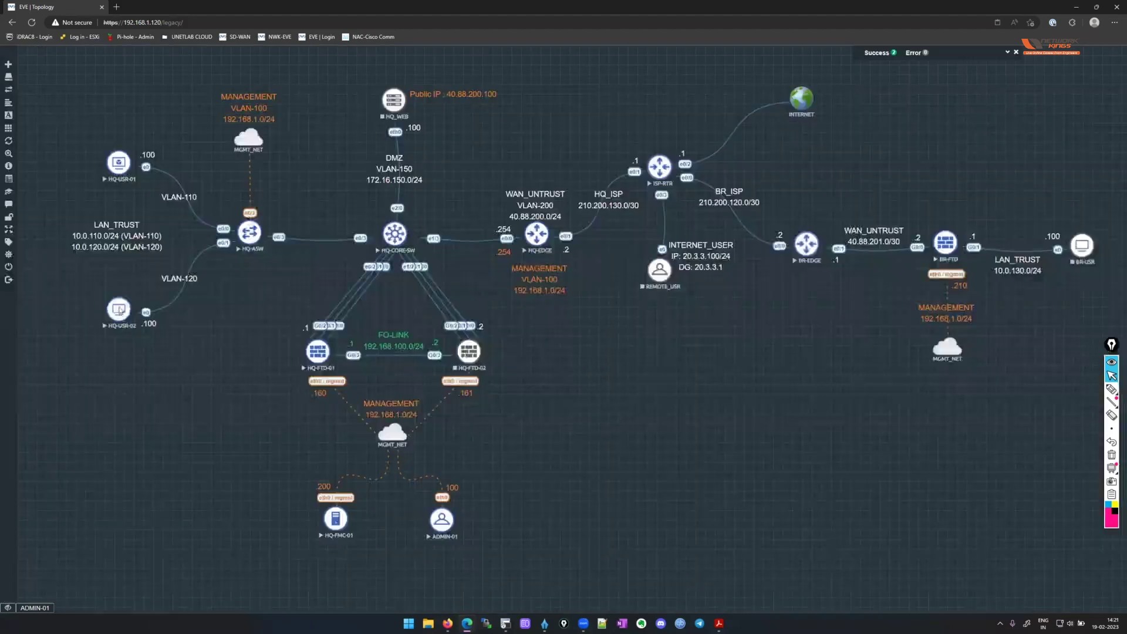
Open HQ-USR-02's console at full size and sign in to its CentOS desktop with the account password.
click(119, 313)
double_click(241, 54)
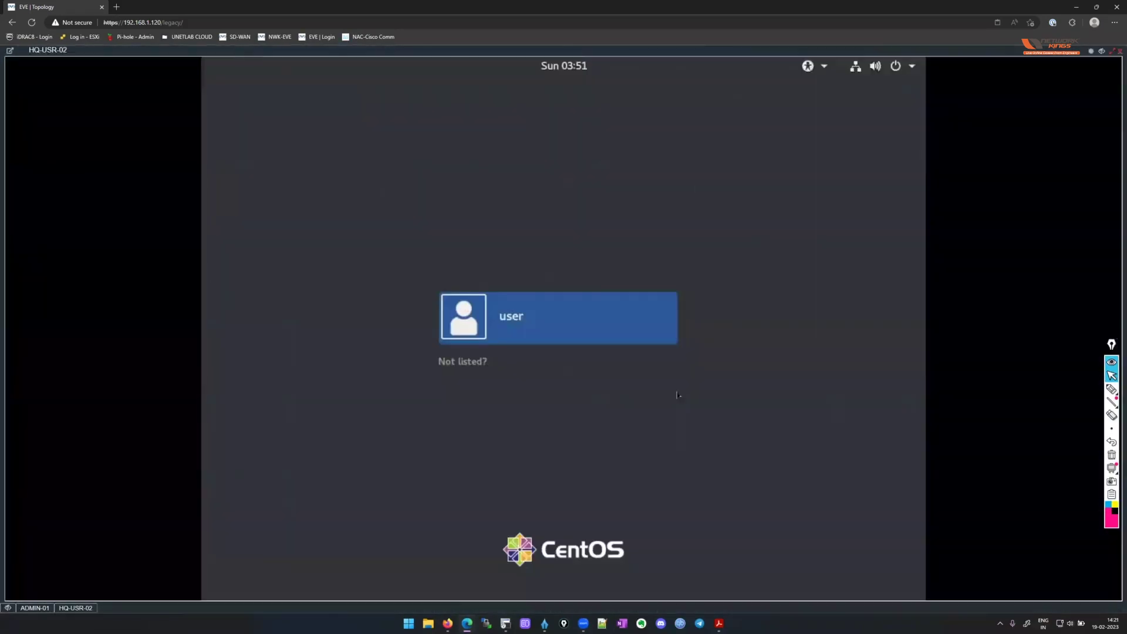
click(530, 322)
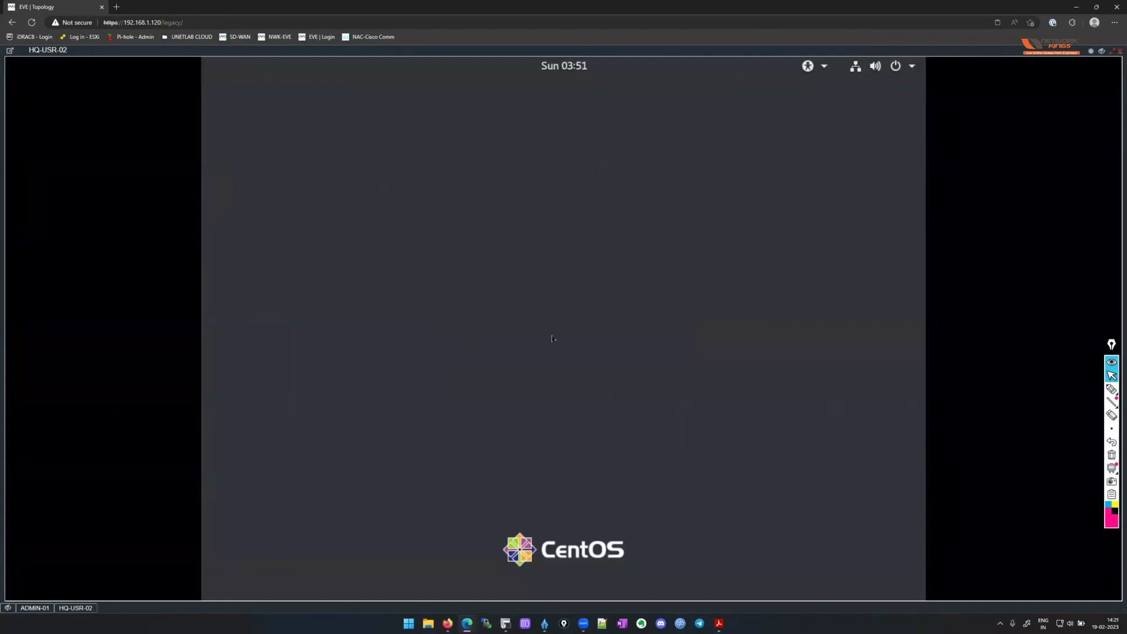
text(*******)
key(Return)
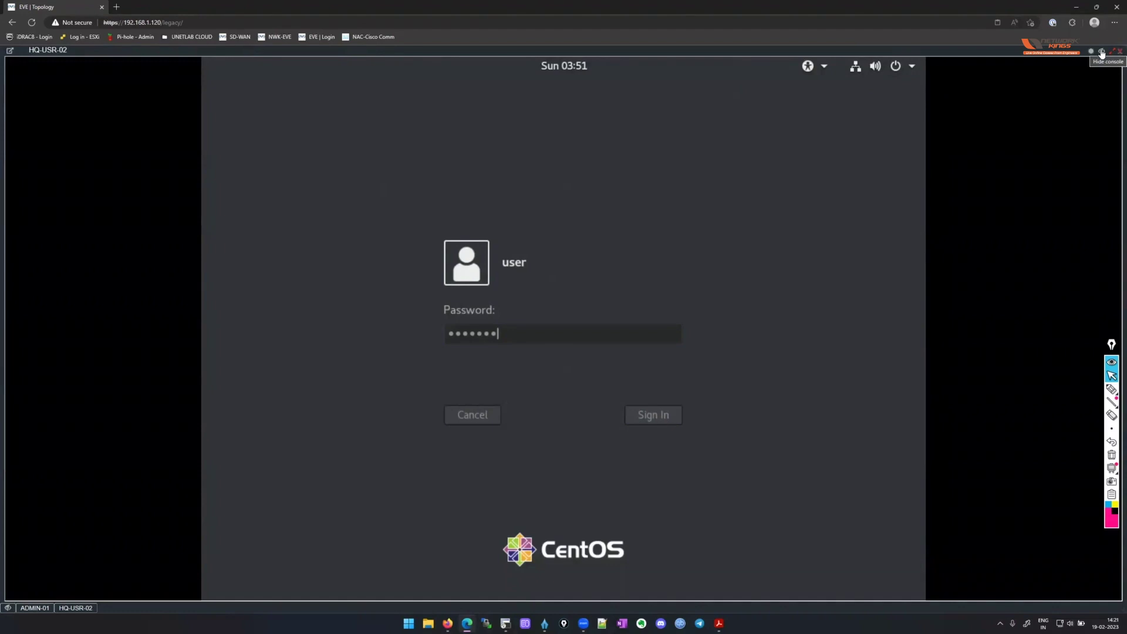
Open HQ-USR-01's console and sign in to Windows with the account password.
click(1102, 52)
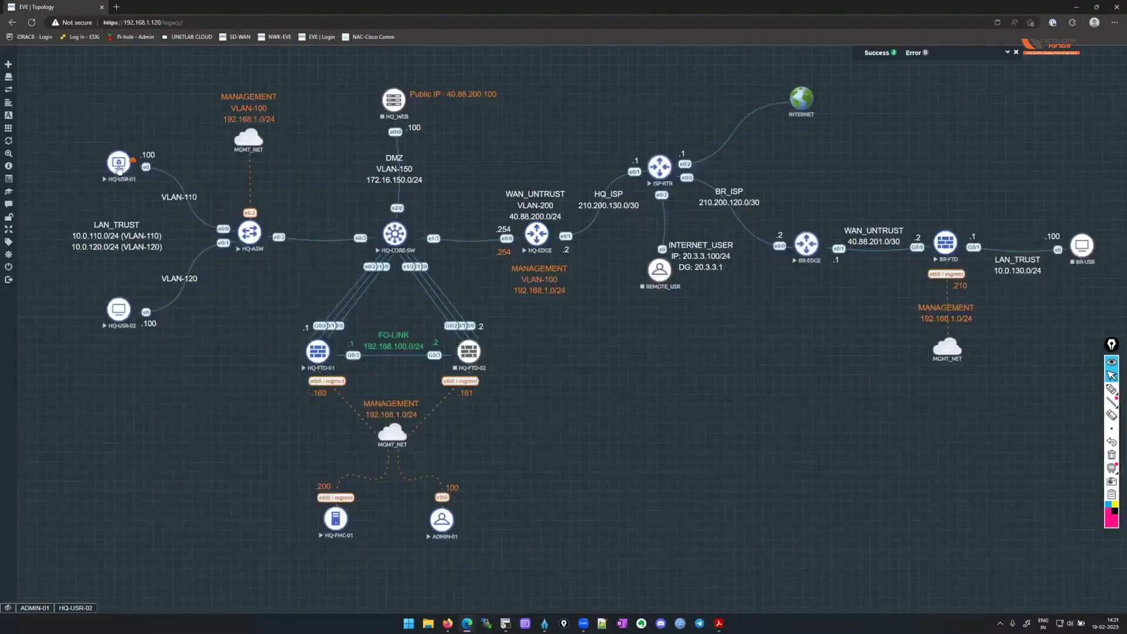
click(120, 169)
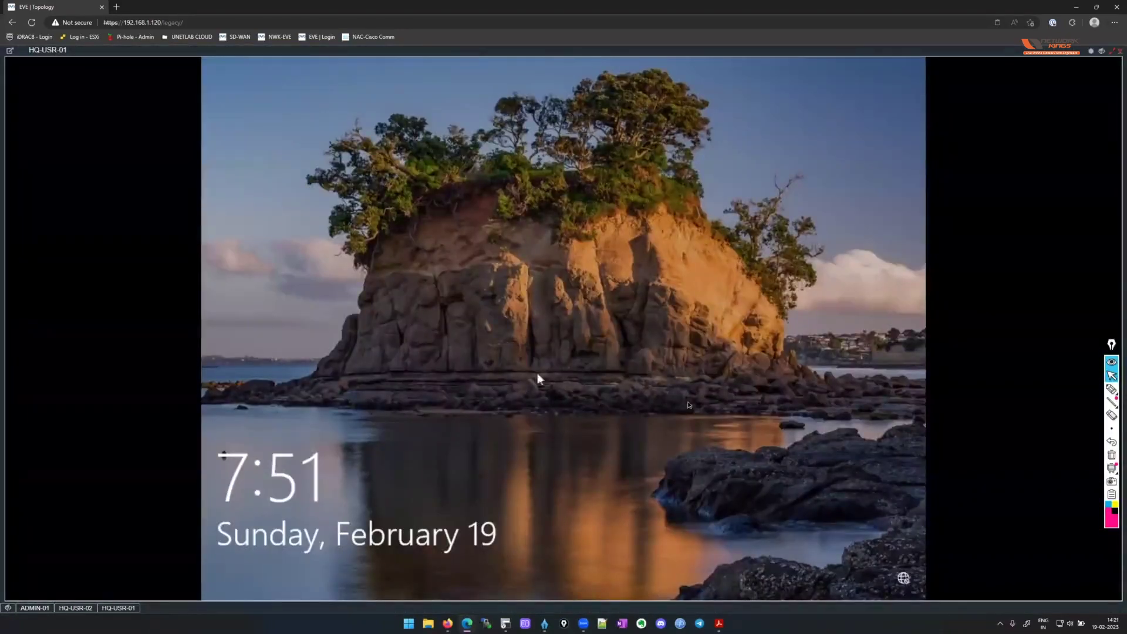
click(607, 416)
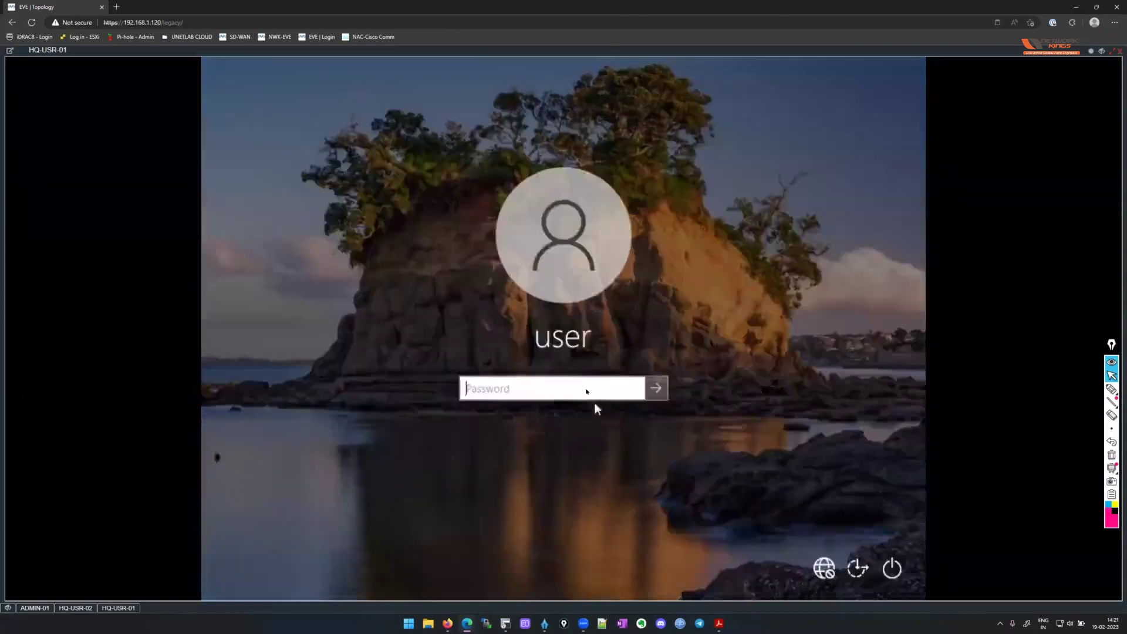
text(•••••••)
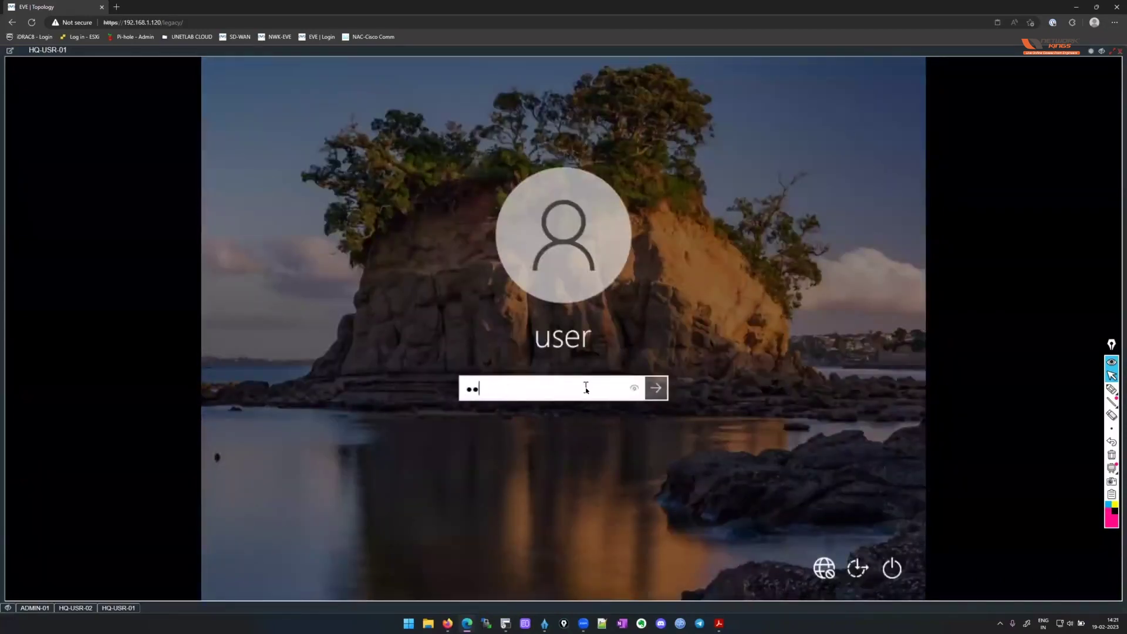
key(Return)
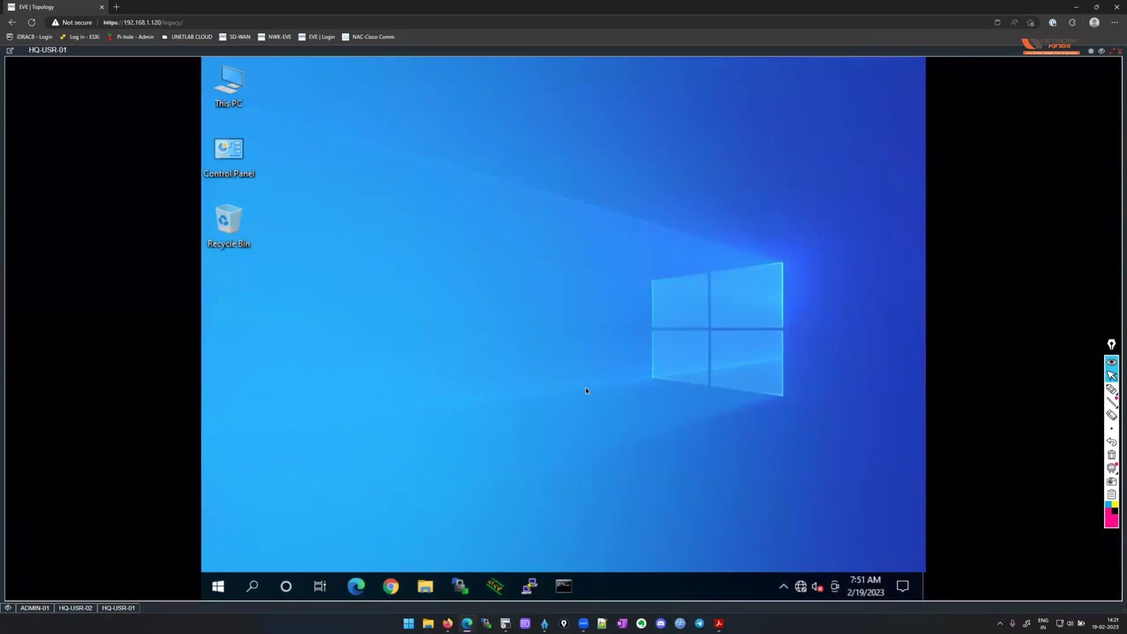
click(73, 608)
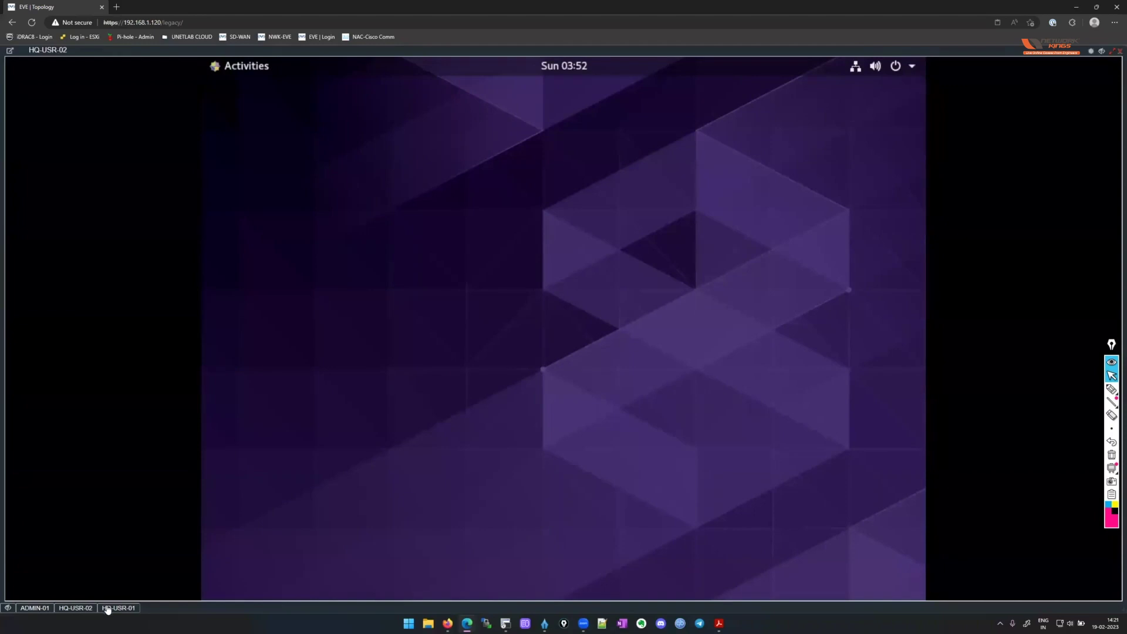
On HQ-USR-02, launch a terminal from Activities and run ifconfig.
click(115, 608)
click(81, 609)
click(222, 69)
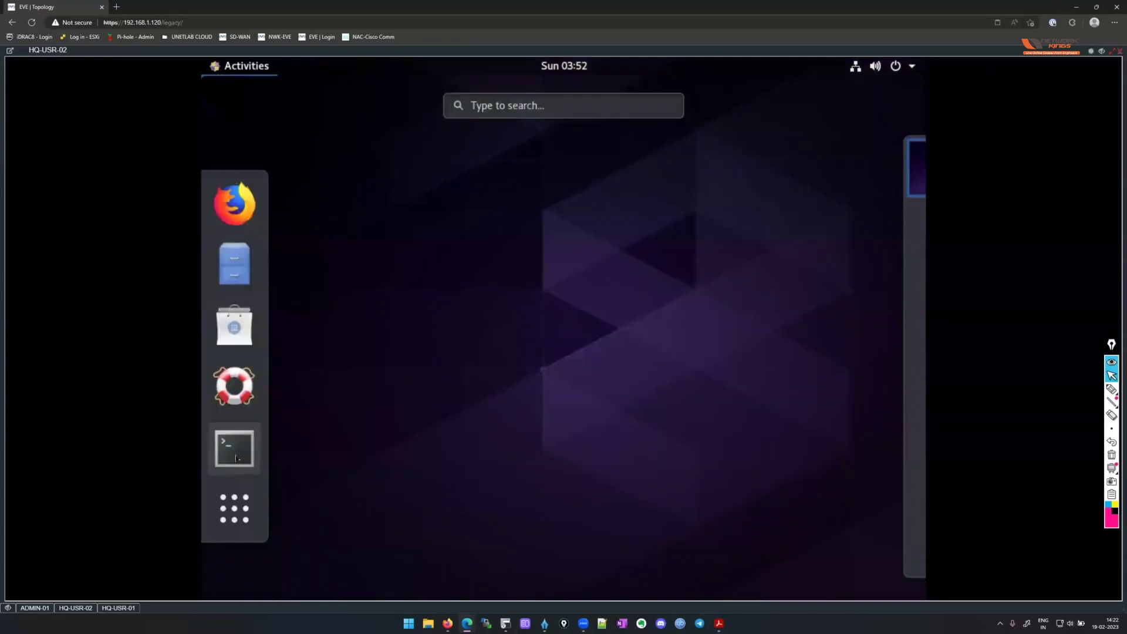
click(234, 447)
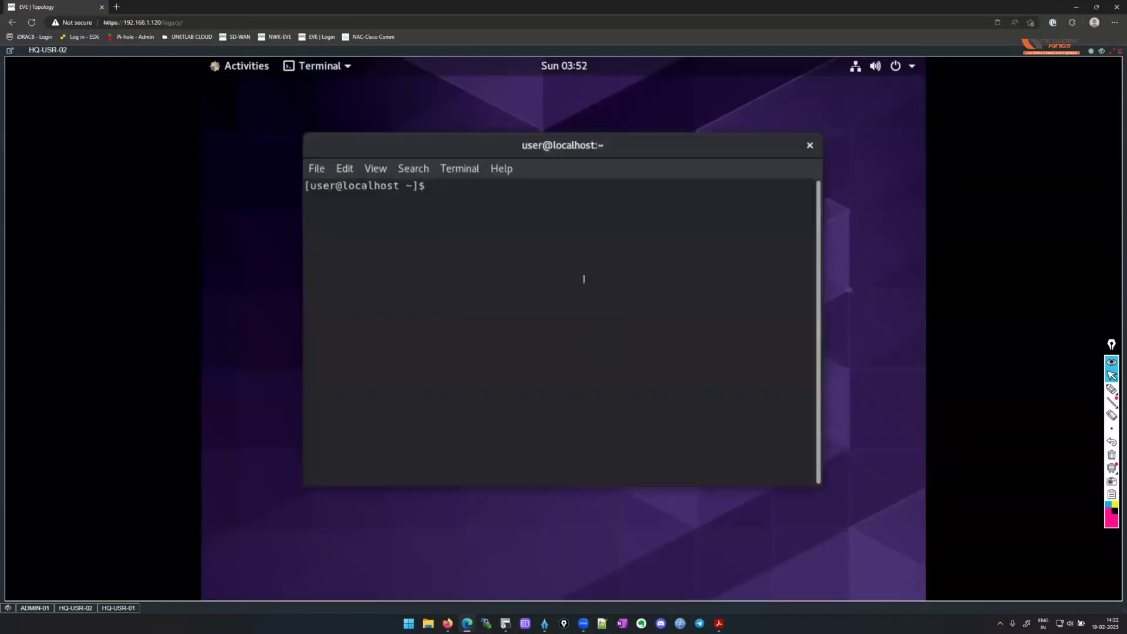
text(ifconfig)
key(Return)
Highlight ens3's address 10.0.120.100 and its 120 subnet, then close the terminal.
scroll(626, 376, up, 4)
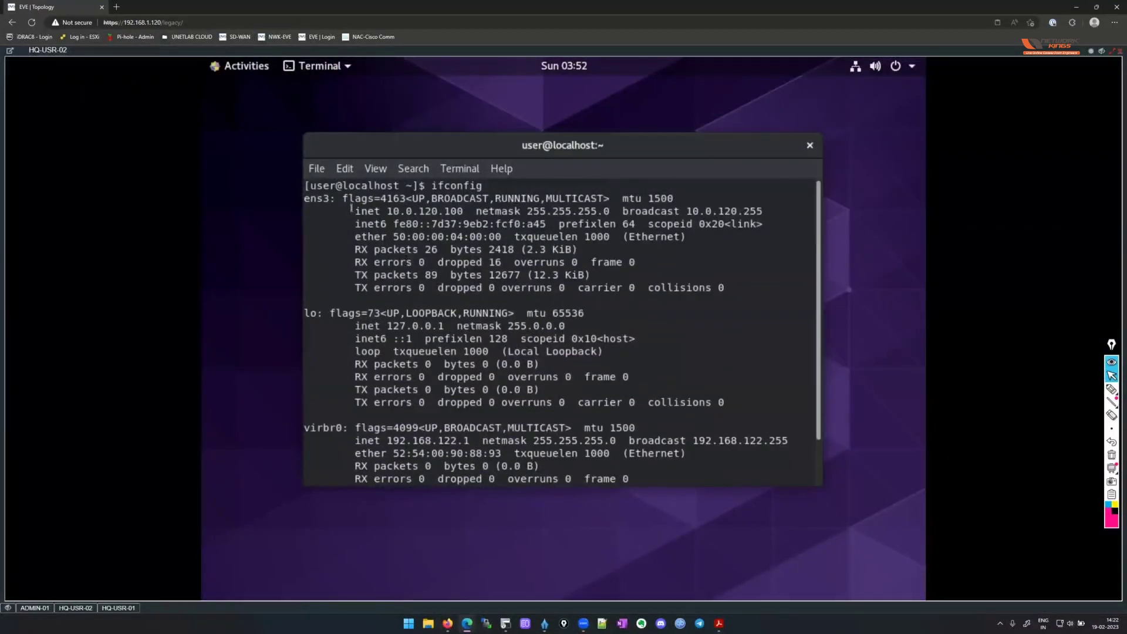
drag(350, 210, 462, 210)
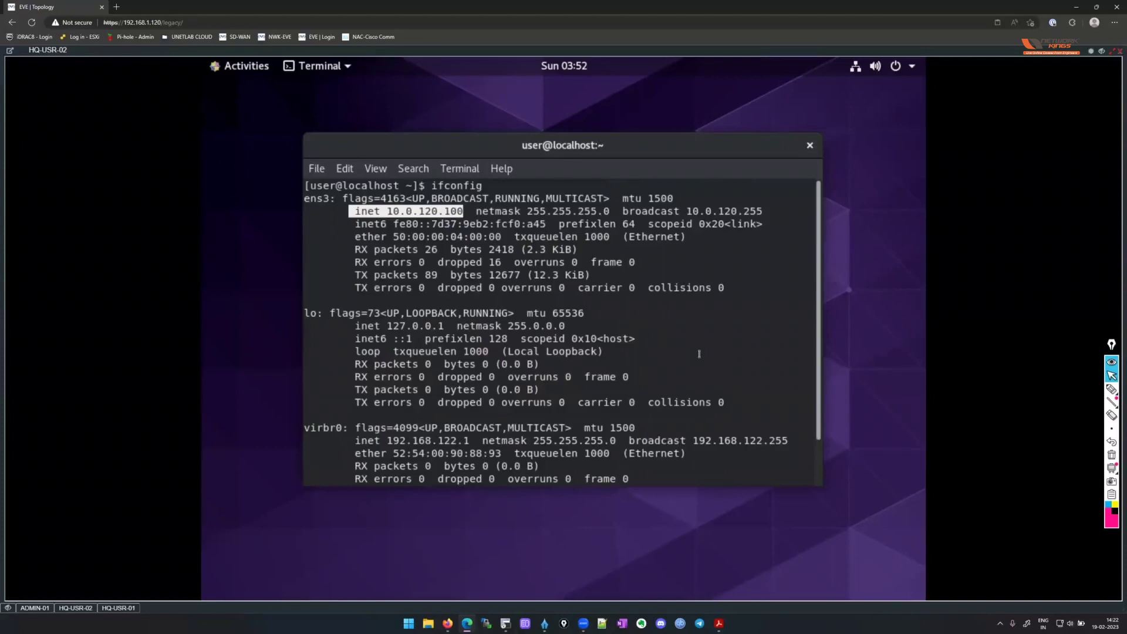
drag(418, 210, 438, 212)
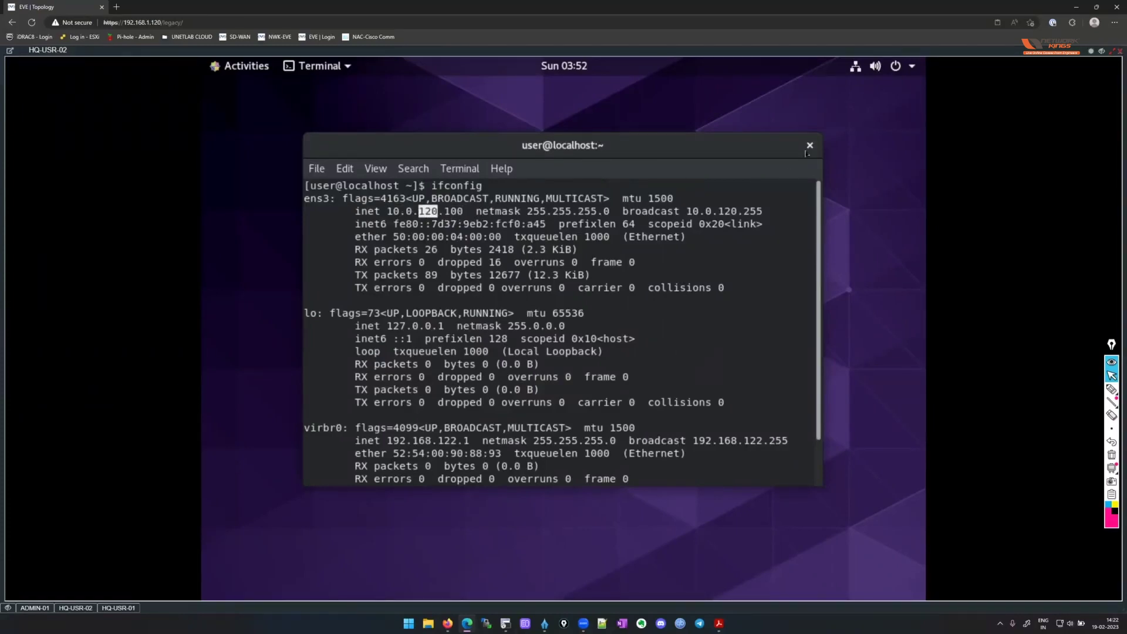
click(810, 146)
In HQ-USR-02's Network settings, highlight wired IPv4 10.0.120.100 and default route 10.0.120.1.
click(893, 66)
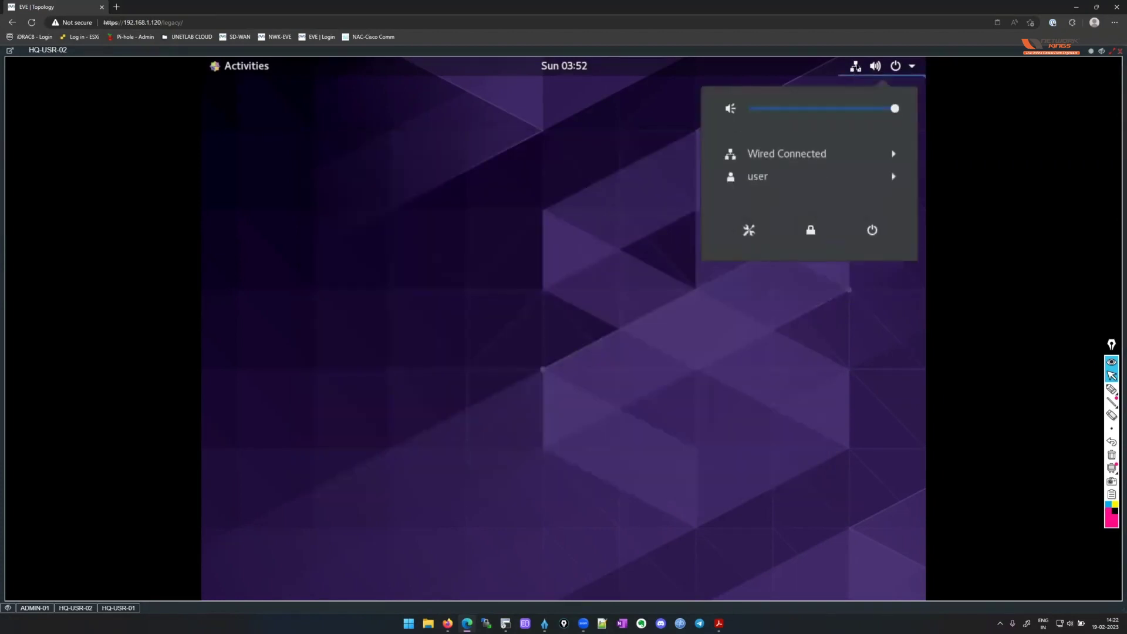
click(749, 230)
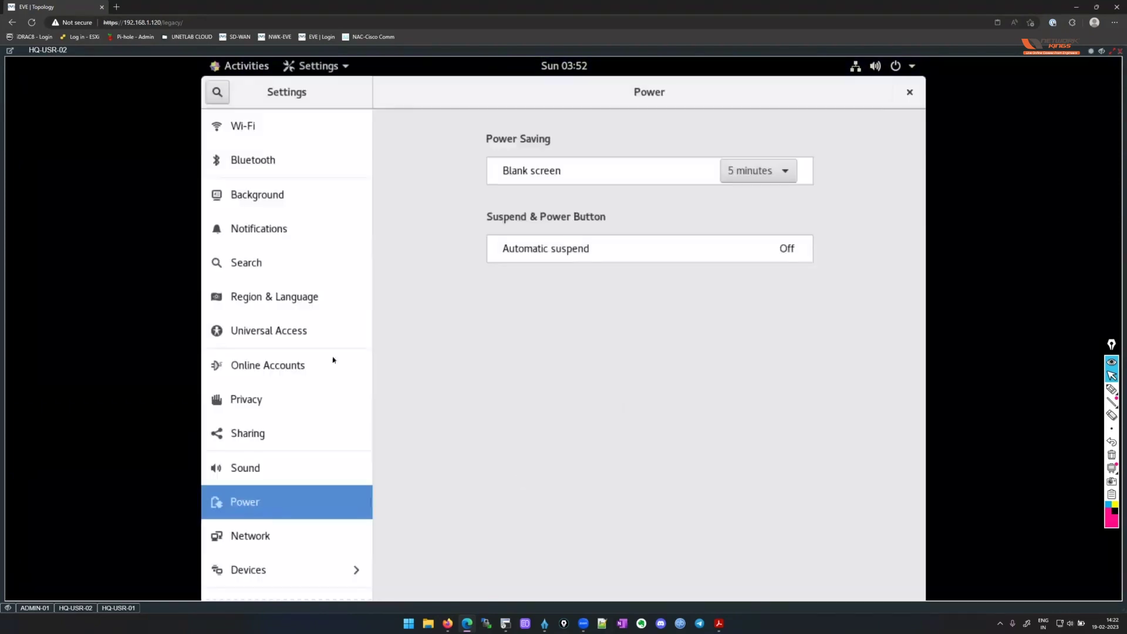
scroll(291, 446, down, 1)
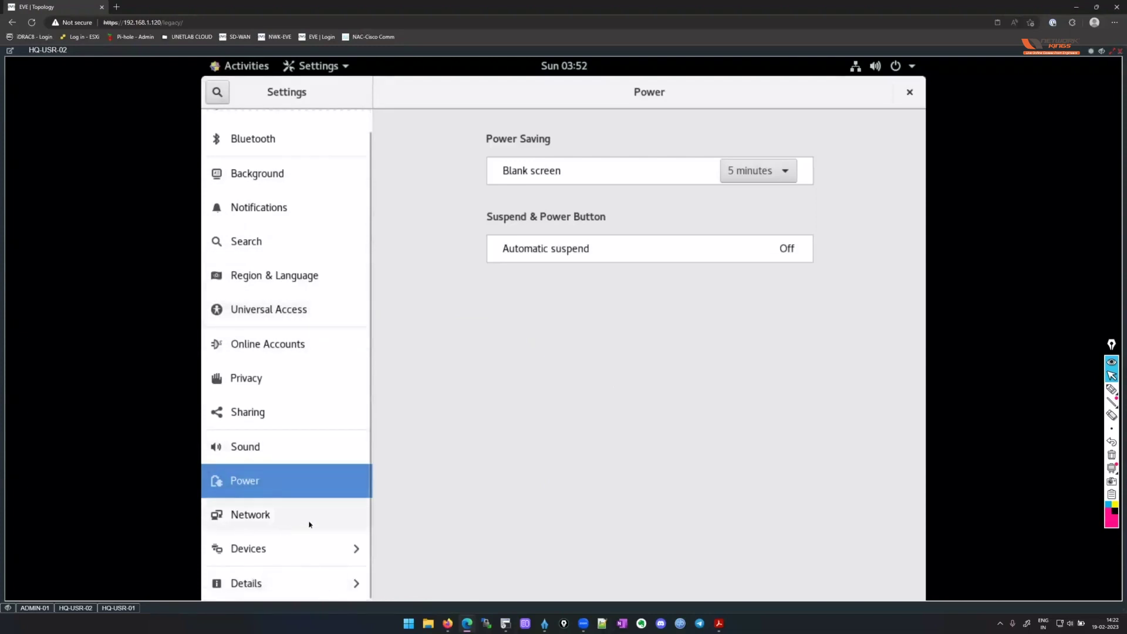
key(Down)
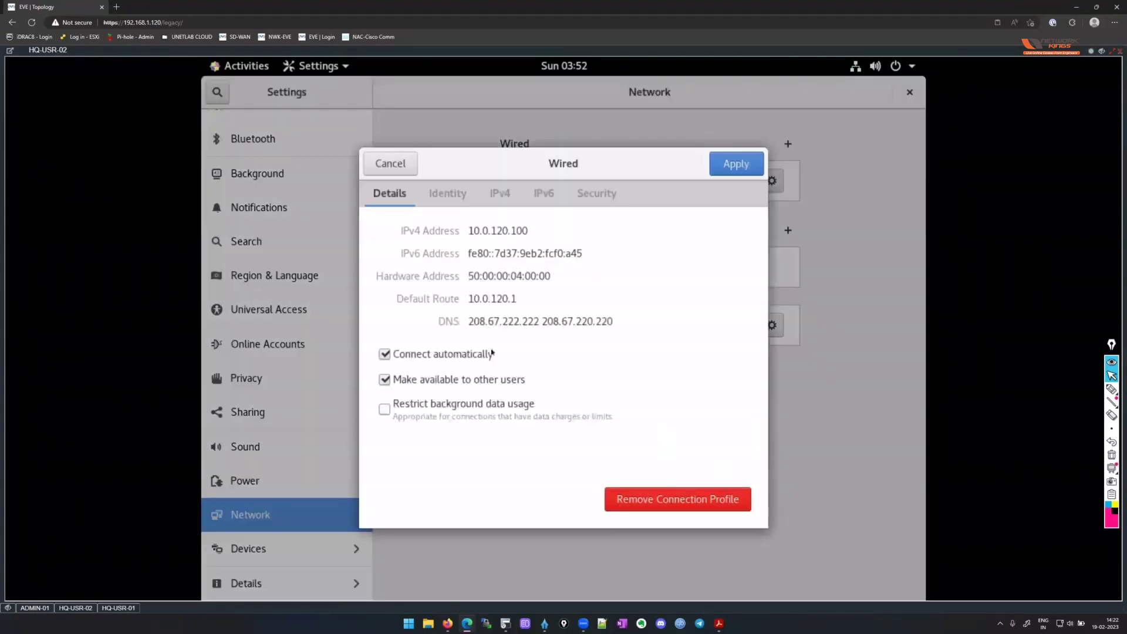
drag(469, 230, 526, 250)
drag(520, 298, 612, 322)
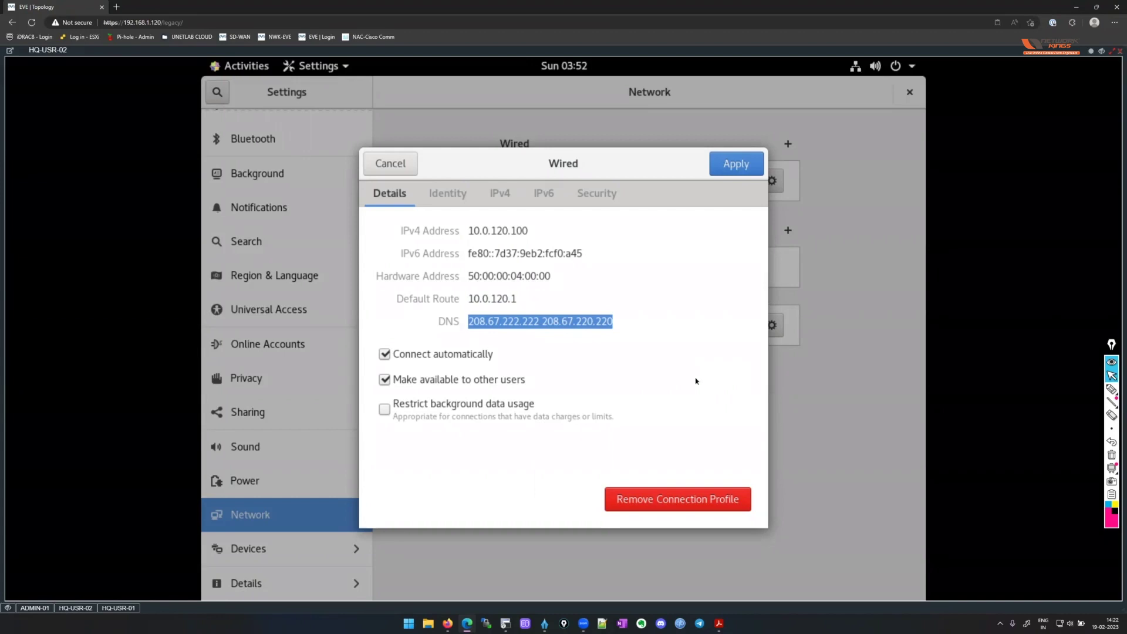
click(119, 608)
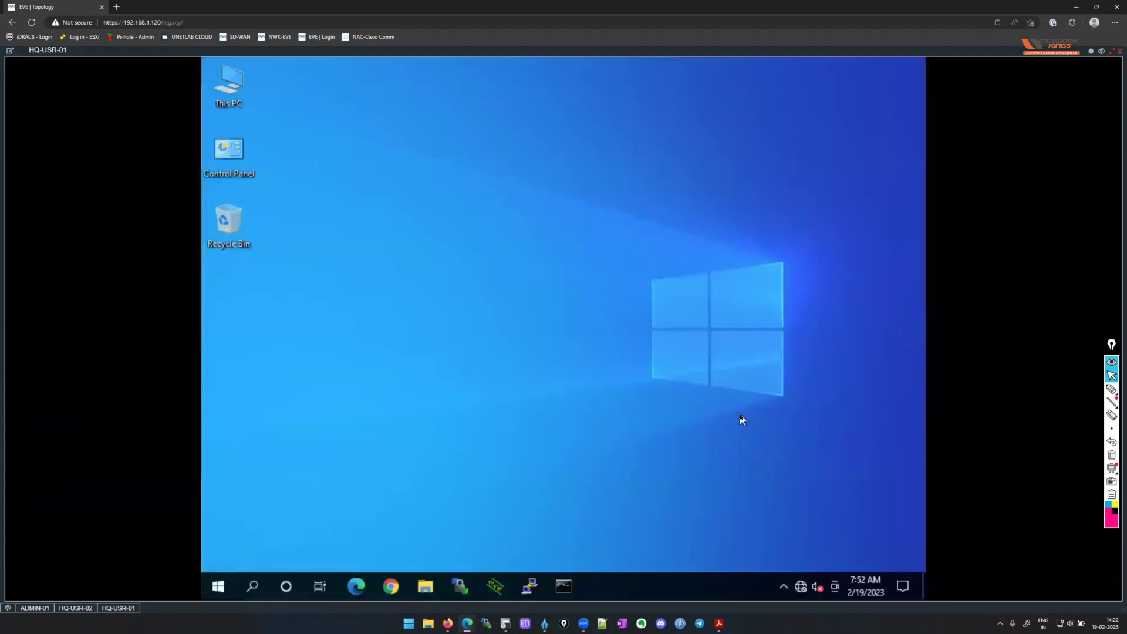
On HQ-USR-01, run ipconfig in a command prompt and mark IPv4 address 10.0.110.100.
right_click(803, 585)
click(804, 568)
key(super+i)
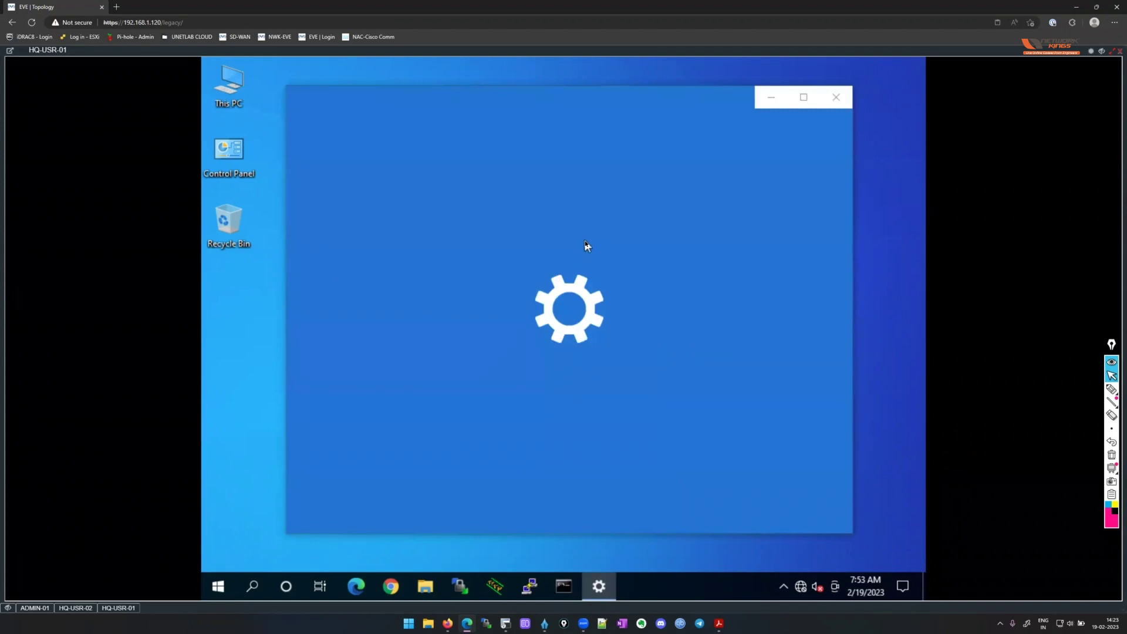
text(ipconfig)
key(BackSpace)
key(BackSpace)
key(BackSpace)
key(BackSpace)
key(BackSpace)
text(onfig)
key(Return)
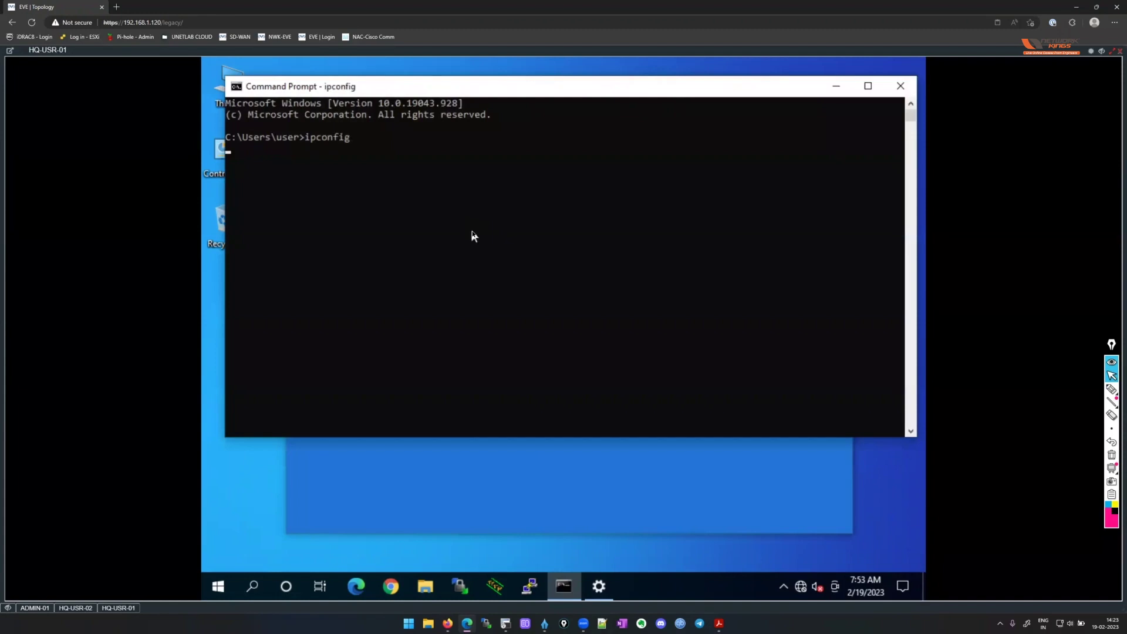
drag(442, 239, 522, 243)
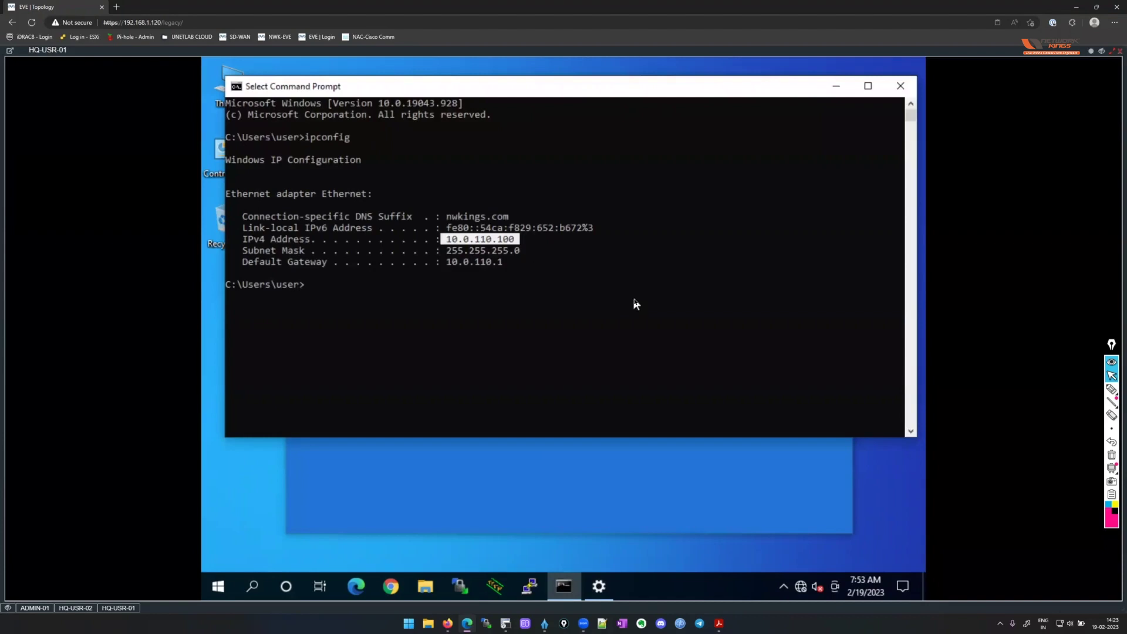
Run ipconfig -all and mark the 10.0.110 network, gateway/DHCP server 10.0.110.1 and DNS servers.
key(Up)
text(-all)
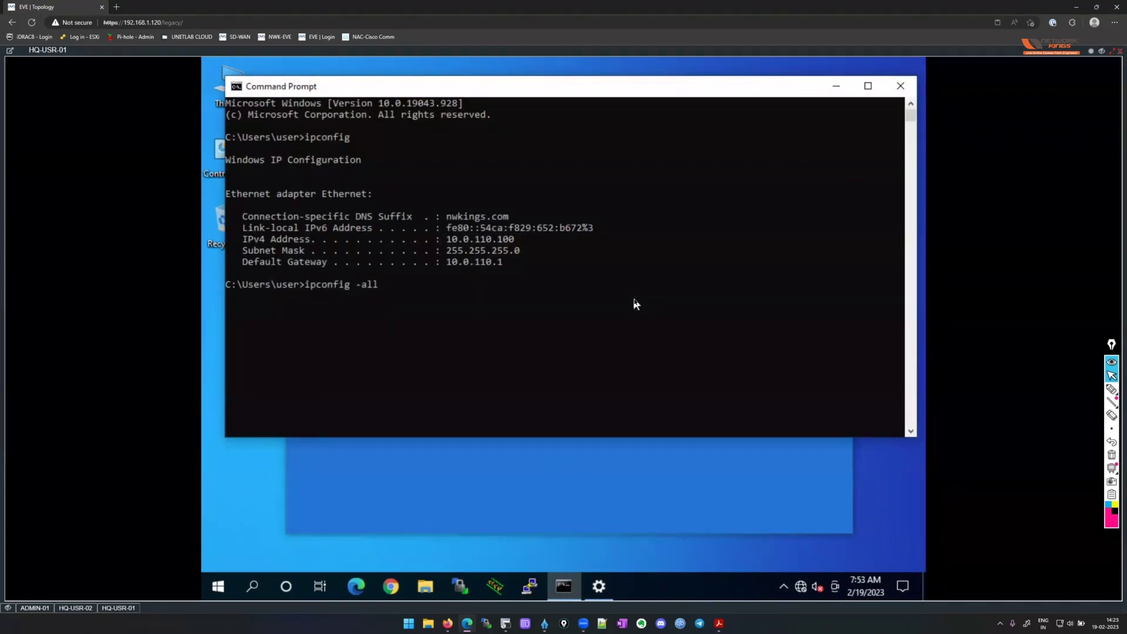
key(Return)
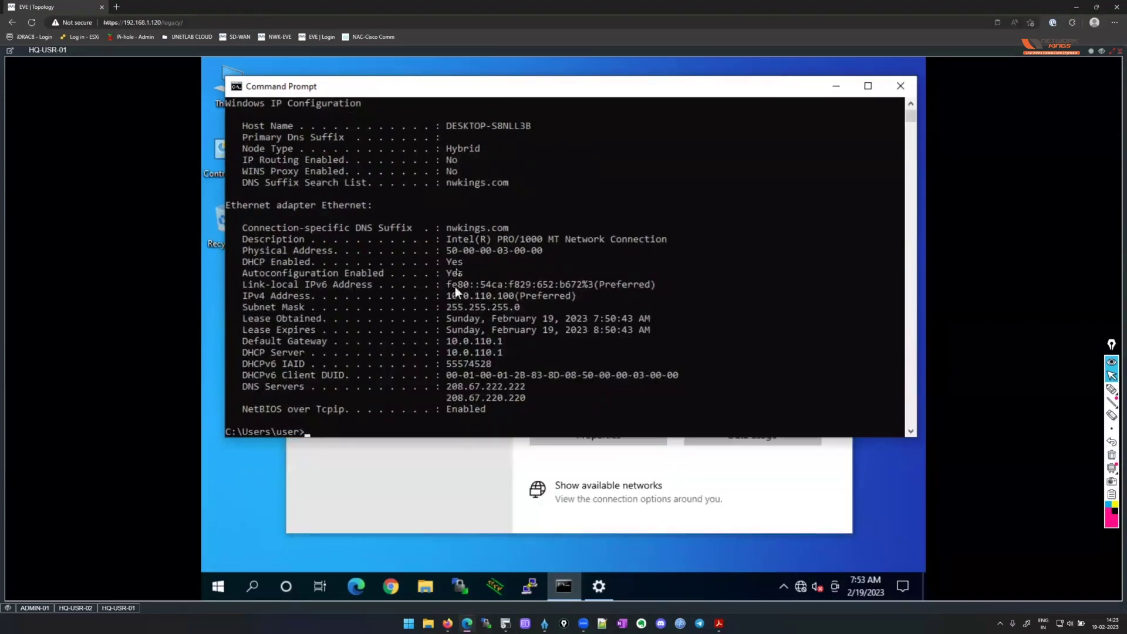
drag(443, 295, 494, 293)
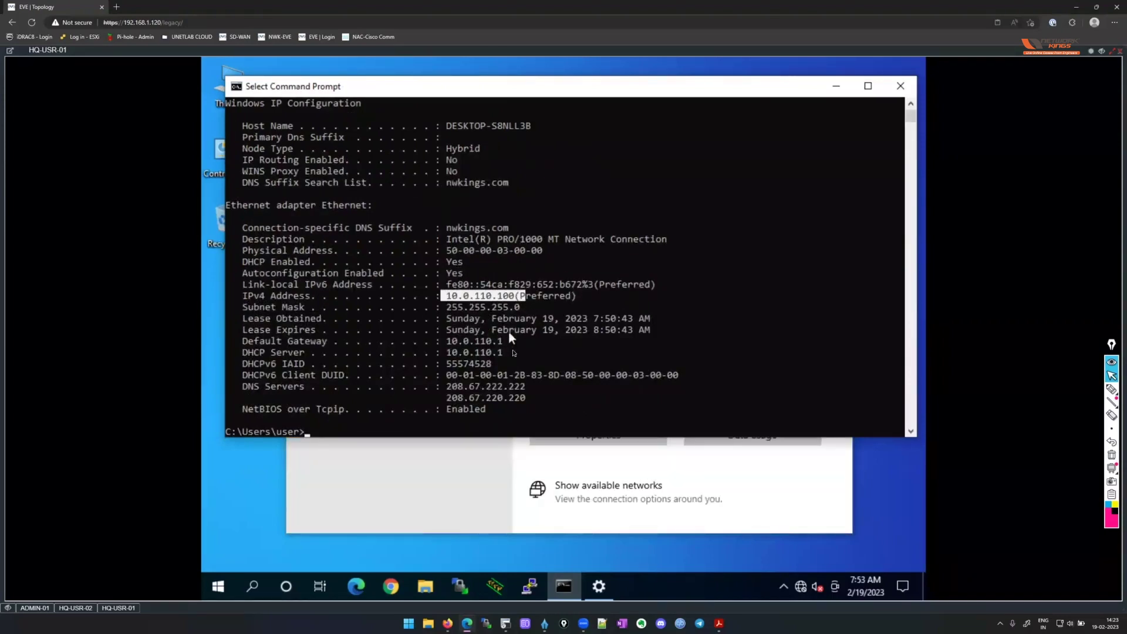
click(478, 295)
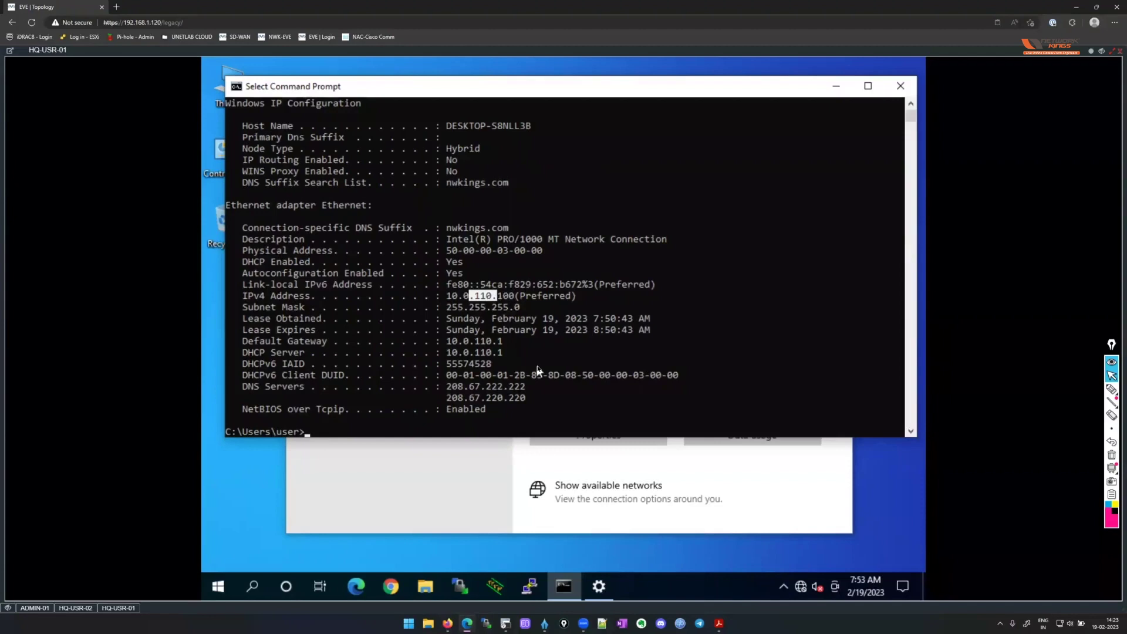
drag(515, 341, 281, 355)
drag(545, 399, 255, 389)
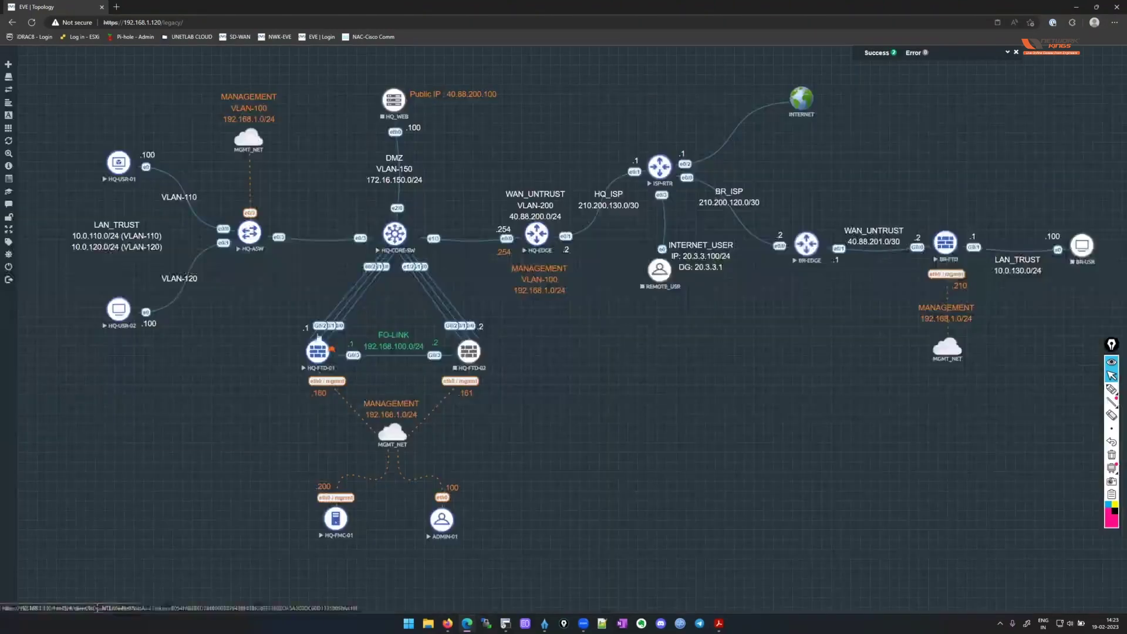
On the HQ-FTD-01 console, run 'show interface ip brief' to list interface addresses.
click(318, 339)
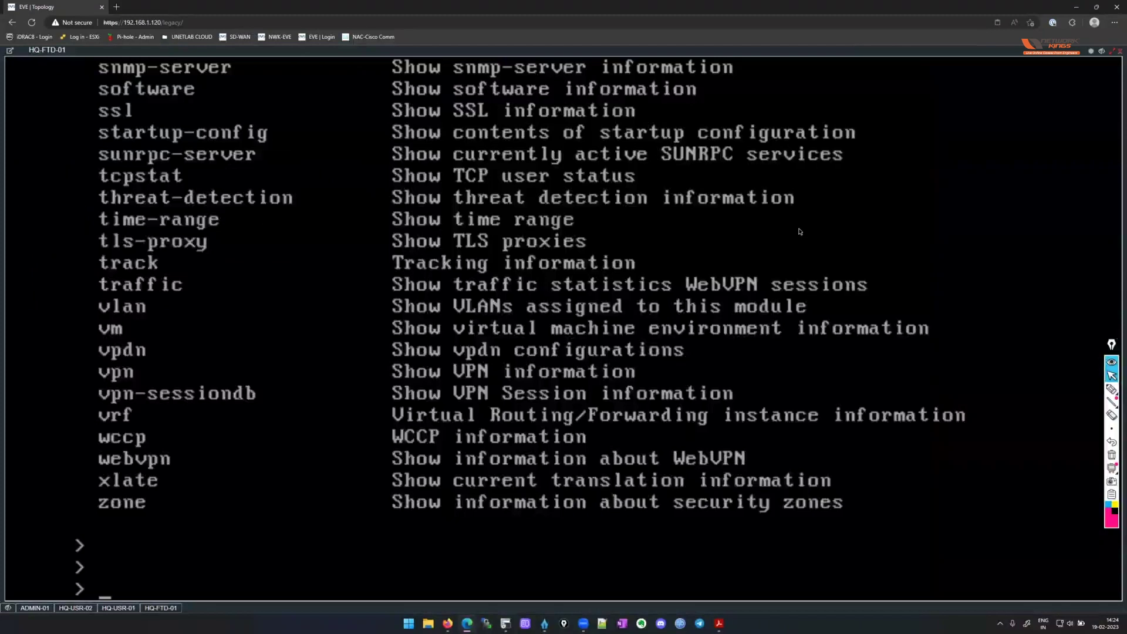
key(Return)
key(Return)
key(Return)
key(Return)
key(Return)
text(show)
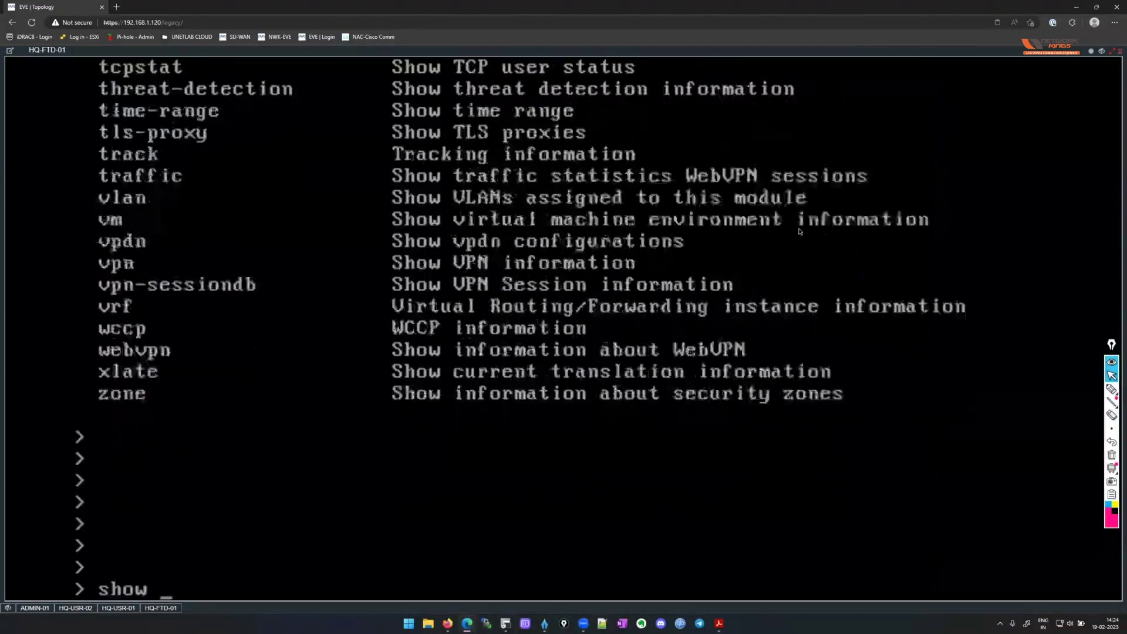
text( i)
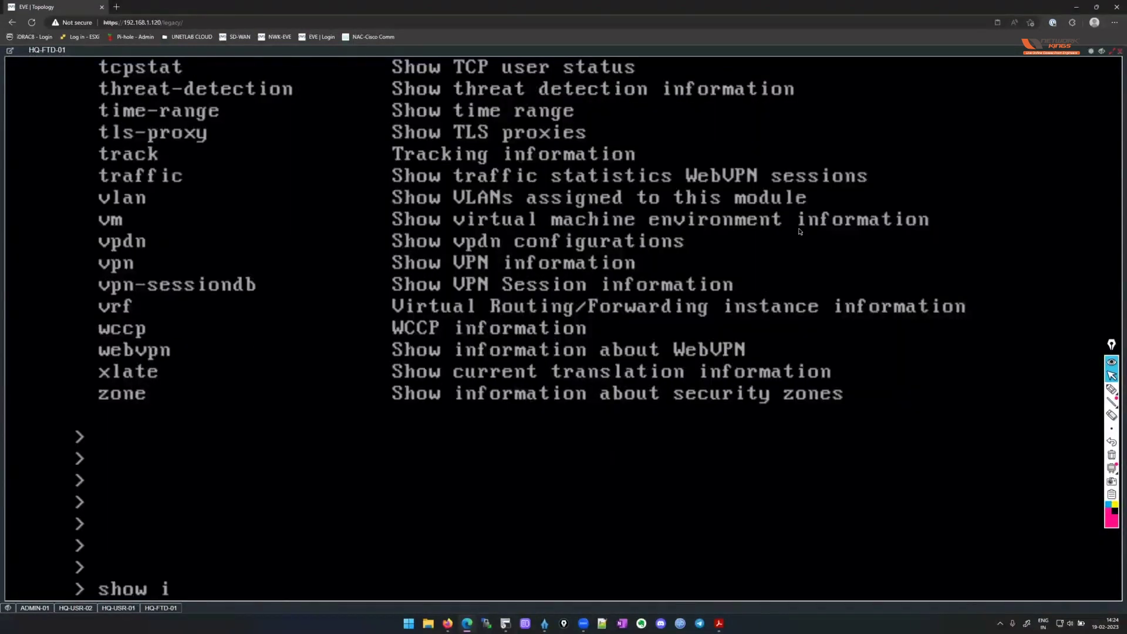
text(nterface ip brief)
key(Return)
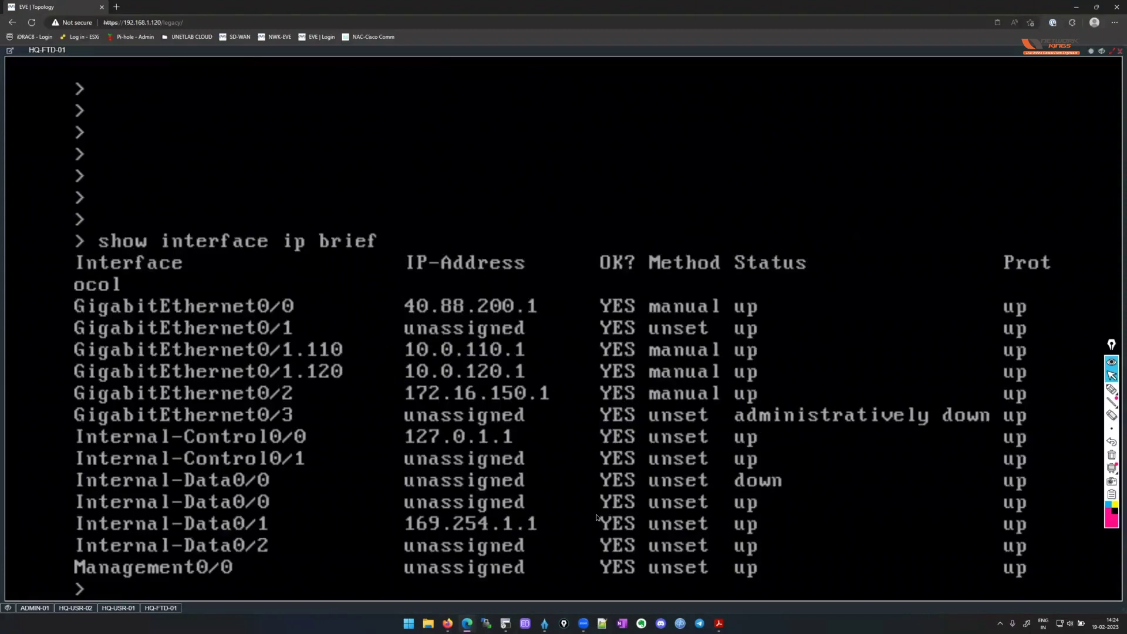
Run 'show nat detail' to list the LAN-110 and LAN-120 auto NAT rules.
key(Return)
key(Return)
key(Return)
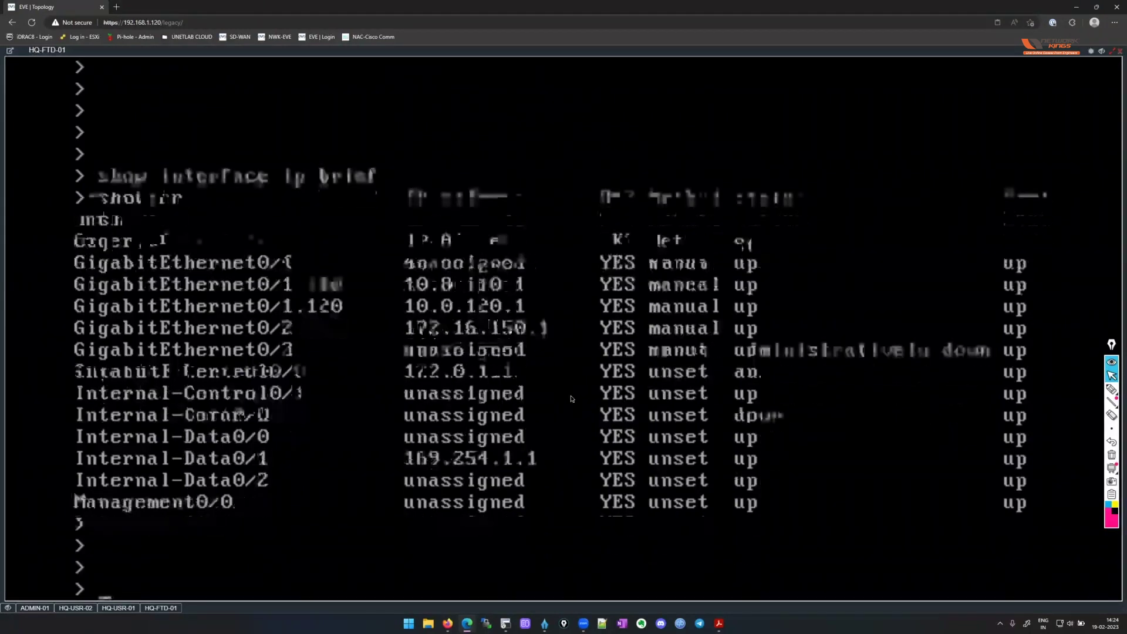
text(show nat)
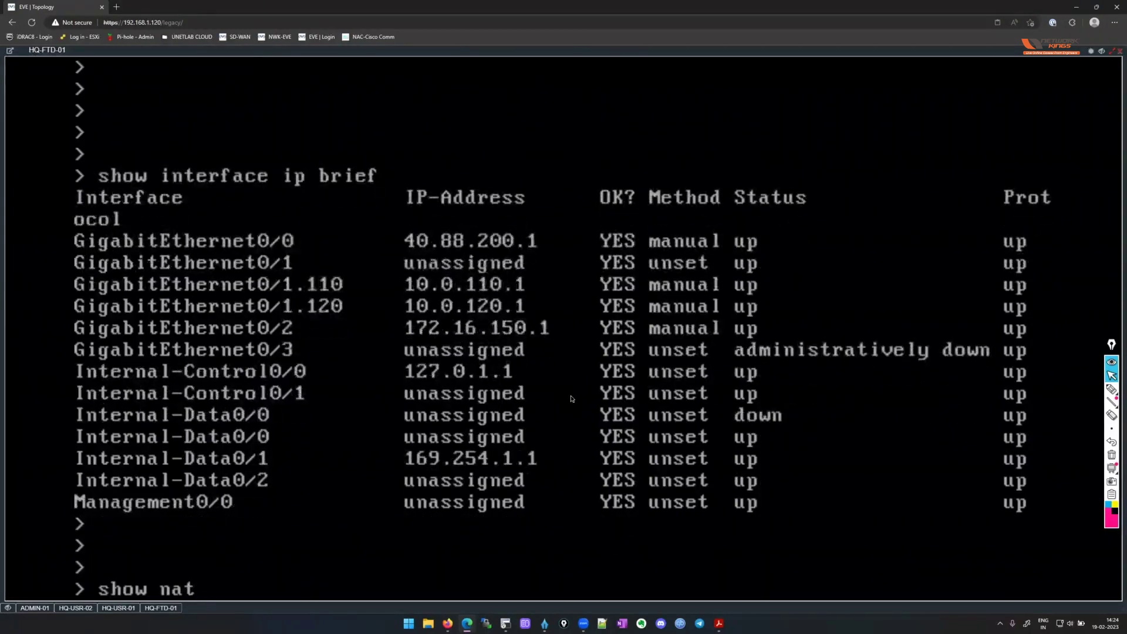
text( deta)
key(Return)
text(il)
key(Return)
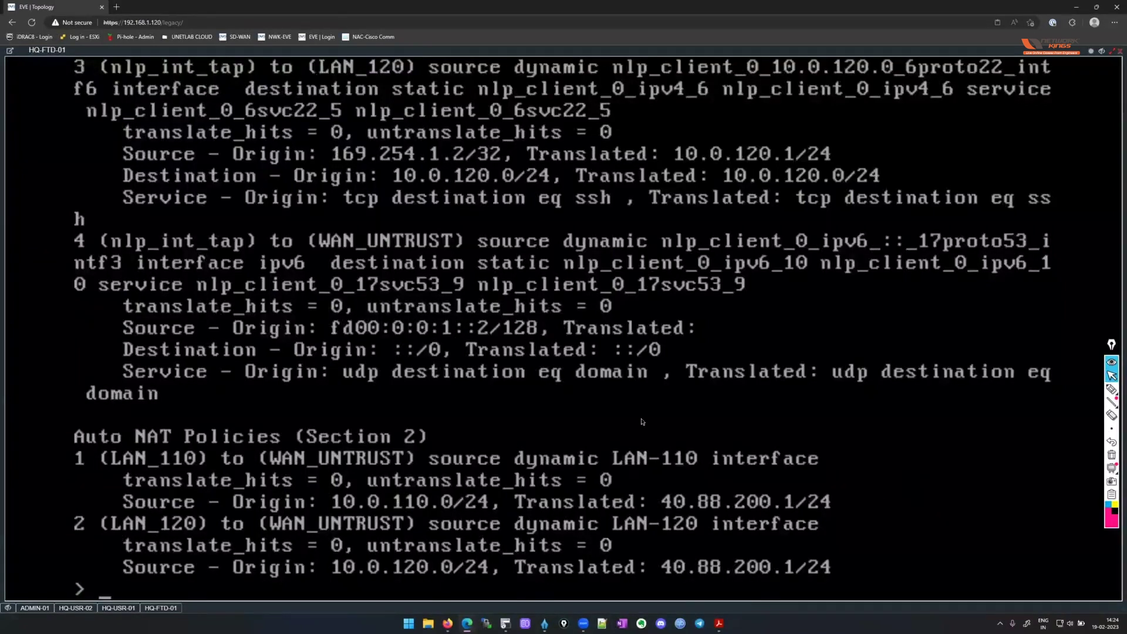
Run 'show access-list' on HQ-FTD-01, then return to ADMIN-01's completed FMC deployment list.
key(Return)
key(Return)
key(Return)
key(Return)
key(Return)
text(show acce)
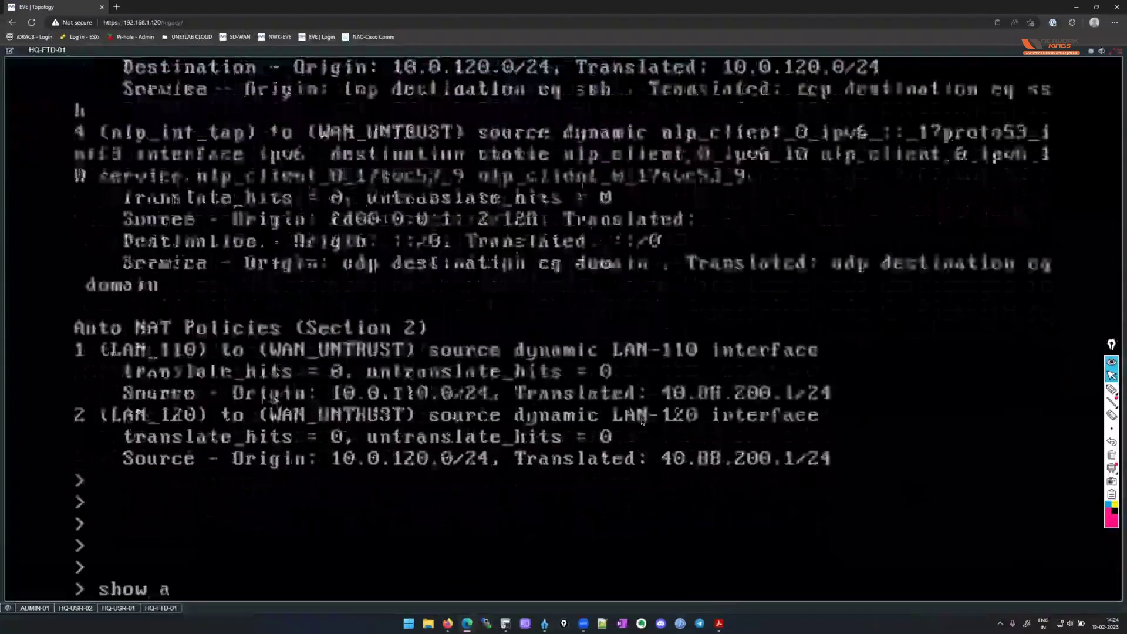
text(ss-list)
key(Return)
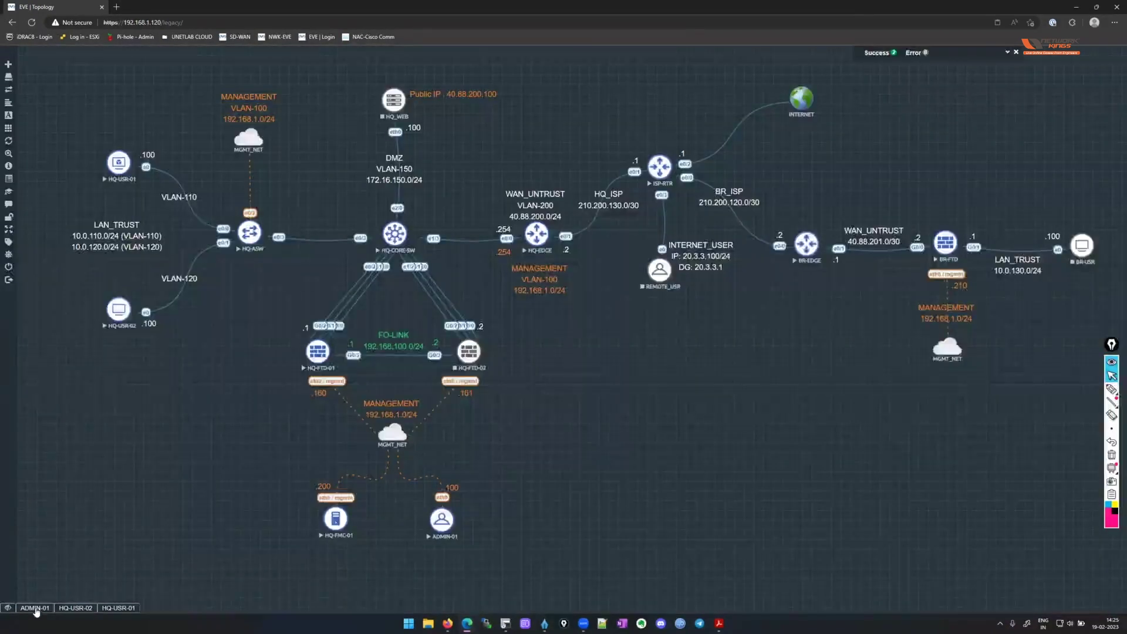
click(36, 608)
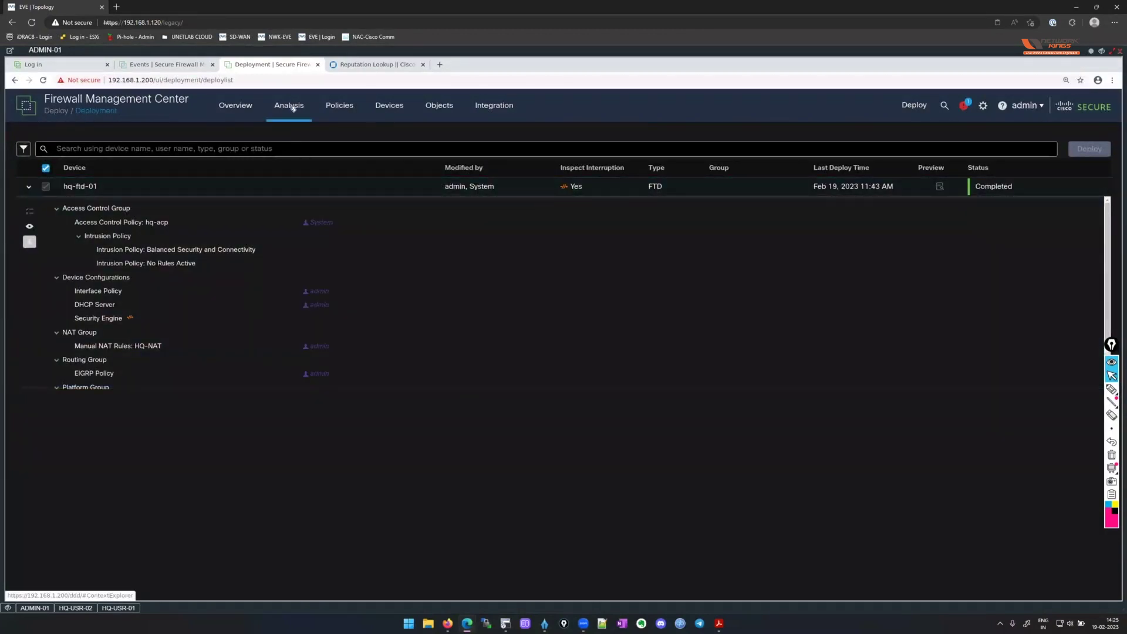
Go to Analysis > Connections > Events and close the GeoLocation database update notification.
mouse_move(290, 106)
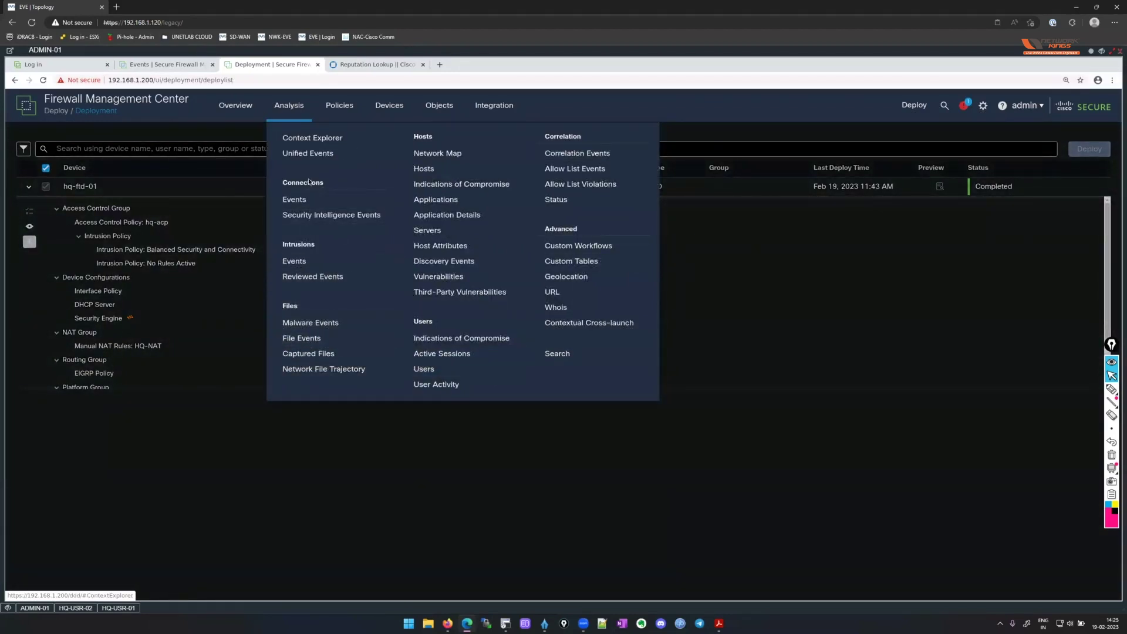
click(305, 204)
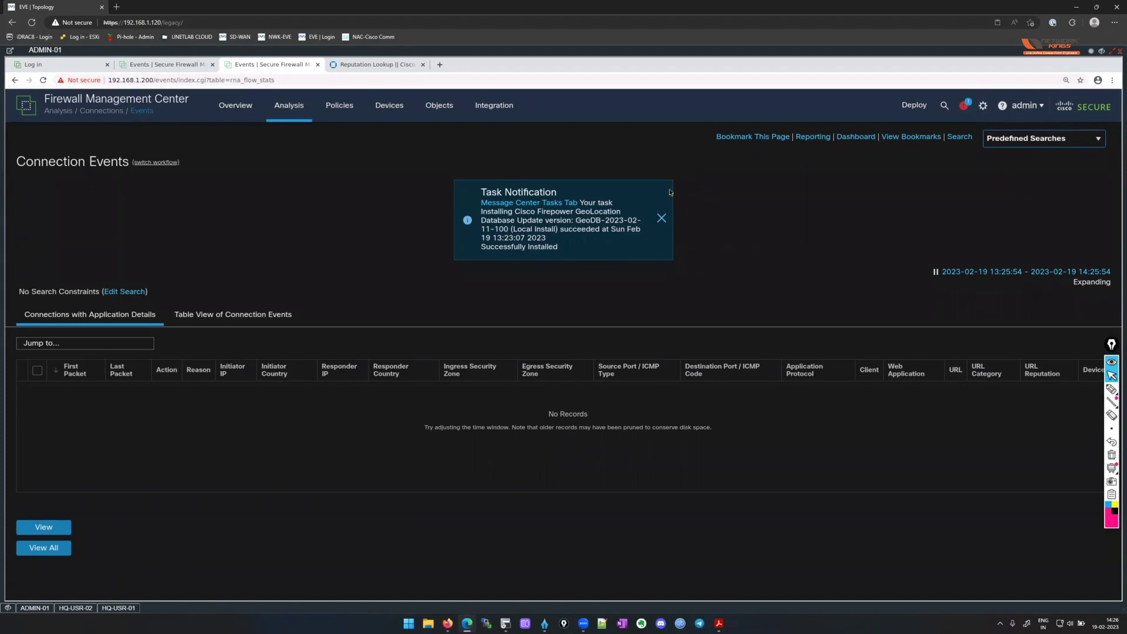
click(663, 218)
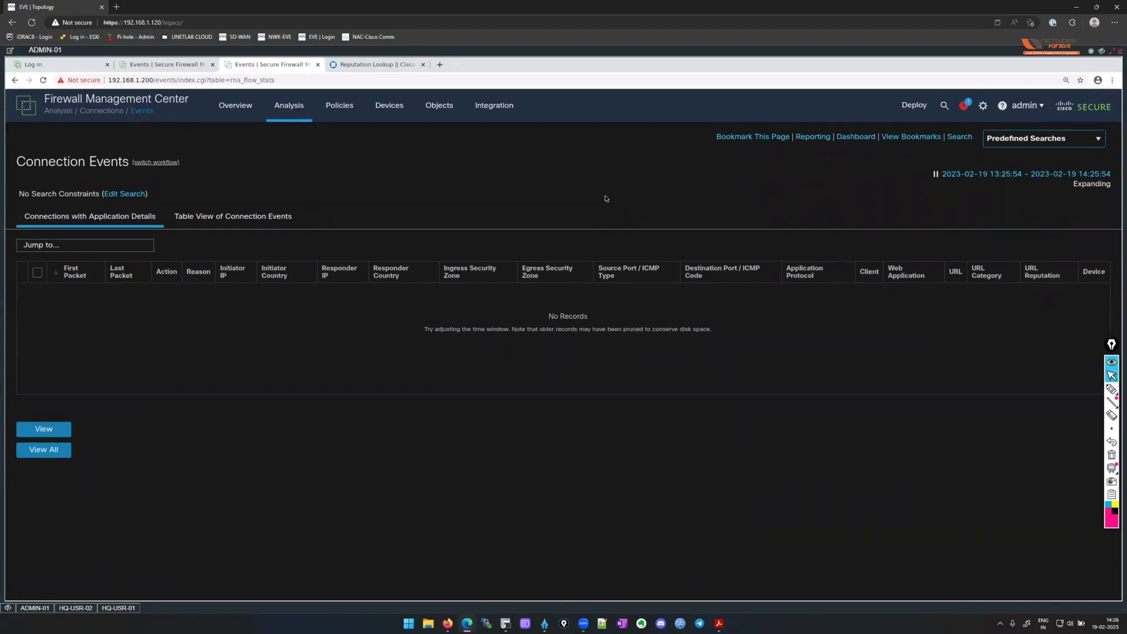
mouse_move(345, 114)
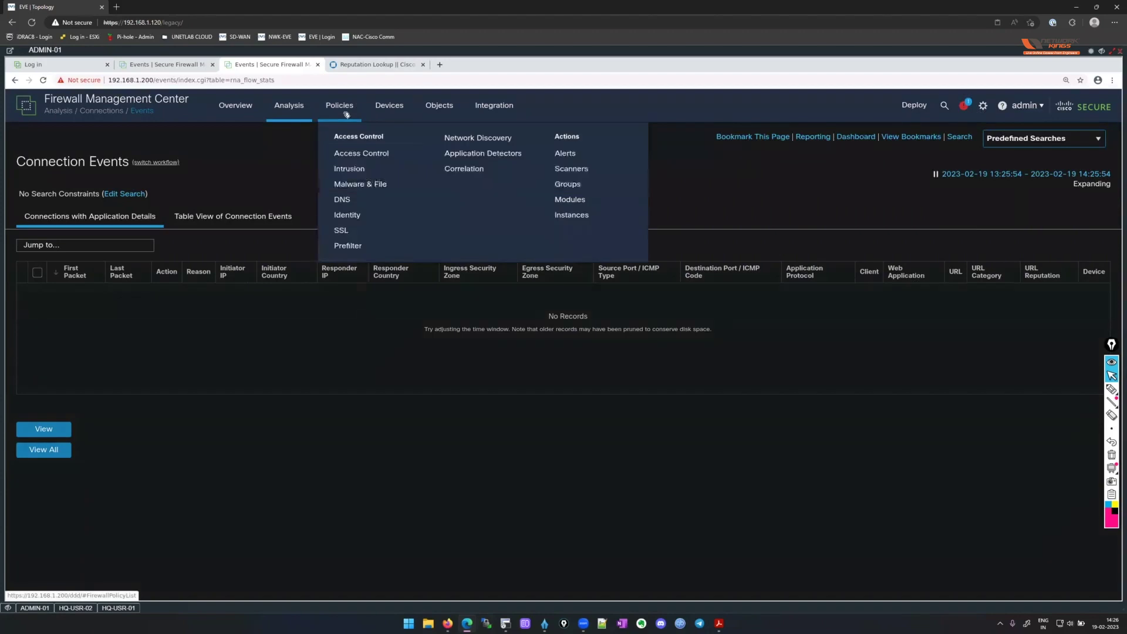